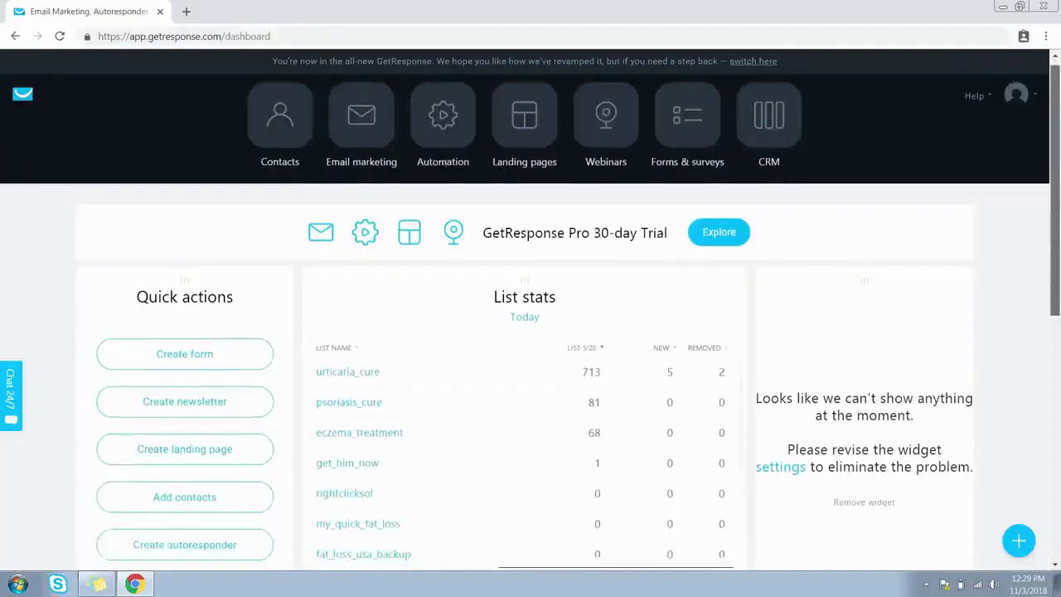
Step: Review the dashboard's List stats and Quick actions, then go to the Contact lists
{"action": "scroll", "coordinate": [531, 332], "scroll_direction": "down", "scroll_amount": 1}
{"action": "scroll", "coordinate": [531, 332], "scroll_direction": "down", "scroll_amount": 1}
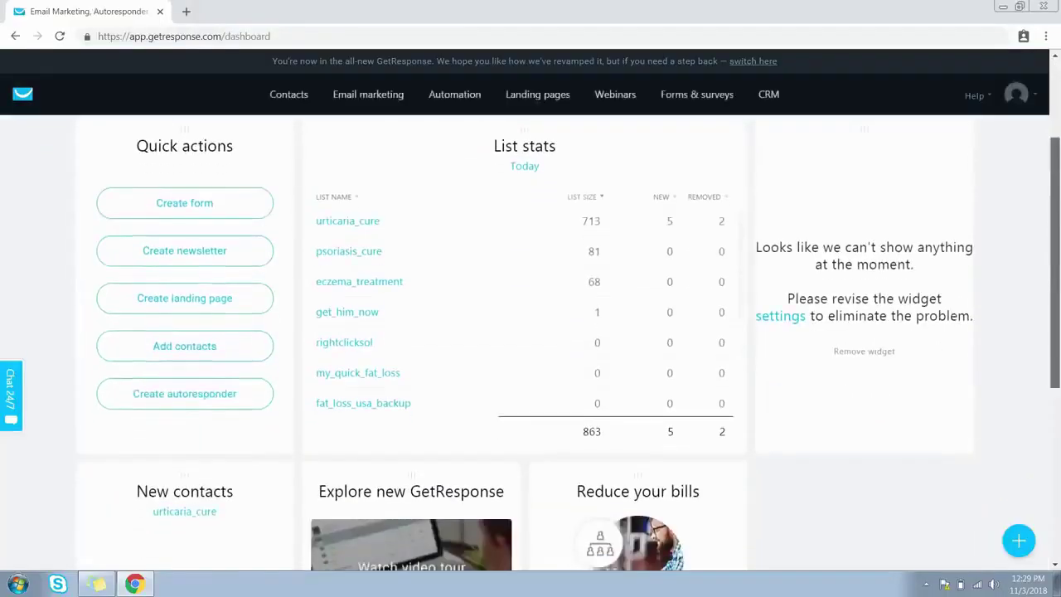
{"action": "scroll", "coordinate": [530, 332], "scroll_direction": "up", "scroll_amount": 3}
{"action": "scroll", "coordinate": [530, 332], "scroll_direction": "down", "scroll_amount": 2}
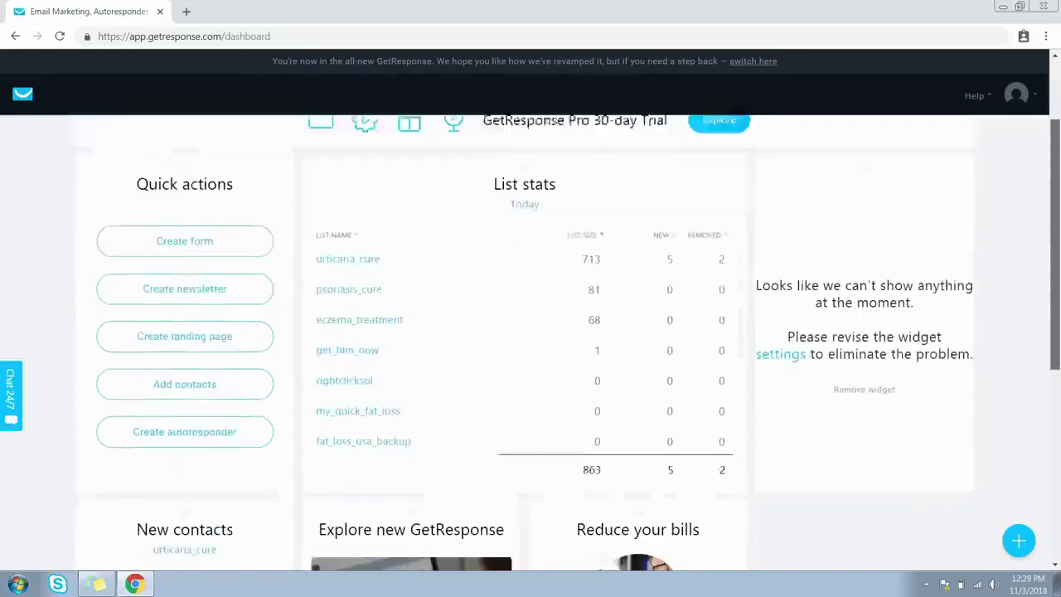
{"action": "scroll", "coordinate": [530, 332], "scroll_direction": "up", "scroll_amount": 1}
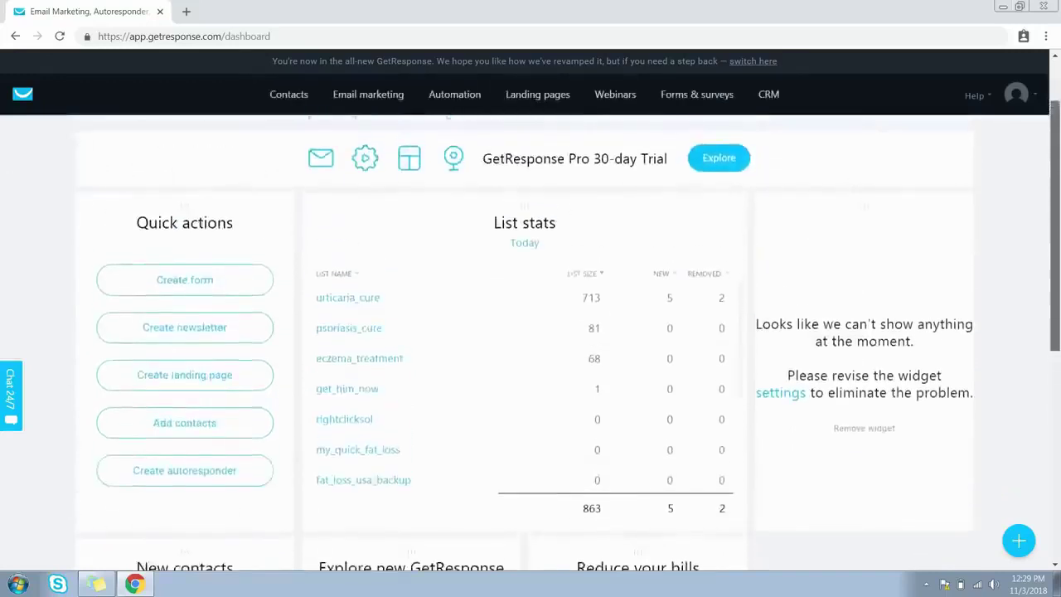
{"action": "left_click_drag", "start_coordinate": [272, 61], "coordinate": [718, 61]}
{"action": "scroll", "coordinate": [531, 331], "scroll_direction": "up", "scroll_amount": 1}
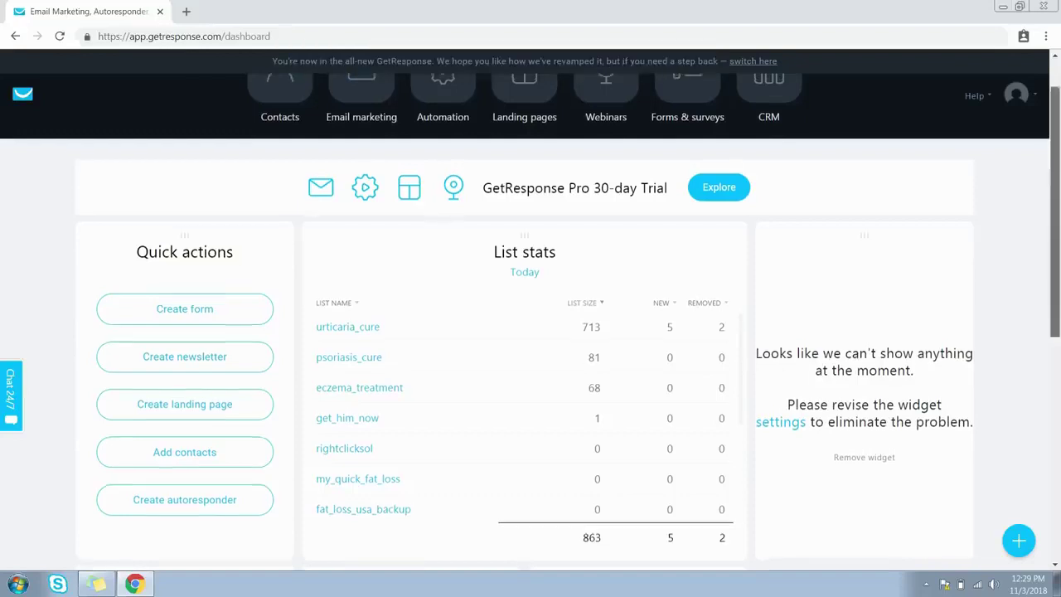
{"action": "scroll", "coordinate": [530, 332], "scroll_direction": "down", "scroll_amount": 1}
{"action": "scroll", "coordinate": [531, 331], "scroll_direction": "down", "scroll_amount": 1}
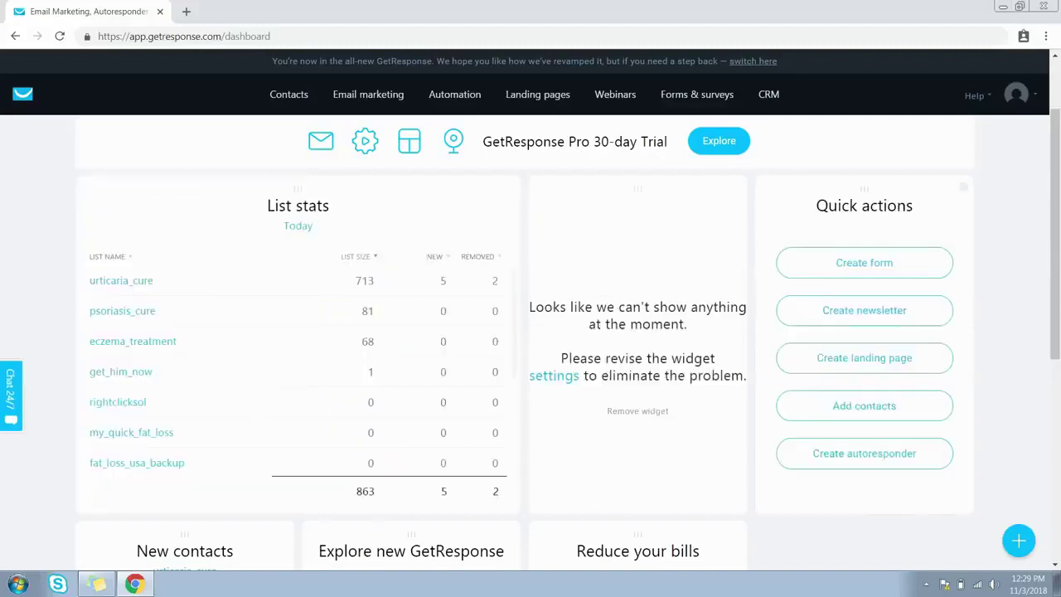
{"action": "scroll", "coordinate": [530, 332], "scroll_direction": "down", "scroll_amount": 3}
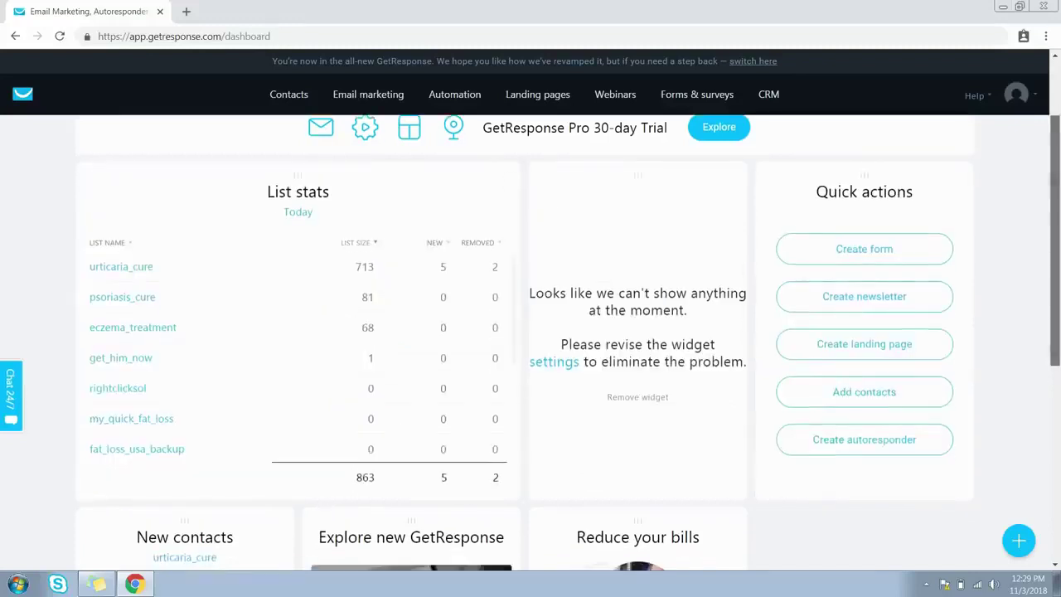
{"action": "scroll", "coordinate": [531, 331], "scroll_direction": "up", "scroll_amount": 5}
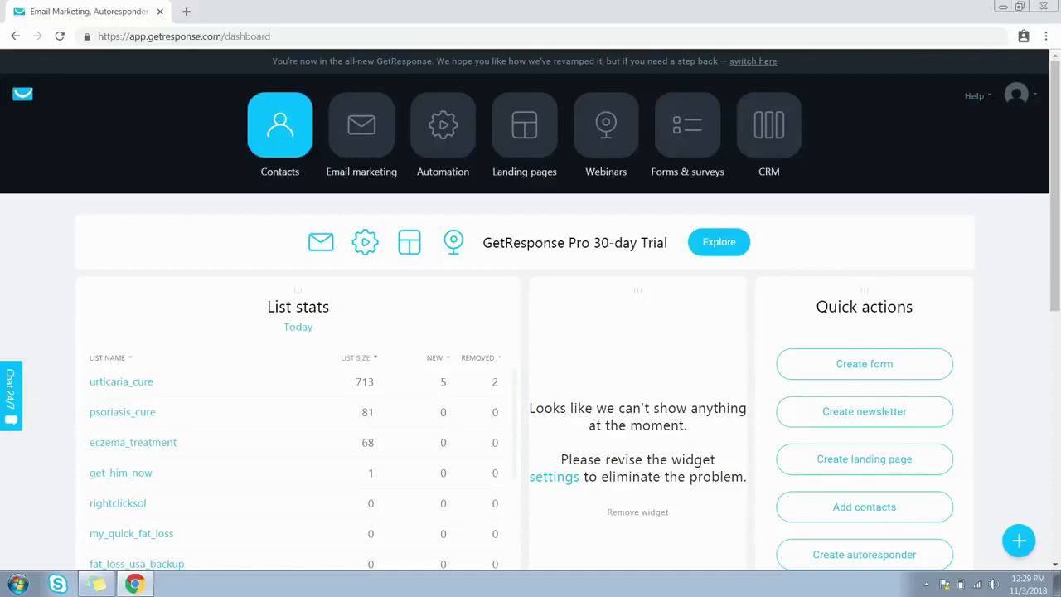
{"action": "left_click", "coordinate": [280, 125]}
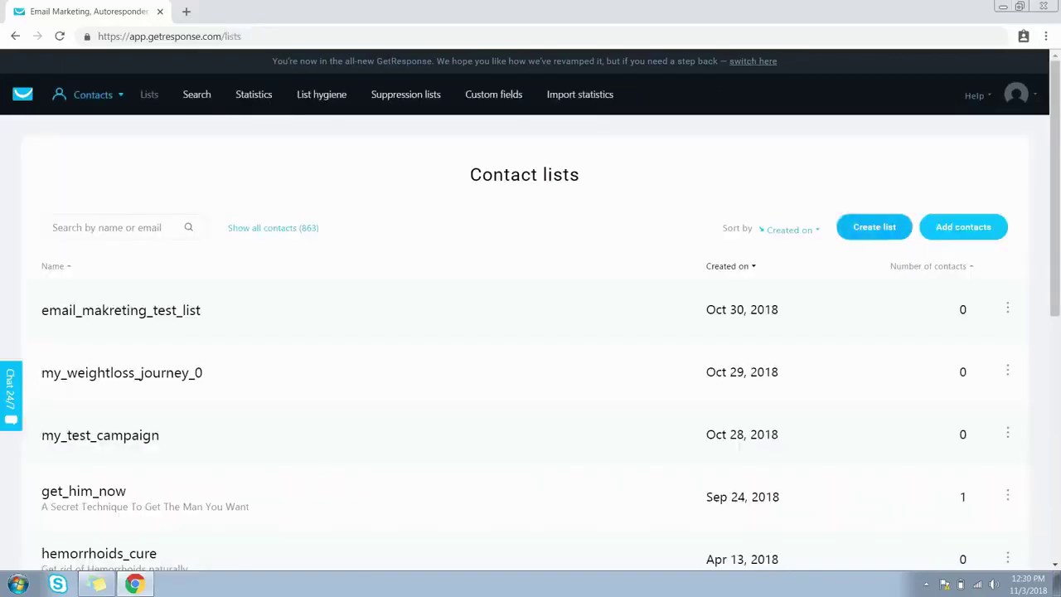
Step: Create the contact list my_weight_loss_journey and open its list settings
{"action": "left_click", "coordinate": [874, 226]}
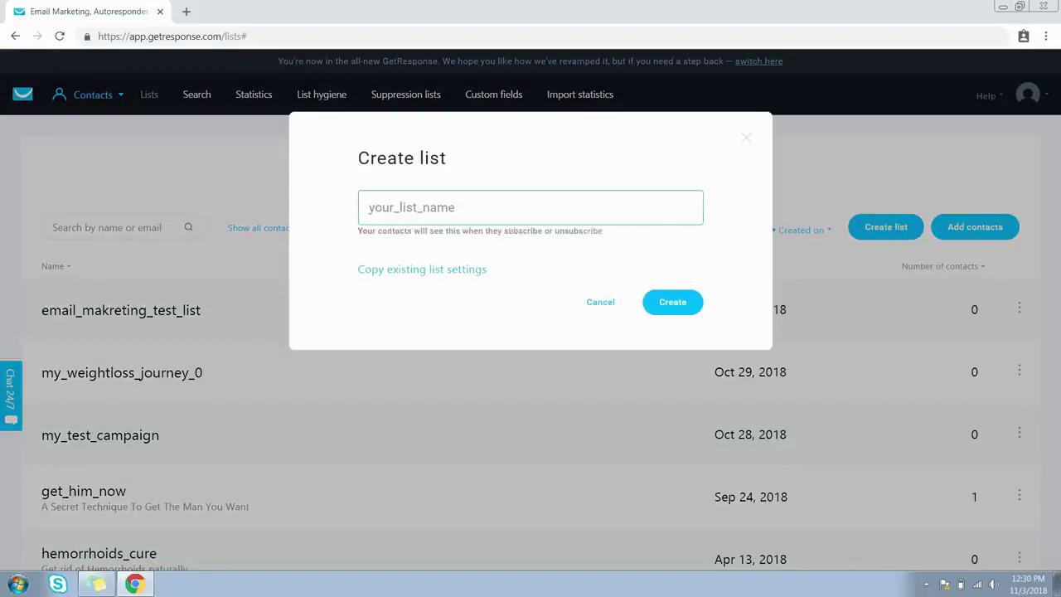
{"action": "type", "text": "my_weight_loss_journey"}
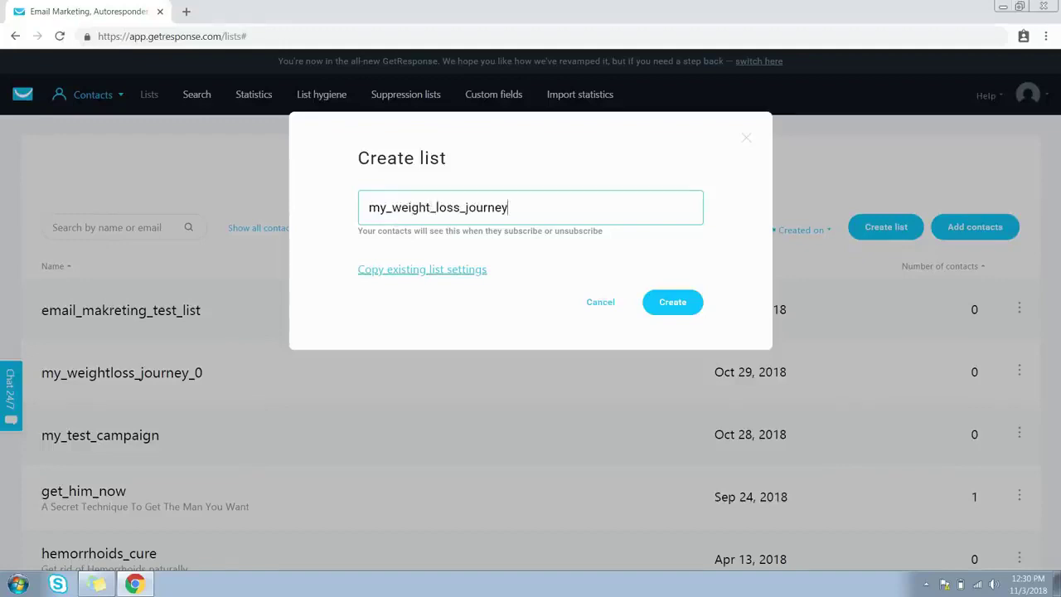
{"action": "left_click", "coordinate": [422, 270]}
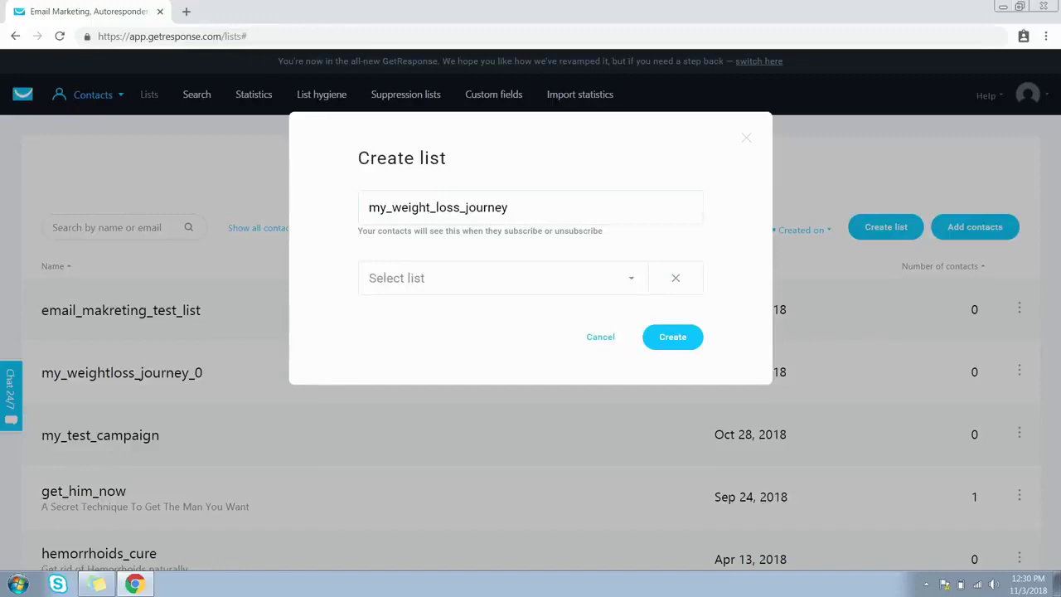
{"action": "left_click", "coordinate": [498, 278]}
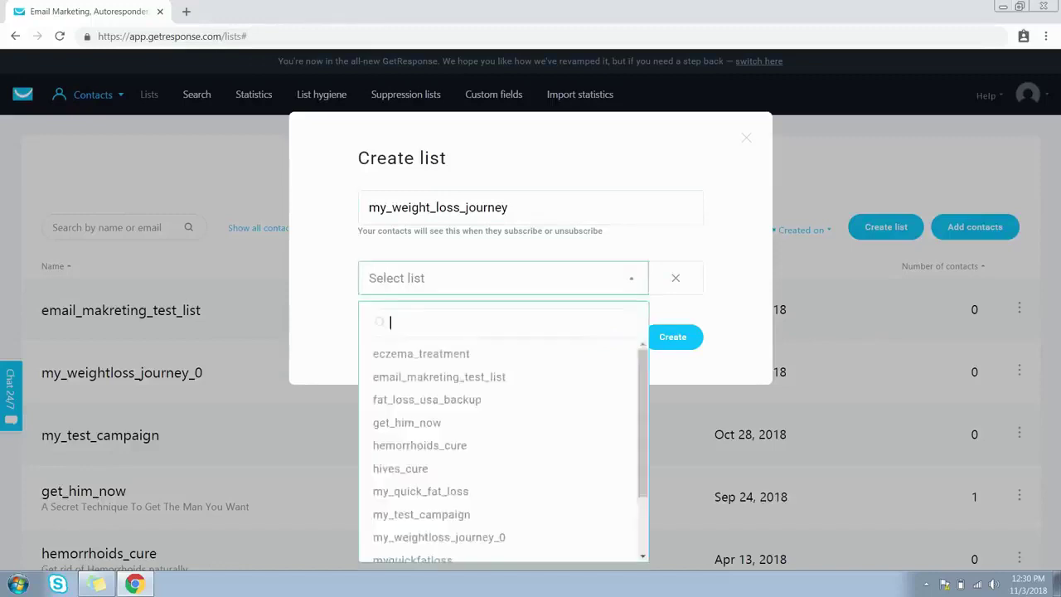
{"action": "left_click", "coordinate": [673, 337]}
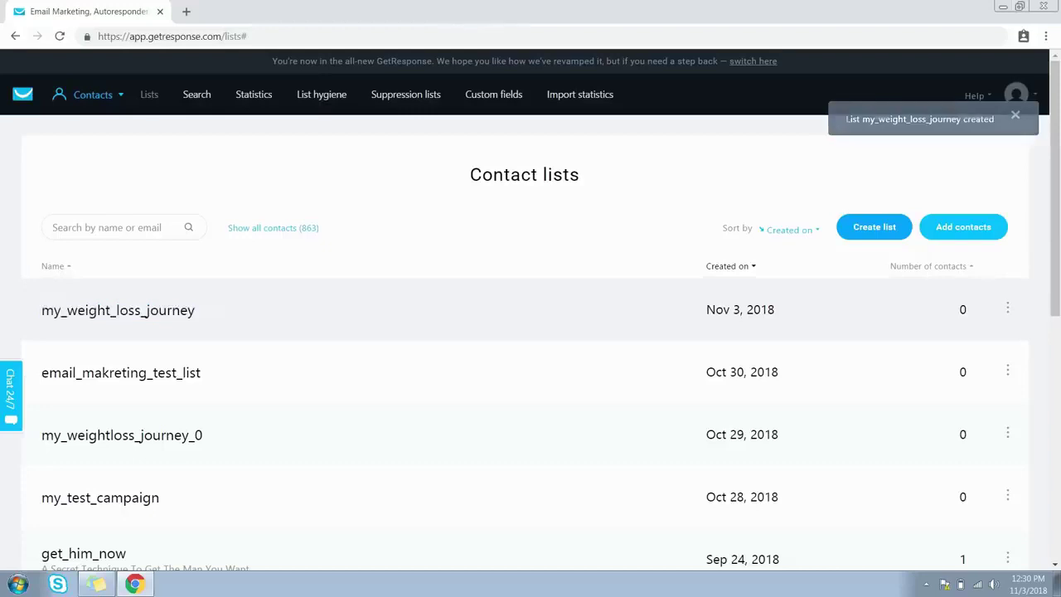
{"action": "left_click", "coordinate": [1007, 307]}
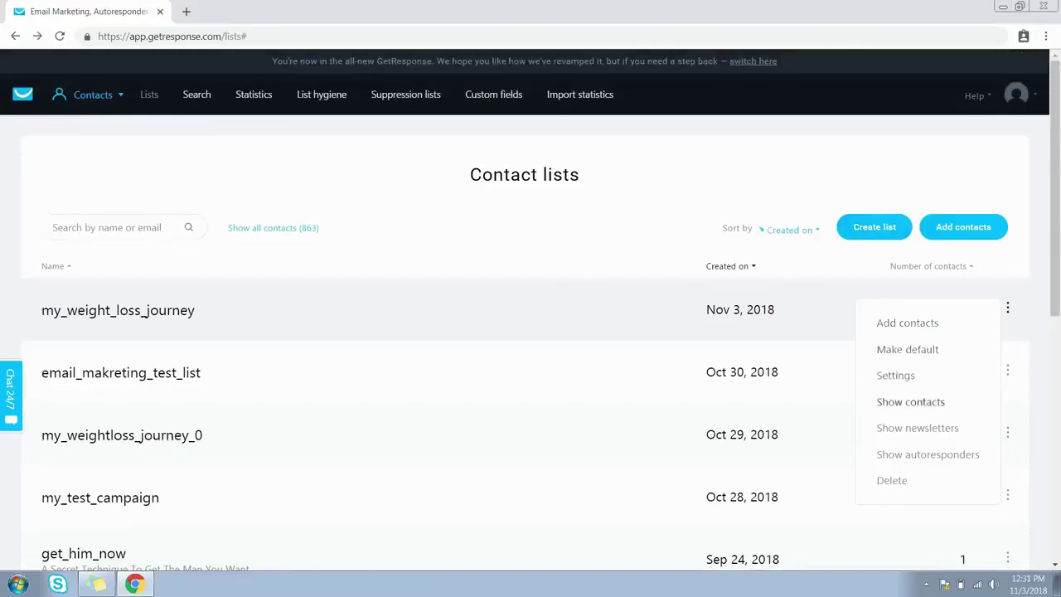
{"action": "left_click", "coordinate": [896, 375]}
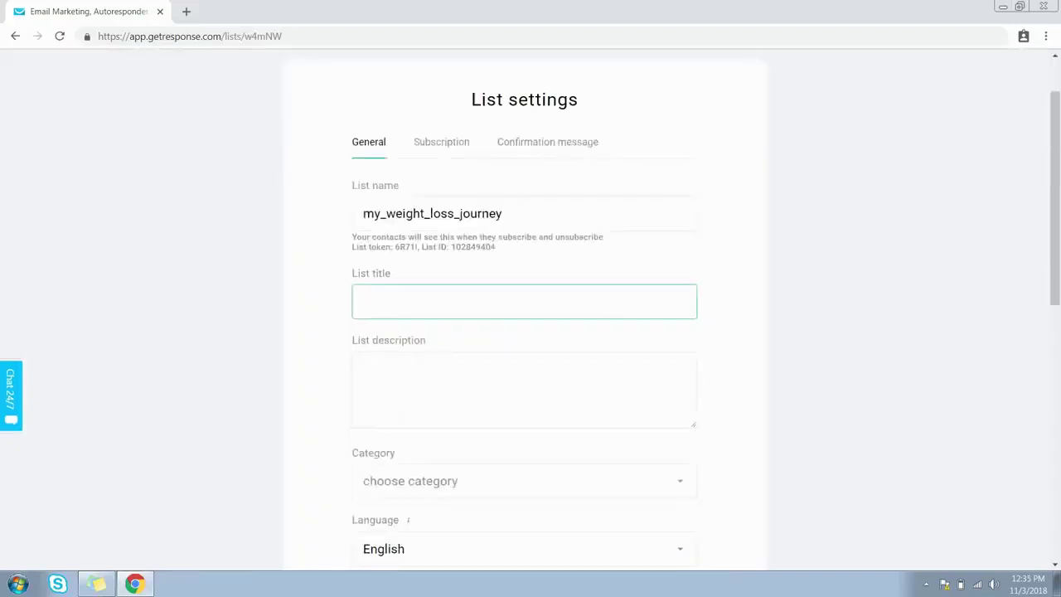
Step: Title the list 'My Weight Loss Journey' with description 'I will talk about my weight loss journey.'
{"action": "type", "text": "My Weight Loss Journey"}
{"action": "key", "text": "Tab"}
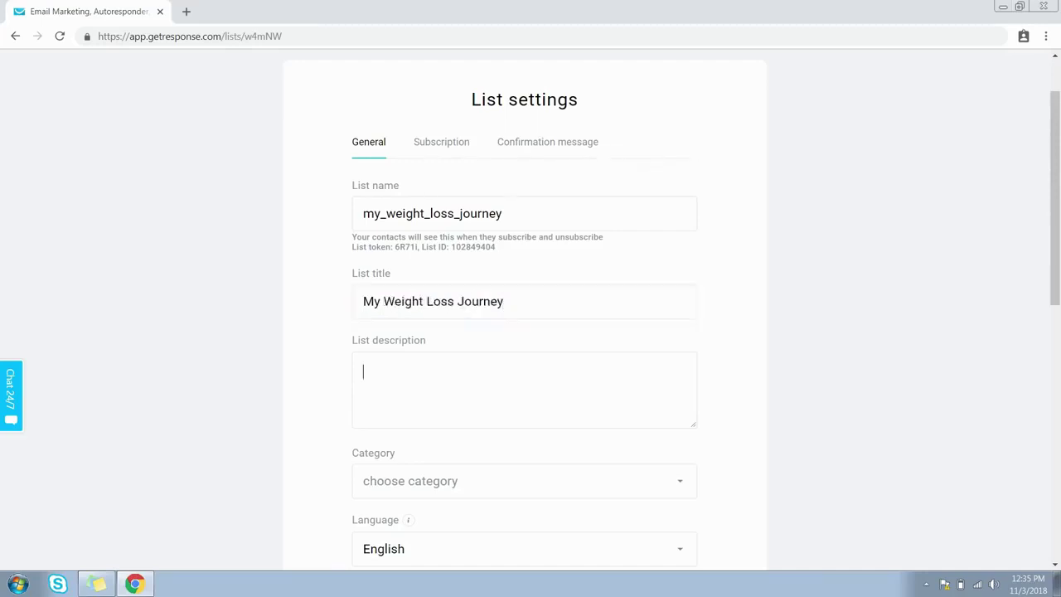
{"action": "scroll", "coordinate": [524, 315], "scroll_direction": "down", "scroll_amount": 2}
{"action": "type", "text": "I will talk about my weight loss jo"}
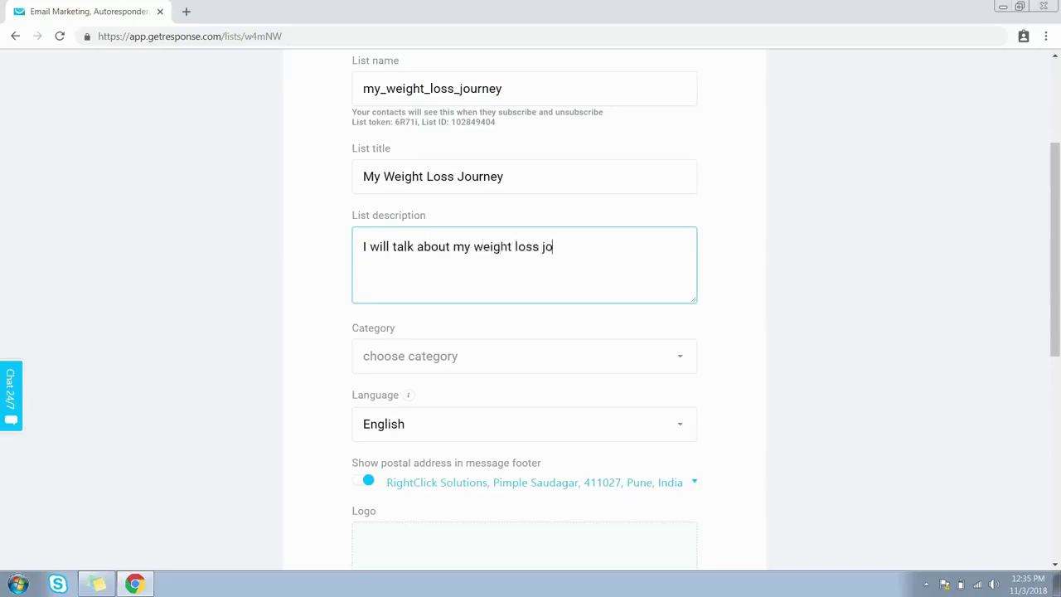
{"action": "type", "text": "urney."}
{"action": "left_click", "coordinate": [524, 356]}
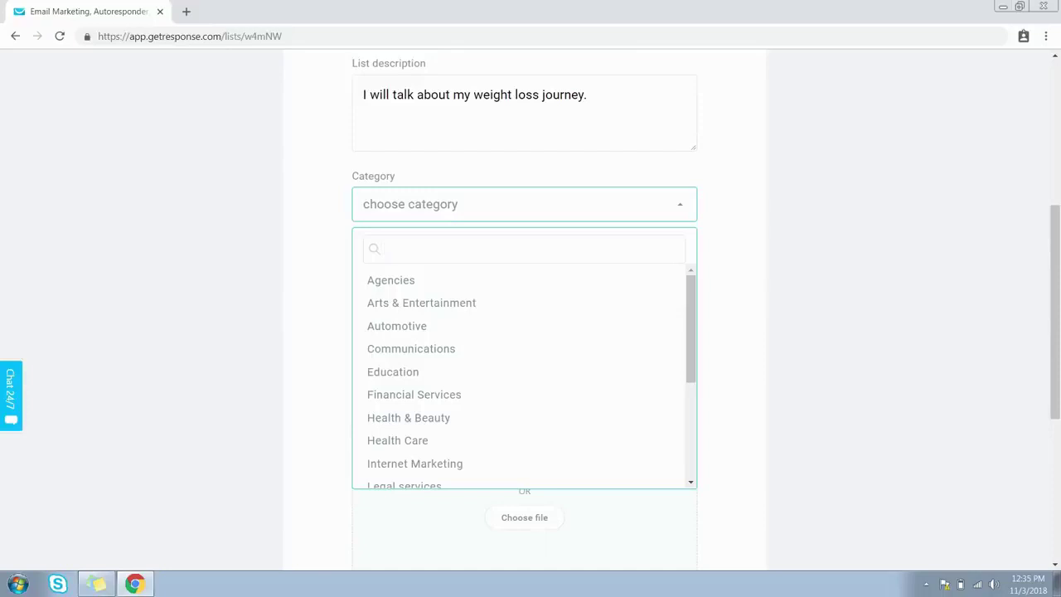
Step: Set the list category to Health & Beauty and keep the language as English
{"action": "scroll", "coordinate": [524, 373], "scroll_direction": "down", "scroll_amount": 1}
{"action": "scroll", "coordinate": [524, 373], "scroll_direction": "down", "scroll_amount": 3}
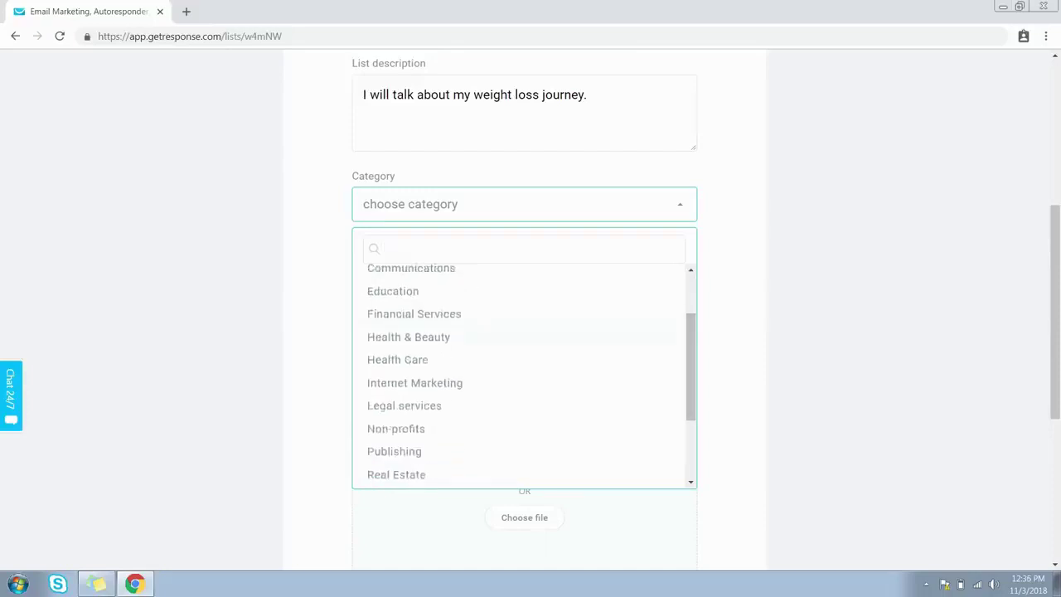
{"action": "left_click", "coordinate": [409, 337]}
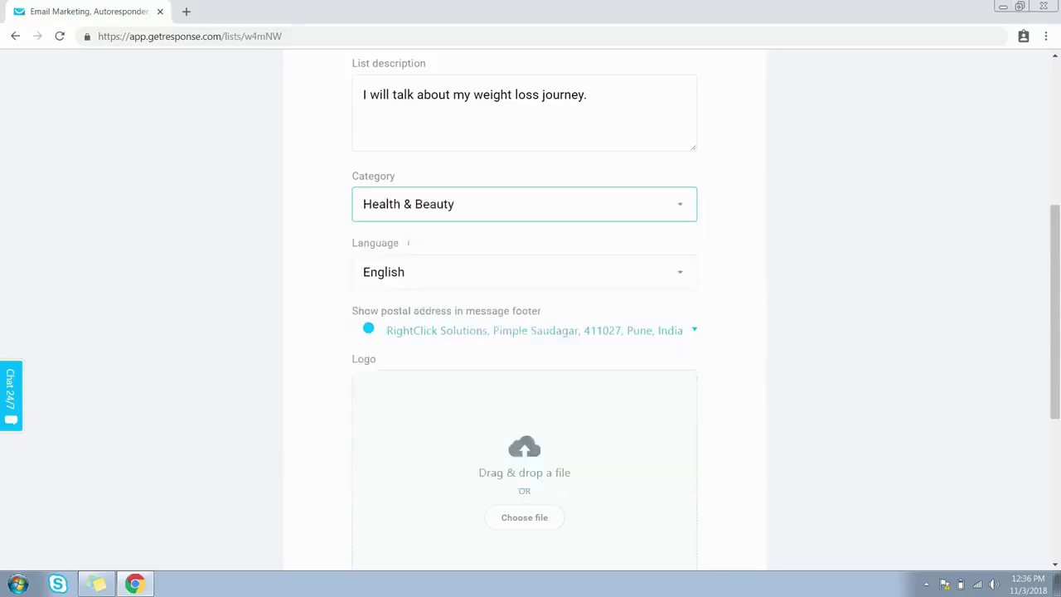
{"action": "left_click", "coordinate": [524, 272]}
{"action": "scroll", "coordinate": [524, 332], "scroll_direction": "down", "scroll_amount": 2}
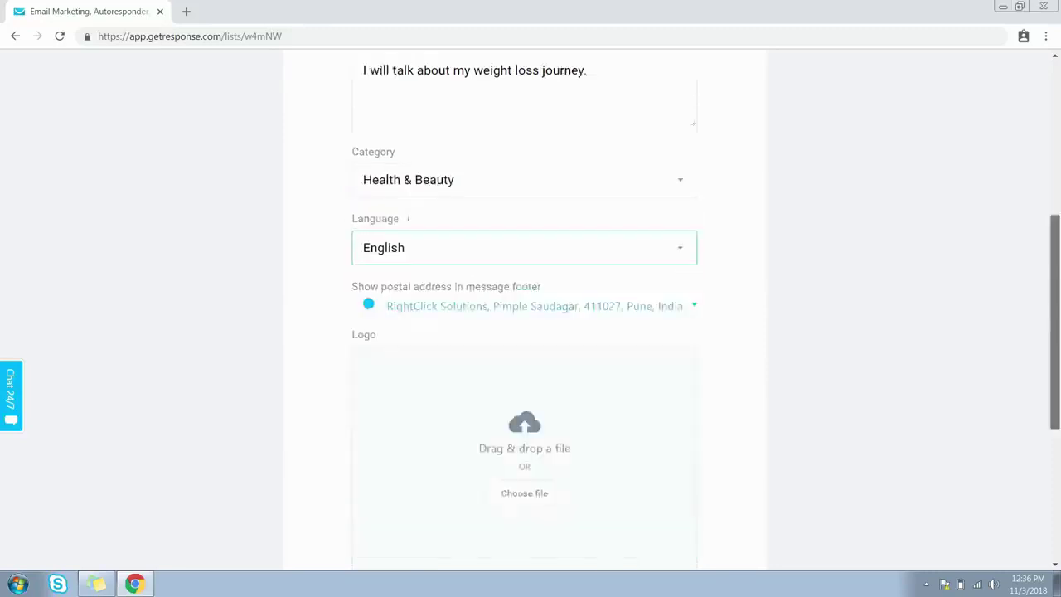
{"action": "left_click", "coordinate": [524, 171]}
{"action": "key", "text": "Escape"}
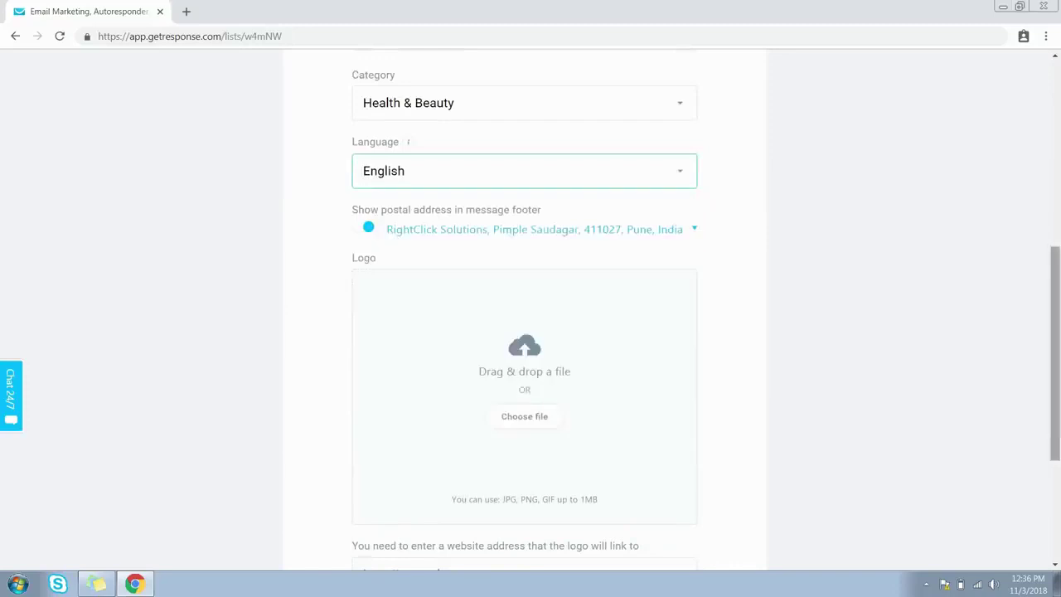
Step: Review the logo website address and RSS feed link, then save the general settings
{"action": "scroll", "coordinate": [524, 332], "scroll_direction": "down", "scroll_amount": 1}
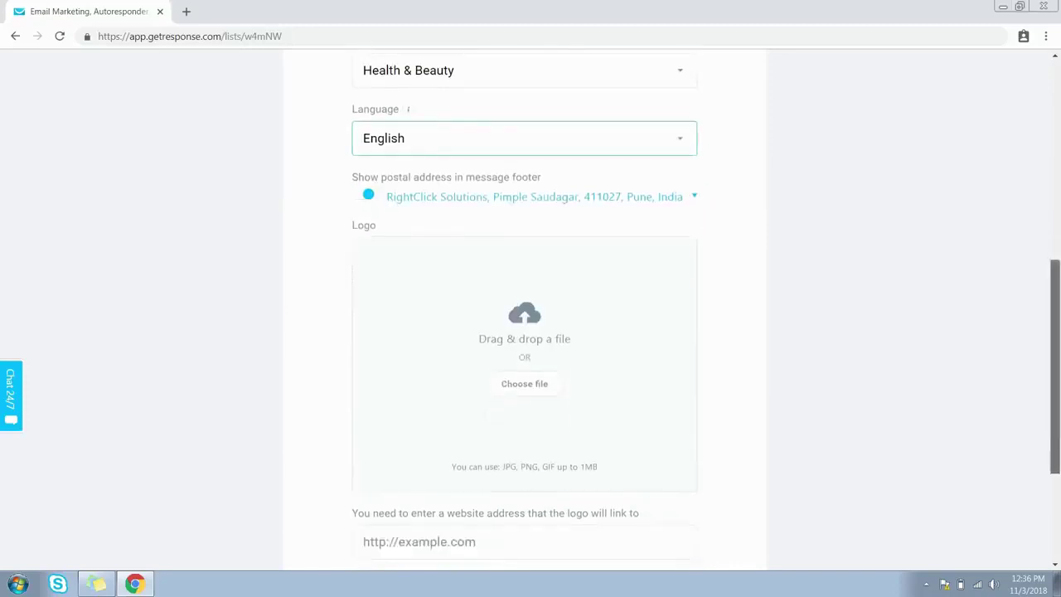
{"action": "scroll", "coordinate": [524, 331], "scroll_direction": "down", "scroll_amount": 1}
{"action": "triple_click", "coordinate": [446, 130]}
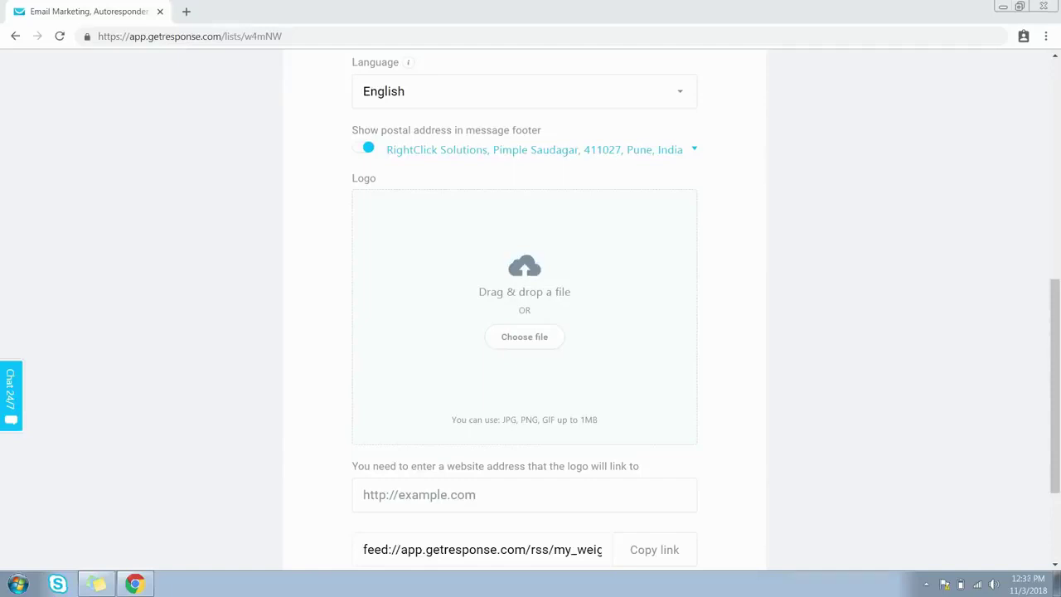
{"action": "scroll", "coordinate": [531, 307], "scroll_direction": "down", "scroll_amount": 1}
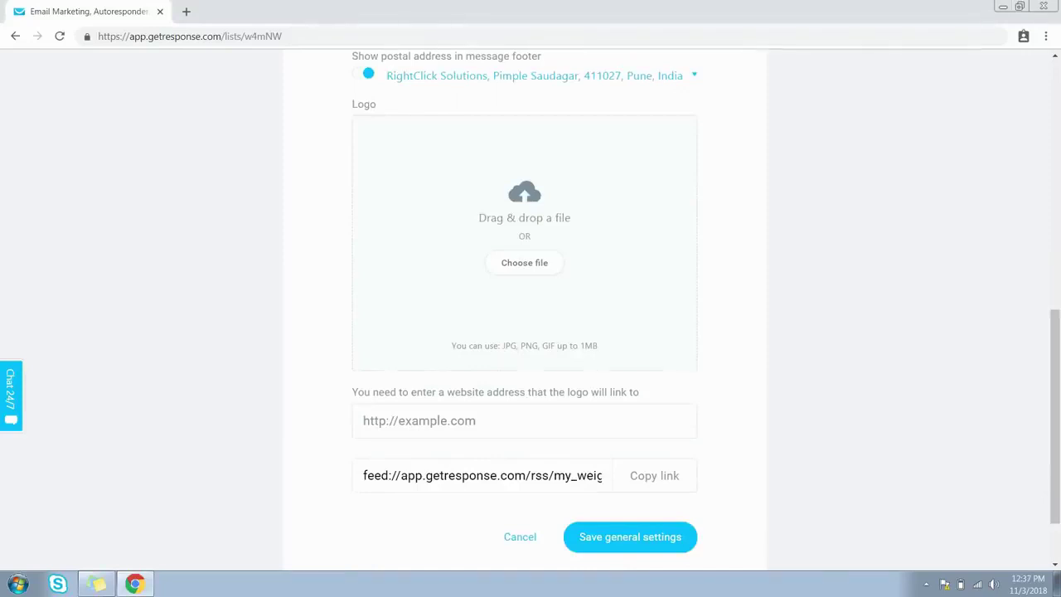
{"action": "scroll", "coordinate": [530, 307], "scroll_direction": "down", "scroll_amount": 1}
{"action": "left_click", "coordinate": [419, 334]}
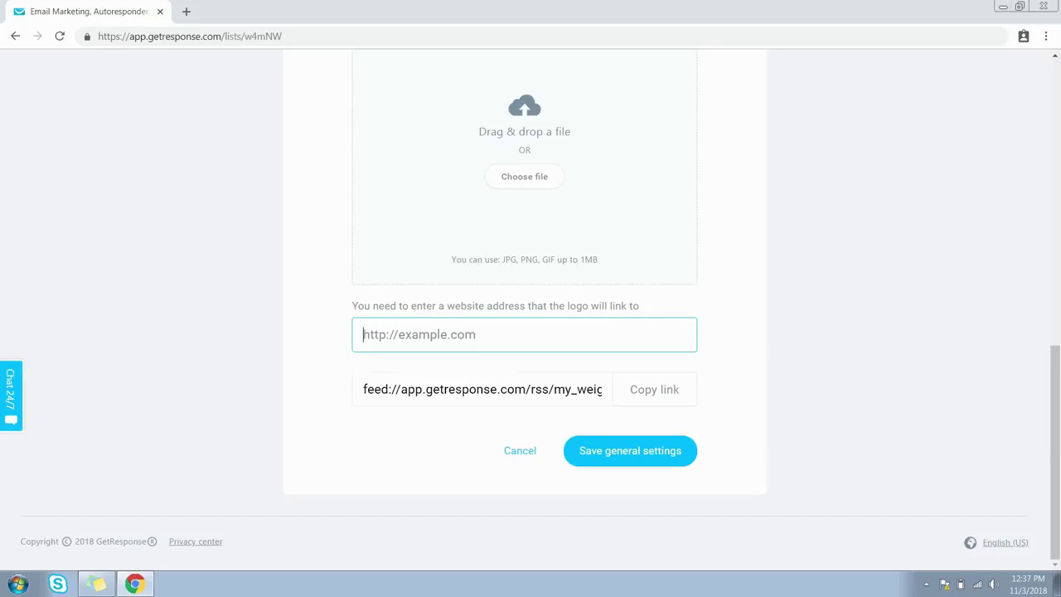
{"action": "left_click", "coordinate": [482, 389]}
{"action": "key", "text": "Home"}
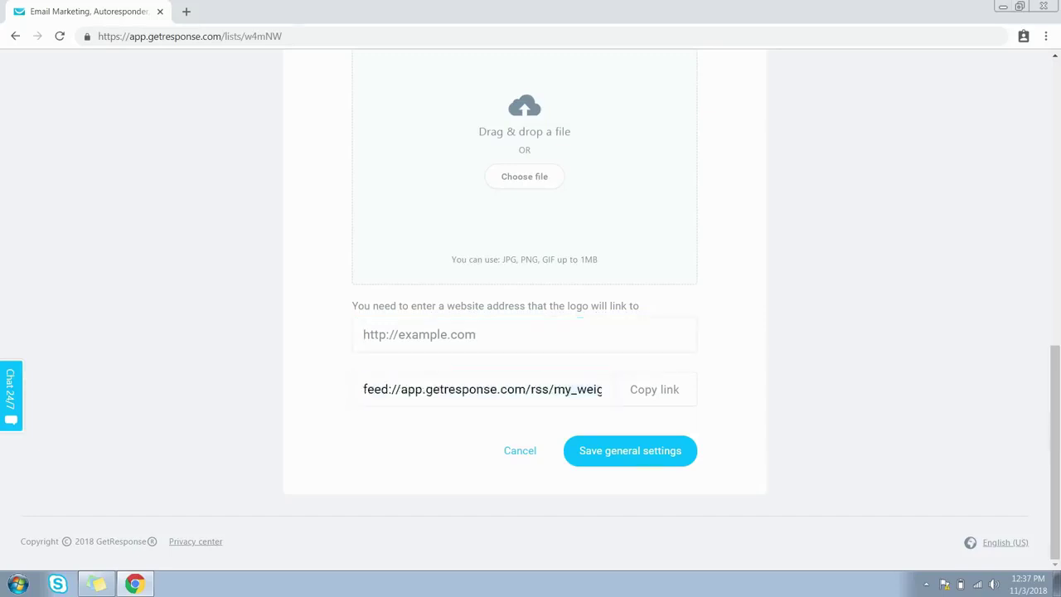
{"action": "left_click", "coordinate": [631, 450]}
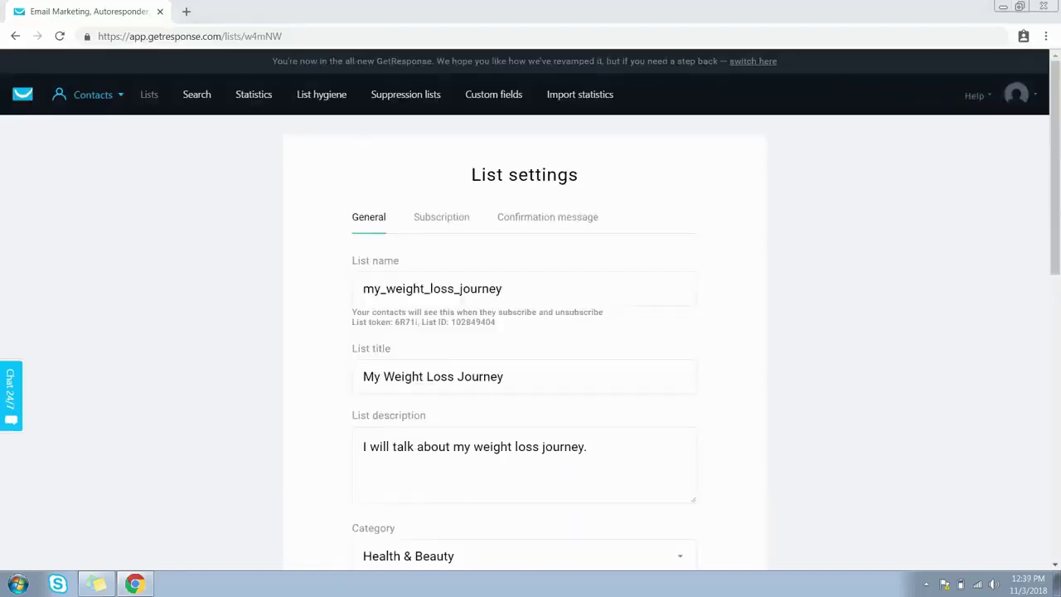
{"action": "left_click", "coordinate": [441, 216]}
{"action": "scroll", "coordinate": [530, 332], "scroll_direction": "down", "scroll_amount": 1}
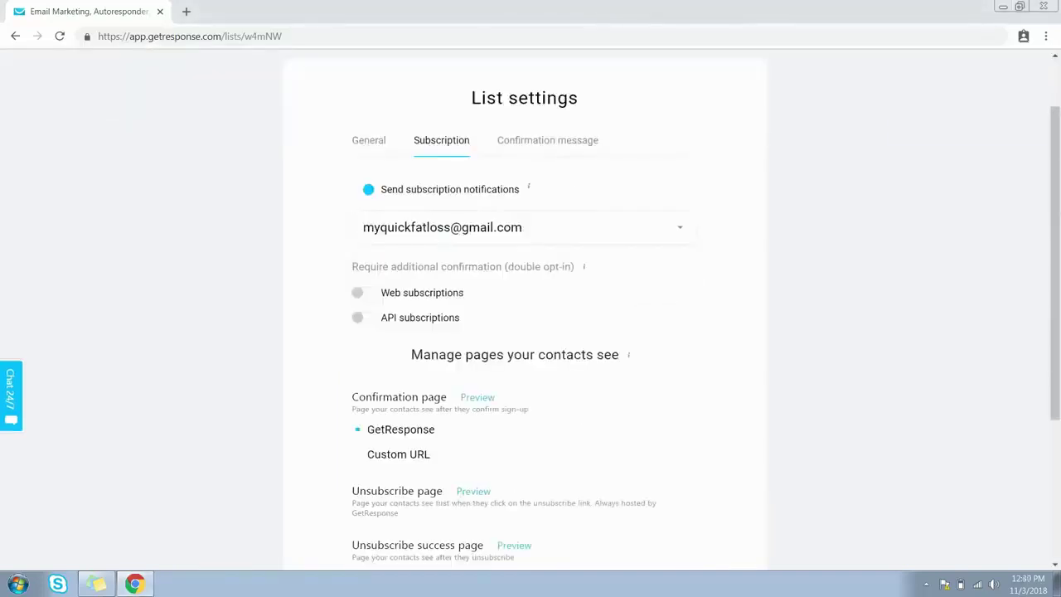
{"action": "mouse_move", "coordinate": [528, 186]}
{"action": "left_click", "coordinate": [524, 227]}
{"action": "key", "text": "Escape"}
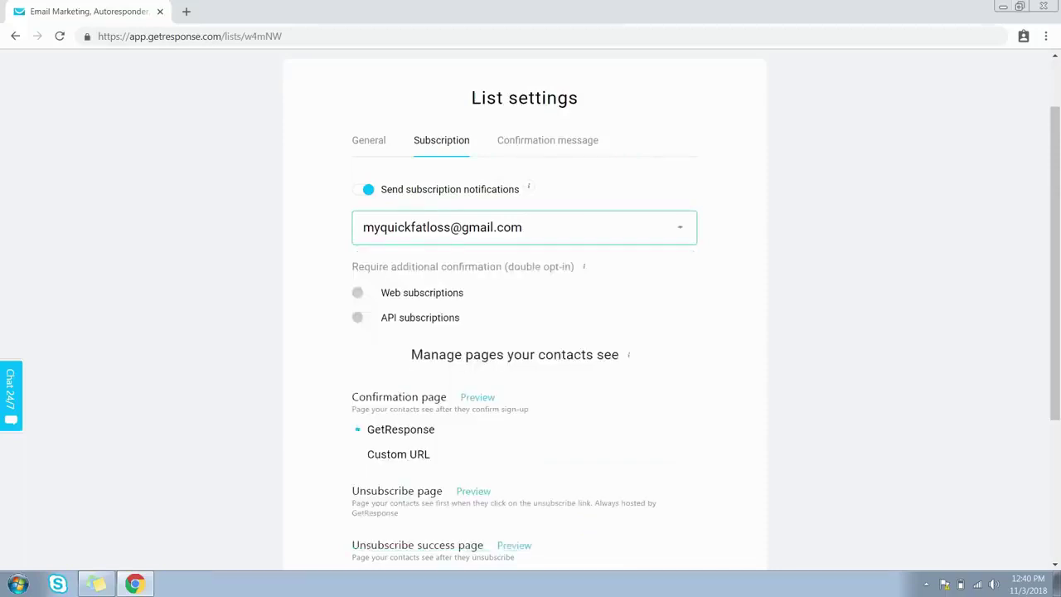
{"action": "left_click", "coordinate": [525, 227]}
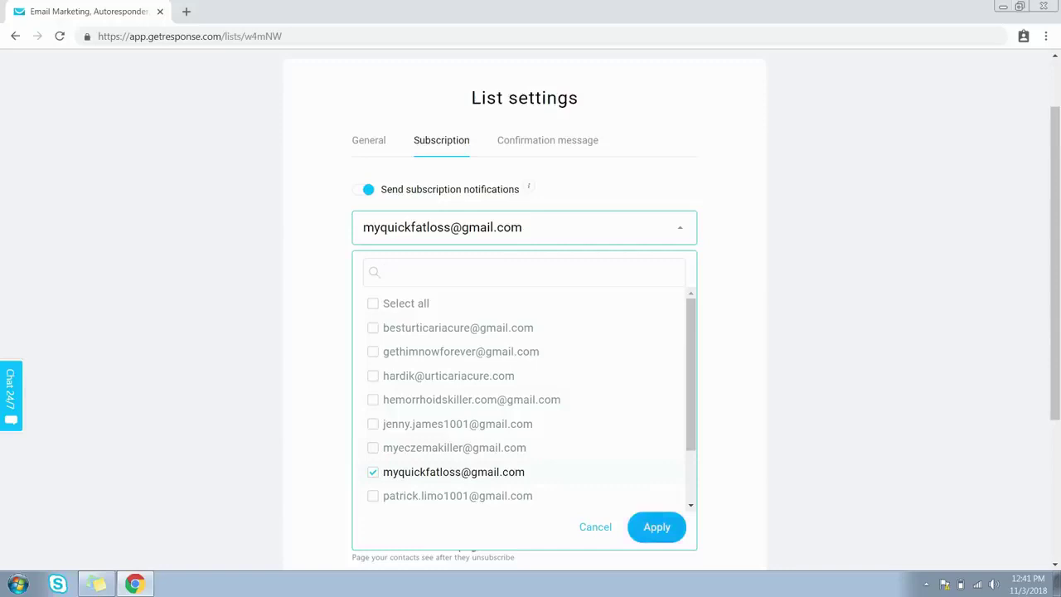
{"action": "left_click", "coordinate": [657, 527]}
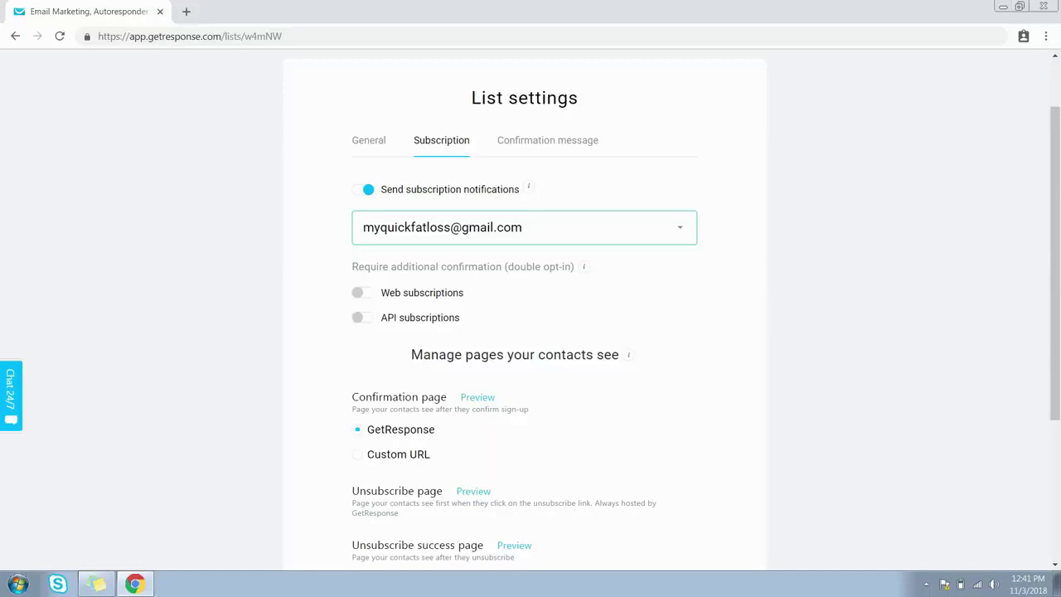
{"action": "left_click", "coordinate": [358, 293]}
{"action": "left_click", "coordinate": [358, 317]}
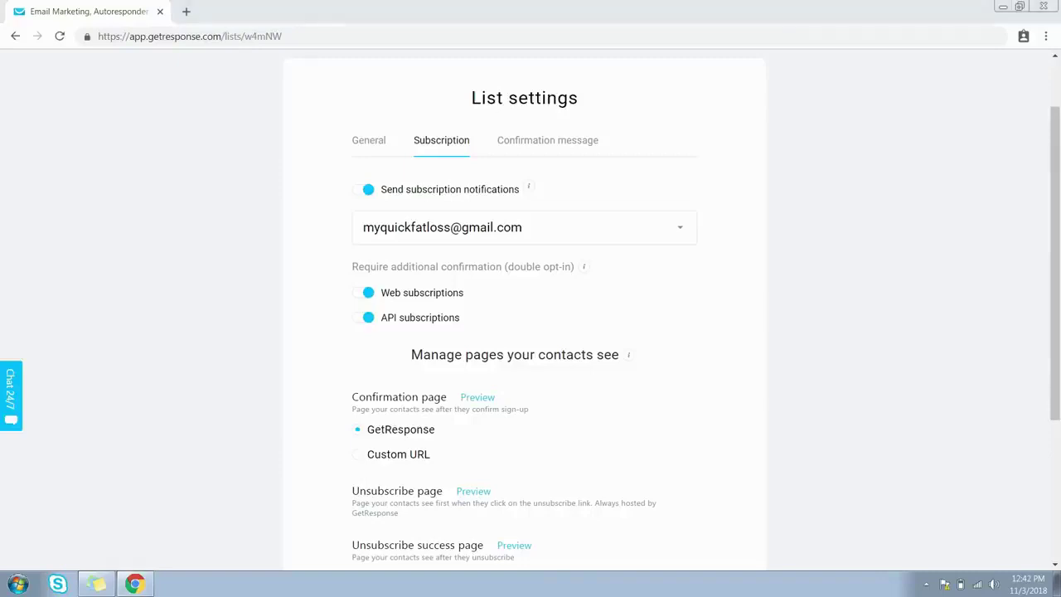
{"action": "left_click", "coordinate": [362, 293]}
{"action": "left_click", "coordinate": [363, 318]}
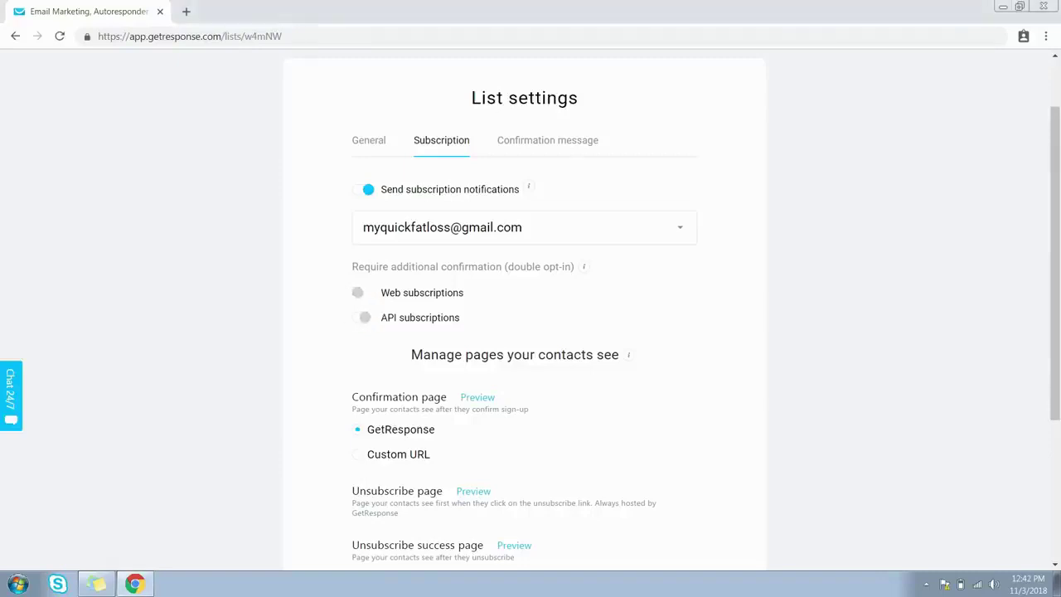
{"action": "scroll", "coordinate": [524, 332], "scroll_direction": "down", "scroll_amount": 1}
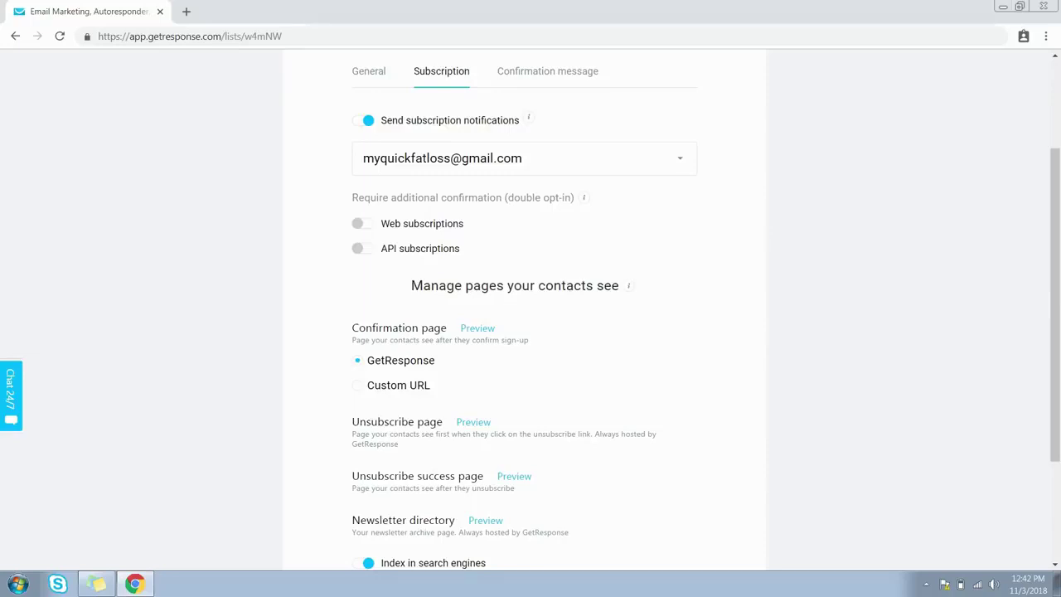
{"action": "scroll", "coordinate": [531, 332], "scroll_direction": "down", "scroll_amount": 1}
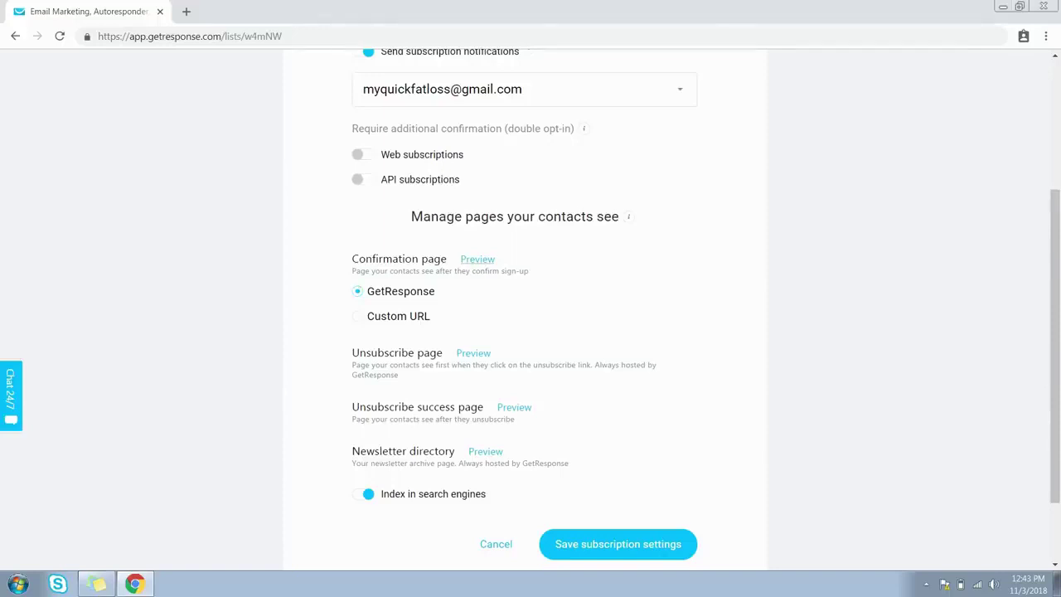
{"action": "left_click", "coordinate": [477, 258]}
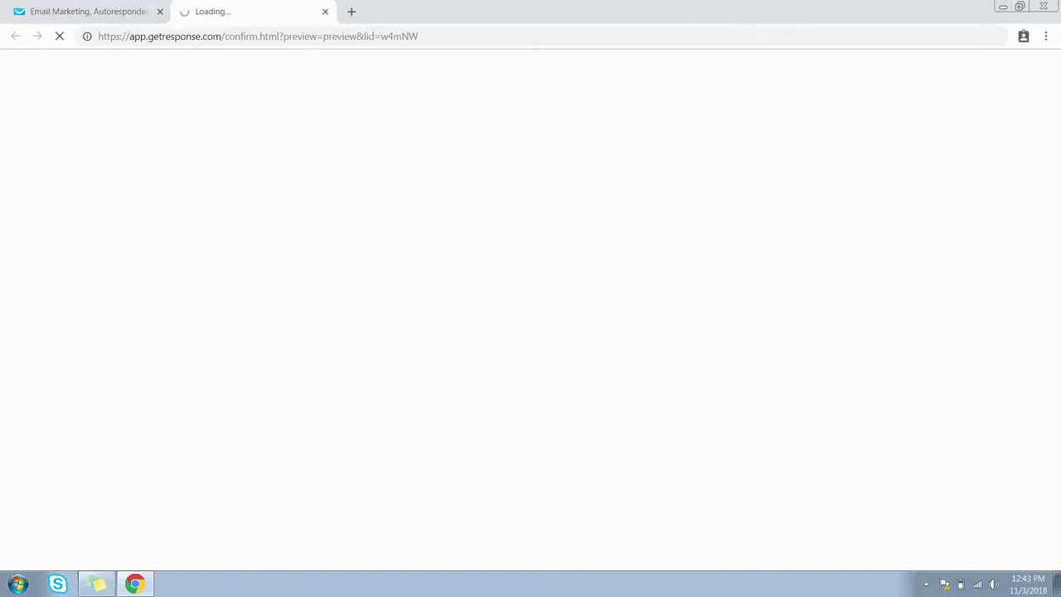
Step: Set the confirmation page to Custom URL and preview the unsubscribe page
{"action": "key", "text": "ctrl+1"}
{"action": "left_click", "coordinate": [358, 316]}
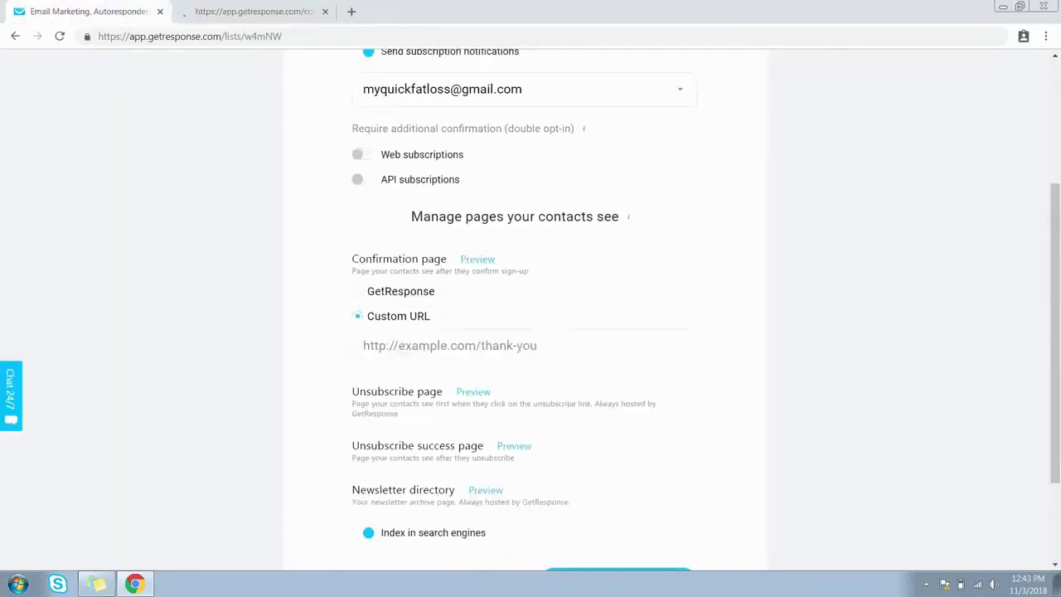
{"action": "left_click", "coordinate": [448, 345]}
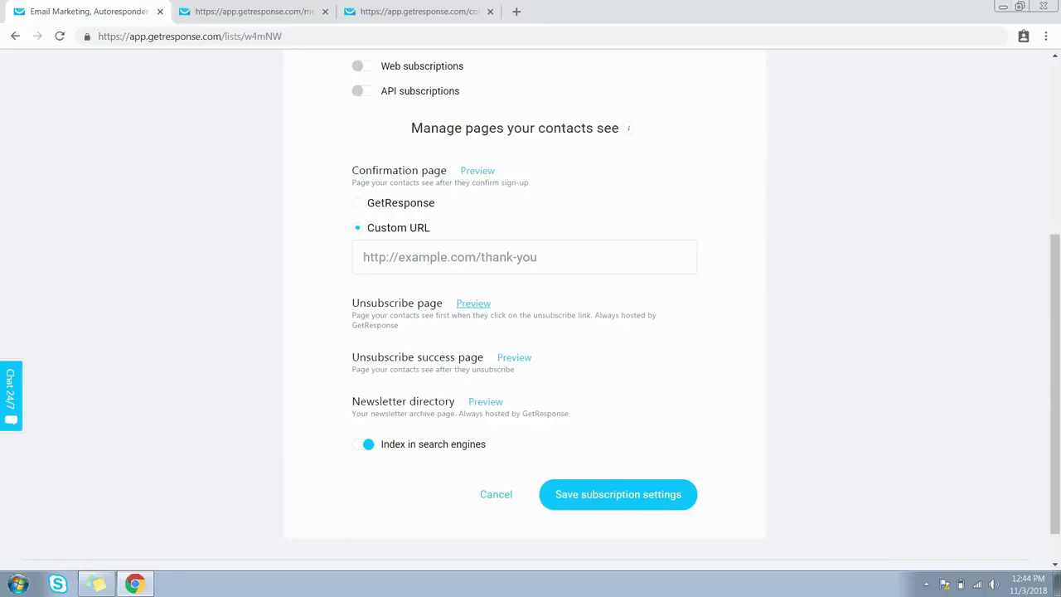
{"action": "left_click", "coordinate": [473, 304]}
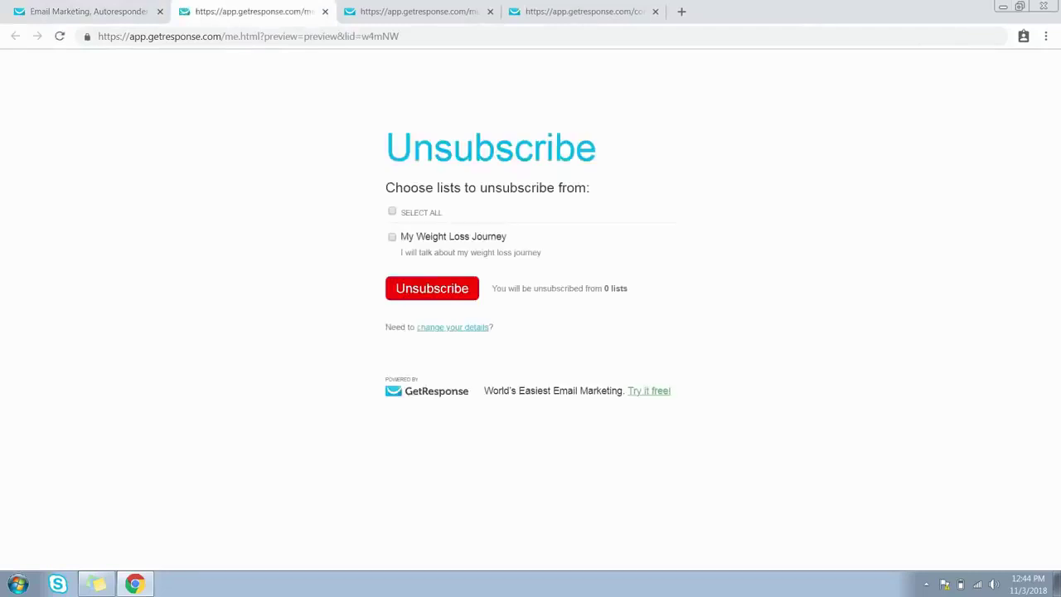
{"action": "key", "text": "ctrl+shift+Tab"}
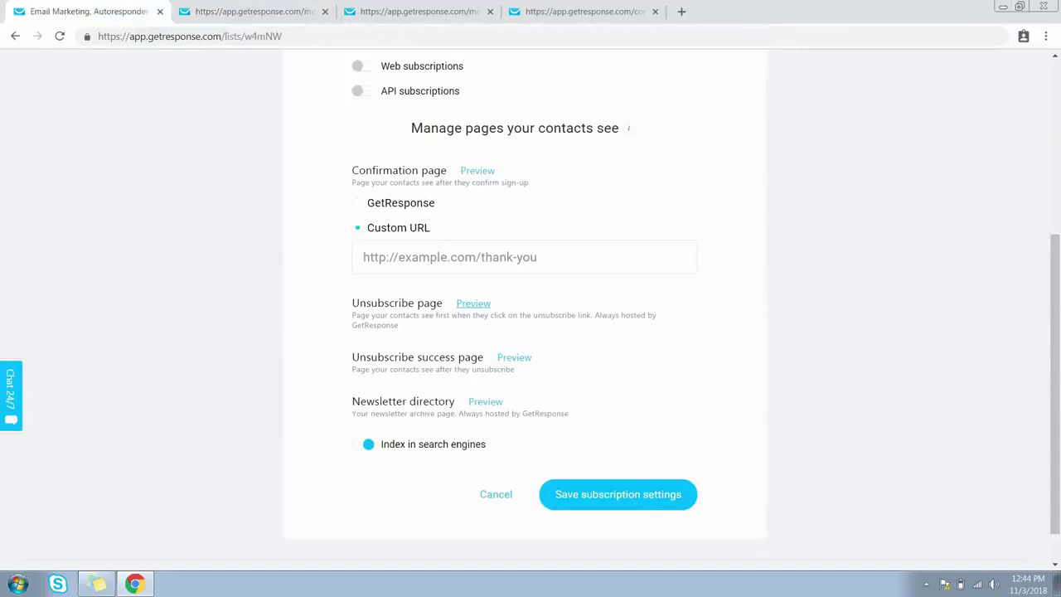
Step: Preview the unsubscribe success page and the newsletter directory archive
{"action": "left_click", "coordinate": [514, 357]}
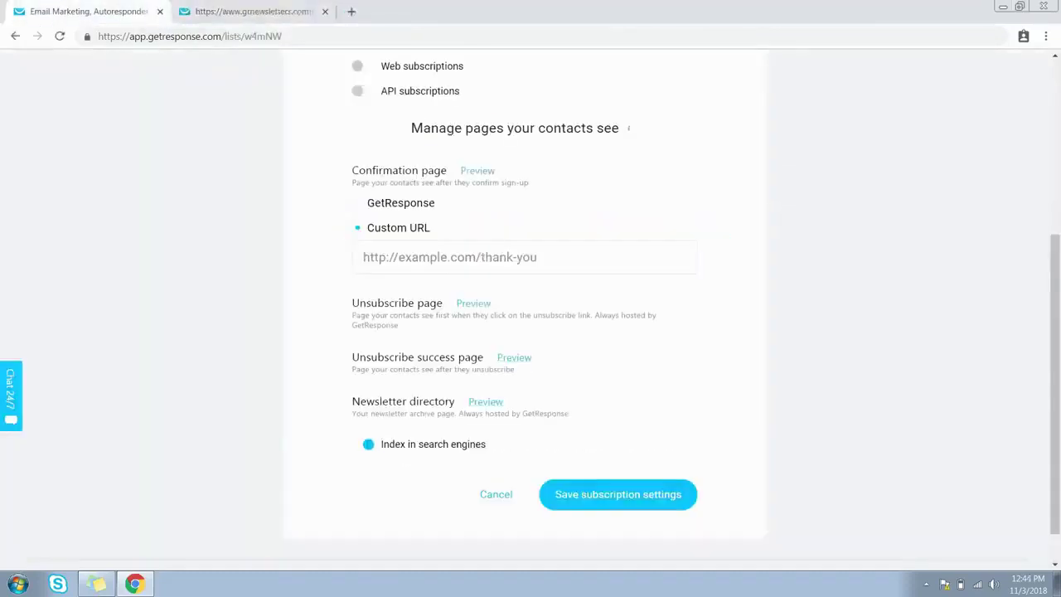
{"action": "left_click", "coordinate": [485, 402]}
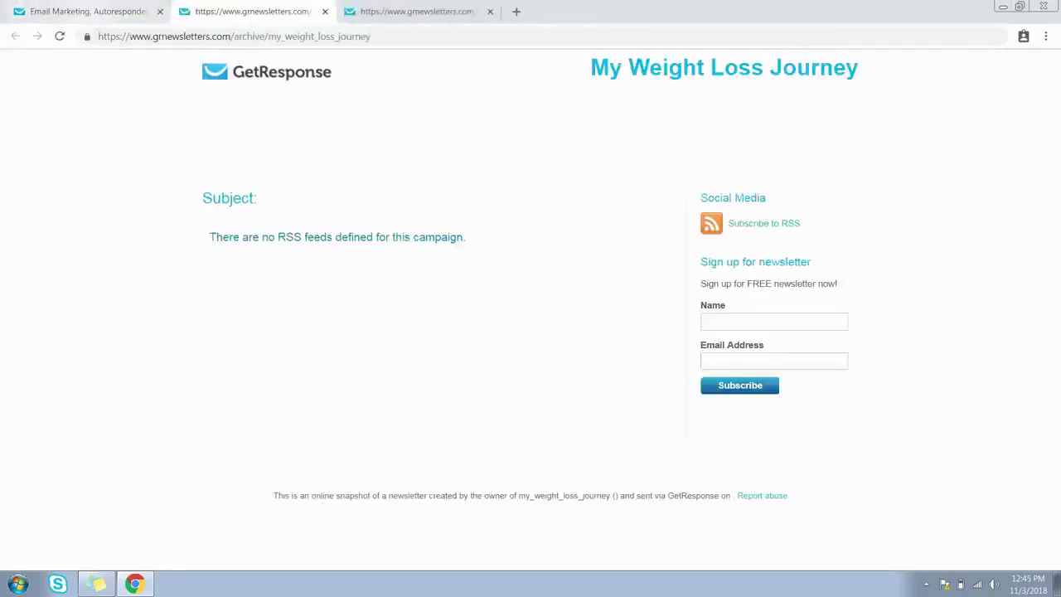
{"action": "key", "text": "ctrl+1"}
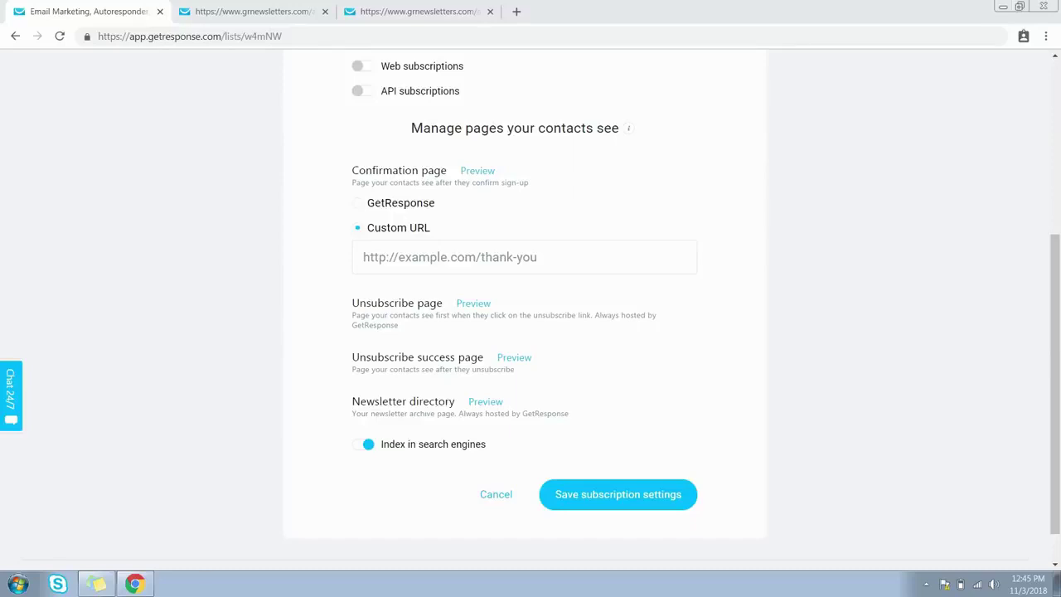
Step: Keep search-engine indexing switched on and save the subscription settings
{"action": "left_click", "coordinate": [366, 444]}
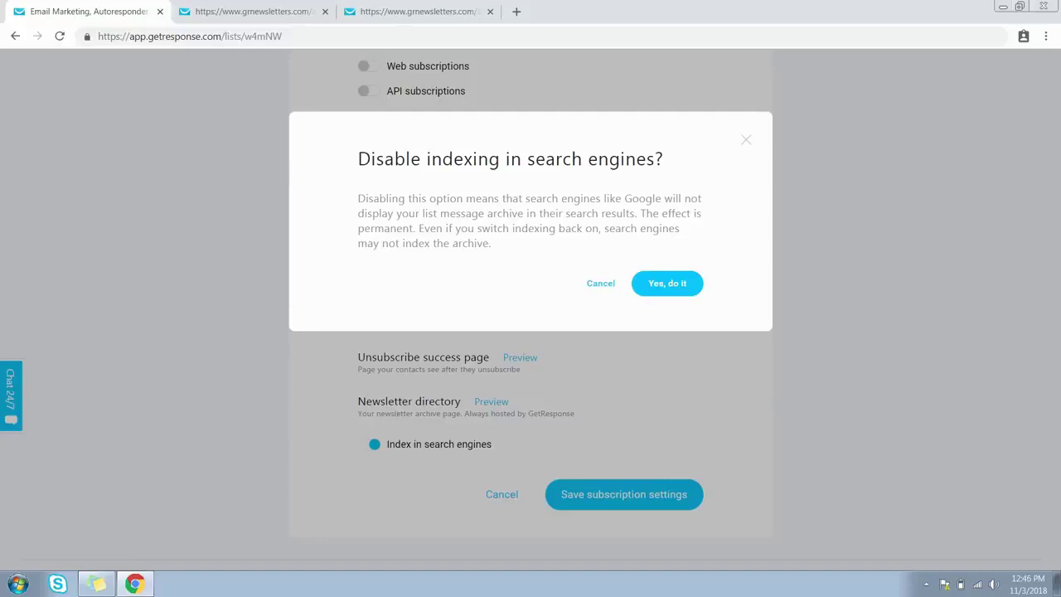
{"action": "left_click", "coordinate": [600, 282]}
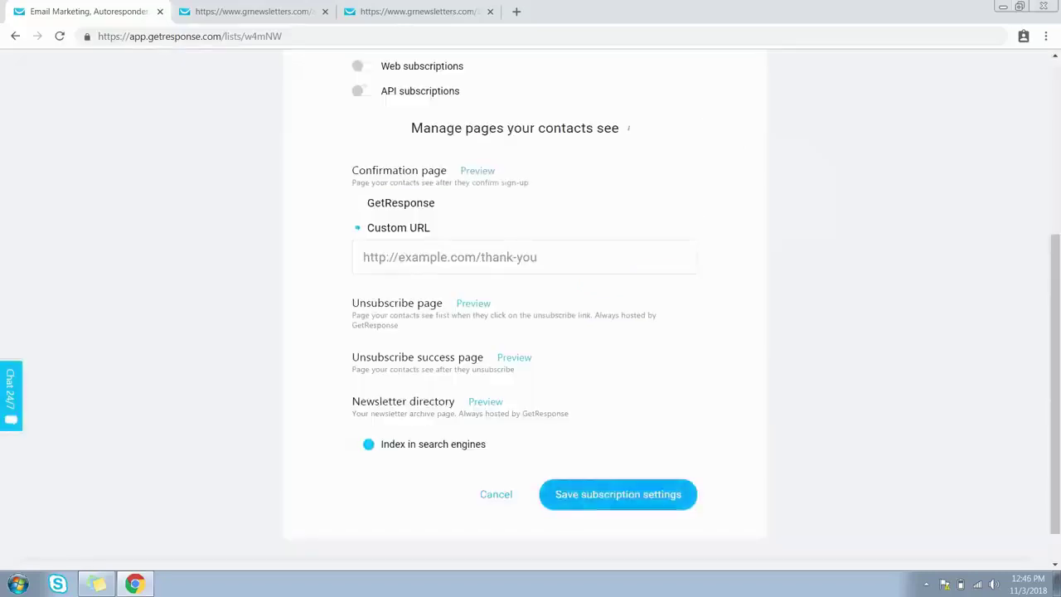
{"action": "left_click", "coordinate": [618, 494]}
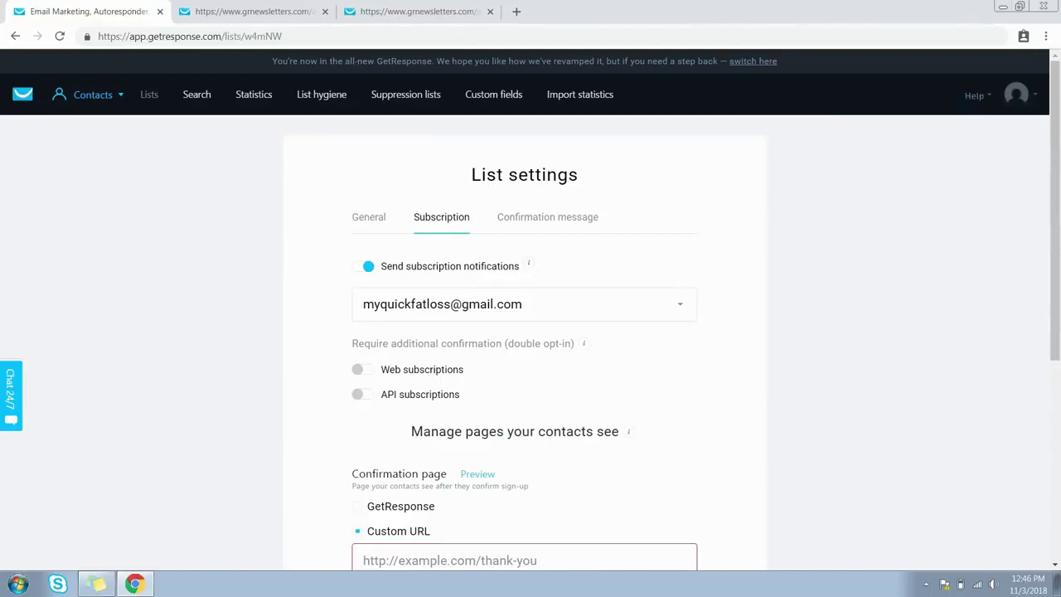
{"action": "left_click", "coordinate": [548, 216]}
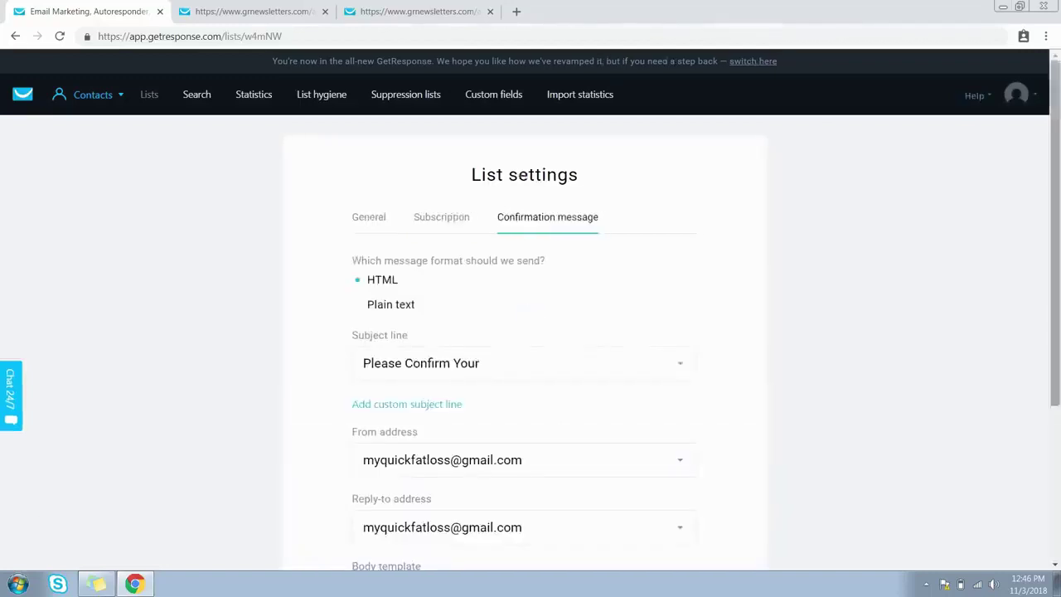
Step: Keep the confirmation message in HTML with subject 'Please confirm your subscription to'
{"action": "scroll", "coordinate": [530, 332], "scroll_direction": "down", "scroll_amount": 1}
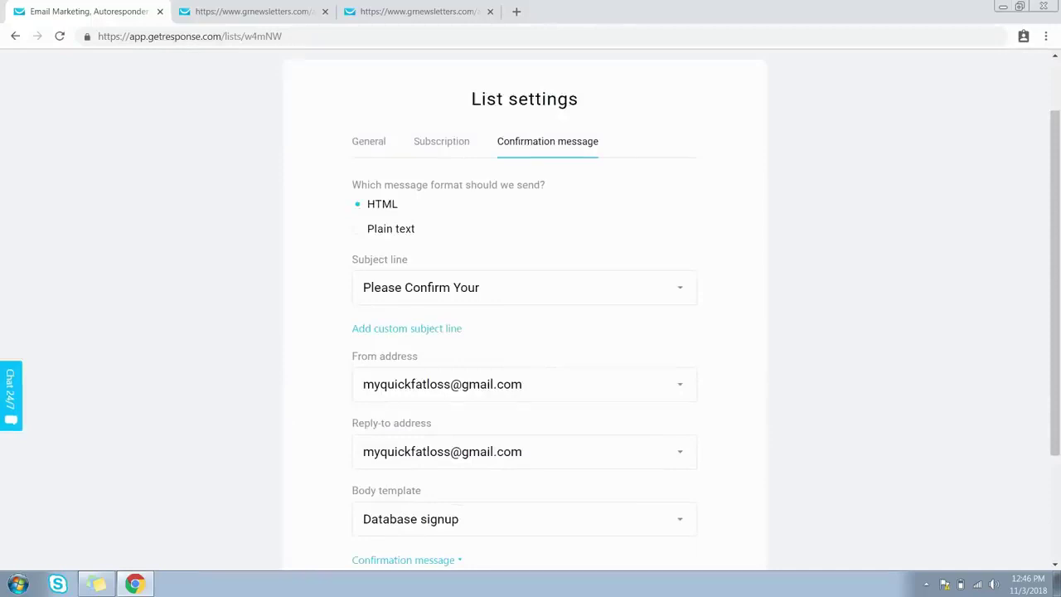
{"action": "left_click", "coordinate": [357, 229]}
{"action": "left_click", "coordinate": [357, 204]}
{"action": "scroll", "coordinate": [531, 331], "scroll_direction": "down", "scroll_amount": 1}
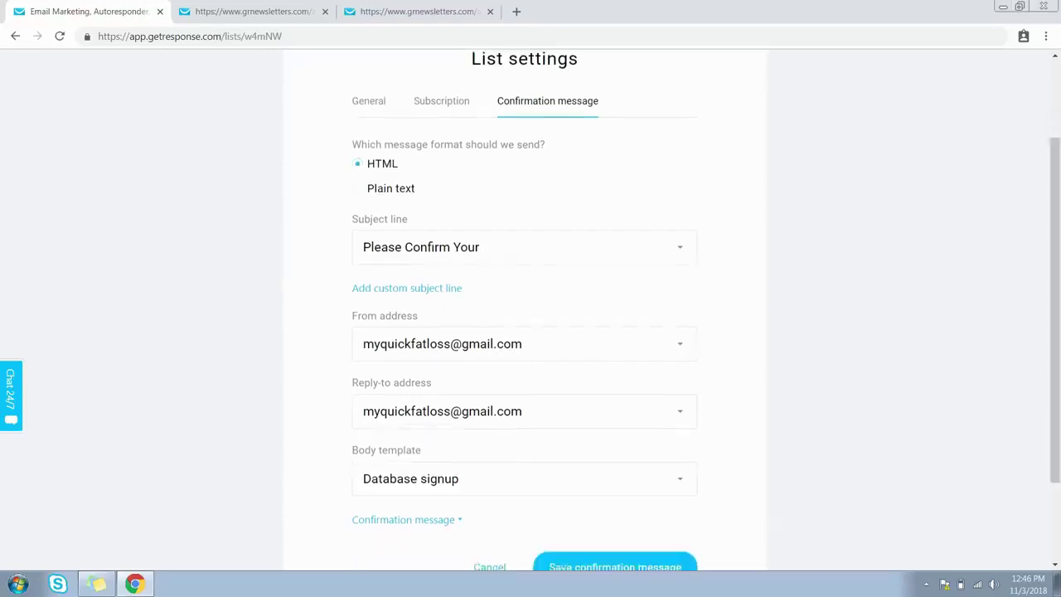
{"action": "left_click", "coordinate": [524, 247]}
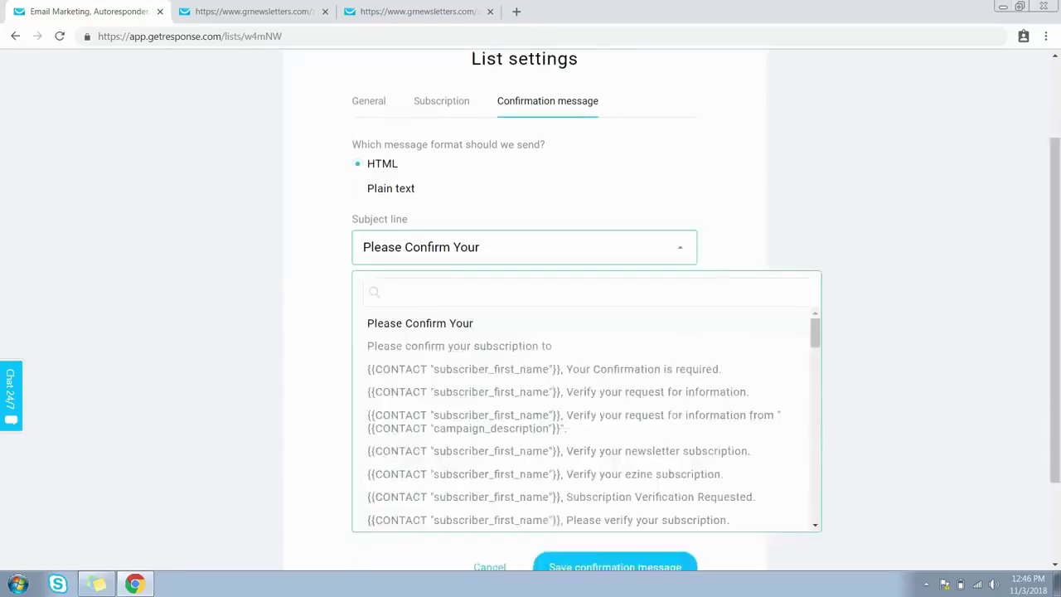
{"action": "key", "text": "Down"}
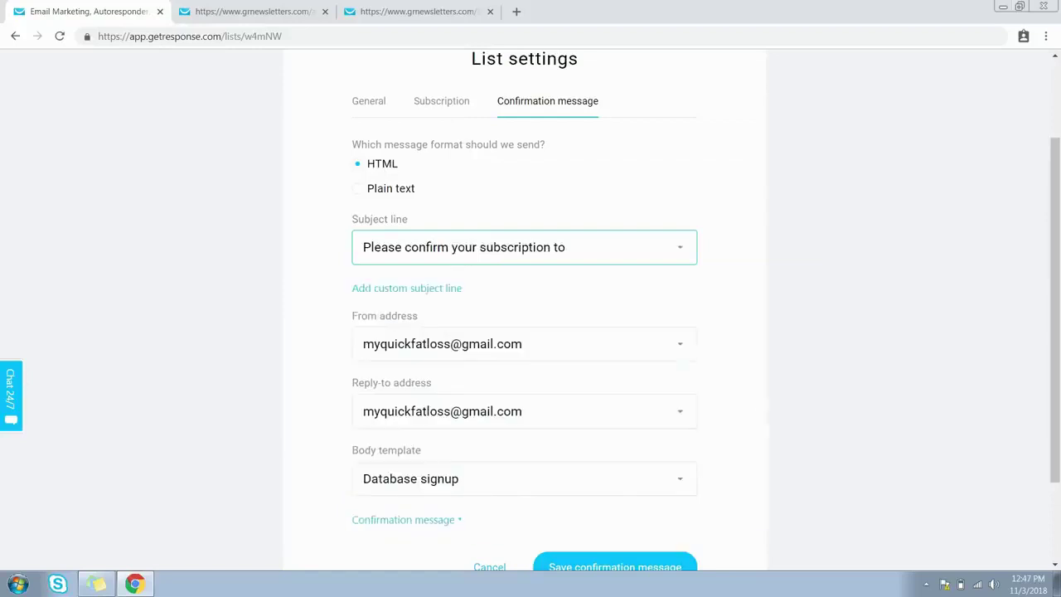
{"action": "left_click", "coordinate": [406, 287]}
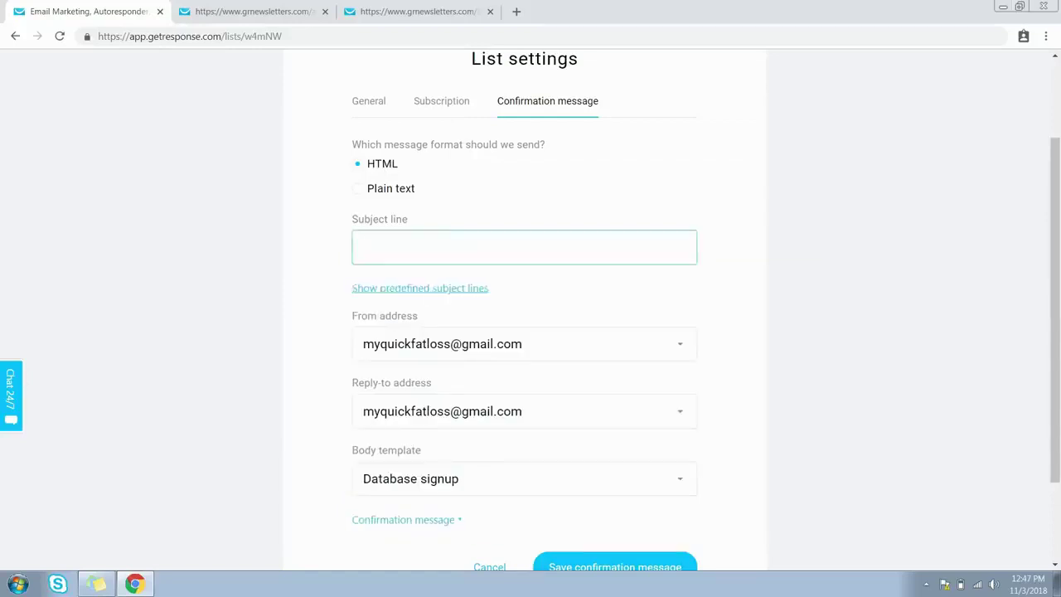
{"action": "left_click", "coordinate": [406, 288]}
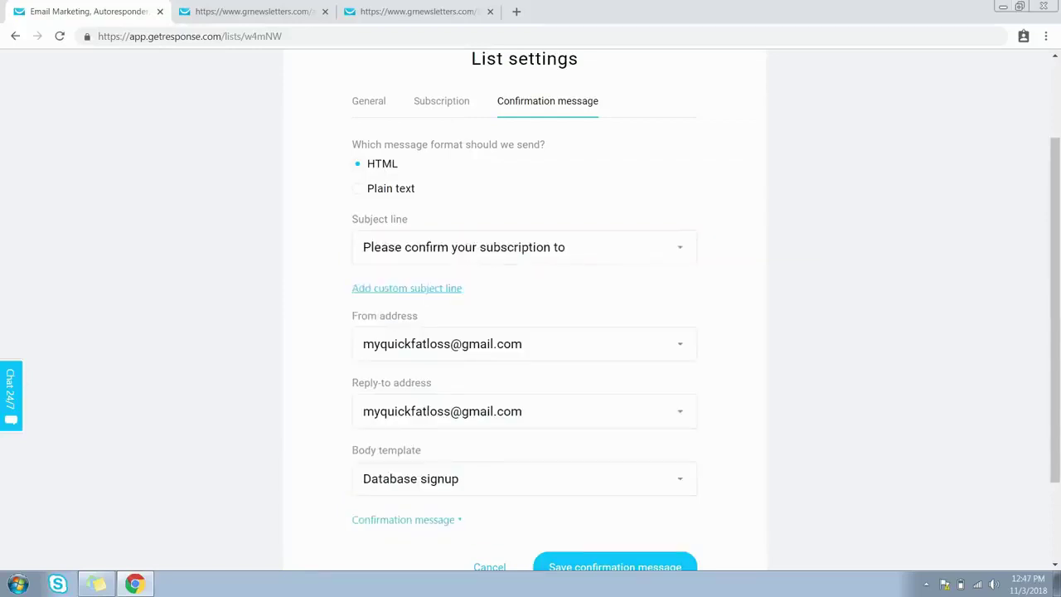
Step: Check the sender and reply-to addresses and choose Default template for the body
{"action": "left_click", "coordinate": [525, 343]}
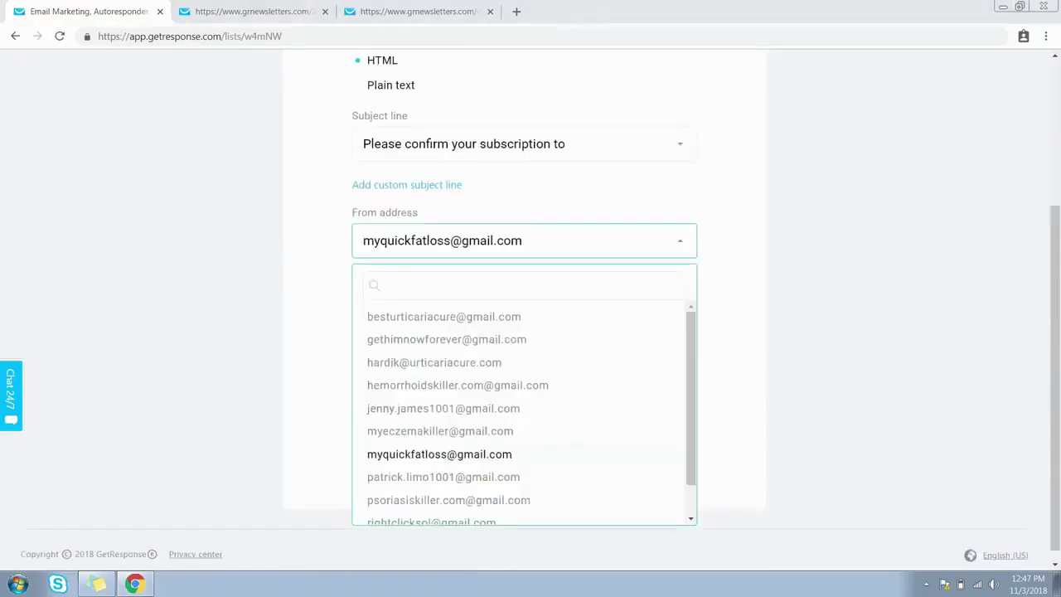
{"action": "left_click", "coordinate": [525, 308]}
{"action": "key", "text": "Escape"}
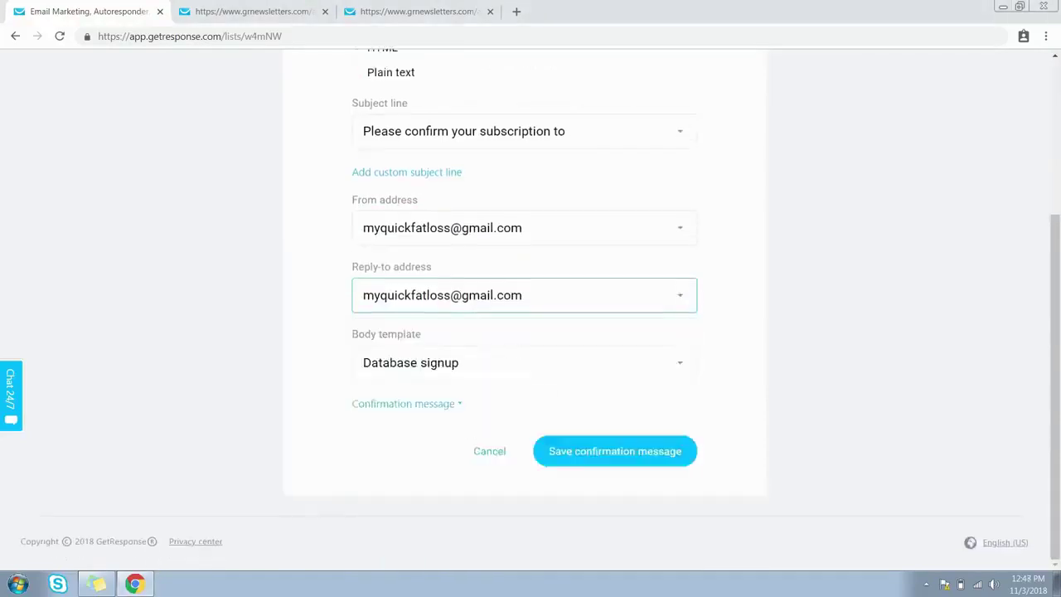
{"action": "left_click", "coordinate": [525, 363]}
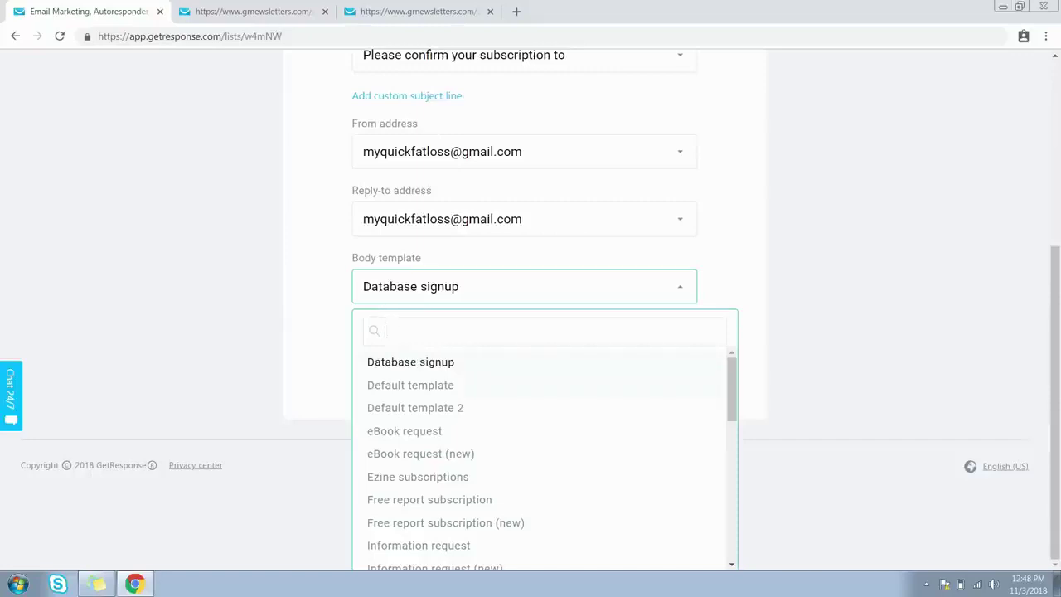
{"action": "left_click", "coordinate": [410, 385]}
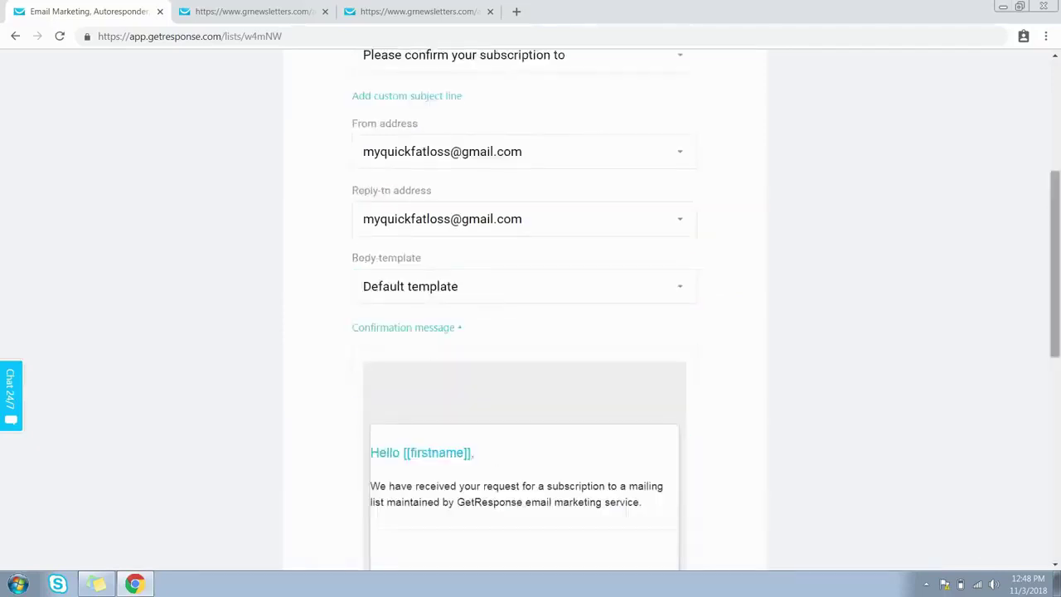
Step: Scroll through the Default template preview and save the confirmation message
{"action": "scroll", "coordinate": [524, 307], "scroll_direction": "down", "scroll_amount": 4}
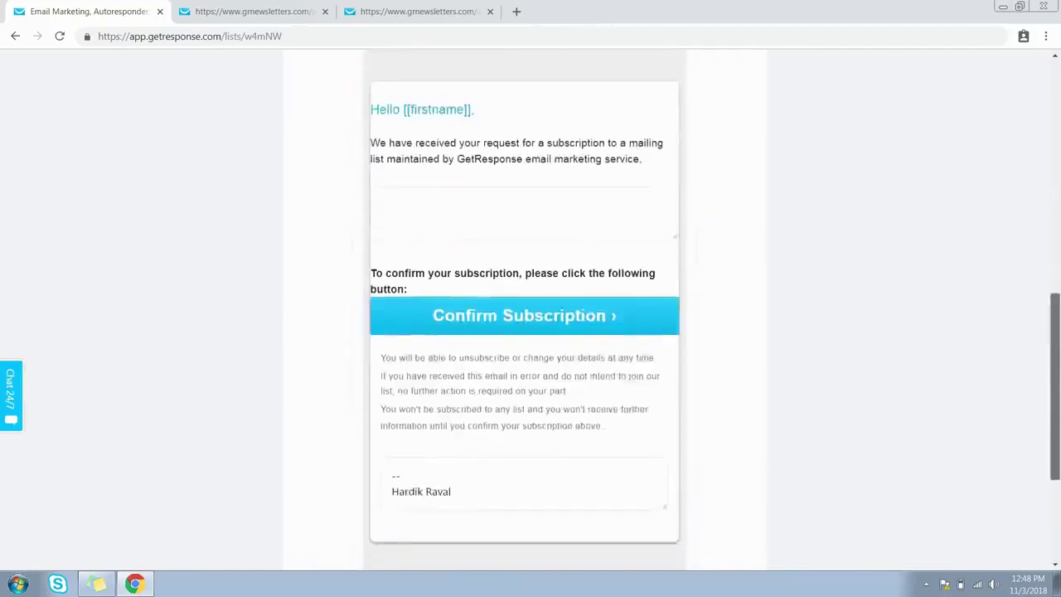
{"action": "scroll", "coordinate": [524, 307], "scroll_direction": "down", "scroll_amount": 1}
{"action": "scroll", "coordinate": [524, 307], "scroll_direction": "up", "scroll_amount": 3}
{"action": "scroll", "coordinate": [525, 307], "scroll_direction": "up", "scroll_amount": 5}
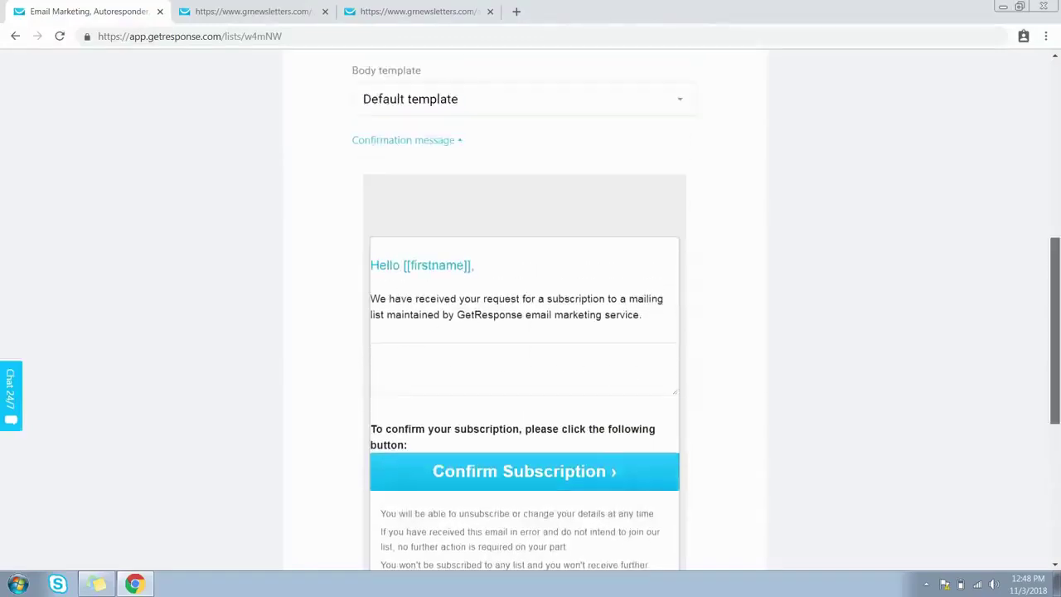
{"action": "scroll", "coordinate": [524, 306], "scroll_direction": "down", "scroll_amount": 2}
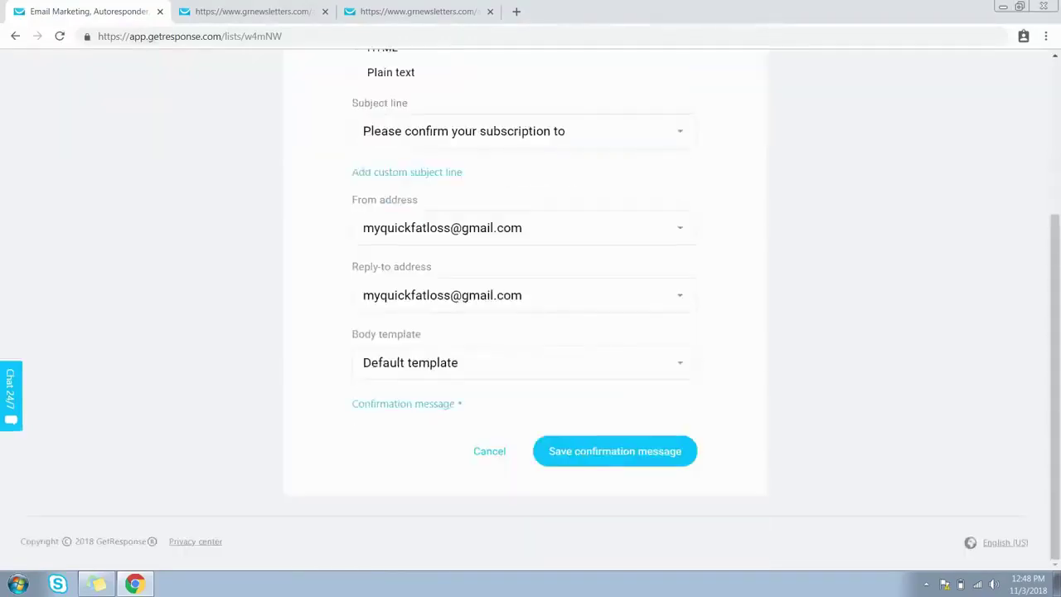
{"action": "scroll", "coordinate": [524, 307], "scroll_direction": "up", "scroll_amount": 2}
{"action": "scroll", "coordinate": [524, 307], "scroll_direction": "down", "scroll_amount": 1}
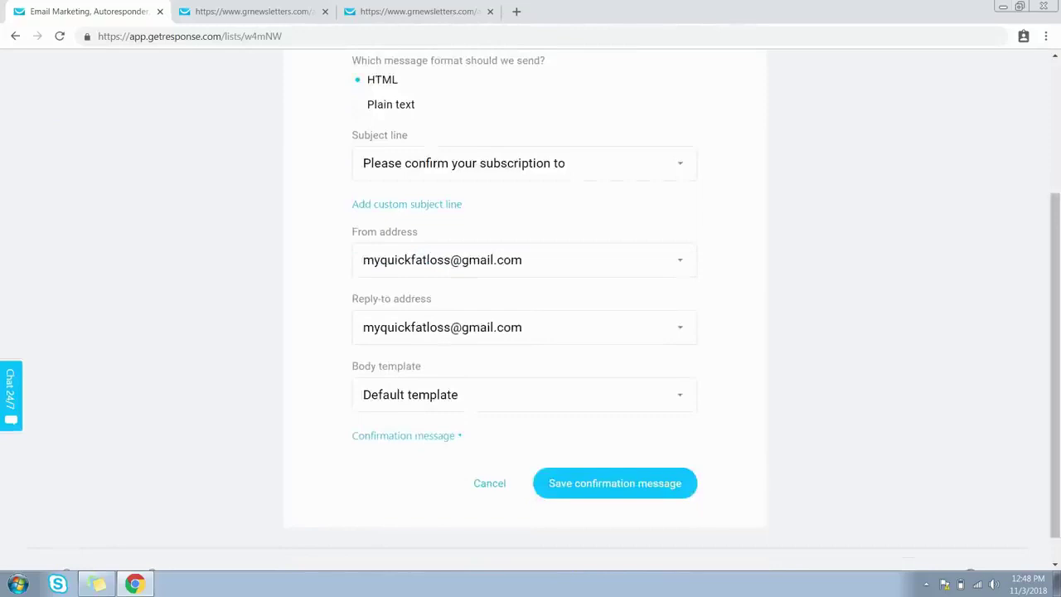
{"action": "left_click", "coordinate": [613, 483]}
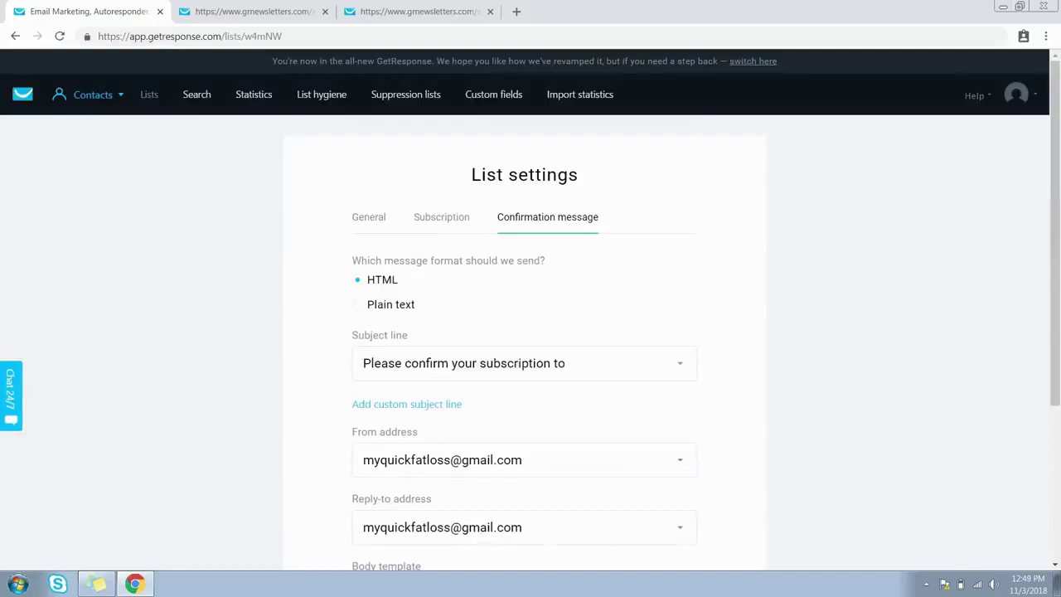
{"action": "left_click", "coordinate": [182, 160]}
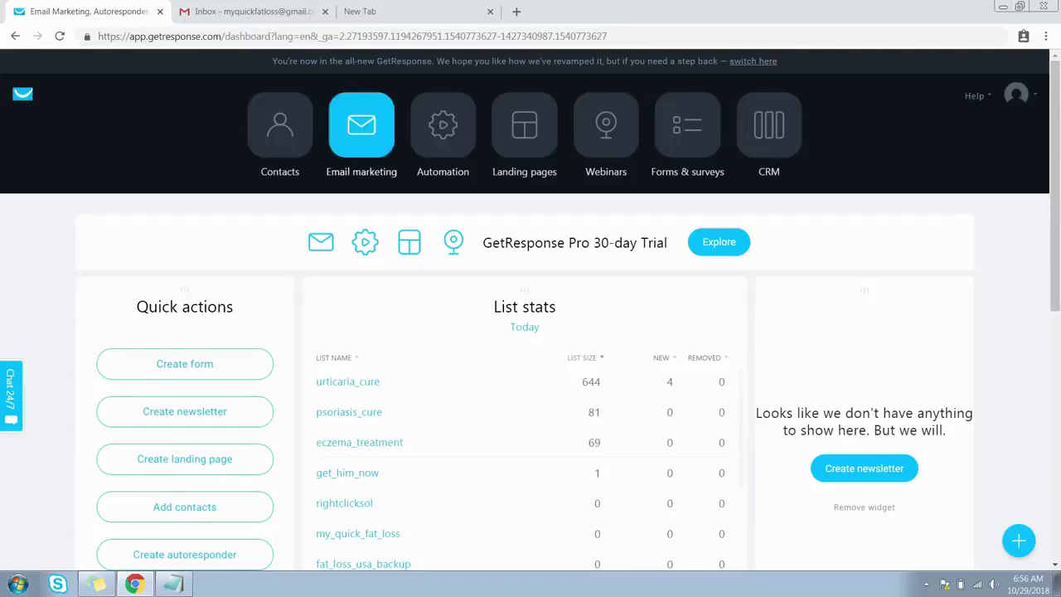
Step: Browse the existing autoresponders under Email marketing, reload, and start a new autoresponder
{"action": "left_click", "coordinate": [361, 125]}
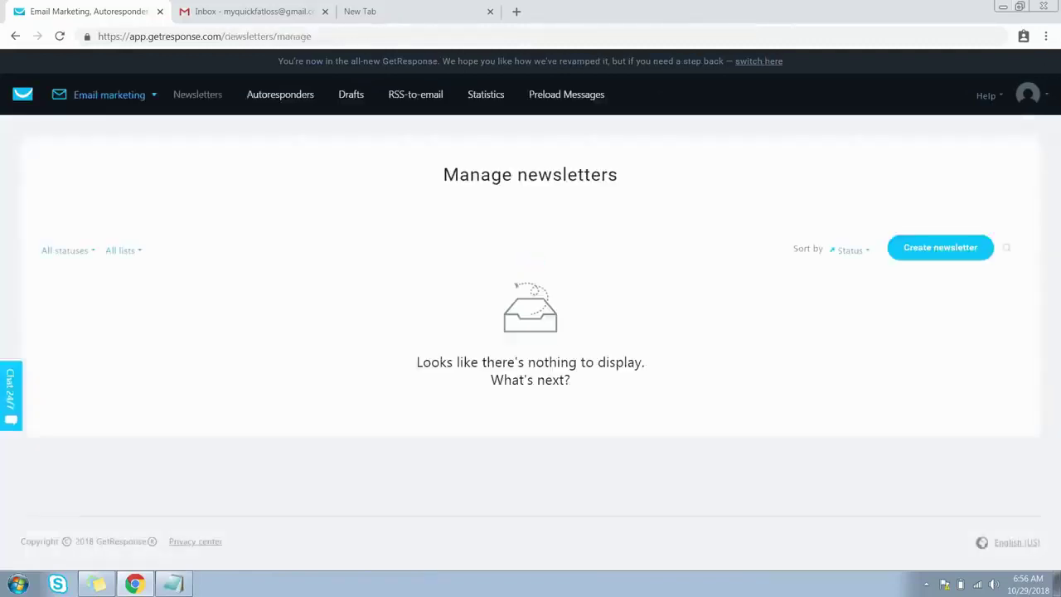
{"action": "left_click", "coordinate": [280, 93]}
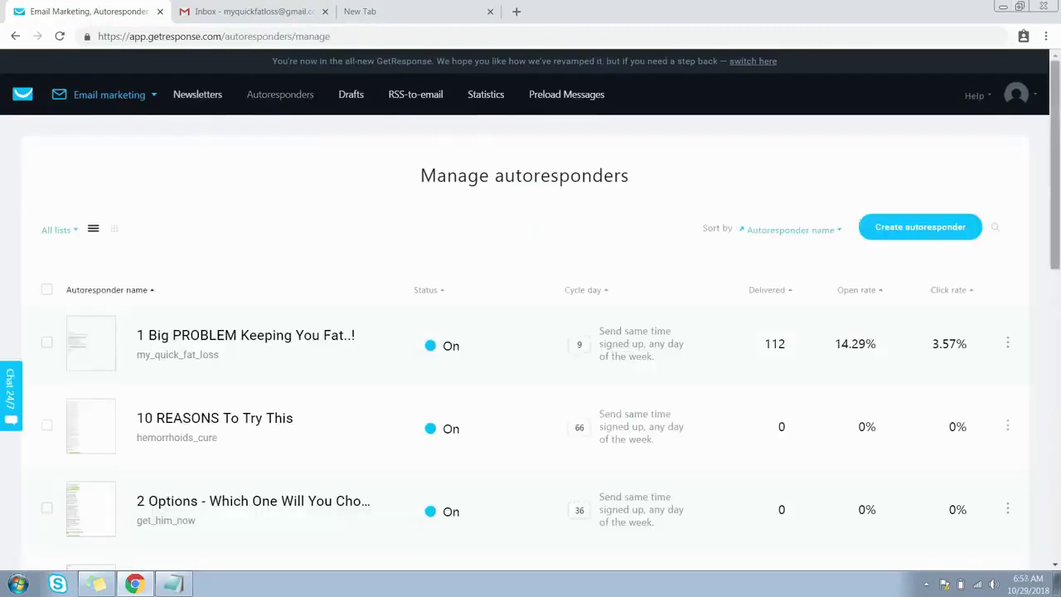
{"action": "scroll", "coordinate": [530, 331], "scroll_direction": "down", "scroll_amount": 3}
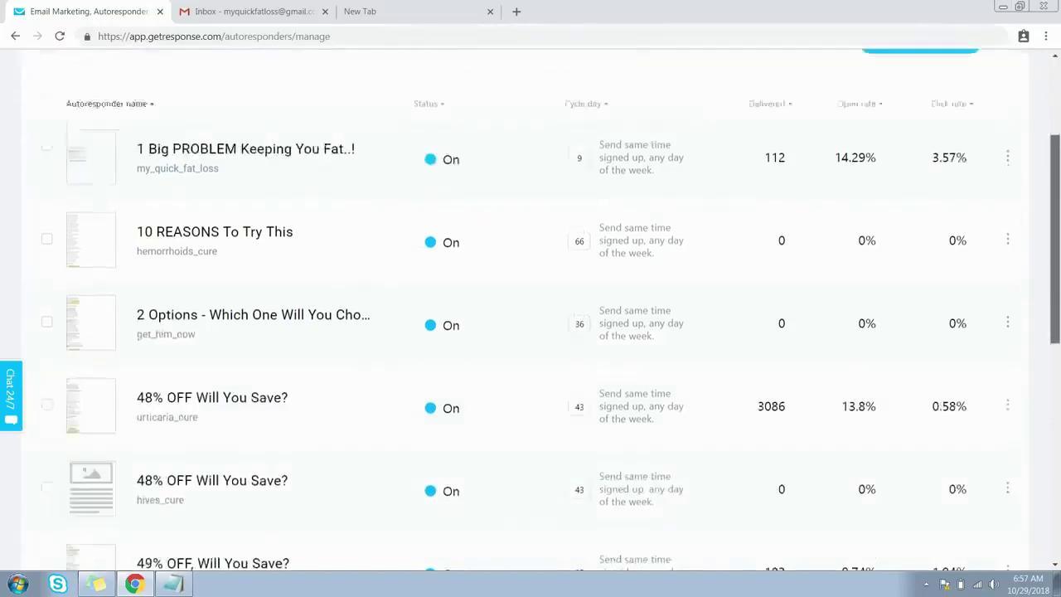
{"action": "scroll", "coordinate": [531, 331], "scroll_direction": "up", "scroll_amount": 2}
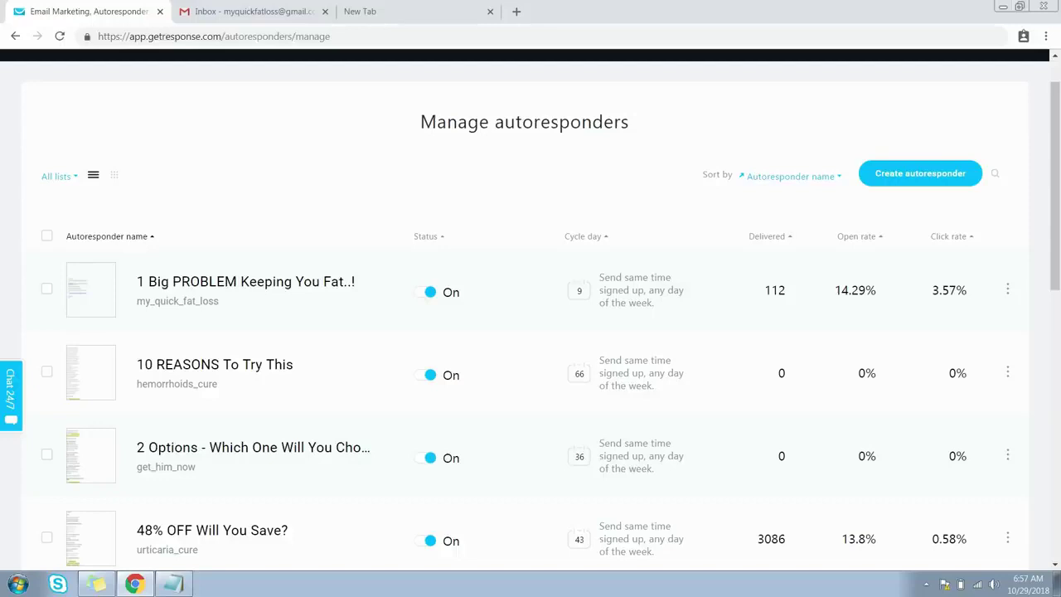
{"action": "key", "text": "F5"}
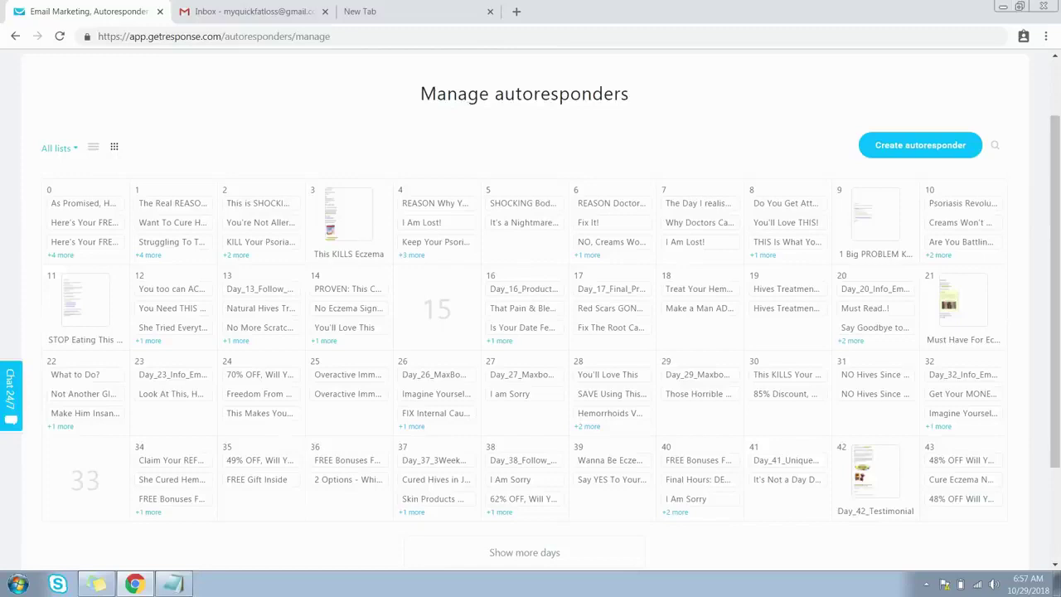
{"action": "scroll", "coordinate": [531, 302], "scroll_direction": "up", "scroll_amount": 1}
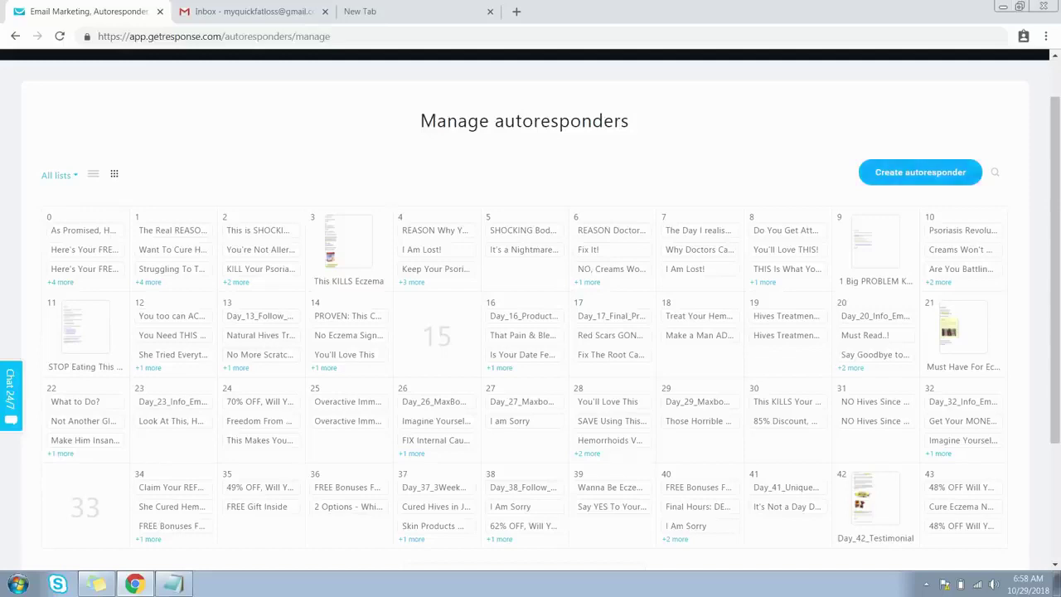
{"action": "left_click", "coordinate": [920, 171]}
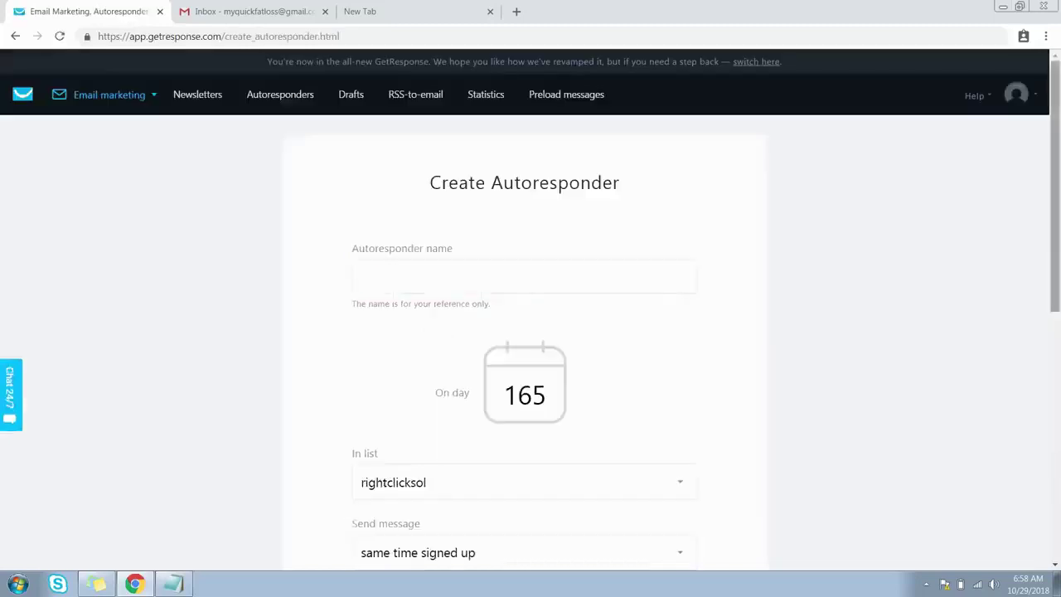
Step: Name the autoresponder 'Welcome - Day 0' and select its send-day field for editing
{"action": "scroll", "coordinate": [530, 331], "scroll_direction": "down", "scroll_amount": 1}
{"action": "scroll", "coordinate": [531, 331], "scroll_direction": "down", "scroll_amount": 1}
{"action": "scroll", "coordinate": [531, 332], "scroll_direction": "down", "scroll_amount": 4}
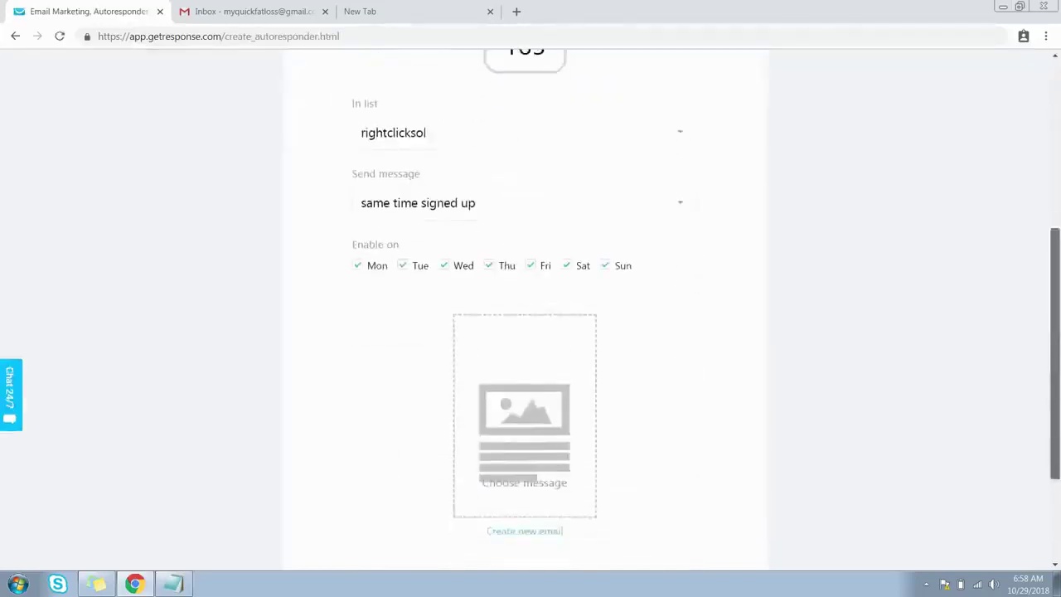
{"action": "scroll", "coordinate": [531, 331], "scroll_direction": "up", "scroll_amount": 6}
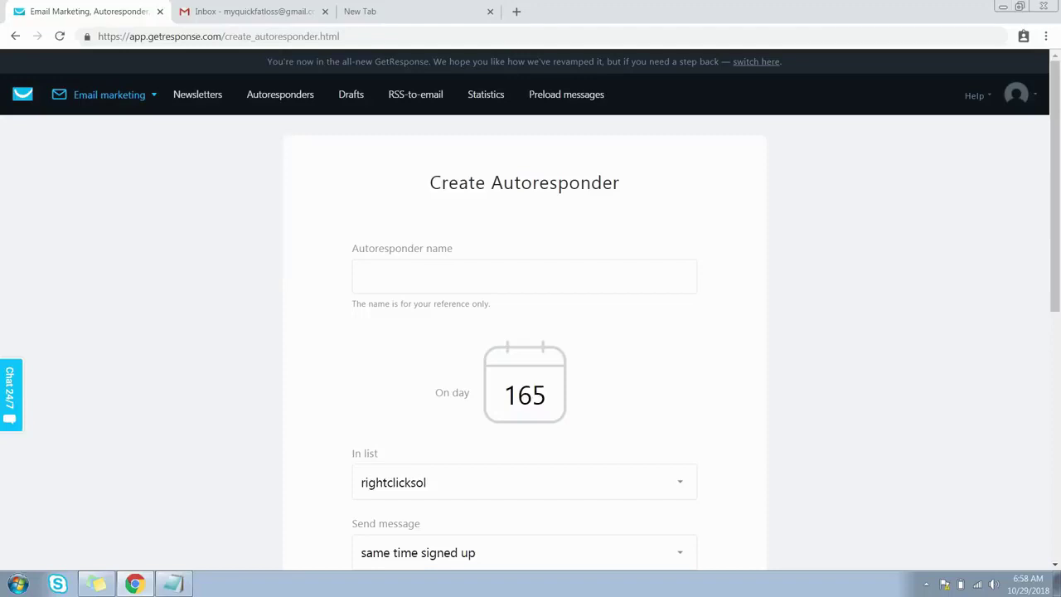
{"action": "left_click", "coordinate": [362, 276]}
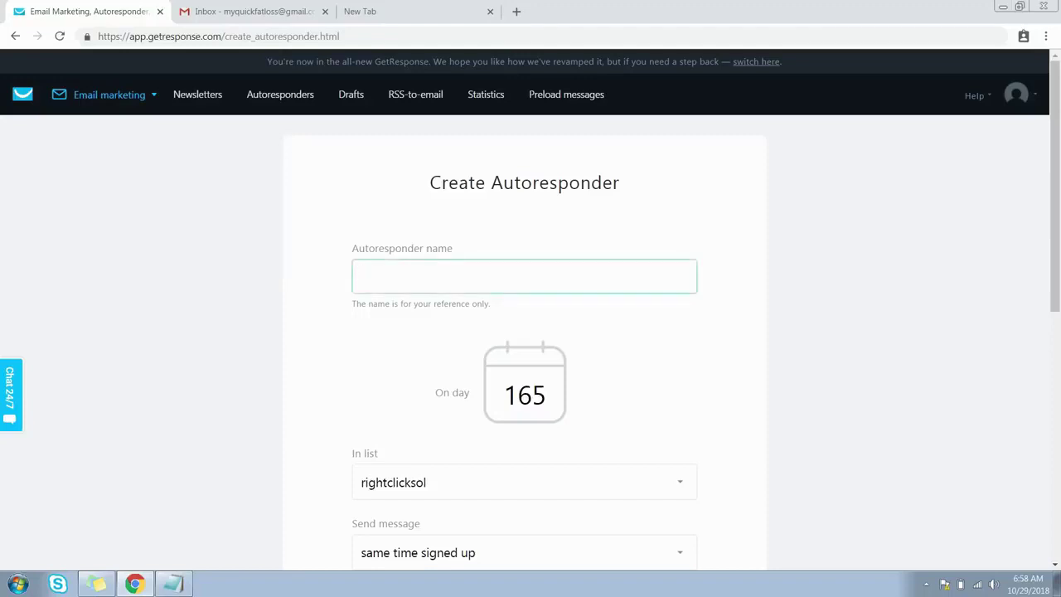
{"action": "left_click_drag", "start_coordinate": [353, 303], "coordinate": [491, 304]}
{"action": "left_click", "coordinate": [362, 277]}
{"action": "type", "text": "Weldome"}
{"action": "key", "text": "BackSpace"}
{"action": "key", "text": "BackSpace"}
{"action": "key", "text": "BackSpace"}
{"action": "key", "text": "BackSpace"}
{"action": "type", "text": "come - Day 0"}
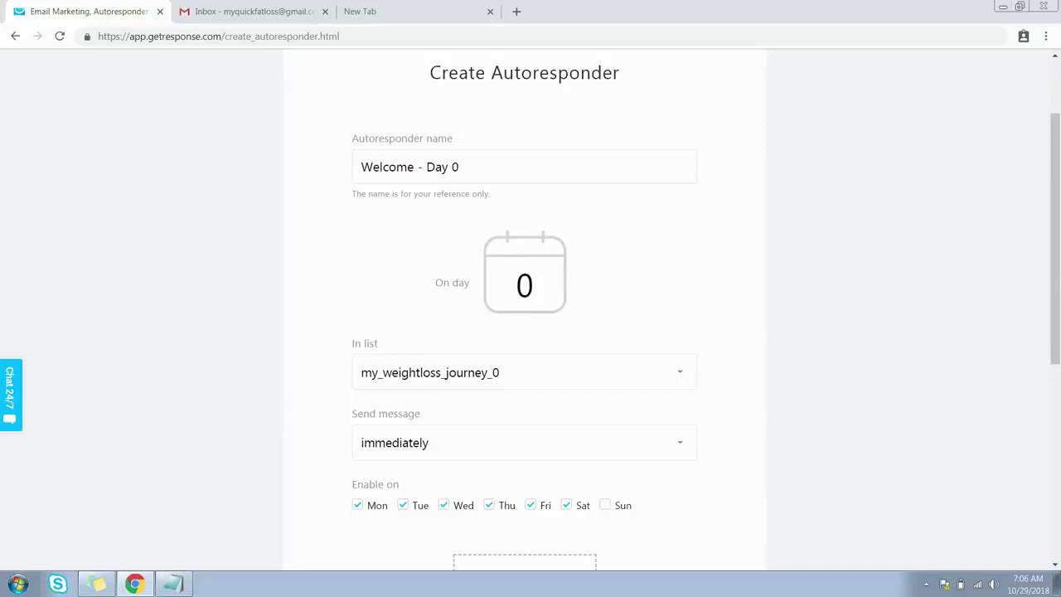
{"action": "left_click", "coordinate": [524, 286]}
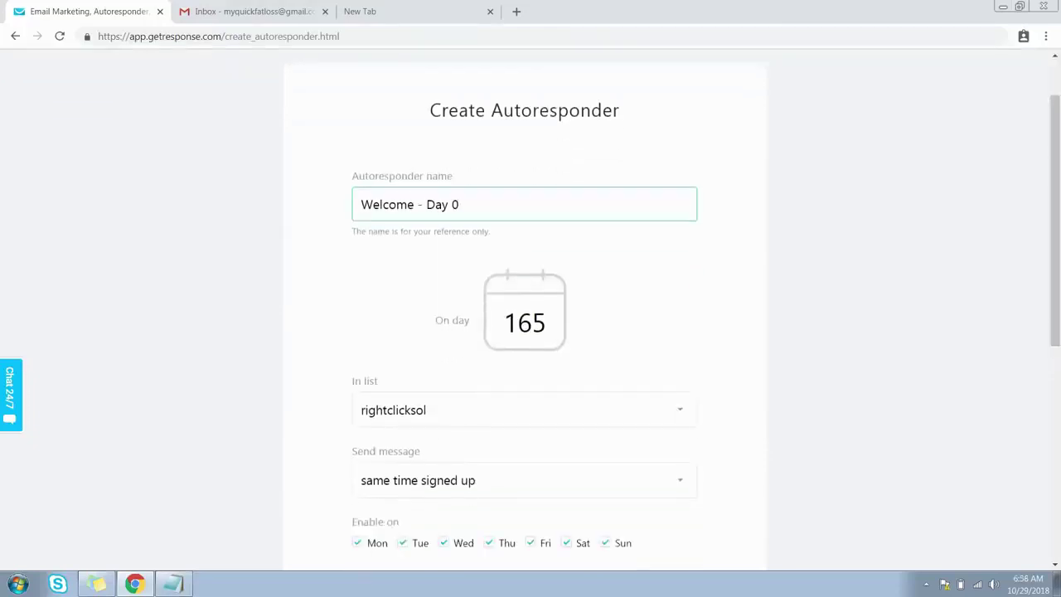
{"action": "left_click", "coordinate": [519, 322]}
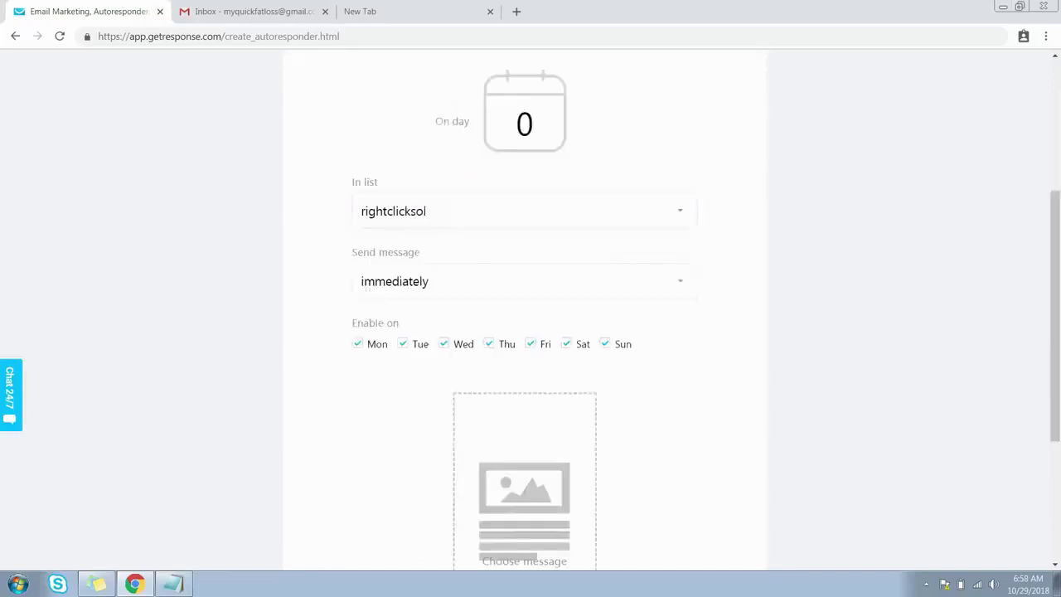
Step: Switch the day-0 autoresponder's list from rightclicksol to my_weightloss_journey_0
{"action": "left_click", "coordinate": [523, 211]}
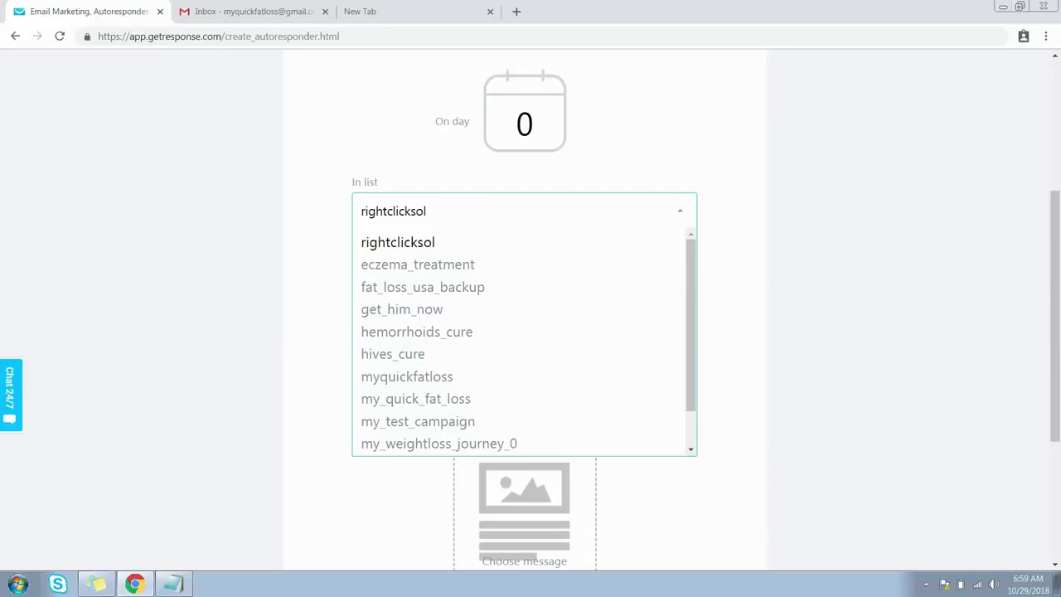
{"action": "scroll", "coordinate": [440, 400], "scroll_direction": "down", "scroll_amount": 1}
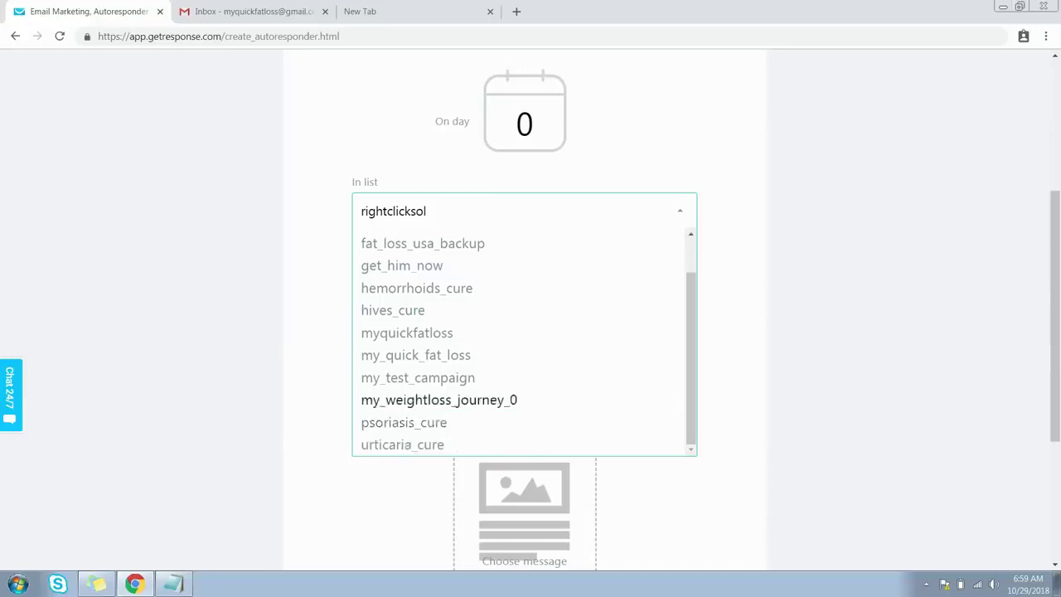
{"action": "left_click", "coordinate": [440, 399]}
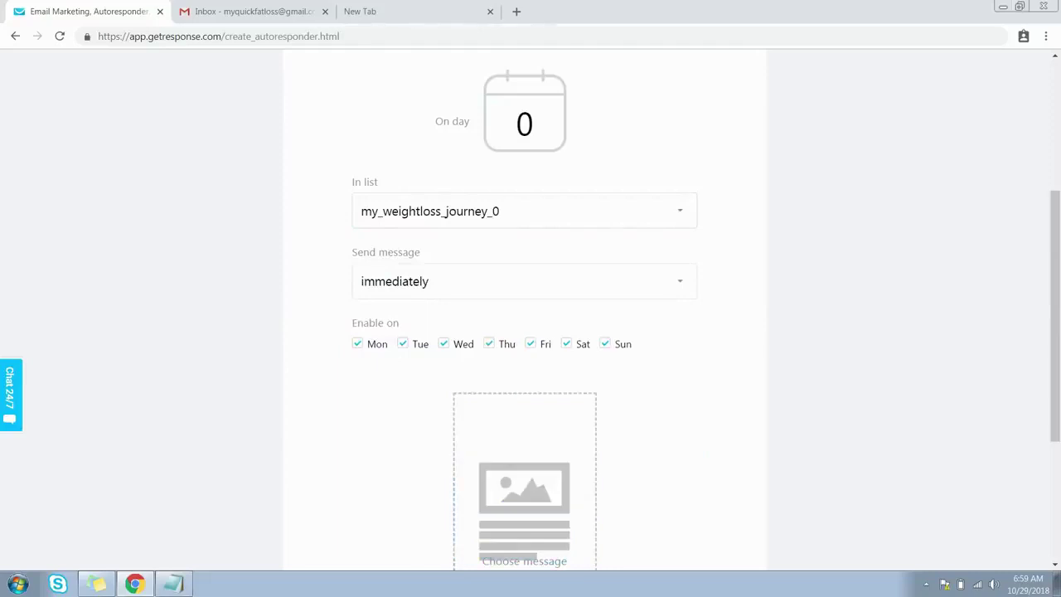
{"action": "scroll", "coordinate": [524, 331], "scroll_direction": "up", "scroll_amount": 2}
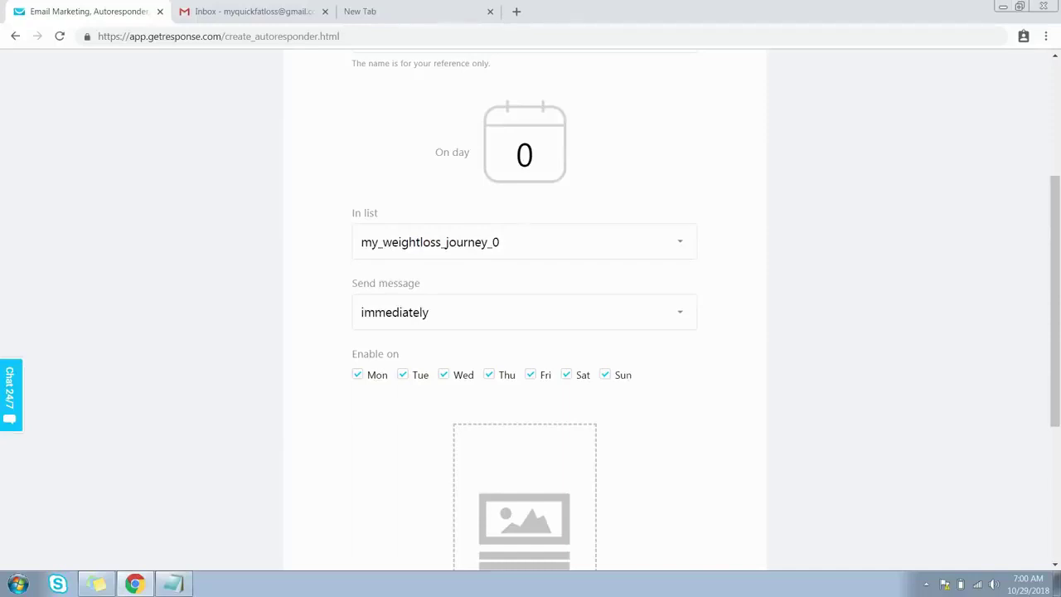
{"action": "scroll", "coordinate": [524, 332], "scroll_direction": "down", "scroll_amount": 1}
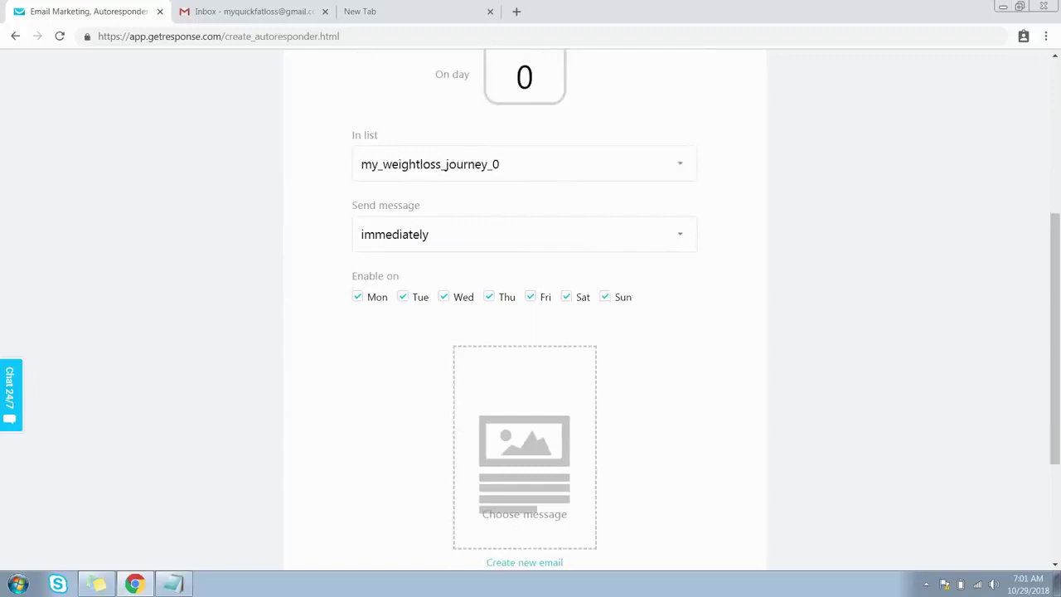
{"action": "left_click", "coordinate": [524, 234]}
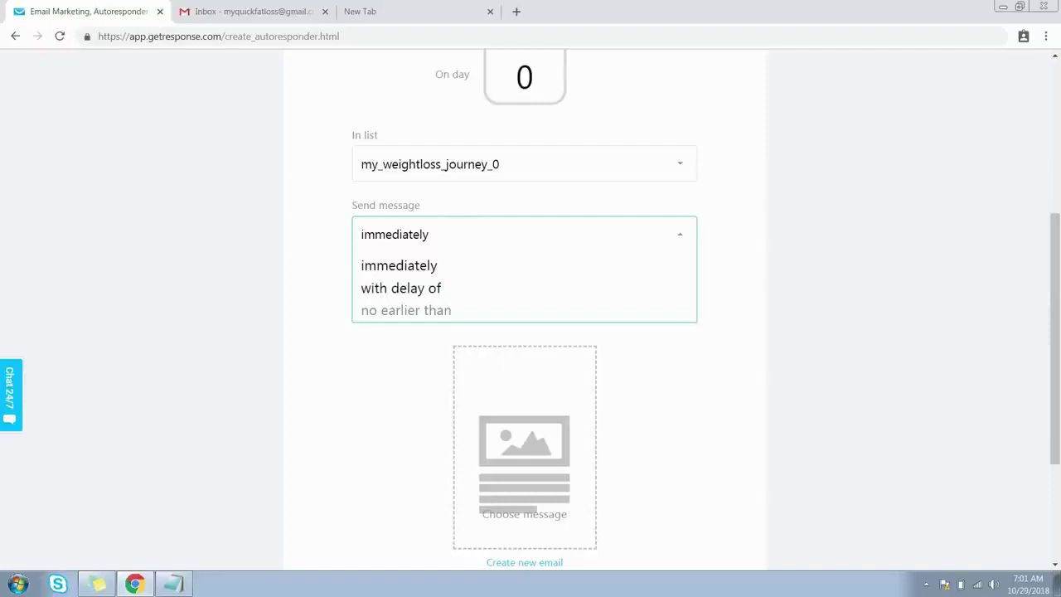
{"action": "left_click", "coordinate": [400, 288]}
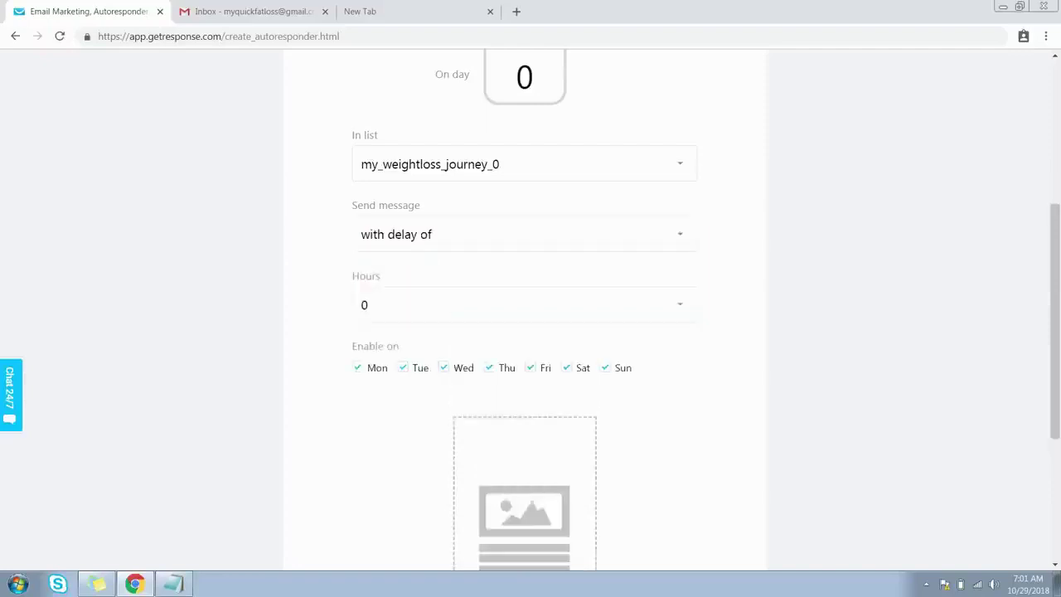
{"action": "left_click", "coordinate": [522, 305]}
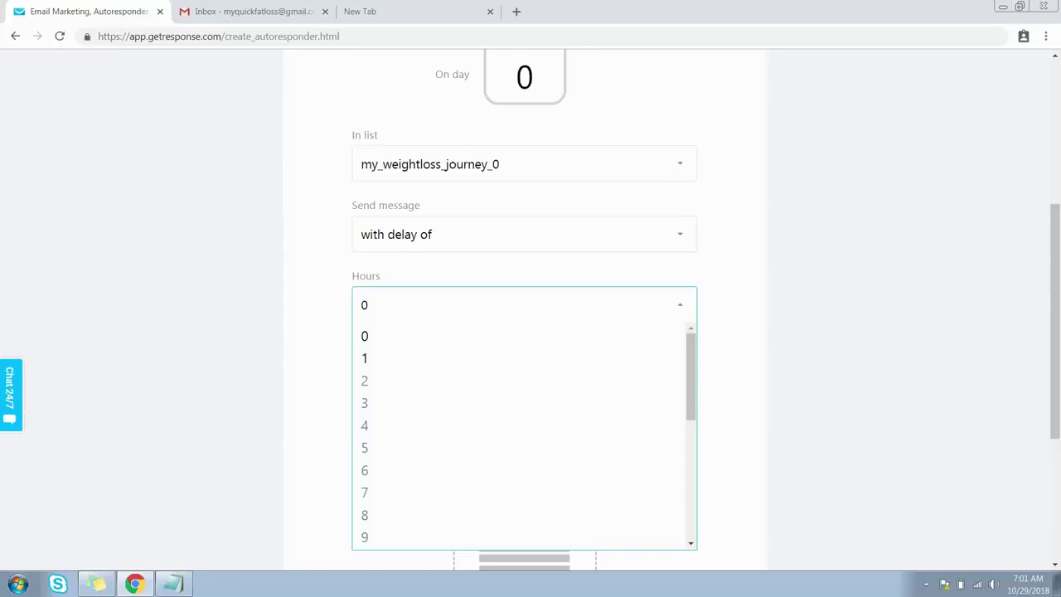
{"action": "left_click", "coordinate": [364, 358]}
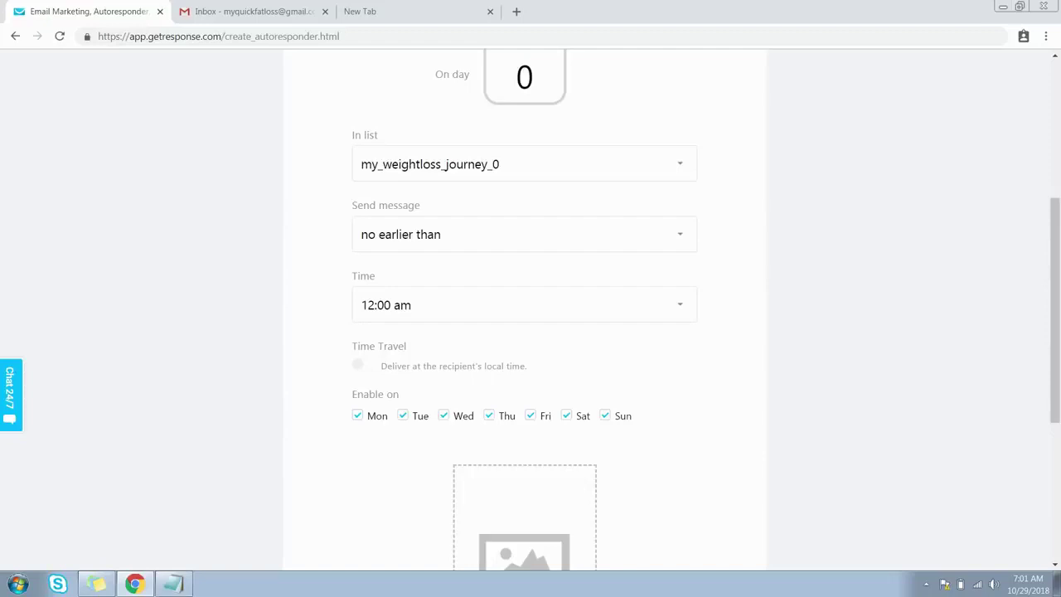
{"action": "left_click", "coordinate": [524, 305]}
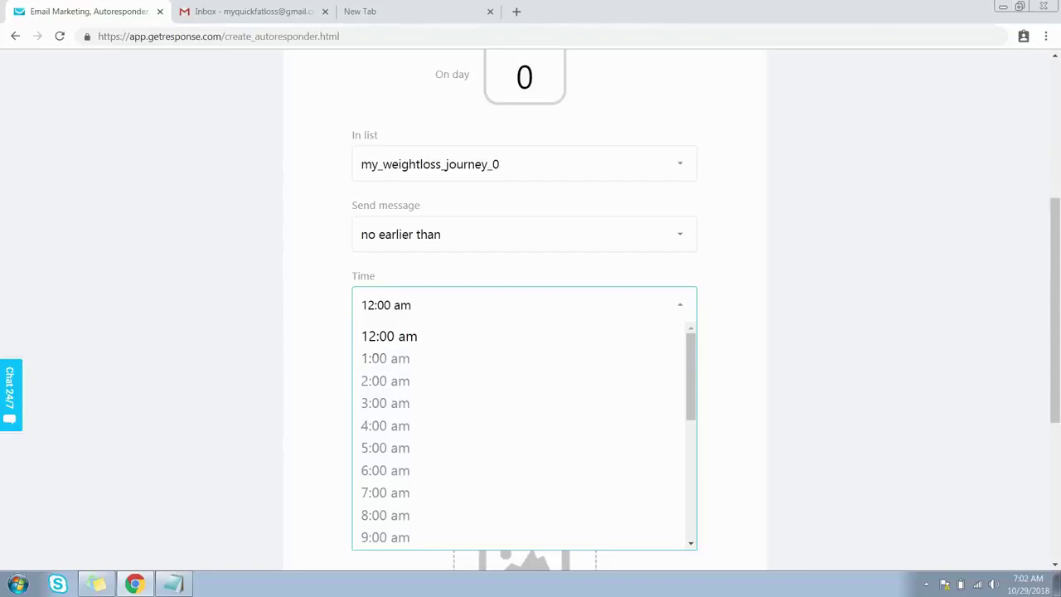
{"action": "key", "text": "Escape"}
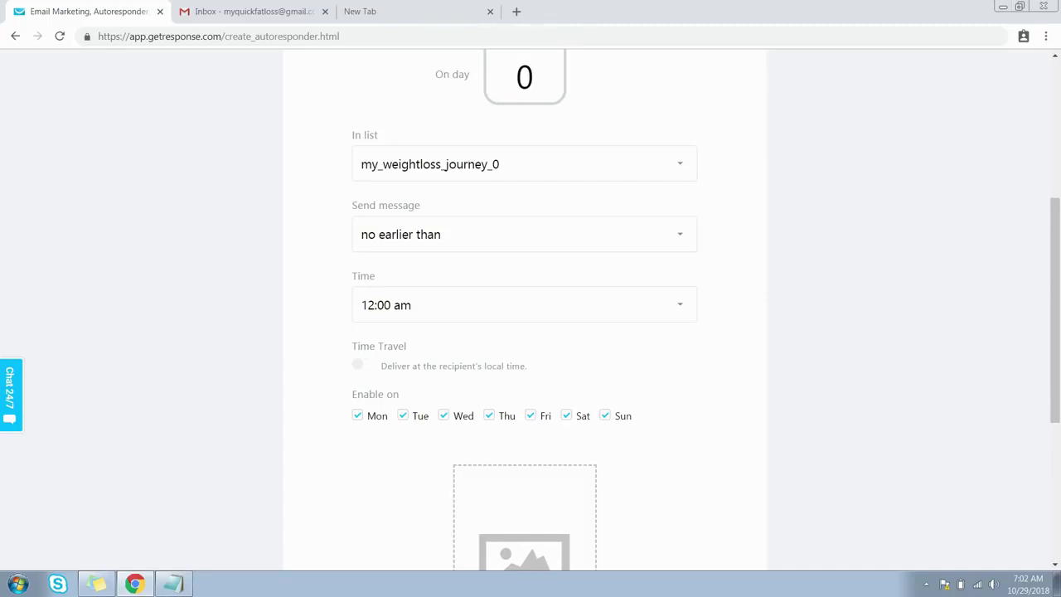
{"action": "scroll", "coordinate": [524, 307], "scroll_direction": "up", "scroll_amount": 1}
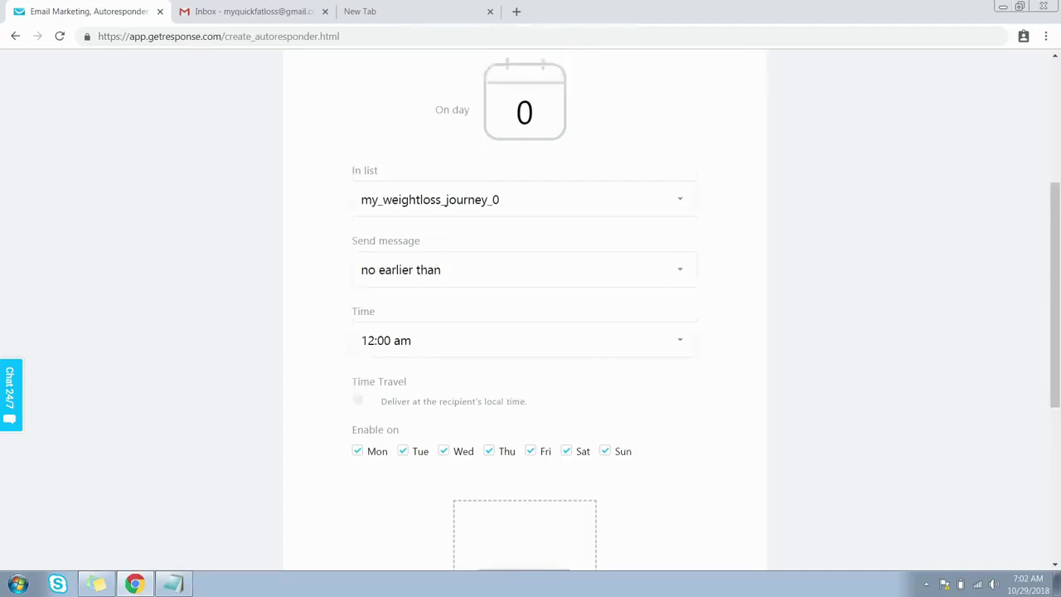
{"action": "left_click", "coordinate": [362, 401]}
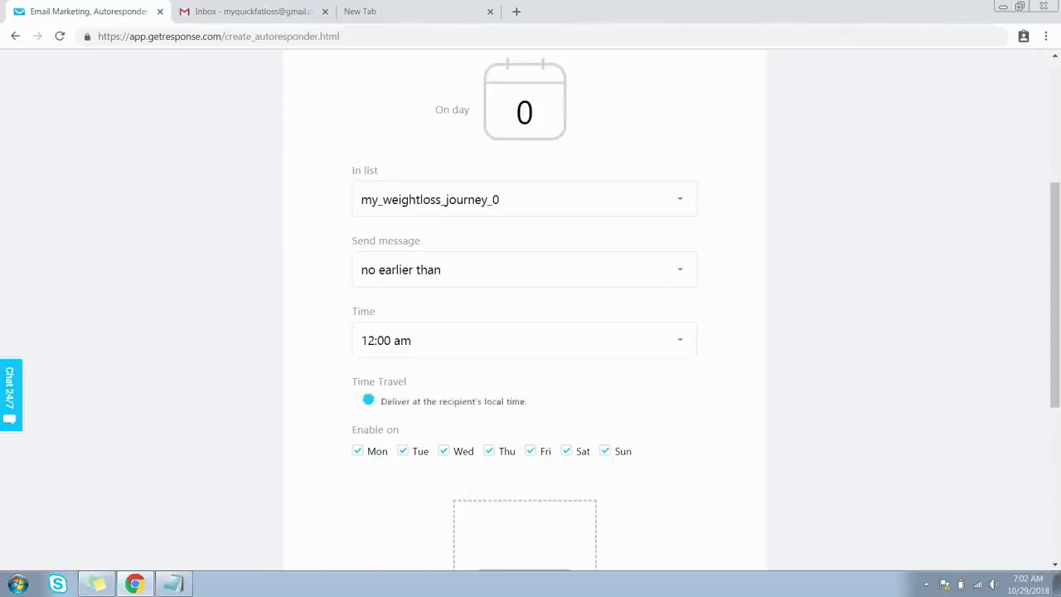
{"action": "left_click", "coordinate": [361, 400]}
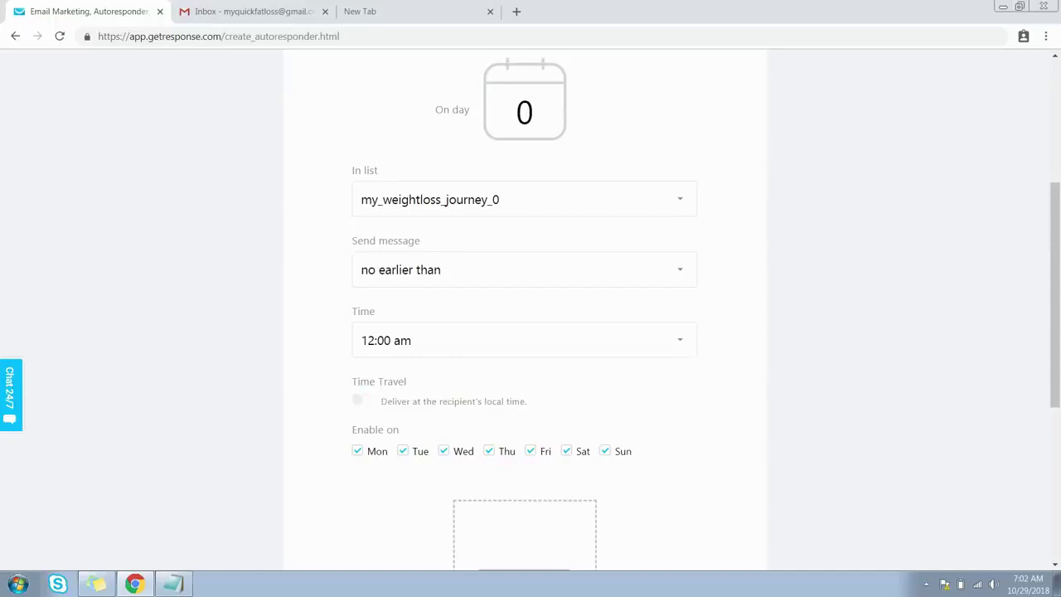
{"action": "left_click", "coordinate": [524, 270]}
{"action": "left_click", "coordinate": [398, 300]}
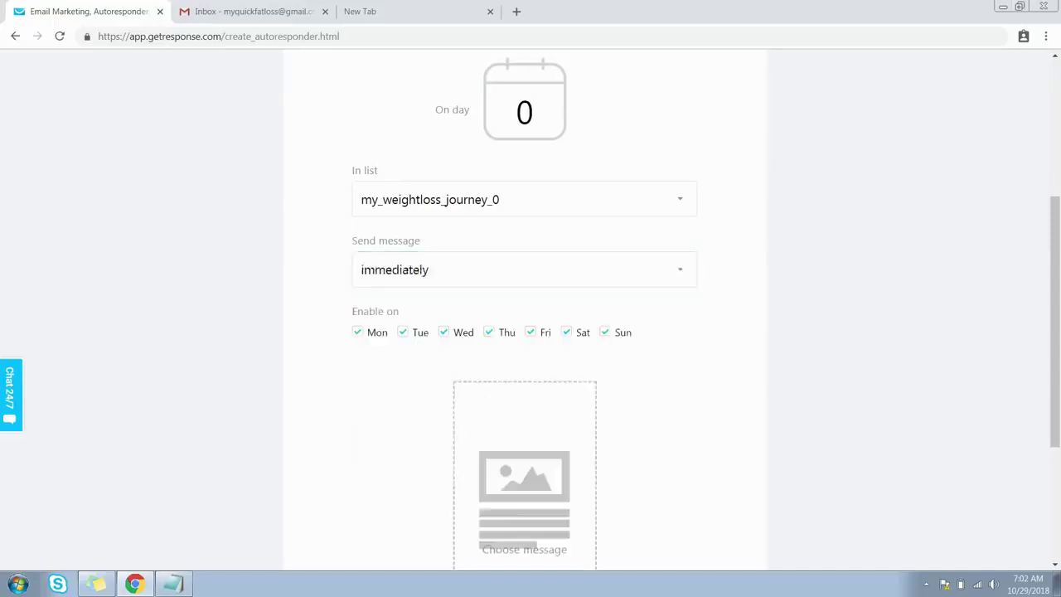
Step: Browse the existing autoresponder emails in the Choose message picker, then close it without choosing one
{"action": "scroll", "coordinate": [531, 315], "scroll_direction": "down", "scroll_amount": 2}
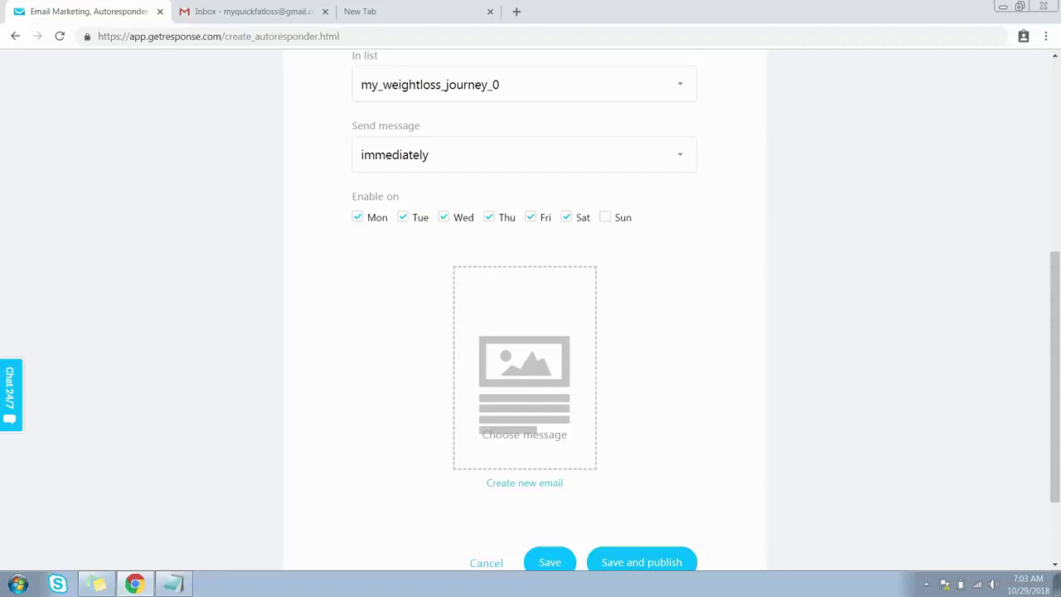
{"action": "scroll", "coordinate": [531, 331], "scroll_direction": "down", "scroll_amount": 2}
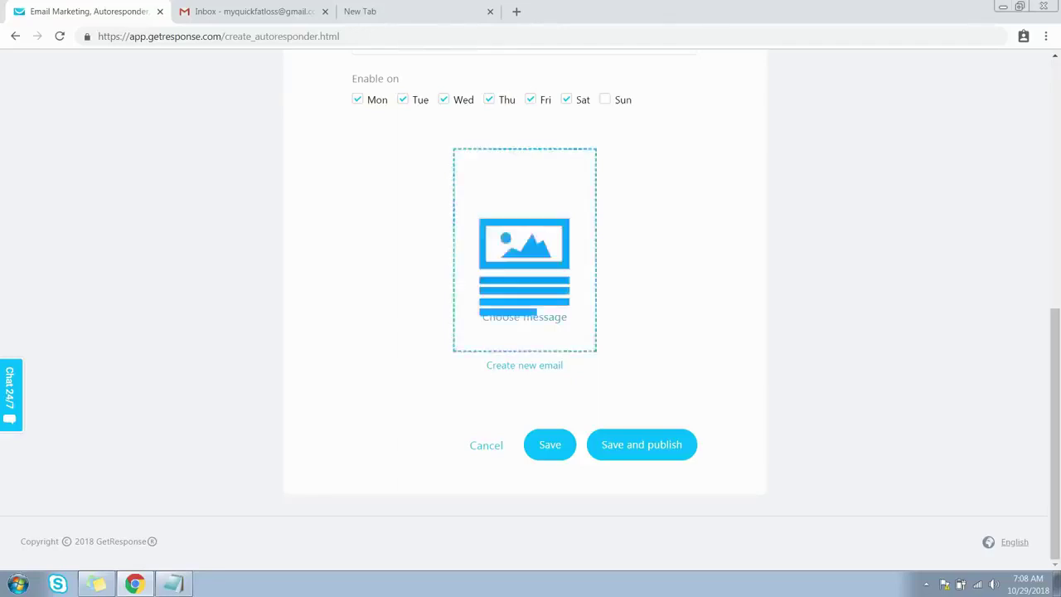
{"action": "left_click", "coordinate": [524, 249]}
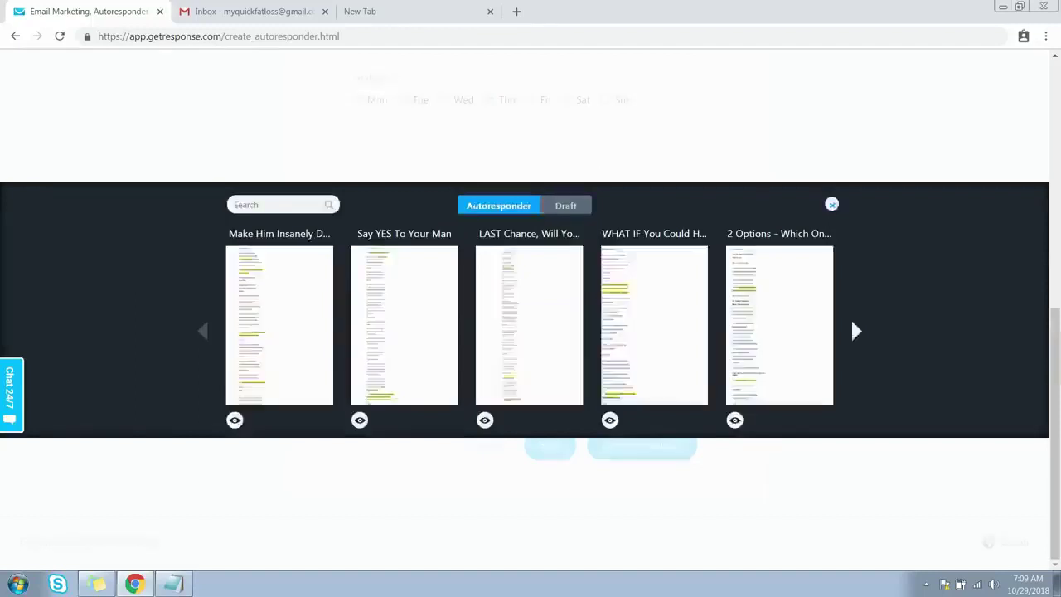
{"action": "left_click", "coordinate": [832, 204]}
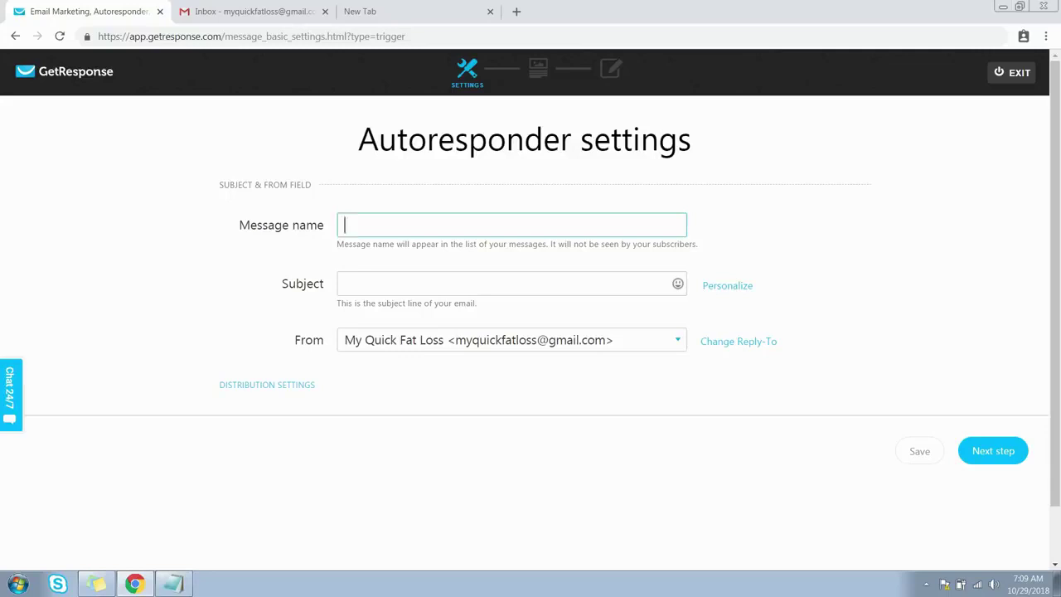
Step: Name the message 'Welcome email - Day 0' and give it a [[firstname]] personalized subject
{"action": "type", "text": "Welcome email - Day 0"}
{"action": "key", "text": "Tab"}
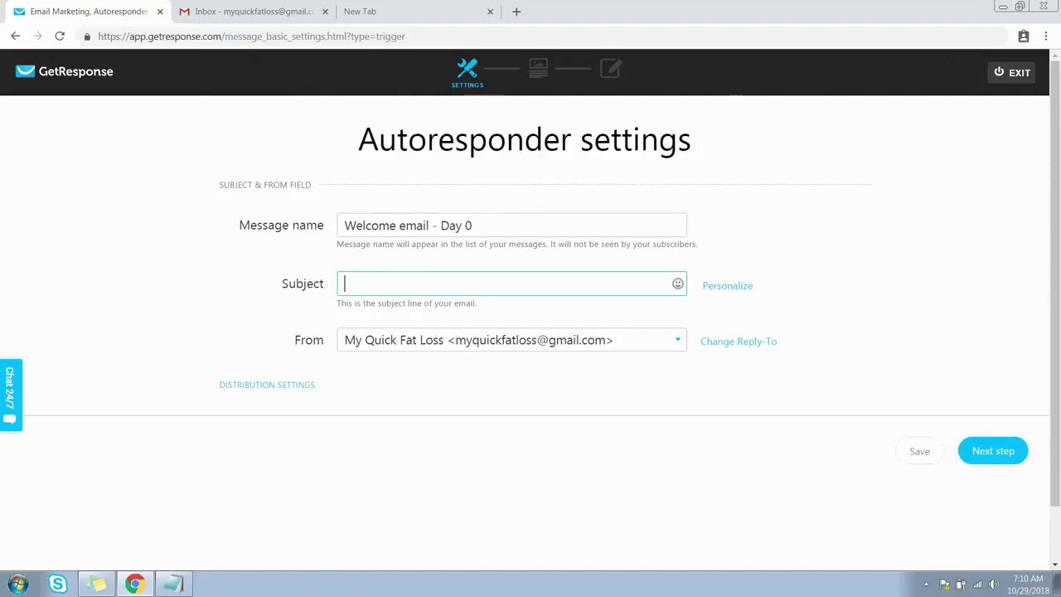
{"action": "left_click", "coordinate": [727, 285]}
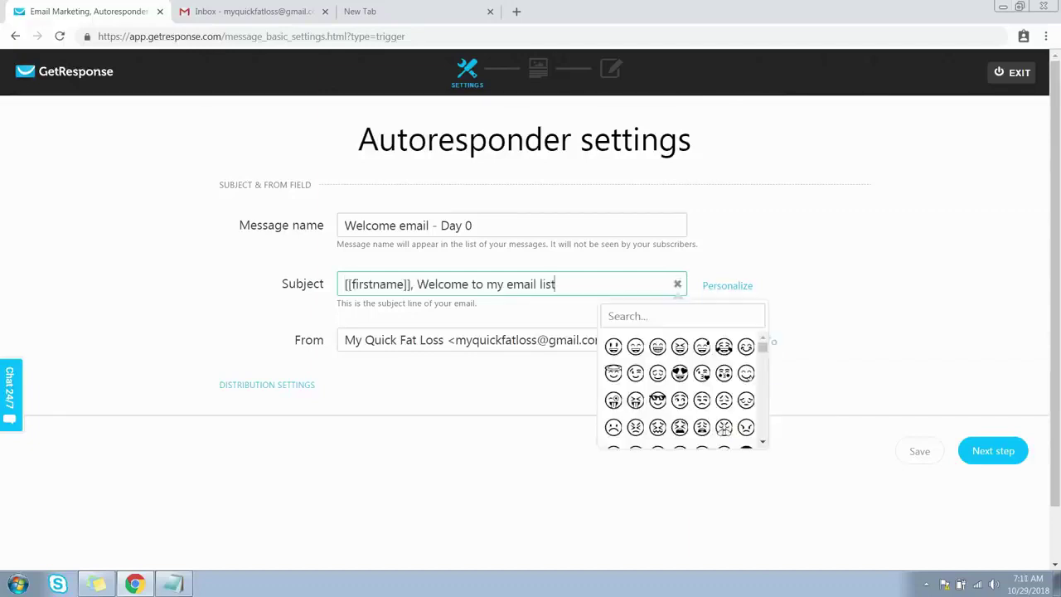
{"action": "scroll", "coordinate": [679, 390], "scroll_direction": "down", "scroll_amount": 5}
{"action": "scroll", "coordinate": [680, 390], "scroll_direction": "up", "scroll_amount": 5}
{"action": "key", "text": "Escape"}
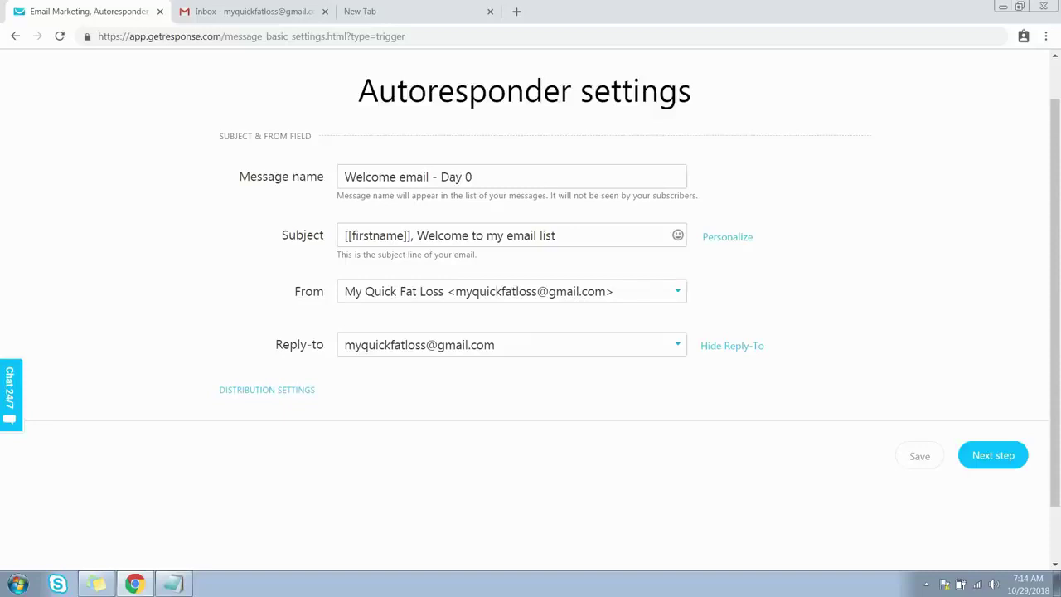
Step: Review the From and Reply-to address choices for the email
{"action": "left_click", "coordinate": [512, 291]}
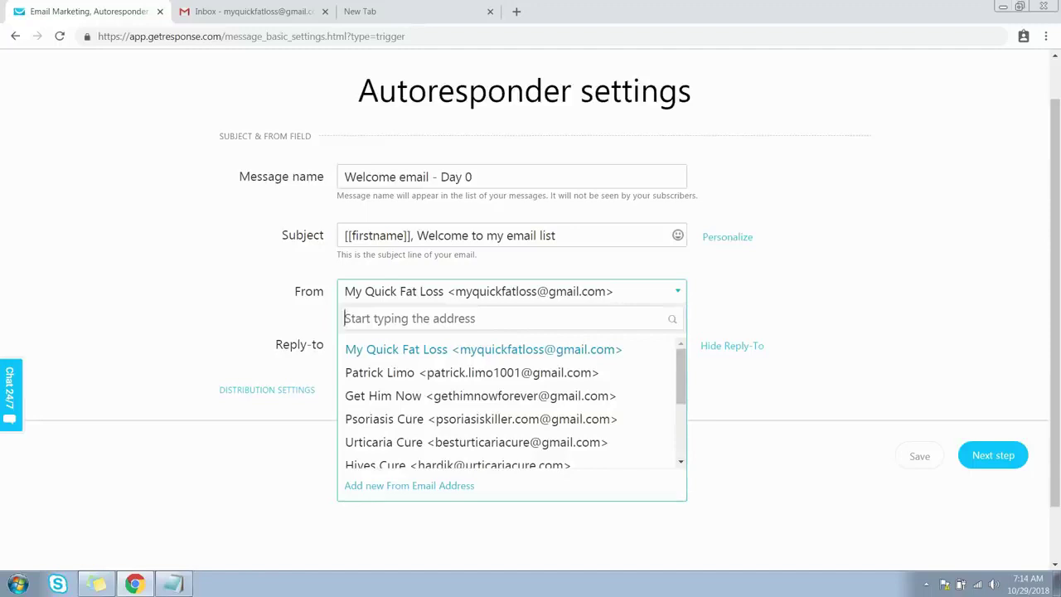
{"action": "scroll", "coordinate": [721, 294], "scroll_direction": "down", "scroll_amount": 1}
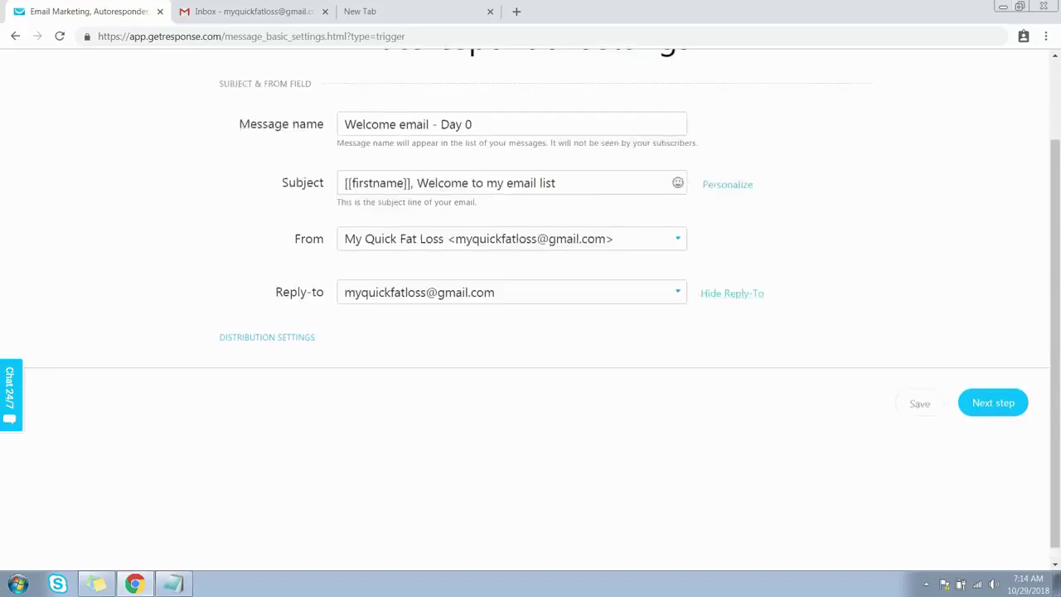
{"action": "left_click", "coordinate": [511, 292]}
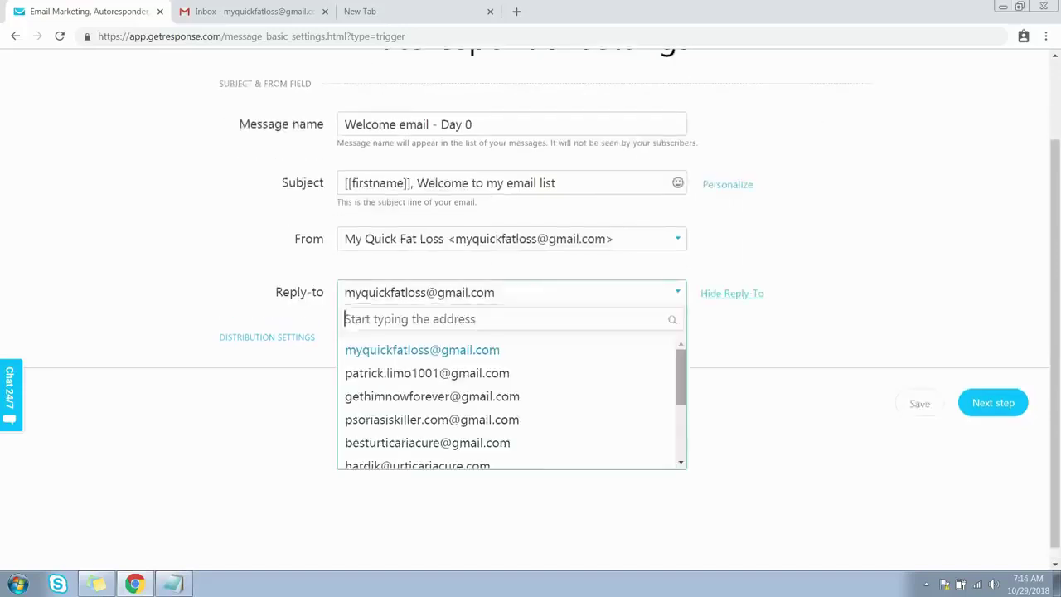
{"action": "scroll", "coordinate": [511, 398], "scroll_direction": "down", "scroll_amount": 1}
{"action": "scroll", "coordinate": [511, 398], "scroll_direction": "up", "scroll_amount": 1}
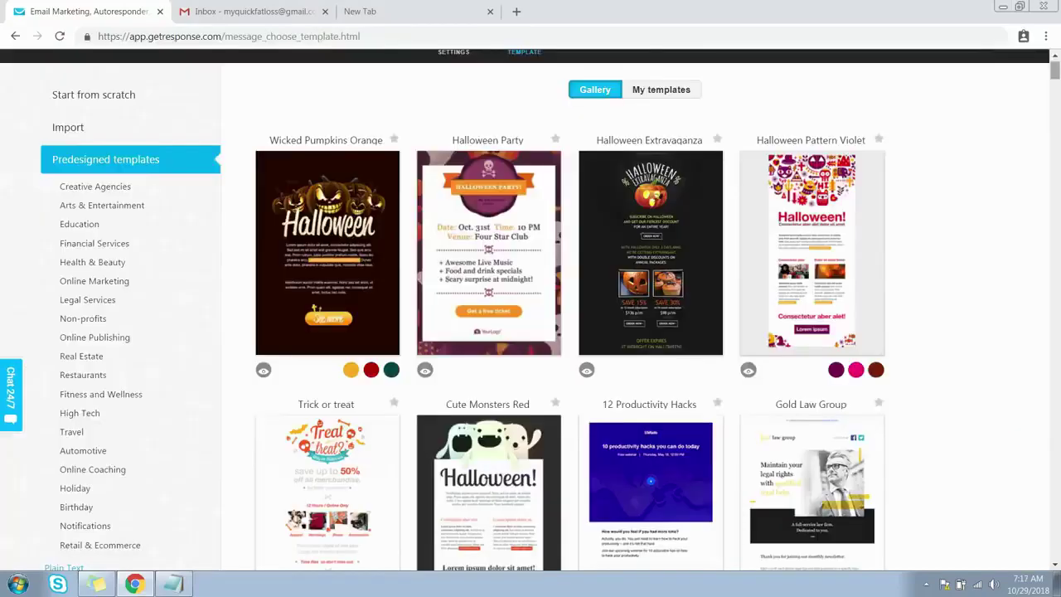
Step: Show the Fitness and Wellness category of predesigned templates
{"action": "scroll", "coordinate": [570, 332], "scroll_direction": "down", "scroll_amount": 2}
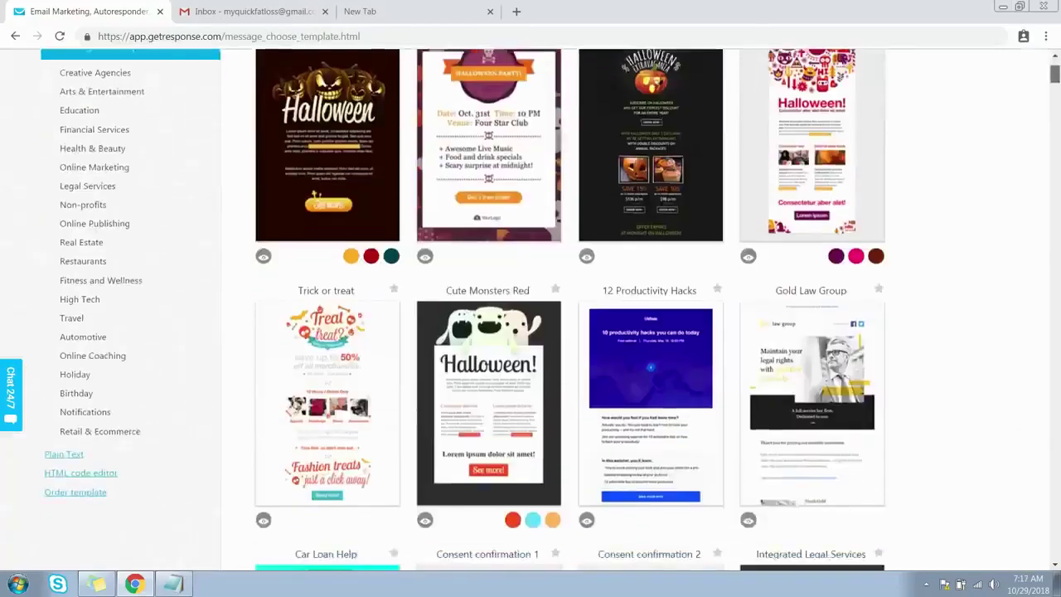
{"action": "scroll", "coordinate": [570, 332], "scroll_direction": "up", "scroll_amount": 1}
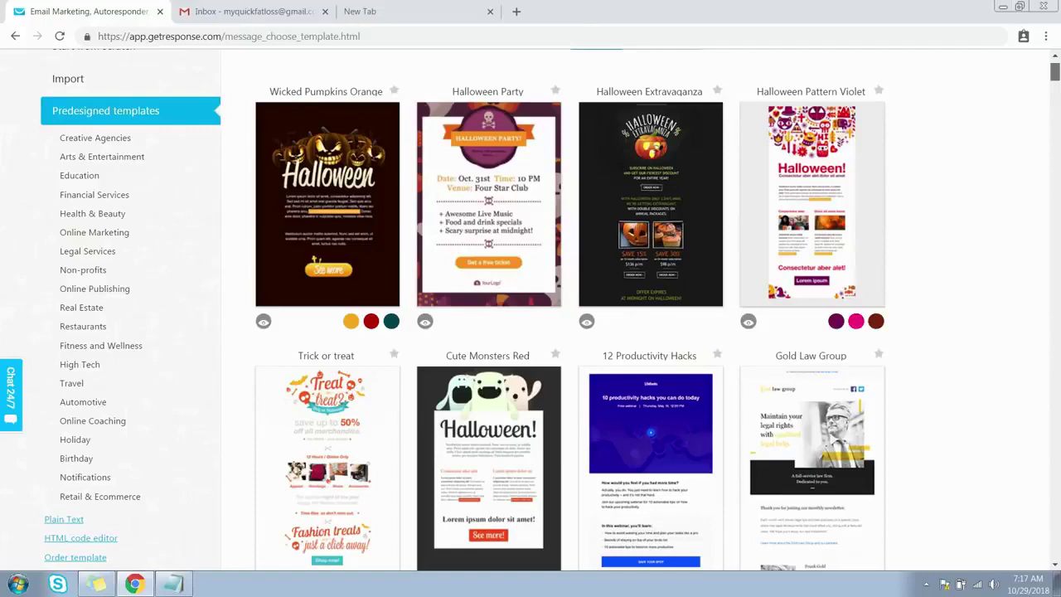
{"action": "scroll", "coordinate": [530, 310], "scroll_direction": "up", "scroll_amount": 1}
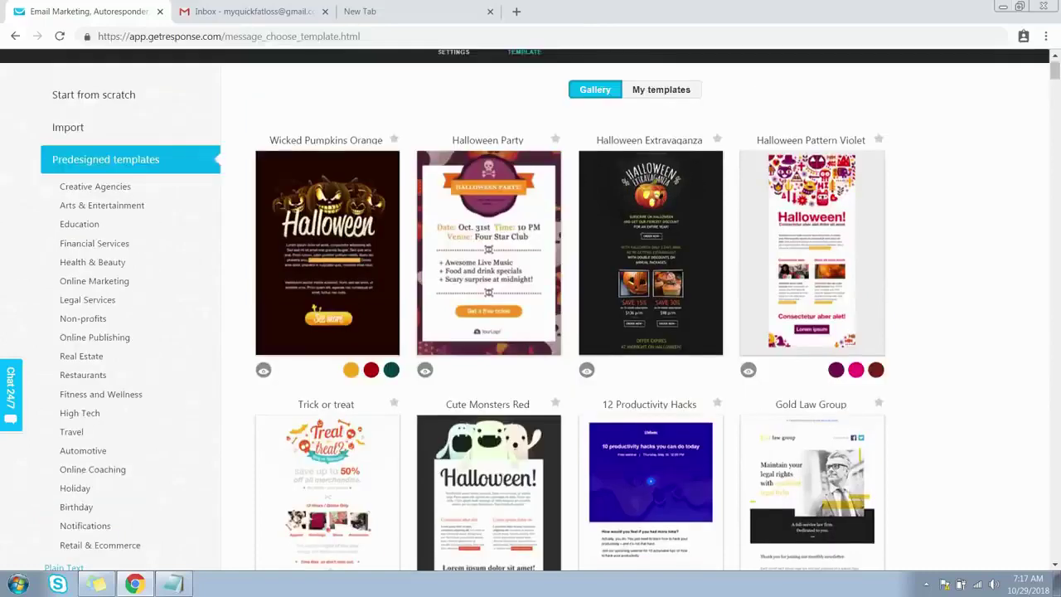
{"action": "scroll", "coordinate": [531, 310], "scroll_direction": "up", "scroll_amount": 1}
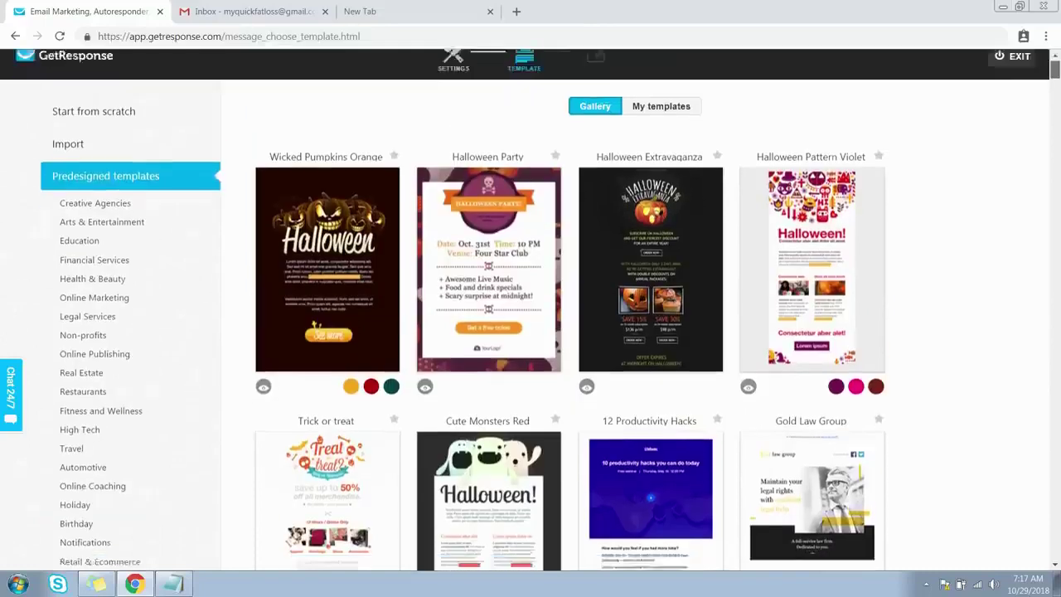
{"action": "scroll", "coordinate": [530, 310], "scroll_direction": "down", "scroll_amount": 1}
{"action": "scroll", "coordinate": [531, 310], "scroll_direction": "up", "scroll_amount": 1}
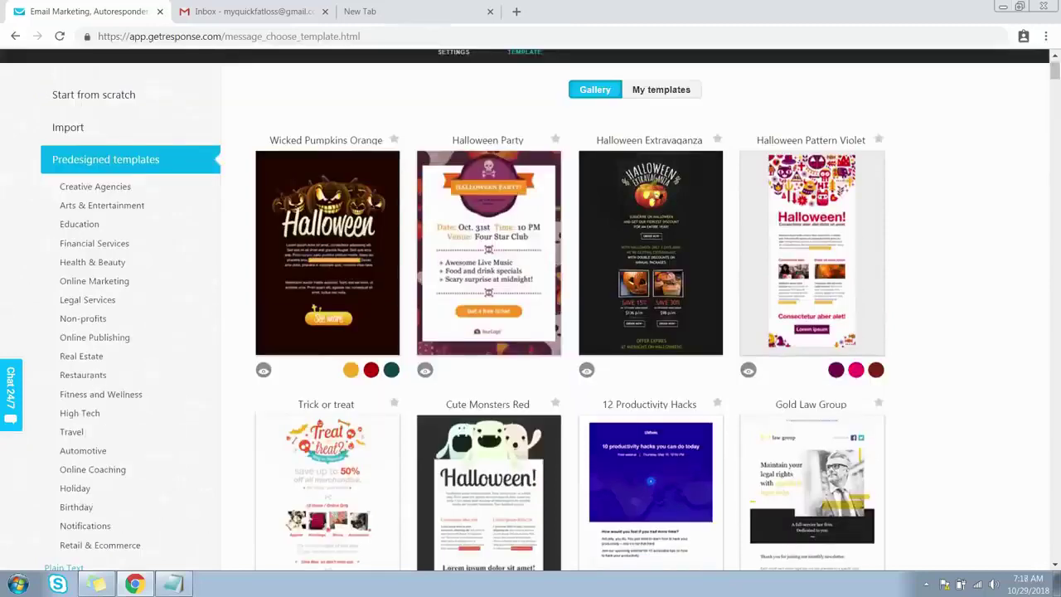
{"action": "left_click", "coordinate": [100, 393]}
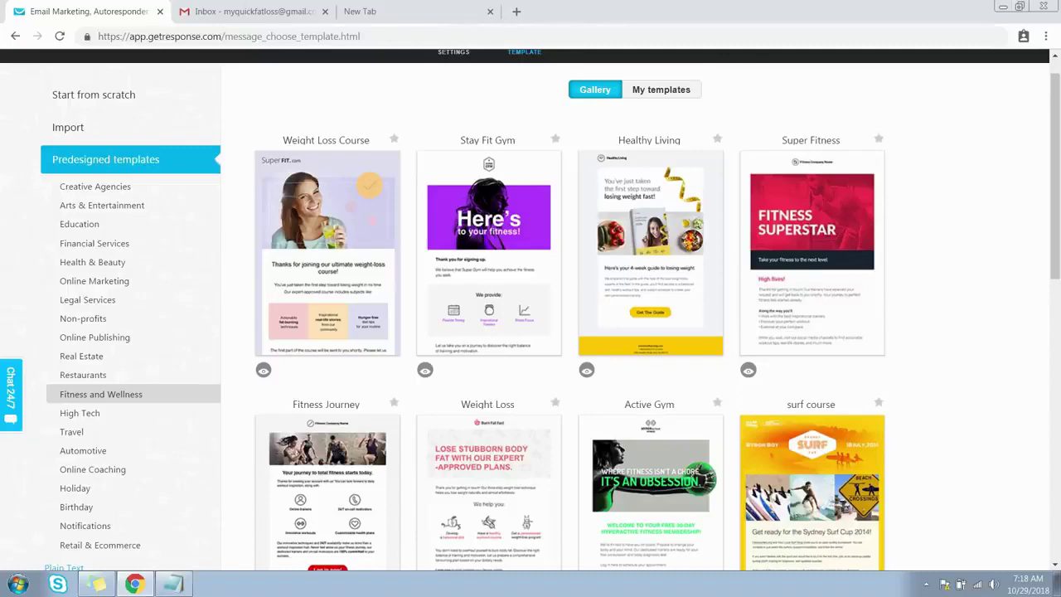
Step: Start the email from the Super Fitness template
{"action": "scroll", "coordinate": [569, 309], "scroll_direction": "down", "scroll_amount": 1}
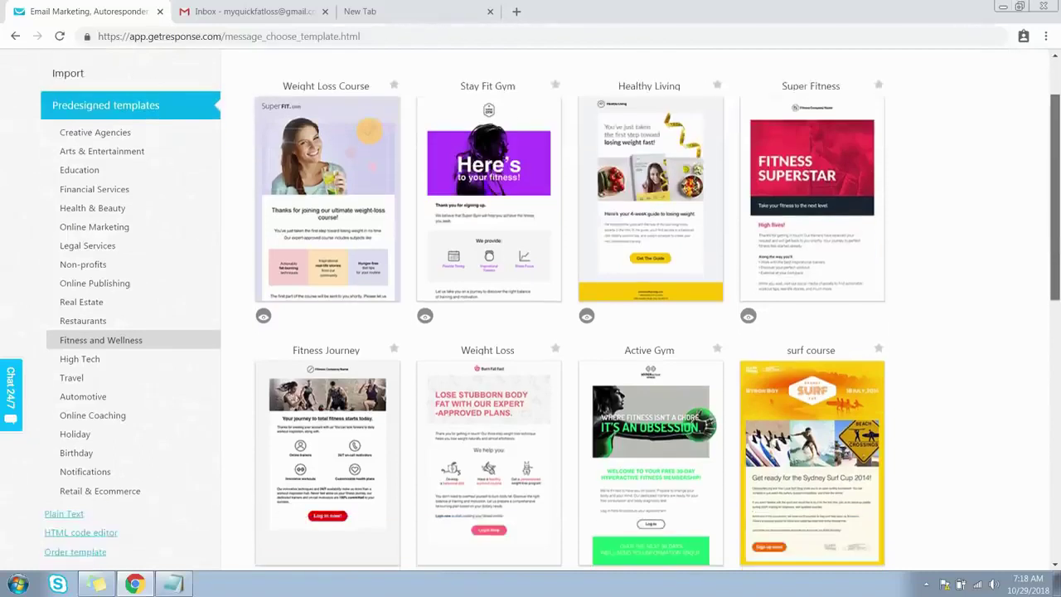
{"action": "scroll", "coordinate": [569, 309], "scroll_direction": "down", "scroll_amount": 1}
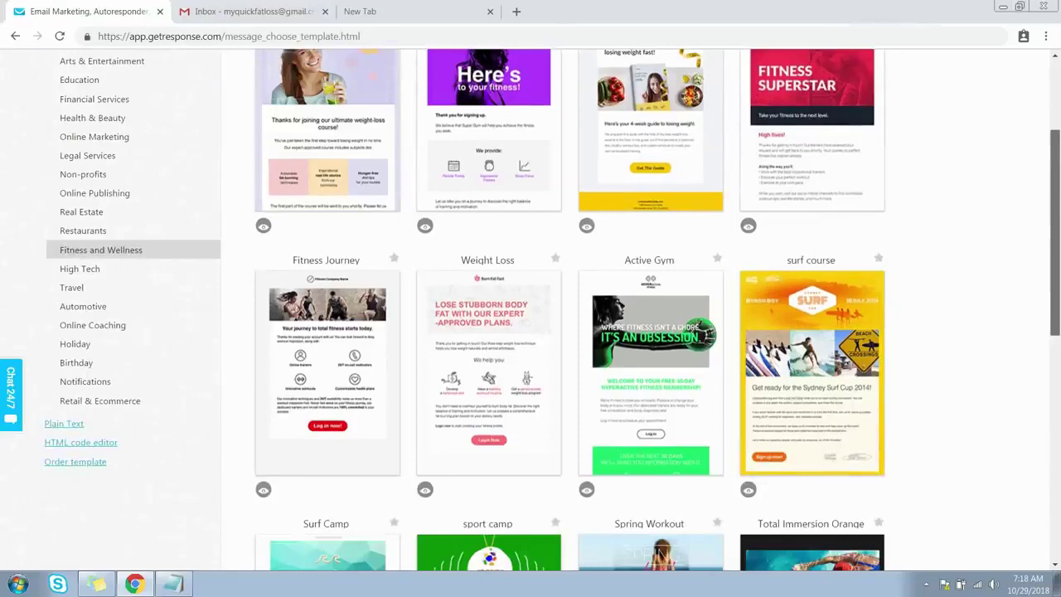
{"action": "scroll", "coordinate": [553, 309], "scroll_direction": "down", "scroll_amount": 1}
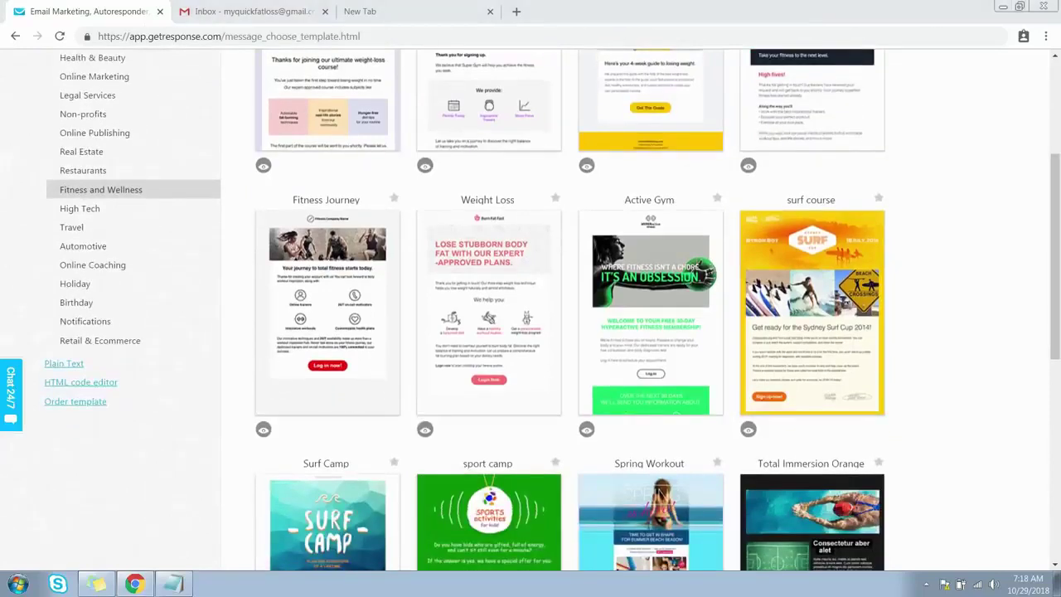
{"action": "scroll", "coordinate": [553, 309], "scroll_direction": "up", "scroll_amount": 4}
{"action": "scroll", "coordinate": [553, 309], "scroll_direction": "down", "scroll_amount": 3}
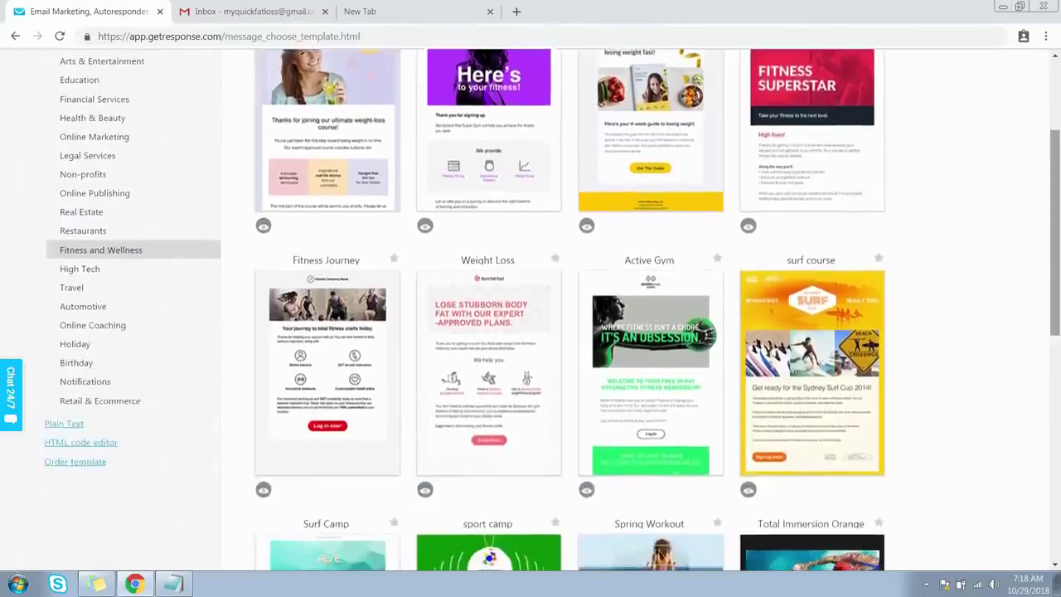
{"action": "scroll", "coordinate": [805, 228], "scroll_direction": "up", "scroll_amount": 1}
{"action": "left_click", "coordinate": [805, 227]}
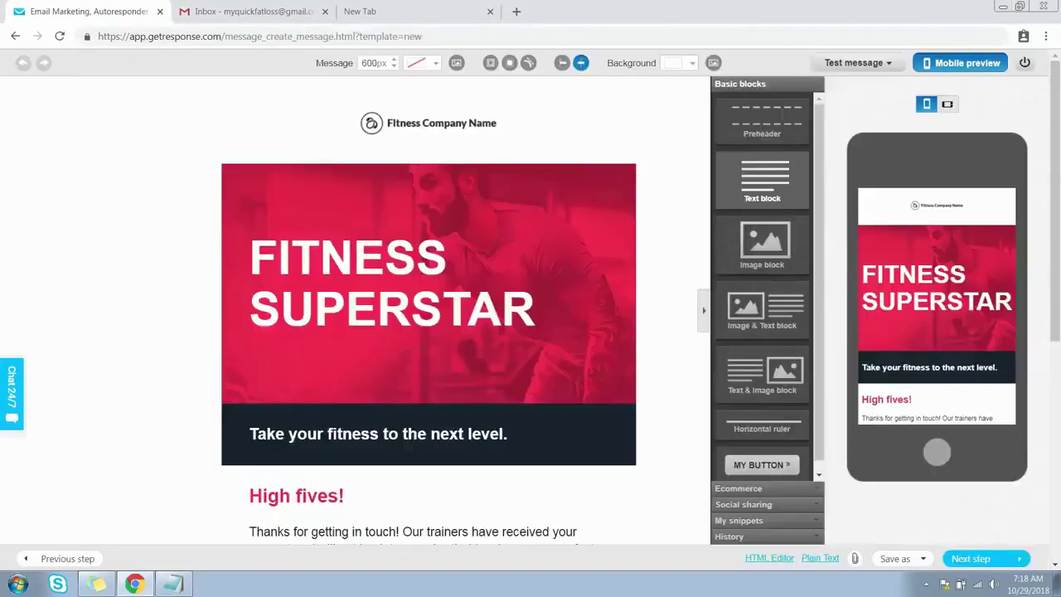
Step: Add an image placeholder beside the Welcome text and select text in the welcome paragraph
{"action": "scroll", "coordinate": [429, 311], "scroll_direction": "down", "scroll_amount": 2}
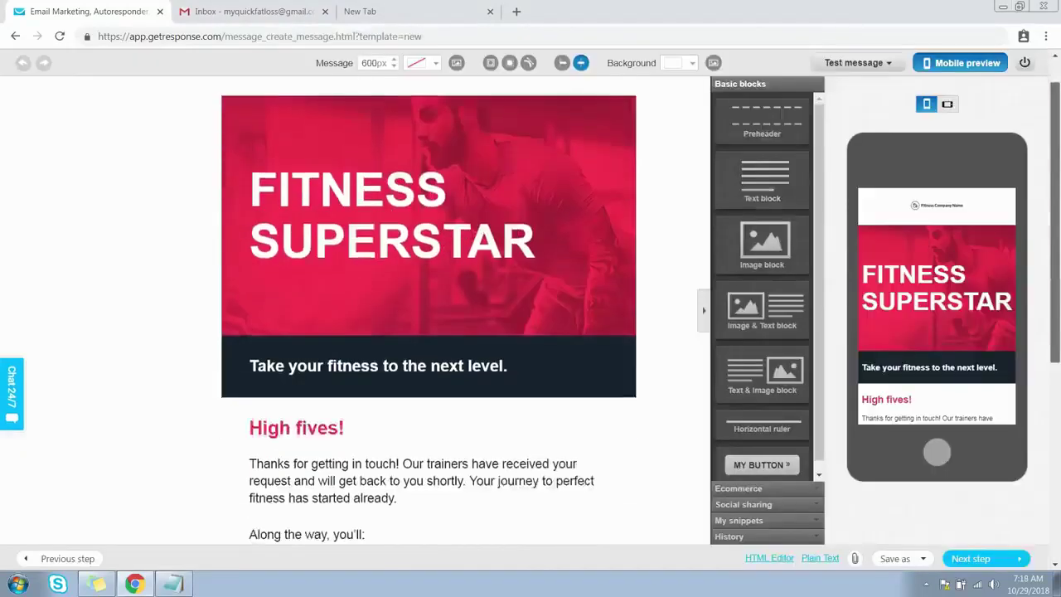
{"action": "scroll", "coordinate": [429, 311], "scroll_direction": "down", "scroll_amount": 2}
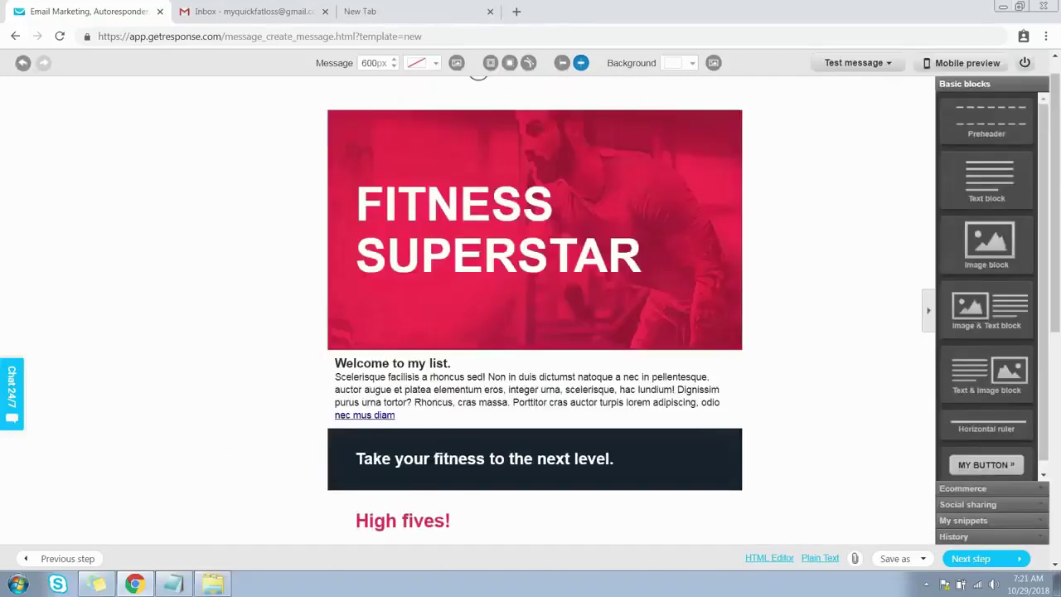
{"action": "left_click_drag", "start_coordinate": [987, 245], "coordinate": [406, 393]}
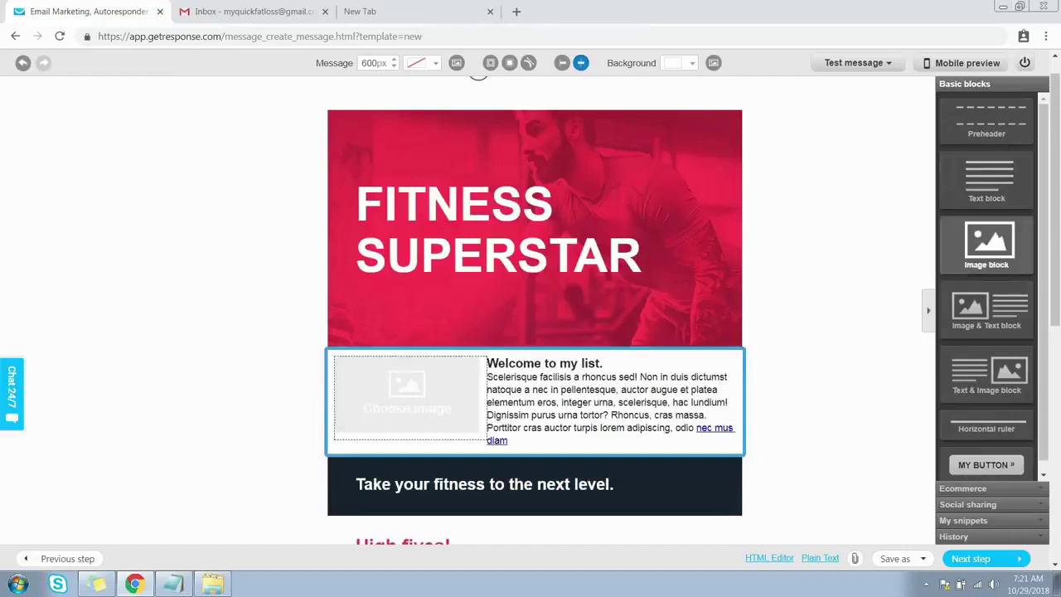
{"action": "double_click", "coordinate": [577, 389]}
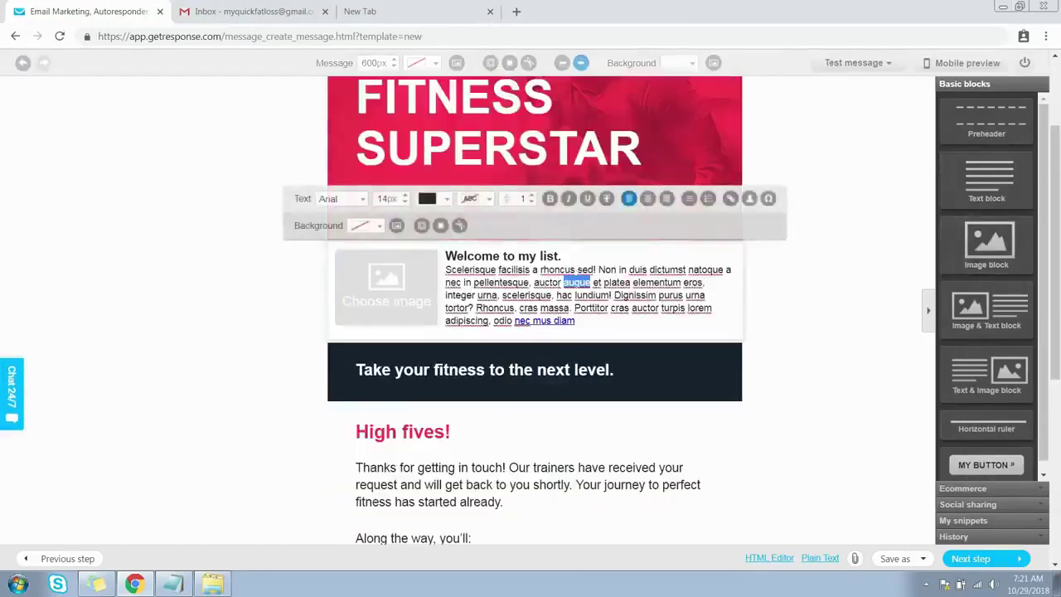
{"action": "left_click_drag", "start_coordinate": [446, 270], "coordinate": [576, 321]}
{"action": "double_click", "coordinate": [496, 307]}
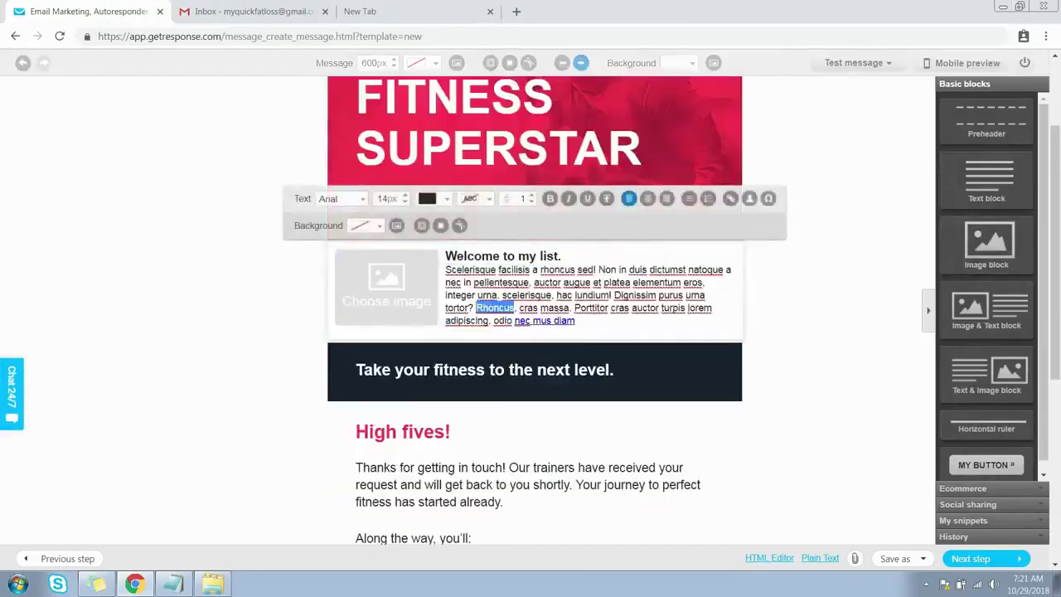
{"action": "left_click_drag", "start_coordinate": [446, 269], "coordinate": [516, 321]}
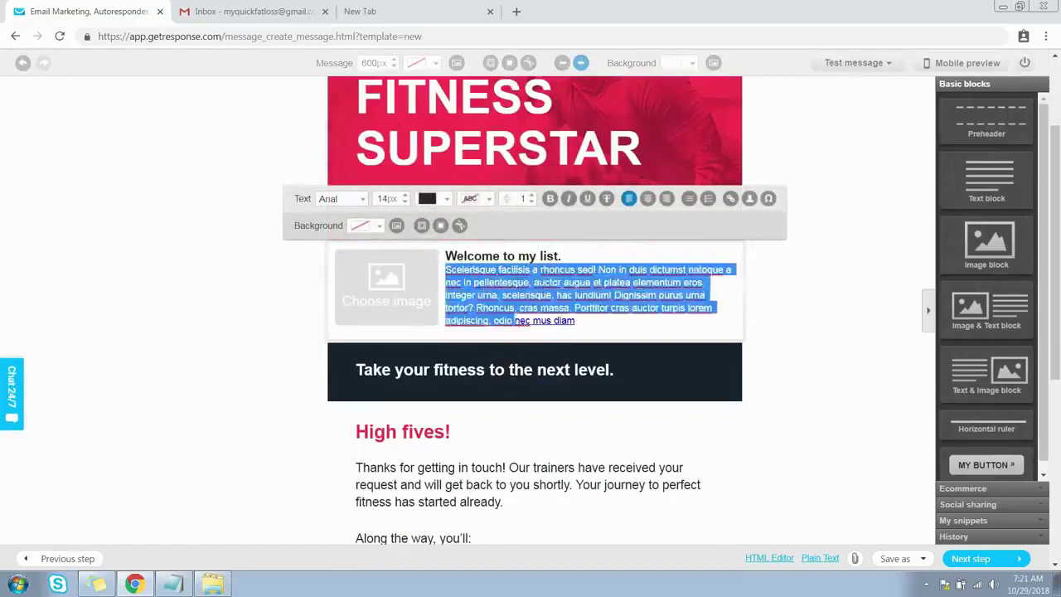
Step: Preview the email on a phone screen in portrait orientation
{"action": "left_click", "coordinate": [962, 62]}
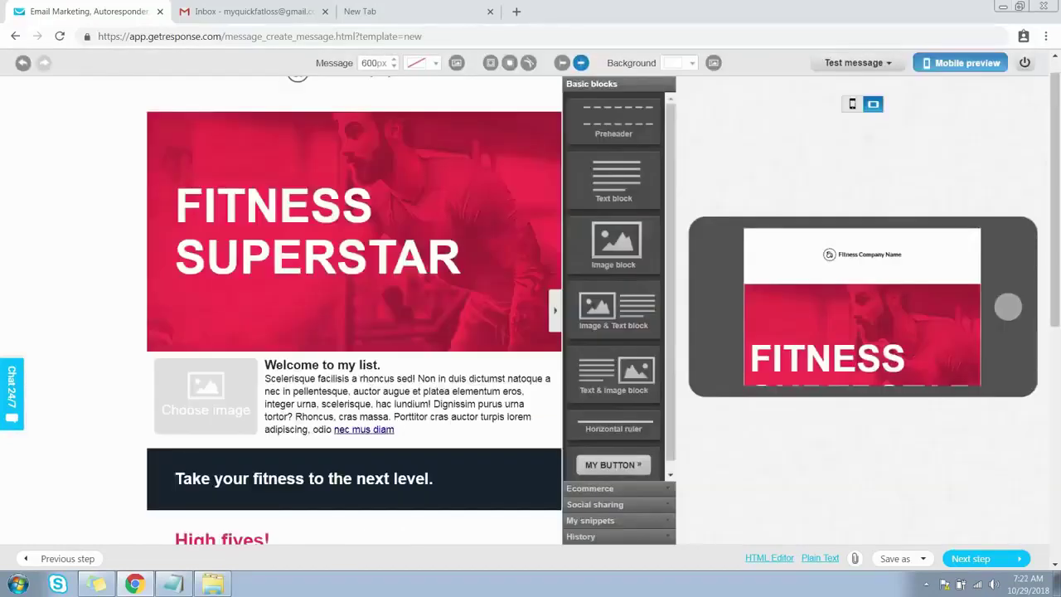
{"action": "left_click", "coordinate": [852, 104]}
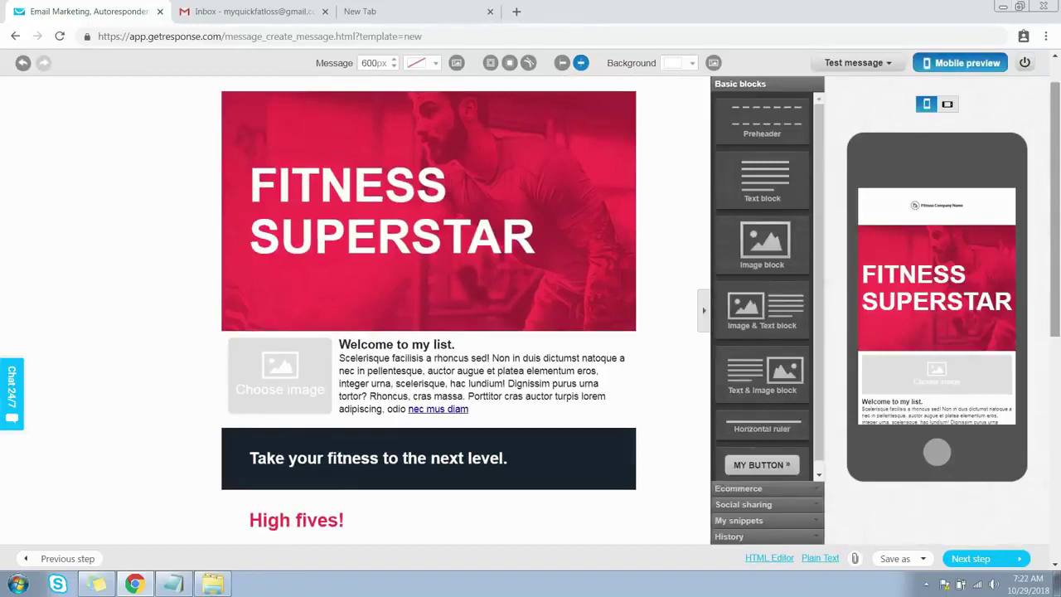
{"action": "left_click", "coordinate": [858, 63]}
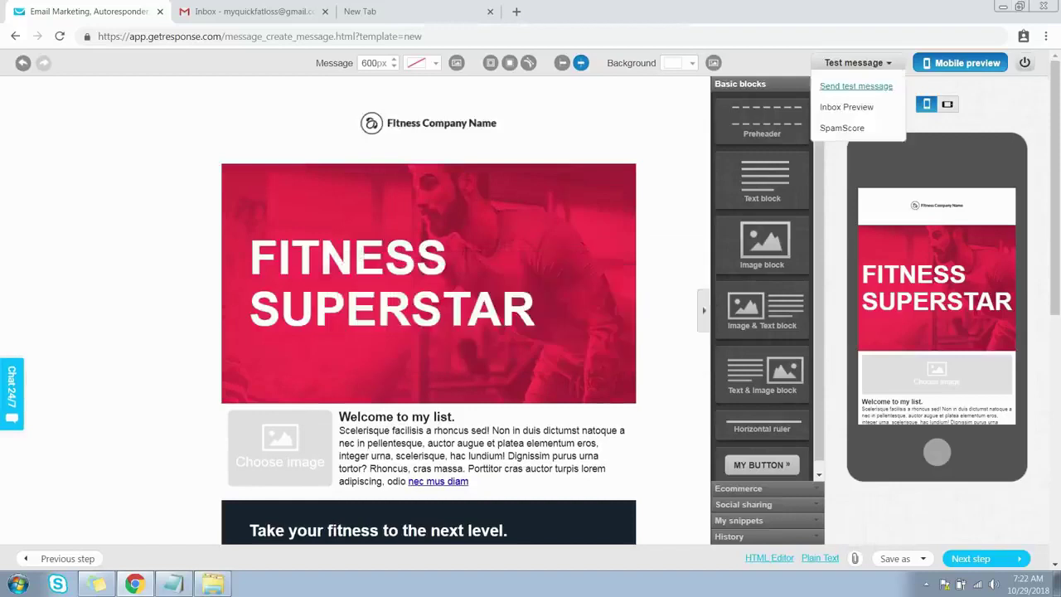
Step: Send a test of the welcome email to the account's address and open it in Gmail
{"action": "left_click", "coordinate": [856, 86]}
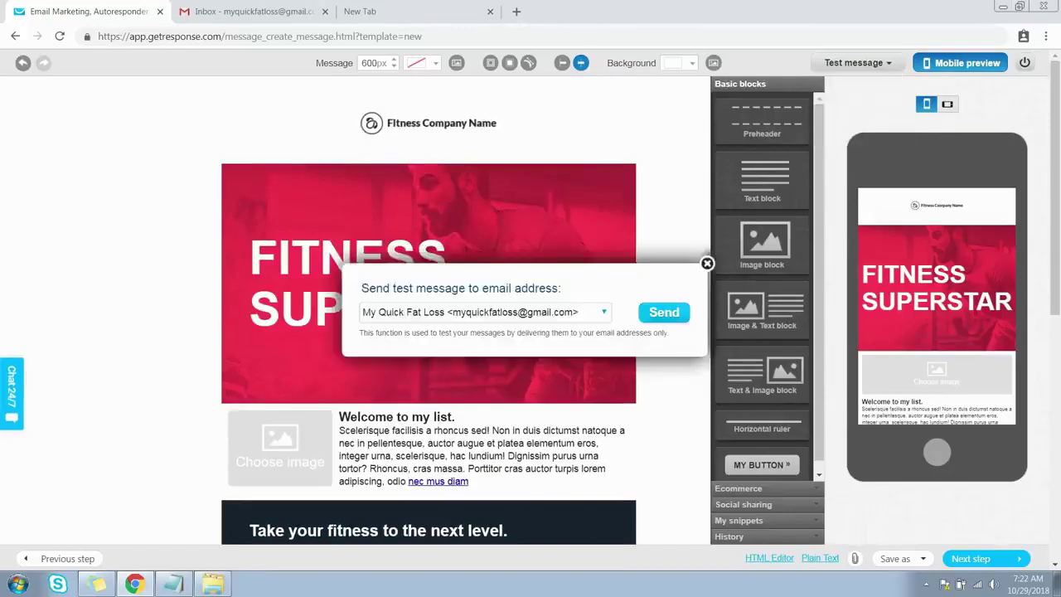
{"action": "left_click", "coordinate": [664, 311]}
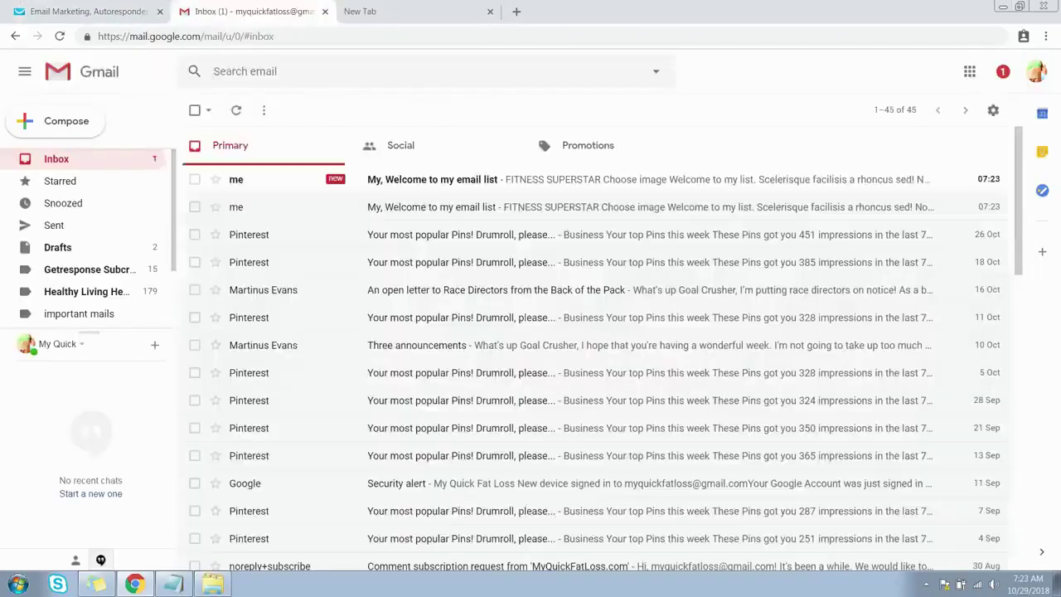
{"action": "left_click", "coordinate": [248, 12]}
{"action": "left_click", "coordinate": [432, 179]}
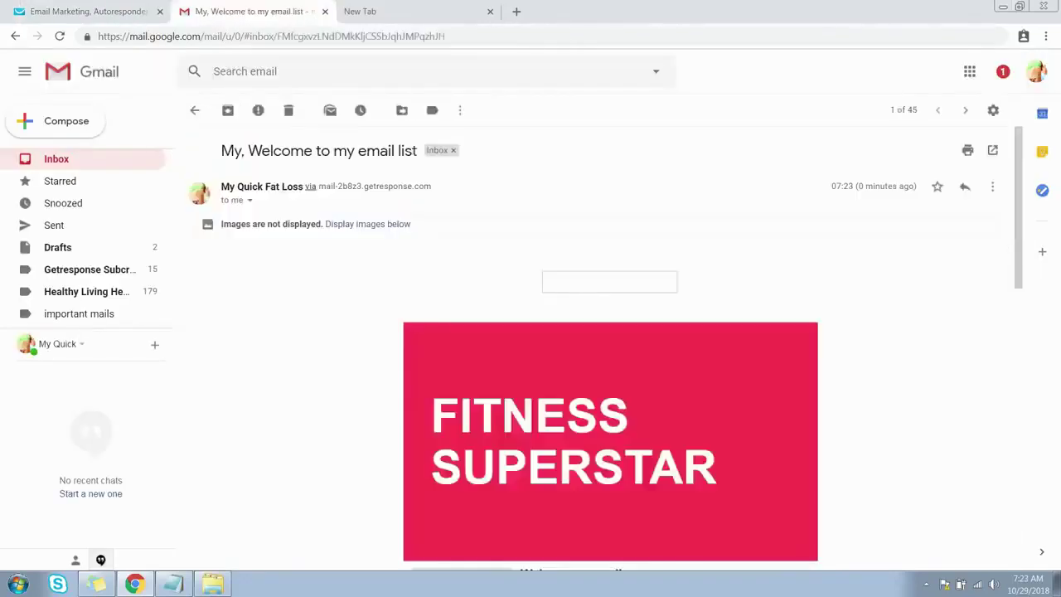
Step: Show the test email's images, scroll to its Contact Us footer, then return to the GetResponse editor
{"action": "left_click", "coordinate": [367, 224]}
{"action": "scroll", "coordinate": [368, 224], "scroll_direction": "down", "scroll_amount": 2}
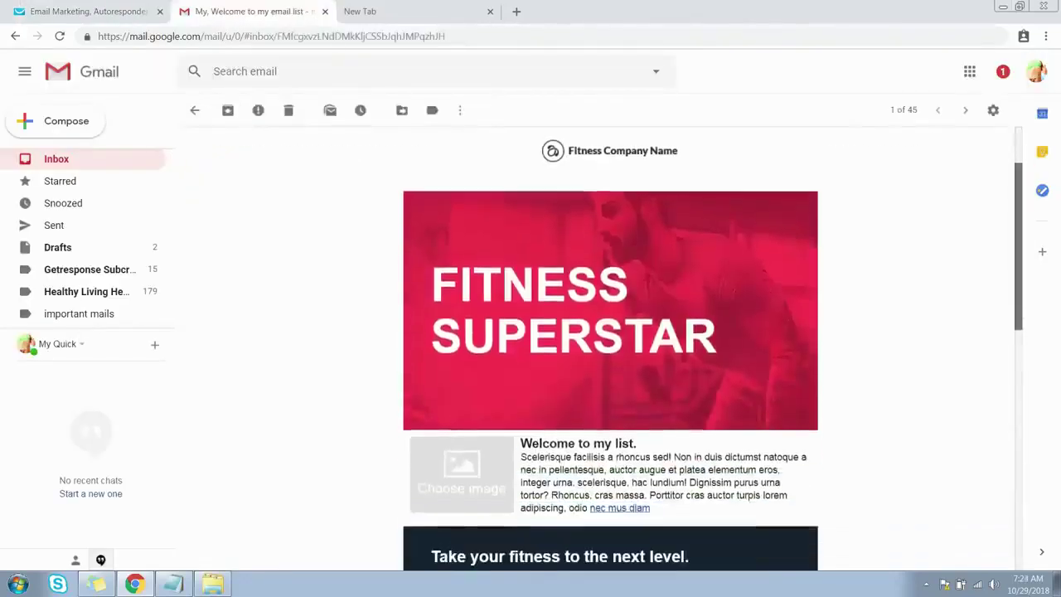
{"action": "scroll", "coordinate": [610, 349], "scroll_direction": "down", "scroll_amount": 5}
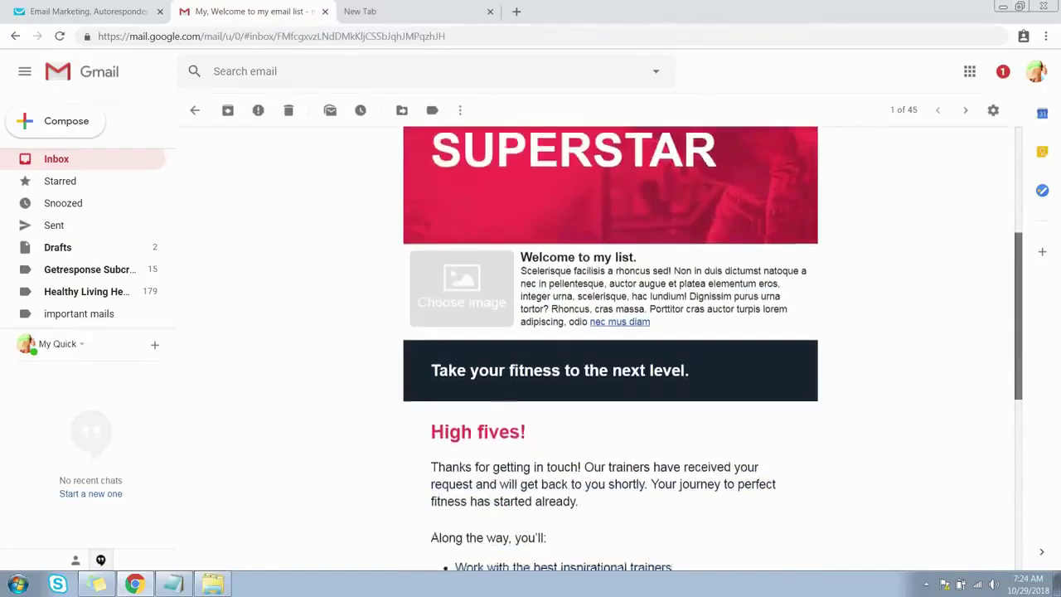
{"action": "scroll", "coordinate": [611, 349], "scroll_direction": "down", "scroll_amount": 1}
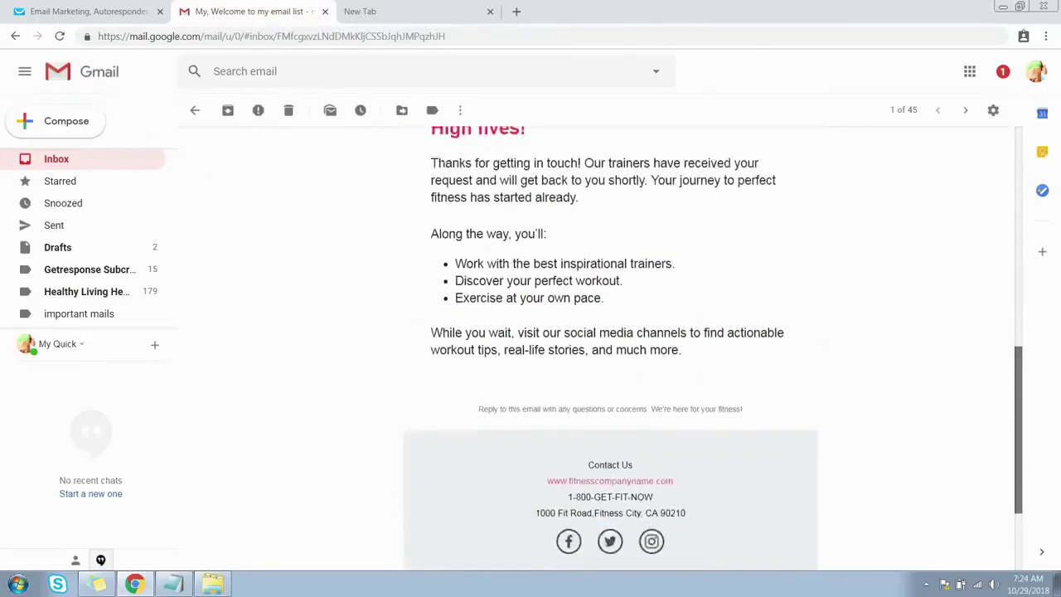
{"action": "scroll", "coordinate": [610, 348], "scroll_direction": "down", "scroll_amount": 1}
{"action": "key", "text": "ctrl+1"}
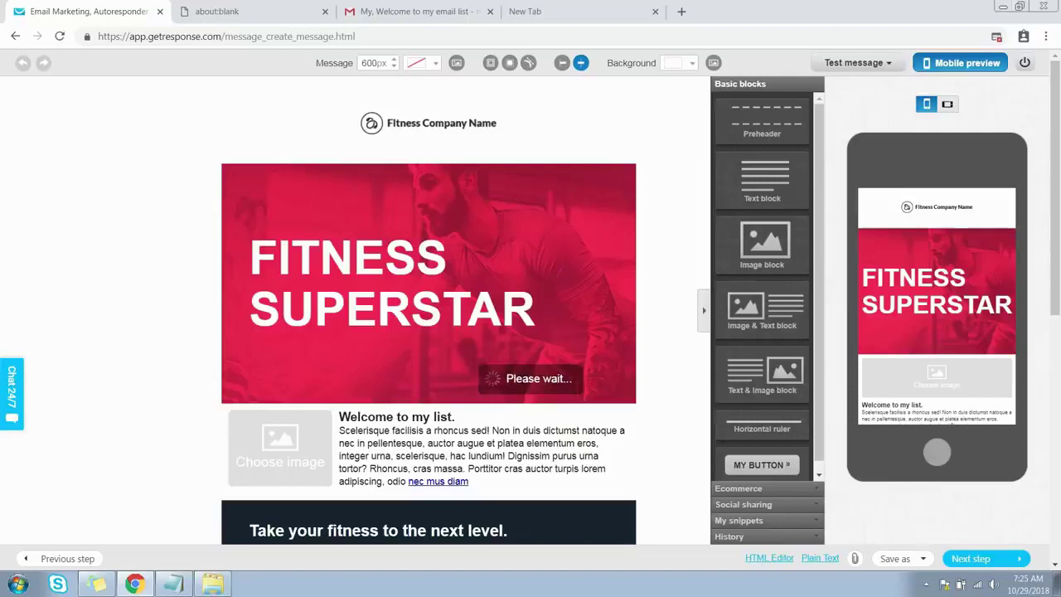
Step: Open Inbox Preview for the welcome email from the Test message menu
{"action": "left_click", "coordinate": [858, 63]}
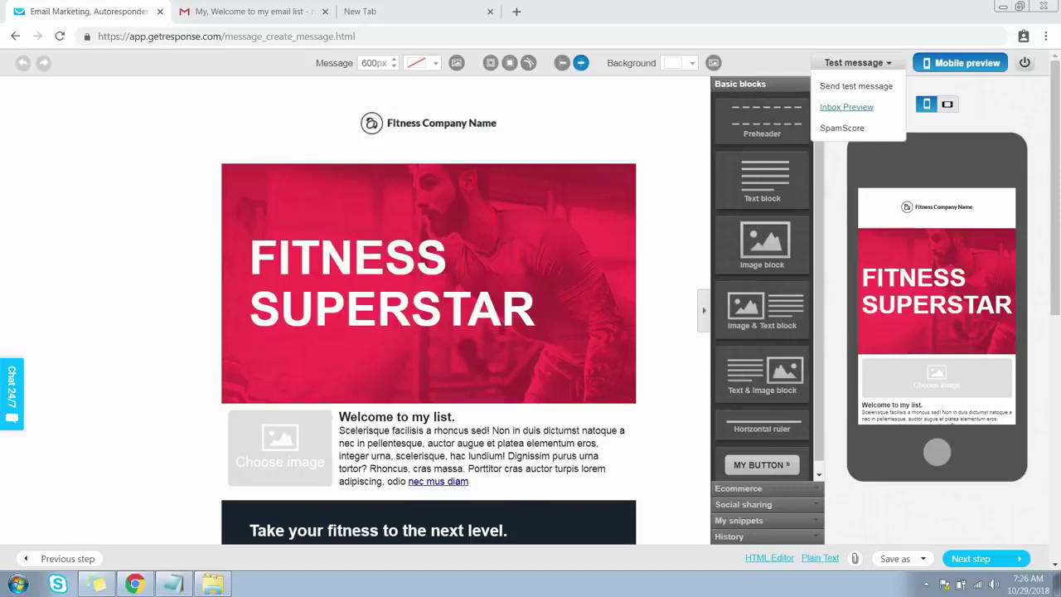
{"action": "left_click", "coordinate": [847, 107]}
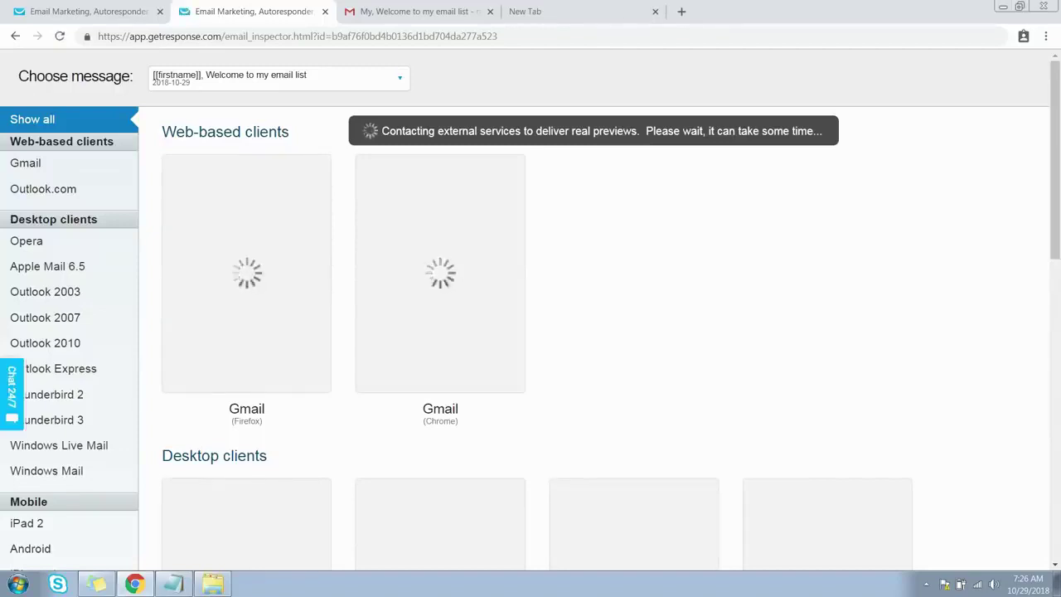
Step: Scroll through the inbox client previews down to Outlook 2010, then return to the message editor
{"action": "scroll", "coordinate": [531, 308], "scroll_direction": "down", "scroll_amount": 1}
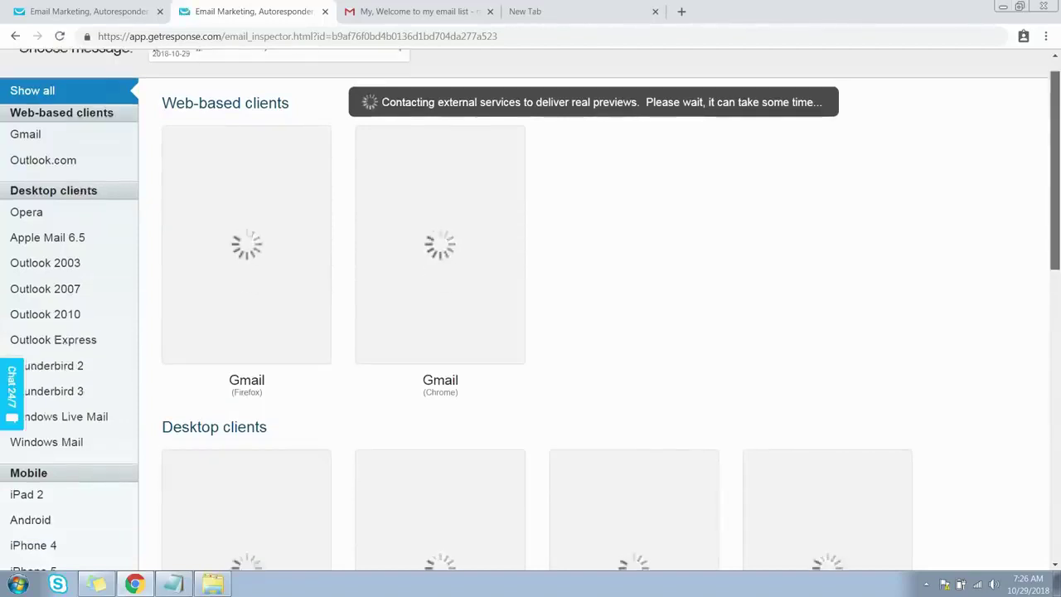
{"action": "scroll", "coordinate": [531, 308], "scroll_direction": "down", "scroll_amount": 1}
{"action": "scroll", "coordinate": [531, 308], "scroll_direction": "up", "scroll_amount": 1}
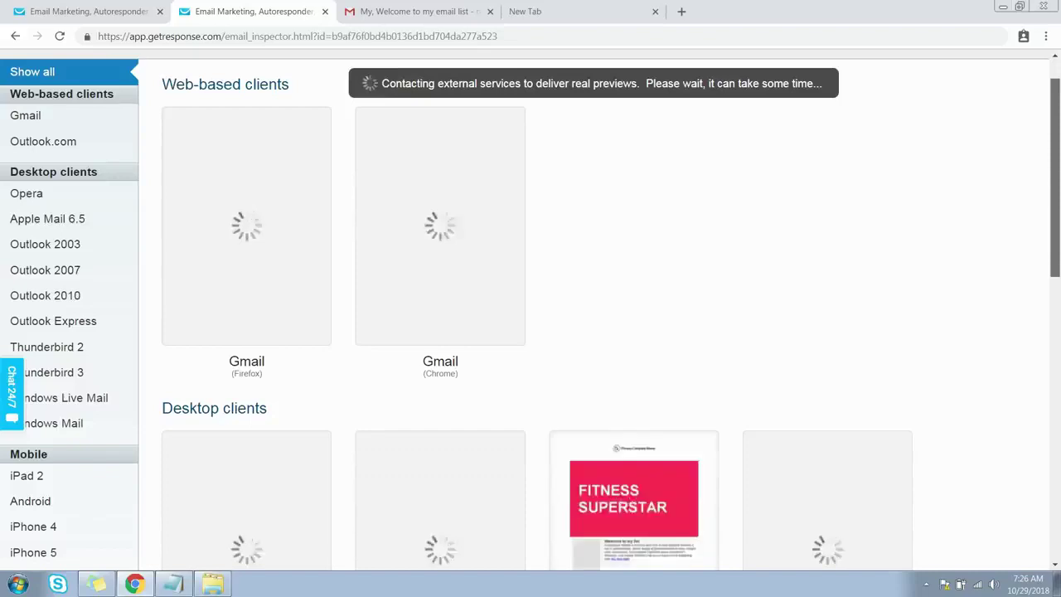
{"action": "scroll", "coordinate": [530, 308], "scroll_direction": "down", "scroll_amount": 1}
{"action": "scroll", "coordinate": [531, 308], "scroll_direction": "up", "scroll_amount": 1}
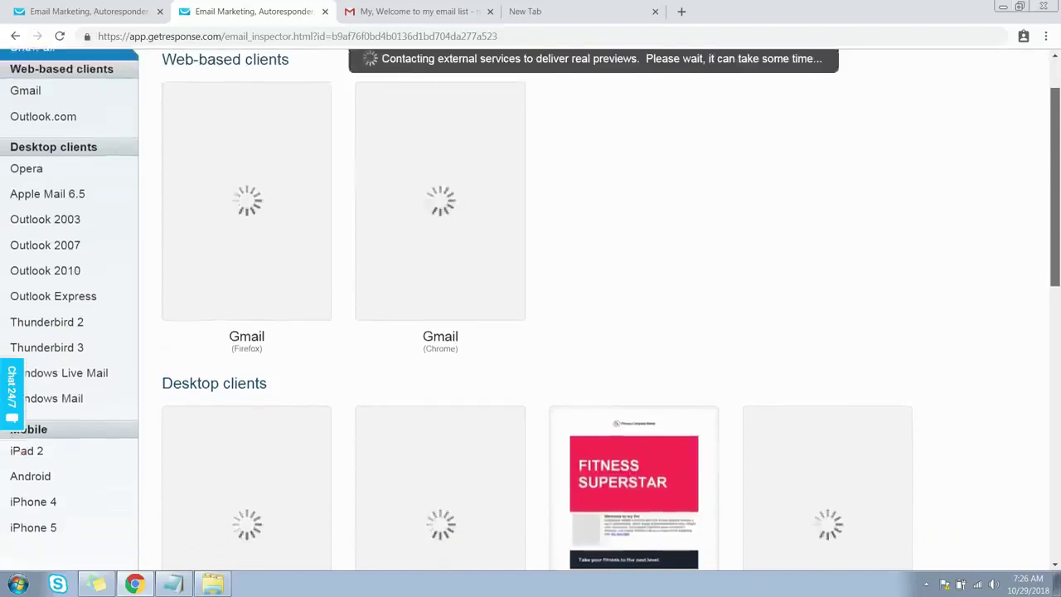
{"action": "scroll", "coordinate": [531, 309], "scroll_direction": "down", "scroll_amount": 3}
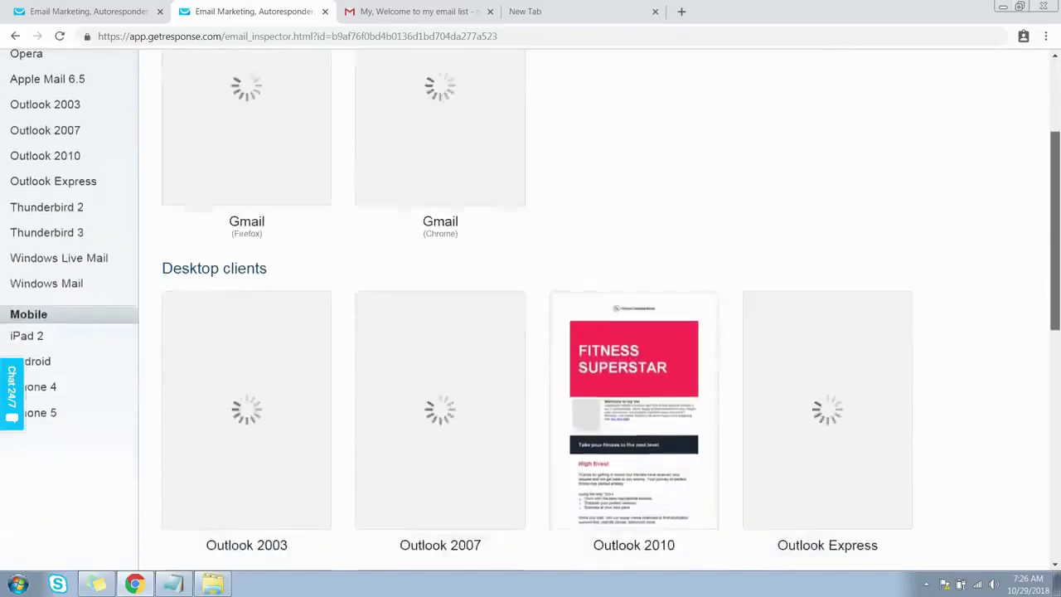
{"action": "scroll", "coordinate": [531, 308], "scroll_direction": "down", "scroll_amount": 1}
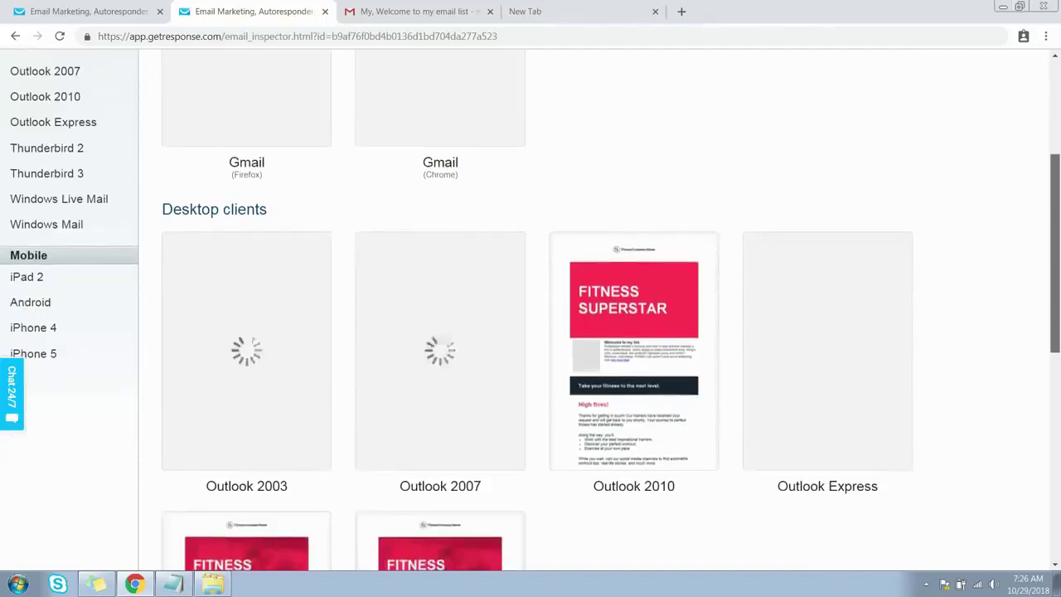
{"action": "scroll", "coordinate": [530, 308], "scroll_direction": "down", "scroll_amount": 1}
{"action": "key", "text": "ctrl+shift+Tab"}
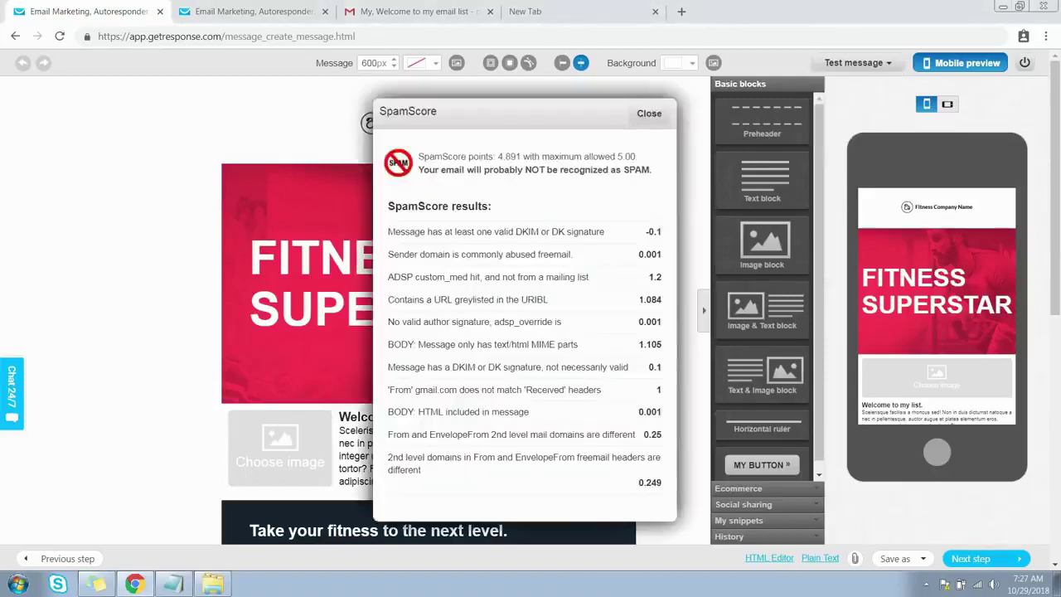
Step: Check the 4.891 SpamScore result, close it, and scroll through the welcome email
{"action": "double_click", "coordinate": [509, 155]}
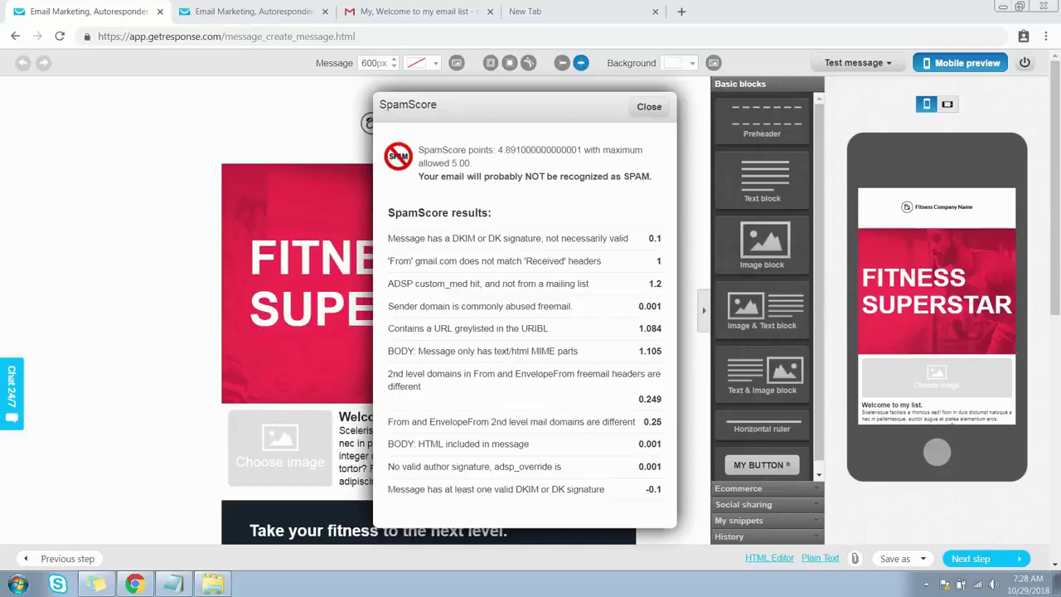
{"action": "key", "text": "Escape"}
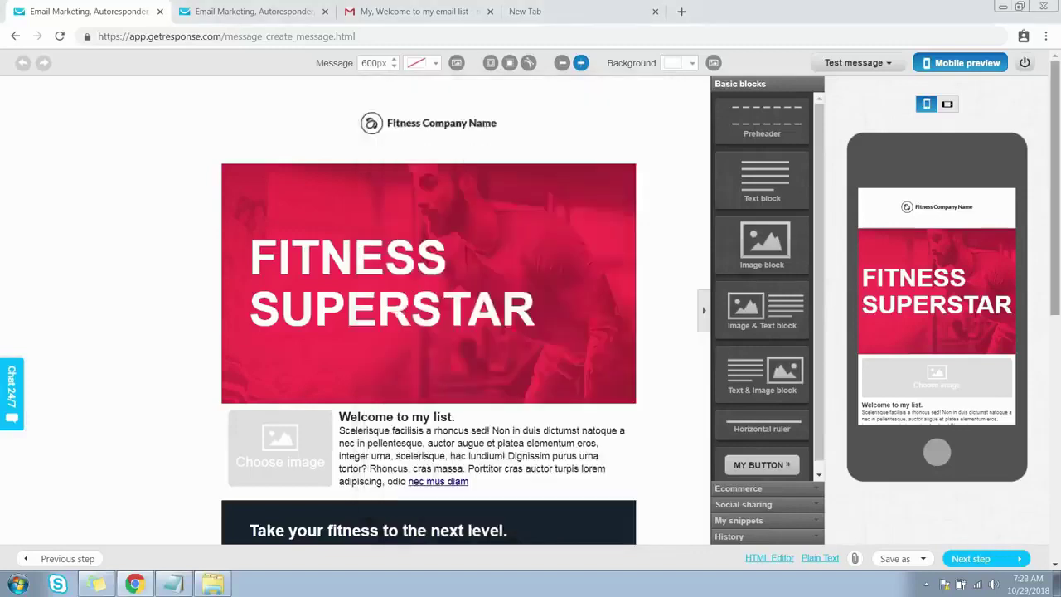
{"action": "scroll", "coordinate": [429, 315], "scroll_direction": "down", "scroll_amount": 1}
{"action": "scroll", "coordinate": [428, 315], "scroll_direction": "down", "scroll_amount": 5}
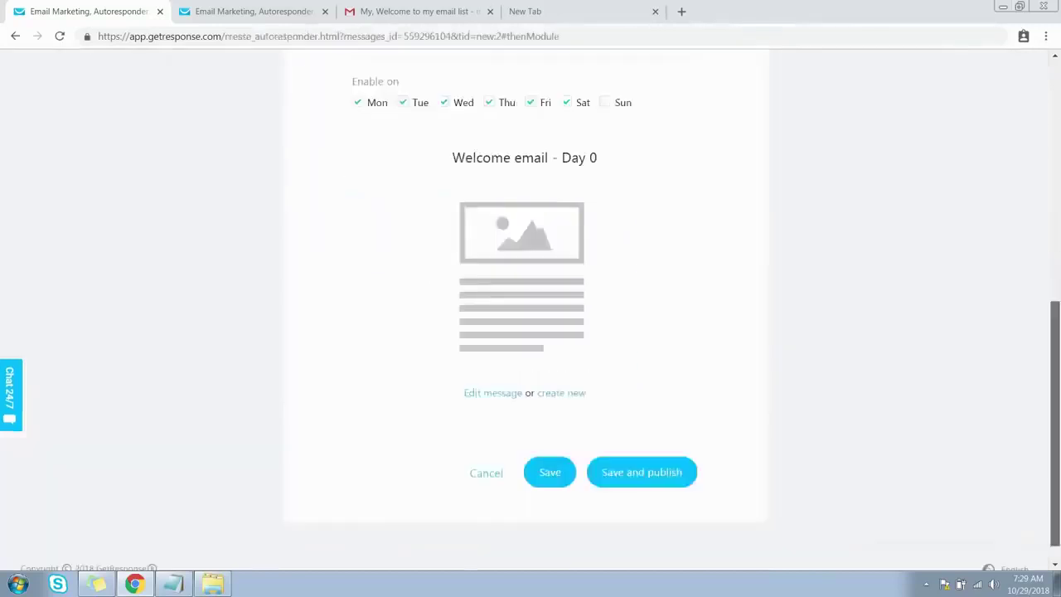
{"action": "scroll", "coordinate": [524, 315], "scroll_direction": "up", "scroll_amount": 6}
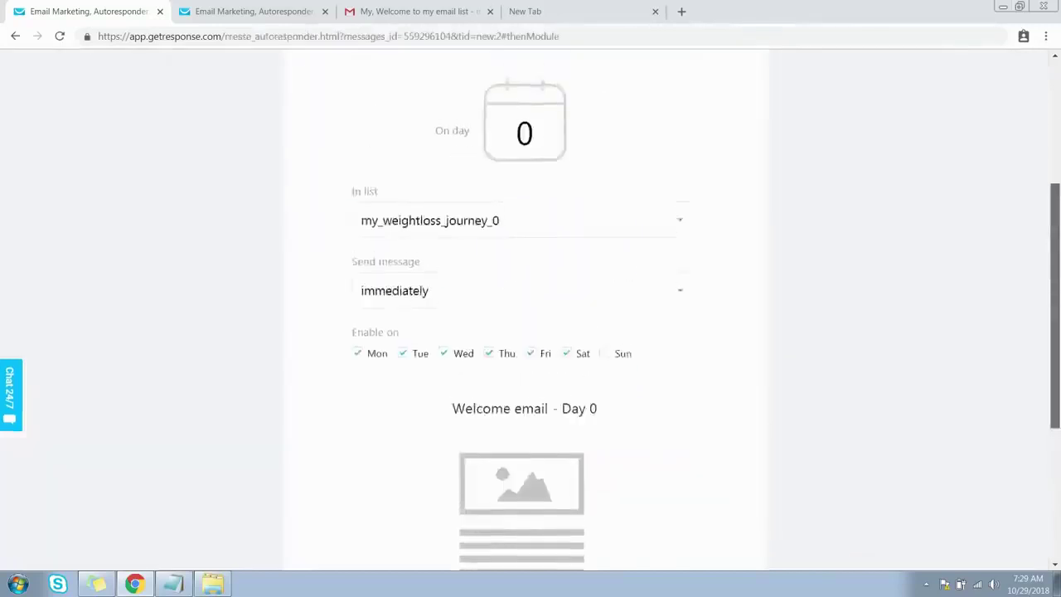
Step: Save and publish the day-0 Welcome email autoresponder
{"action": "scroll", "coordinate": [524, 315], "scroll_direction": "down", "scroll_amount": 6}
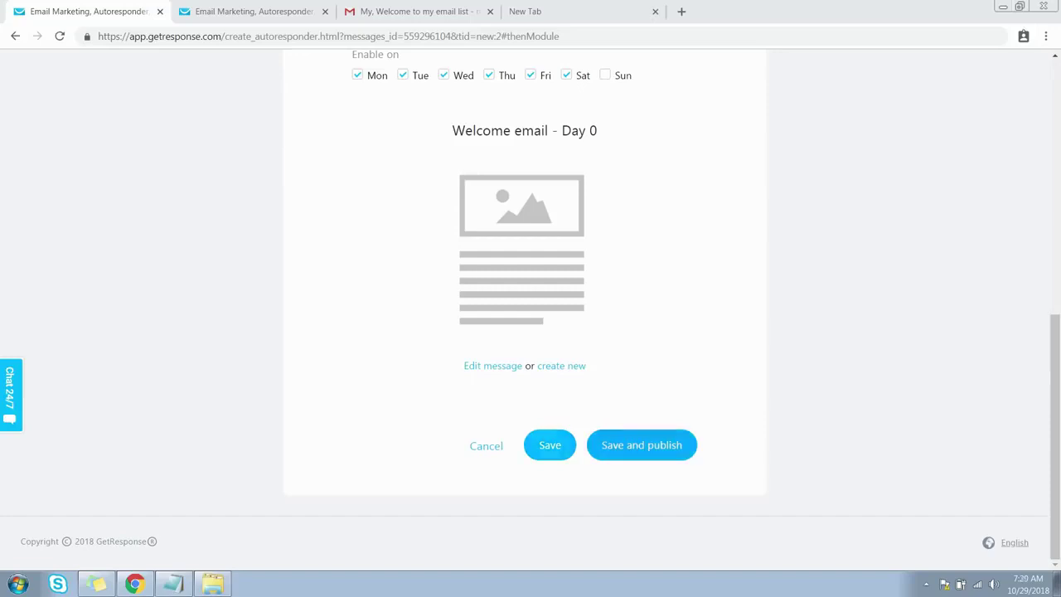
{"action": "left_click", "coordinate": [642, 446]}
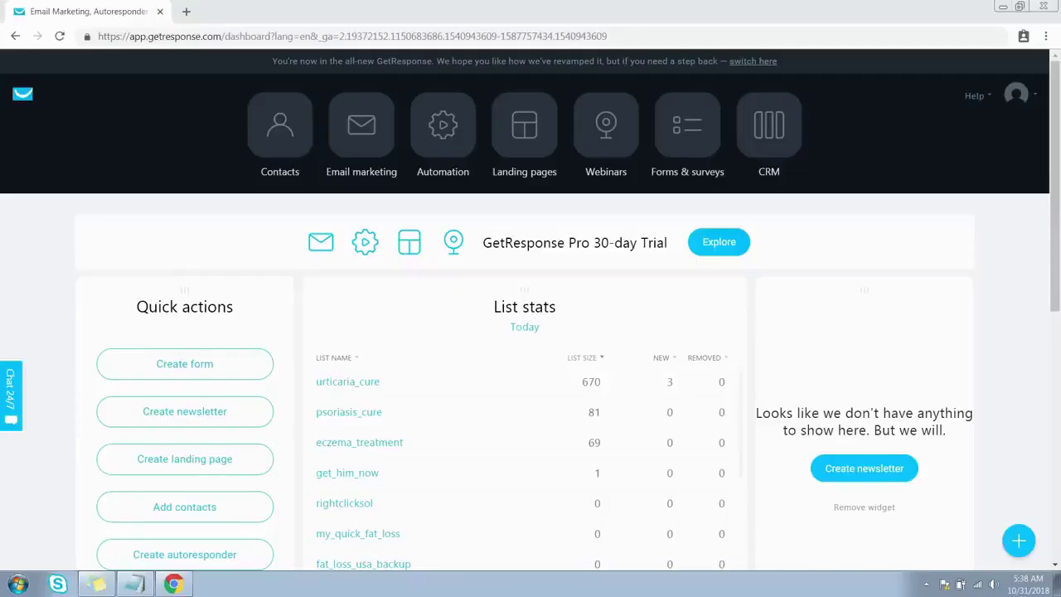
Step: Go to Contacts and scroll through the contact lists
{"action": "left_click", "coordinate": [280, 125]}
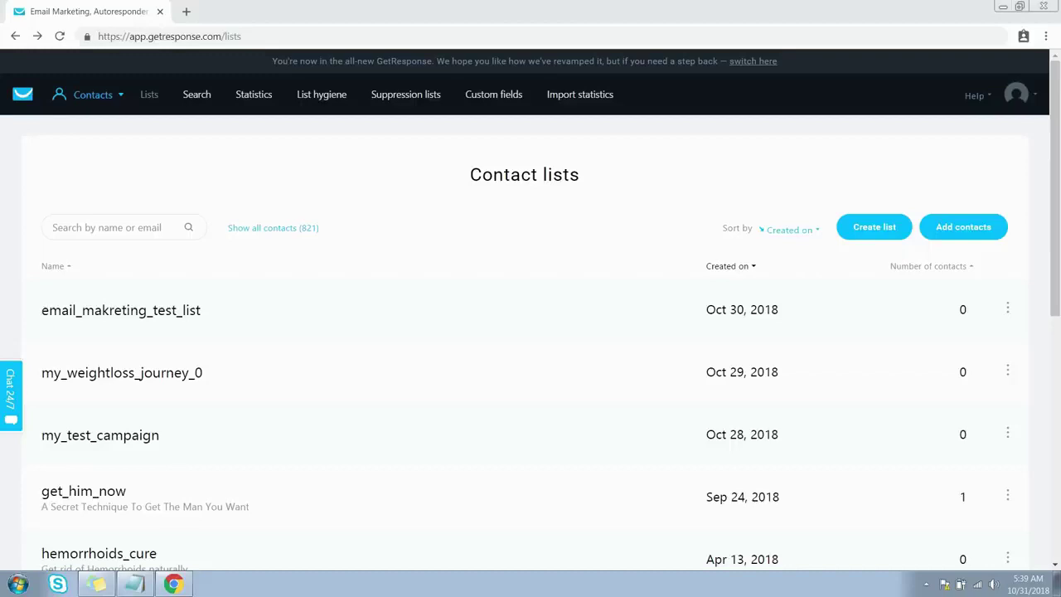
{"action": "scroll", "coordinate": [531, 323], "scroll_direction": "down", "scroll_amount": 1}
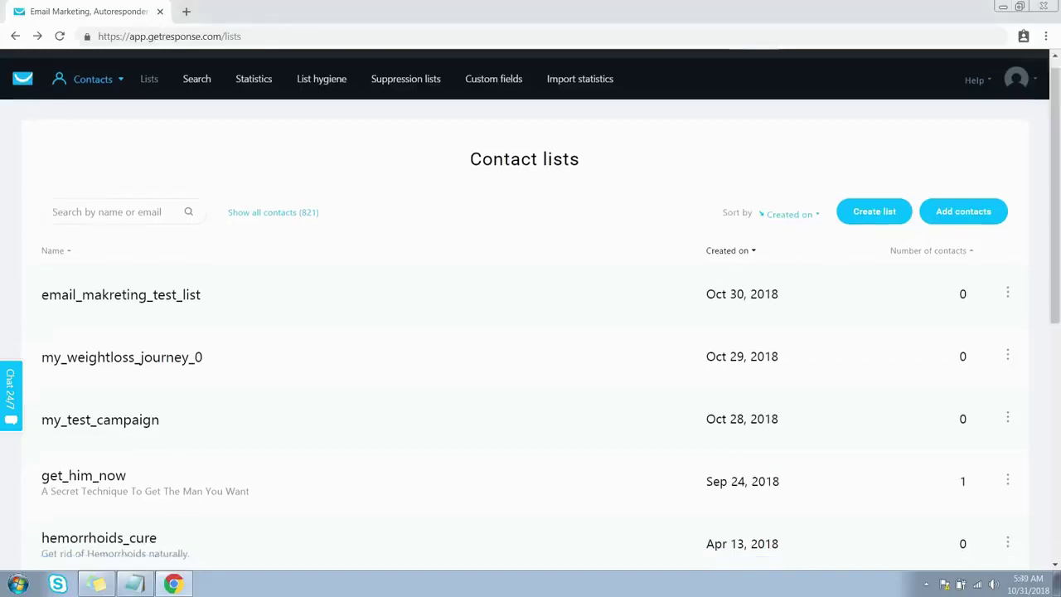
{"action": "scroll", "coordinate": [531, 323], "scroll_direction": "down", "scroll_amount": 1}
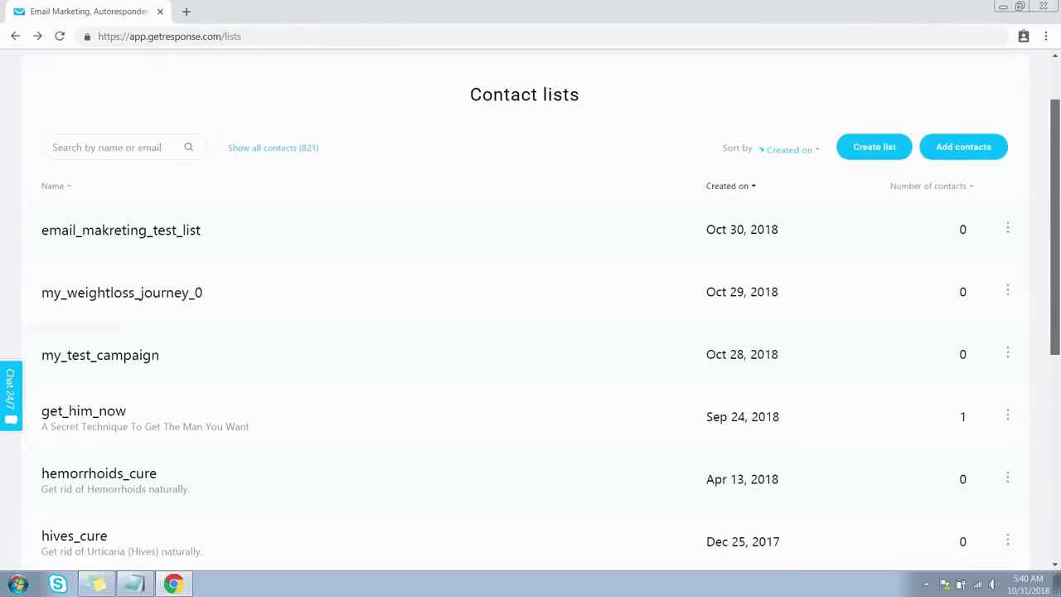
{"action": "scroll", "coordinate": [530, 323], "scroll_direction": "down", "scroll_amount": 2}
{"action": "scroll", "coordinate": [531, 323], "scroll_direction": "down", "scroll_amount": 1}
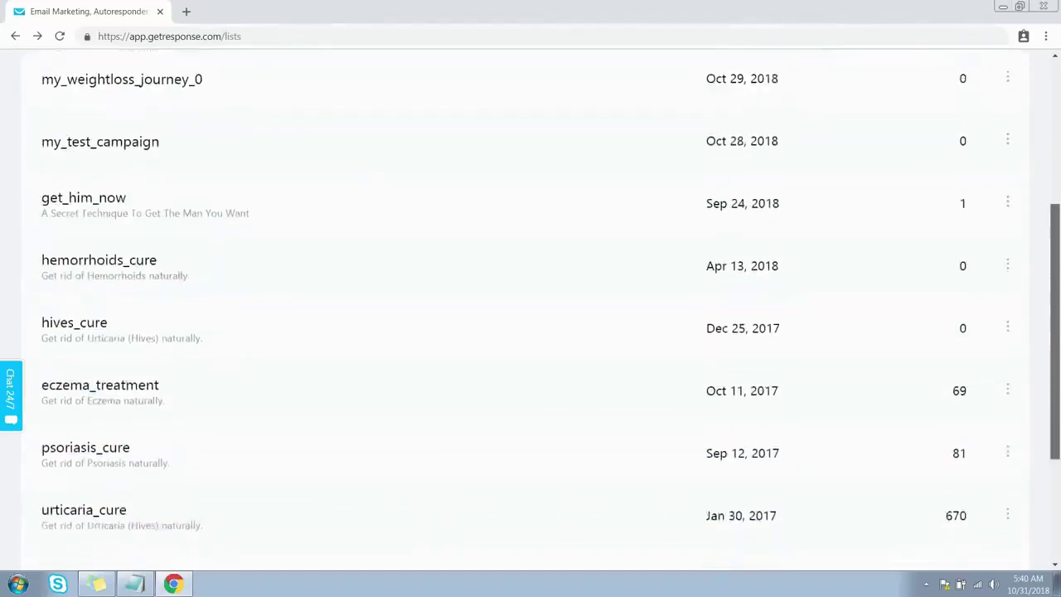
{"action": "scroll", "coordinate": [531, 323], "scroll_direction": "up", "scroll_amount": 3}
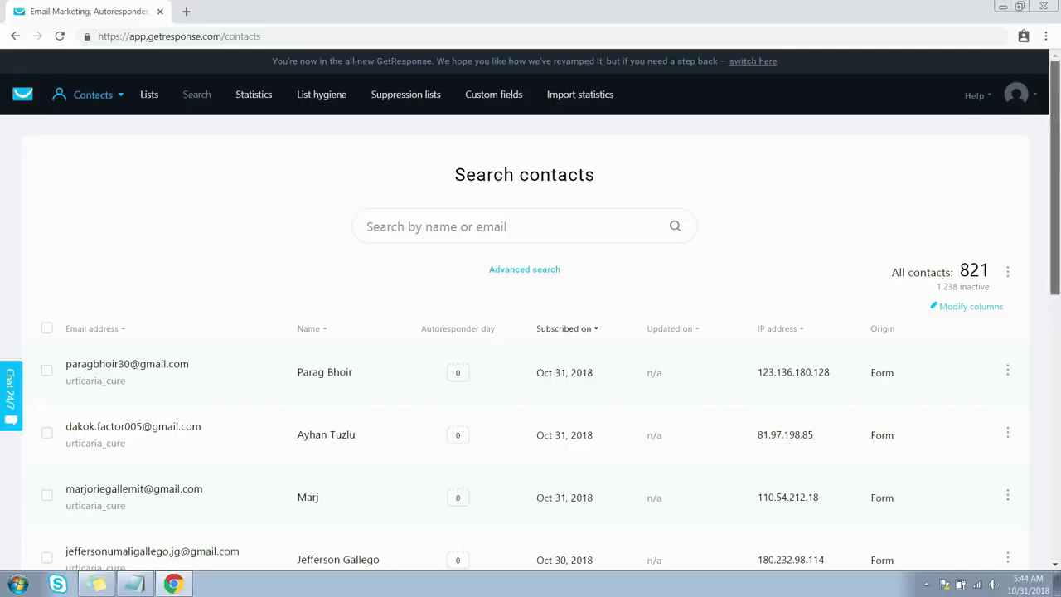
Step: Sort the contacts table by the Email address column
{"action": "scroll", "coordinate": [530, 309], "scroll_direction": "down", "scroll_amount": 1}
{"action": "scroll", "coordinate": [531, 308], "scroll_direction": "down", "scroll_amount": 2}
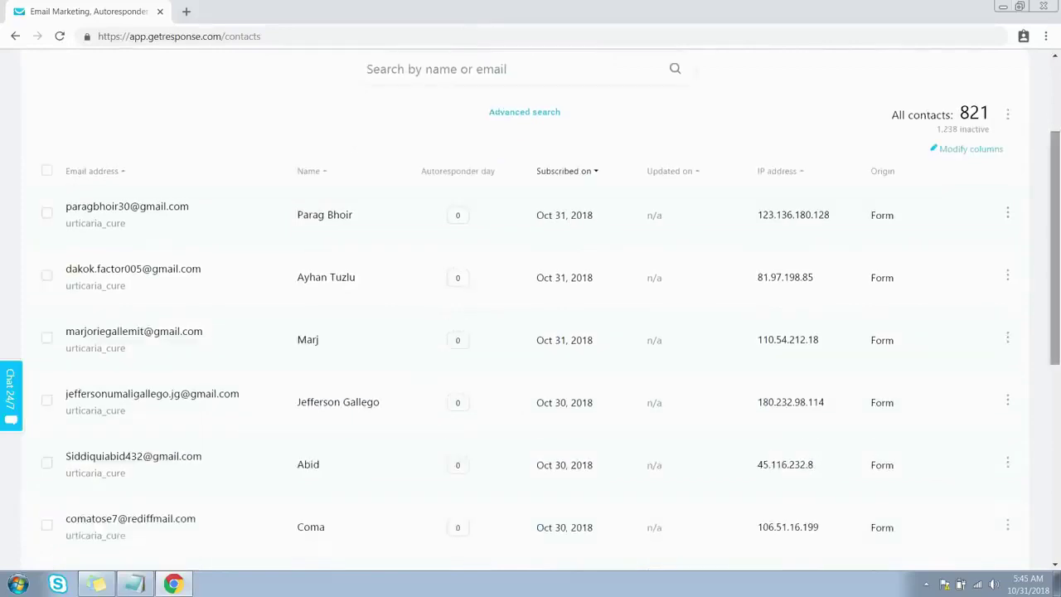
{"action": "scroll", "coordinate": [531, 308], "scroll_direction": "up", "scroll_amount": 1}
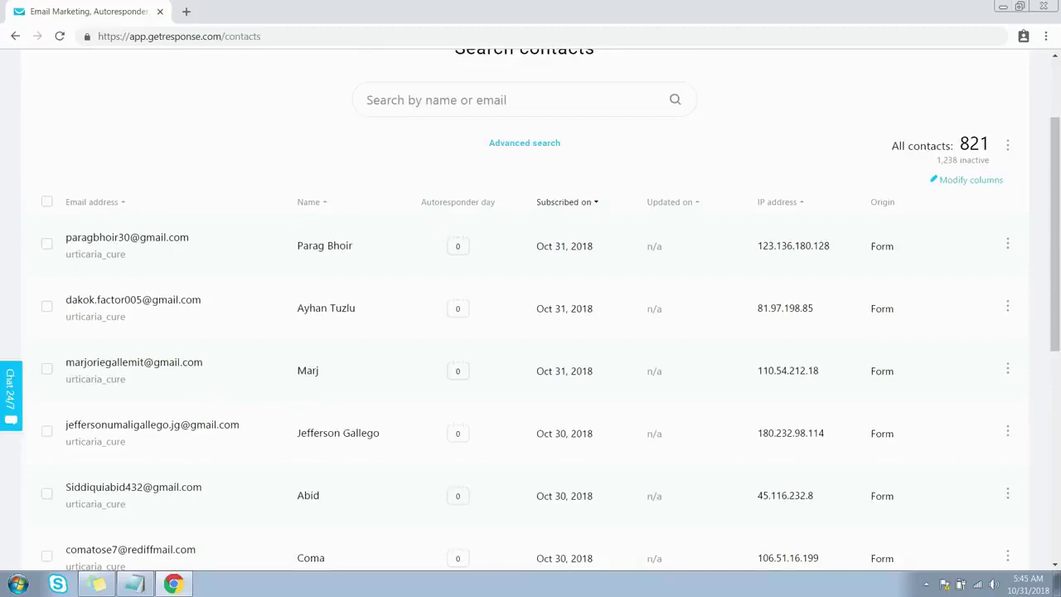
{"action": "scroll", "coordinate": [531, 309], "scroll_direction": "down", "scroll_amount": 1}
{"action": "left_click", "coordinate": [92, 165]}
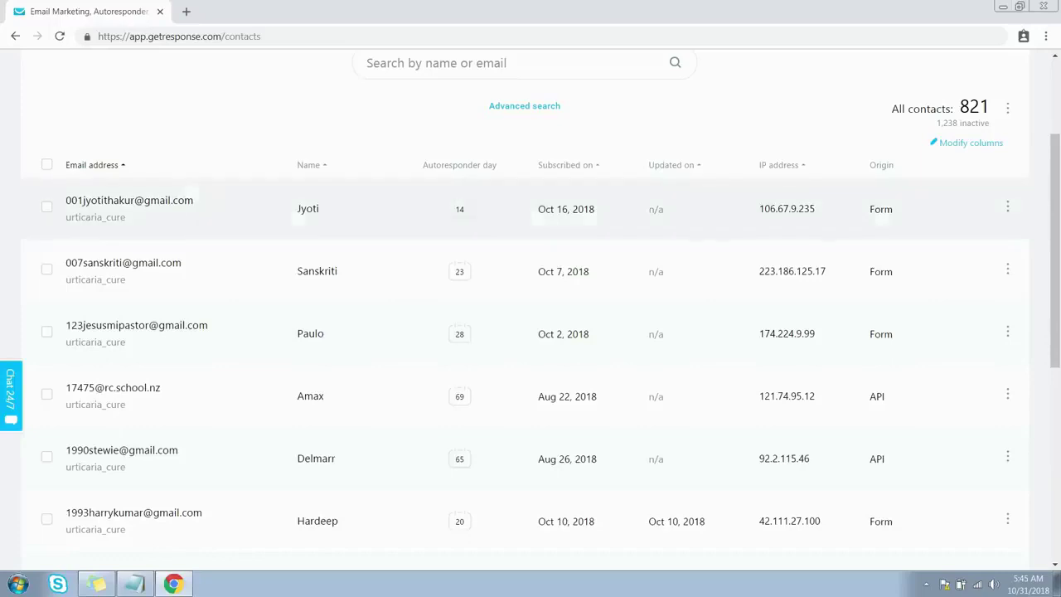
{"action": "scroll", "coordinate": [551, 302], "scroll_direction": "up", "scroll_amount": 1}
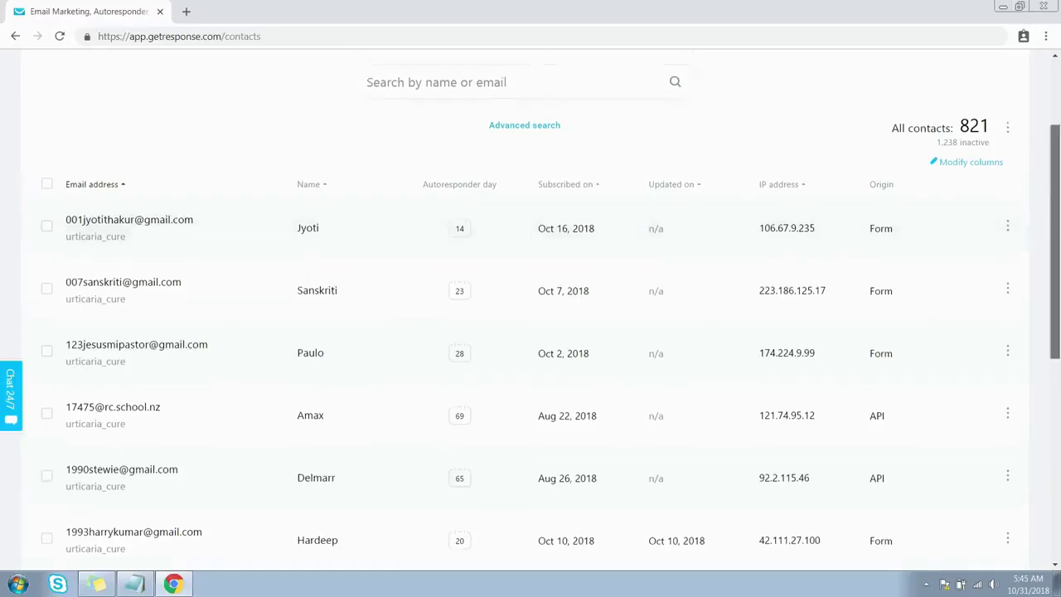
{"action": "scroll", "coordinate": [551, 303], "scroll_direction": "down", "scroll_amount": 1}
{"action": "scroll", "coordinate": [551, 303], "scroll_direction": "up", "scroll_amount": 1}
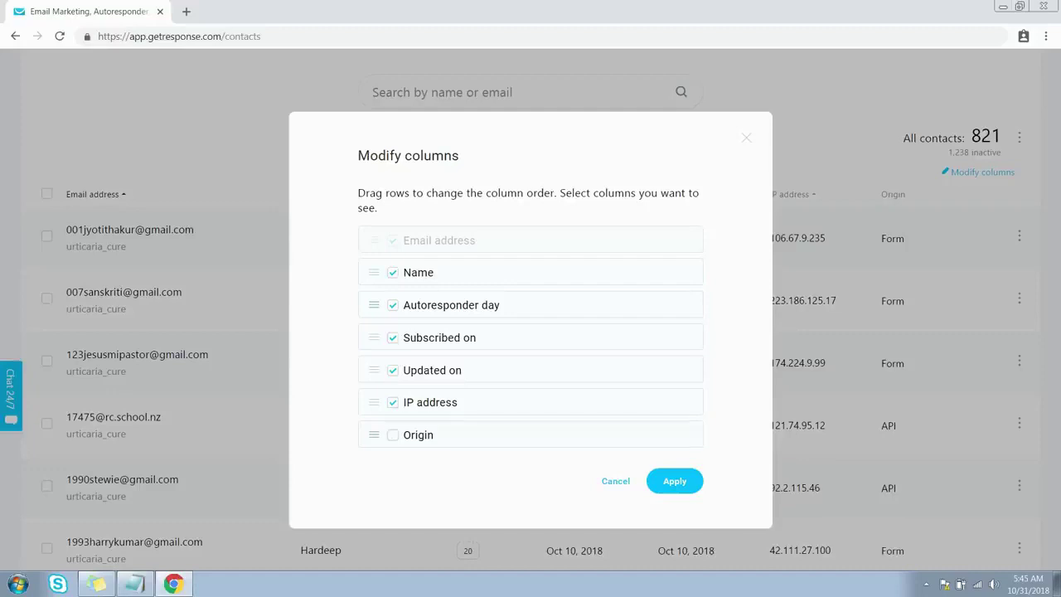
Step: Apply the column change hiding Origin and bring up the actions menu for All contacts
{"action": "left_click", "coordinate": [674, 481]}
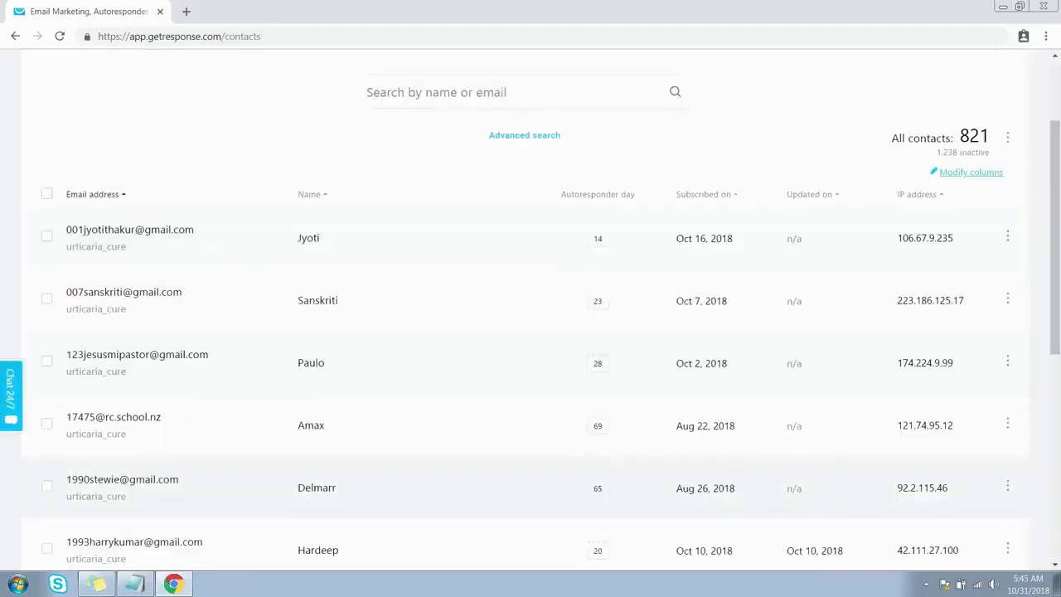
{"action": "scroll", "coordinate": [530, 311], "scroll_direction": "down", "scroll_amount": 1}
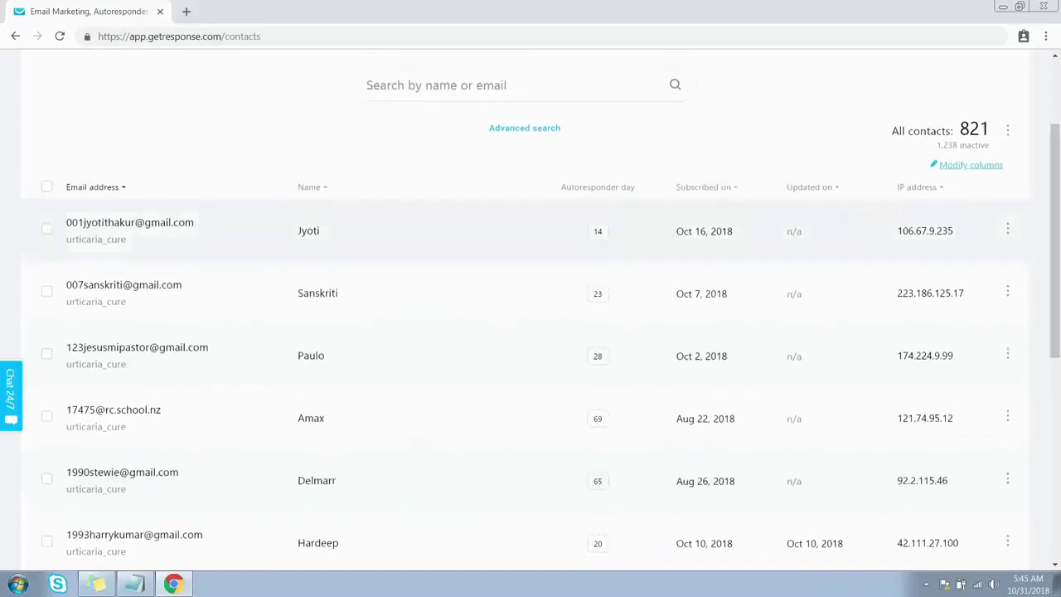
{"action": "scroll", "coordinate": [551, 314], "scroll_direction": "up", "scroll_amount": 1}
{"action": "left_click", "coordinate": [1007, 177]}
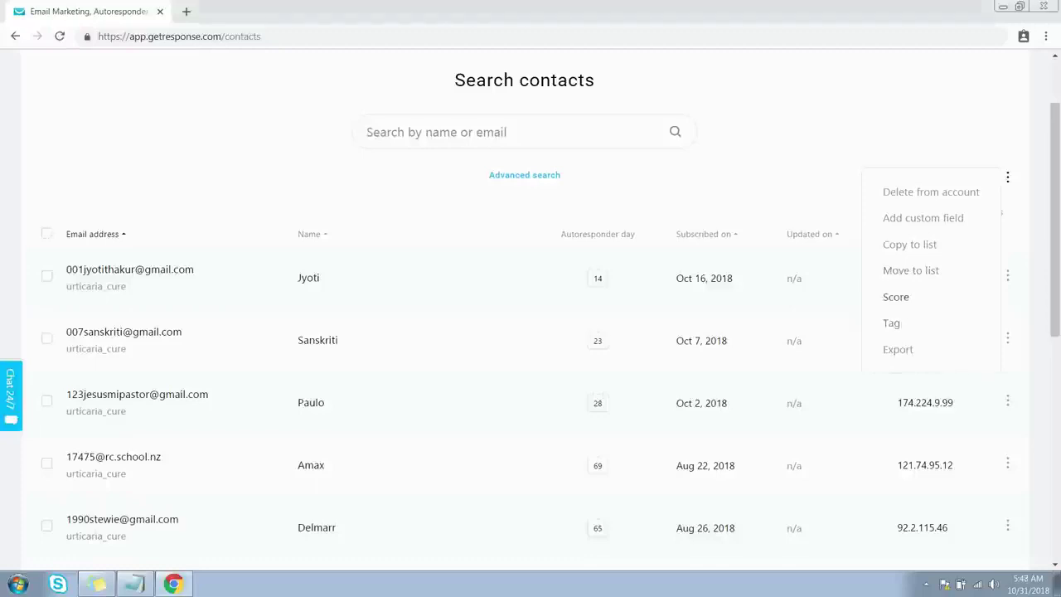
Step: Start exporting all contacts and name the file contacts-31-102-1018
{"action": "left_click", "coordinate": [896, 296]}
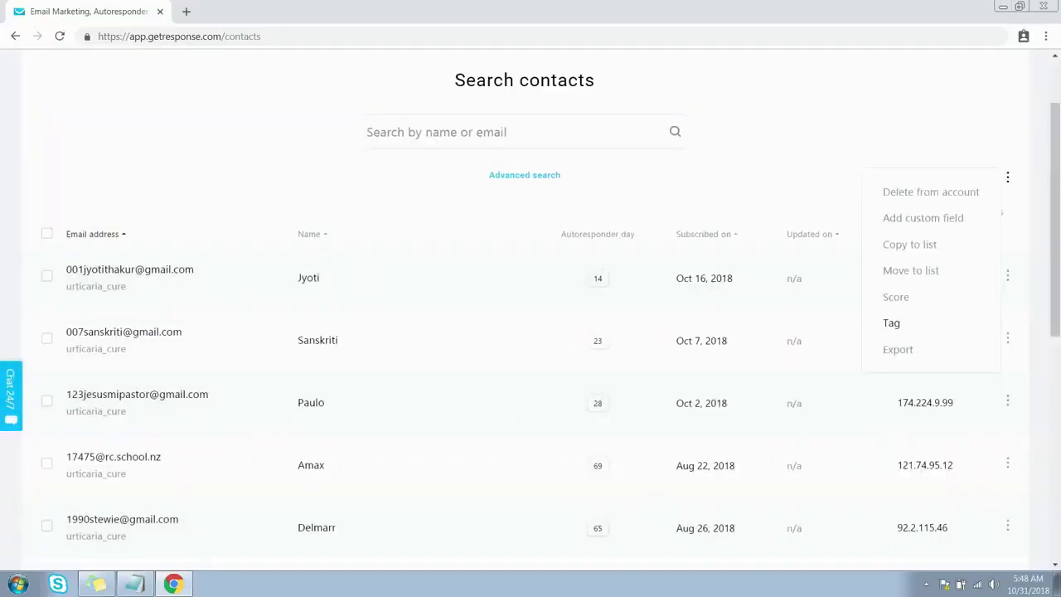
{"action": "left_click", "coordinate": [891, 323]}
{"action": "left_click", "coordinate": [898, 349]}
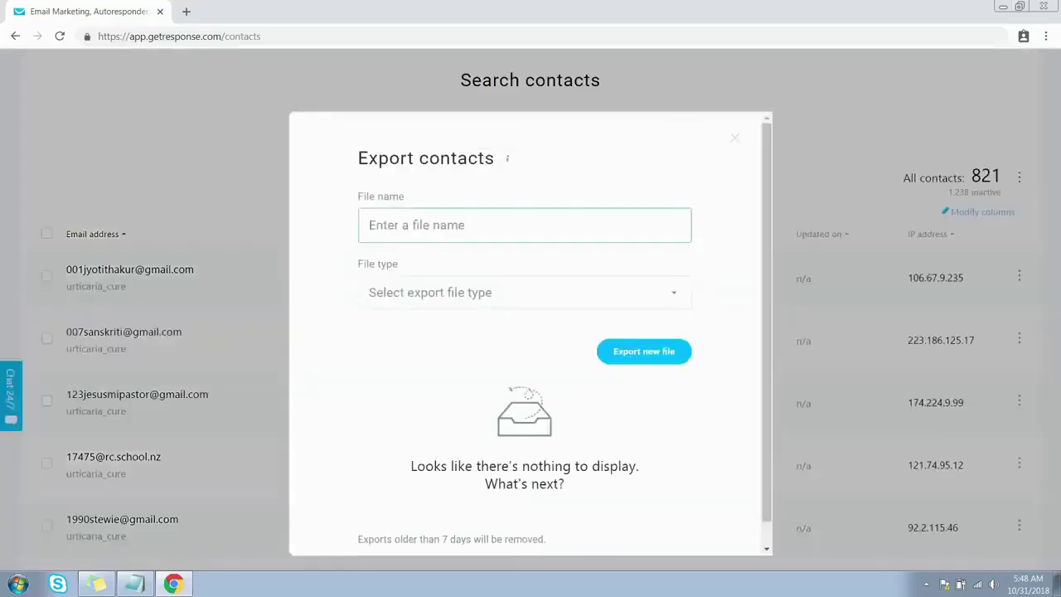
{"action": "left_click", "coordinate": [525, 292]}
{"action": "left_click", "coordinate": [525, 225]}
{"action": "type", "text": "contacts-31-102-1018"}
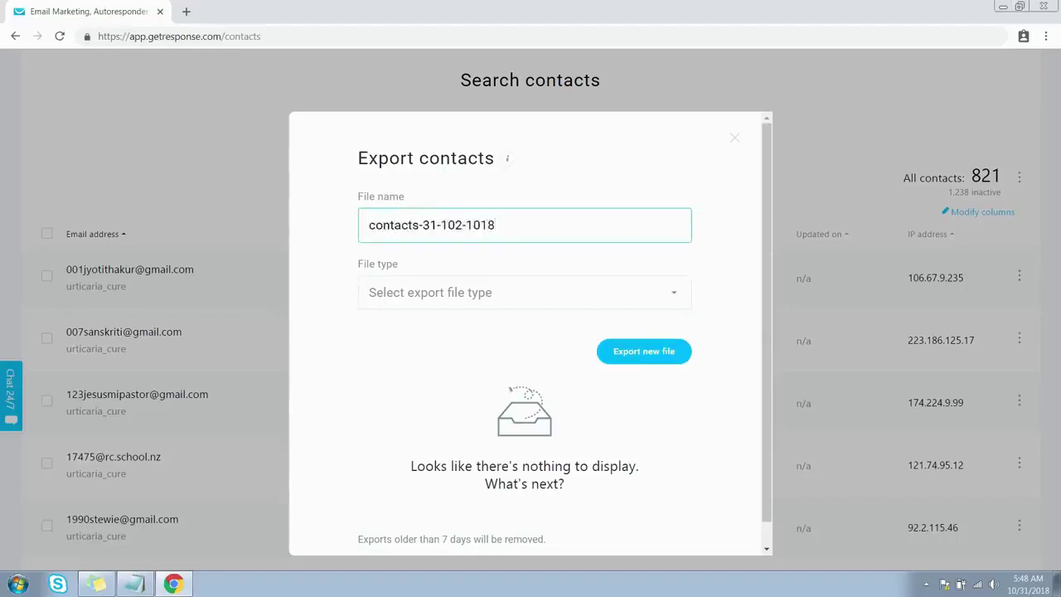
Step: Correct the name to contacts-31-10-1018, export as CSV to a new file, and download it
{"action": "left_click", "coordinate": [462, 225]}
{"action": "key", "text": "BackSpace"}
{"action": "left_click", "coordinate": [525, 292]}
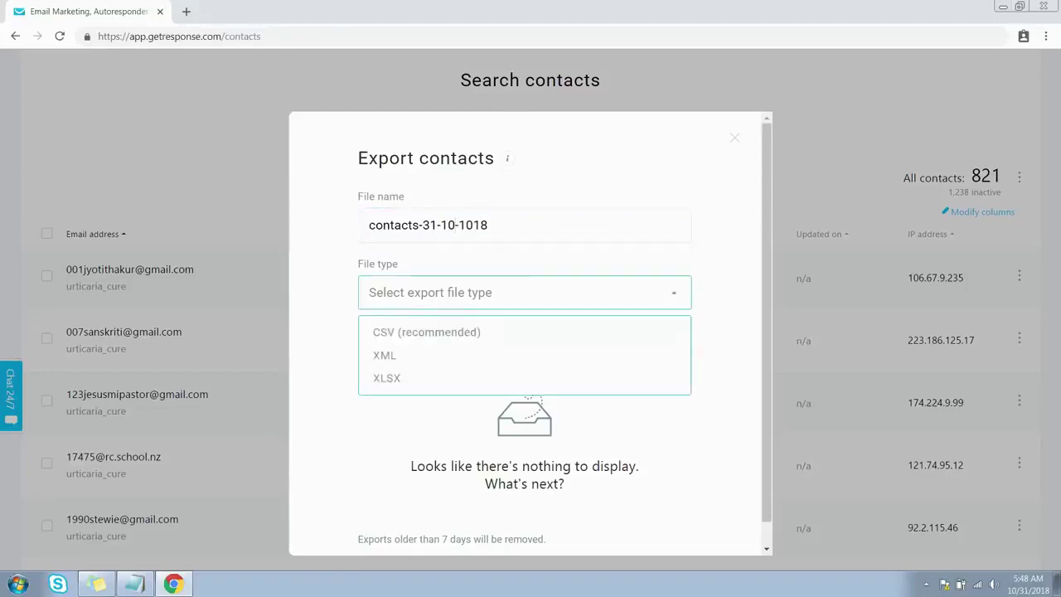
{"action": "left_click", "coordinate": [426, 332]}
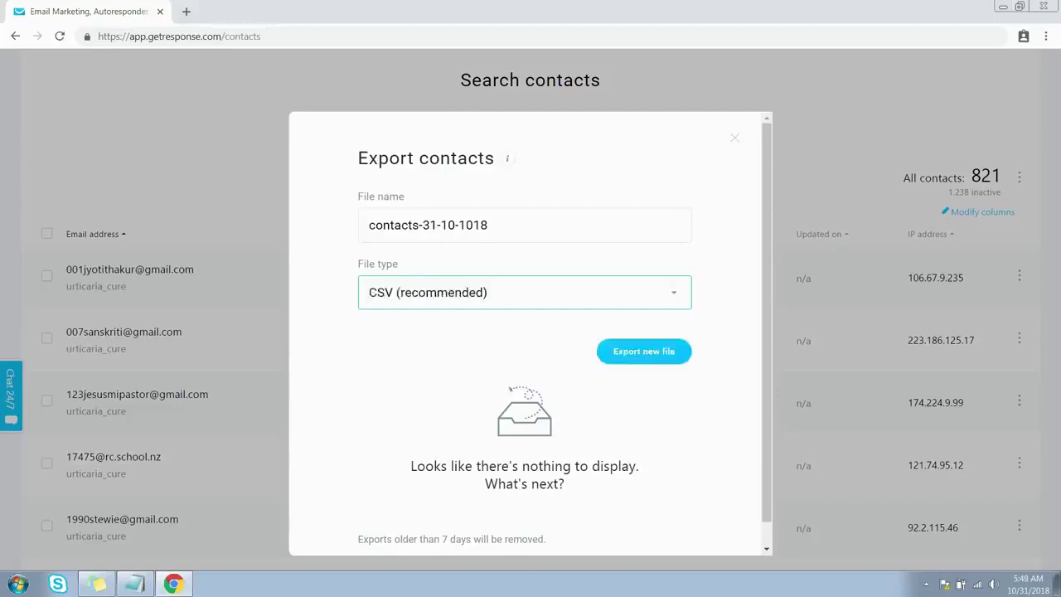
{"action": "left_click", "coordinate": [645, 351]}
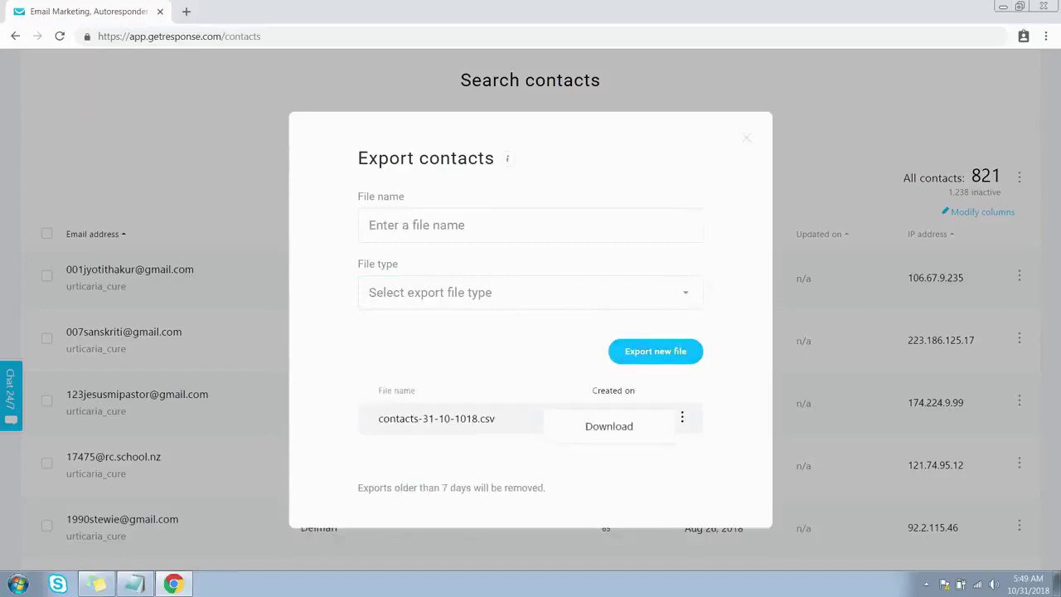
{"action": "left_click", "coordinate": [609, 425]}
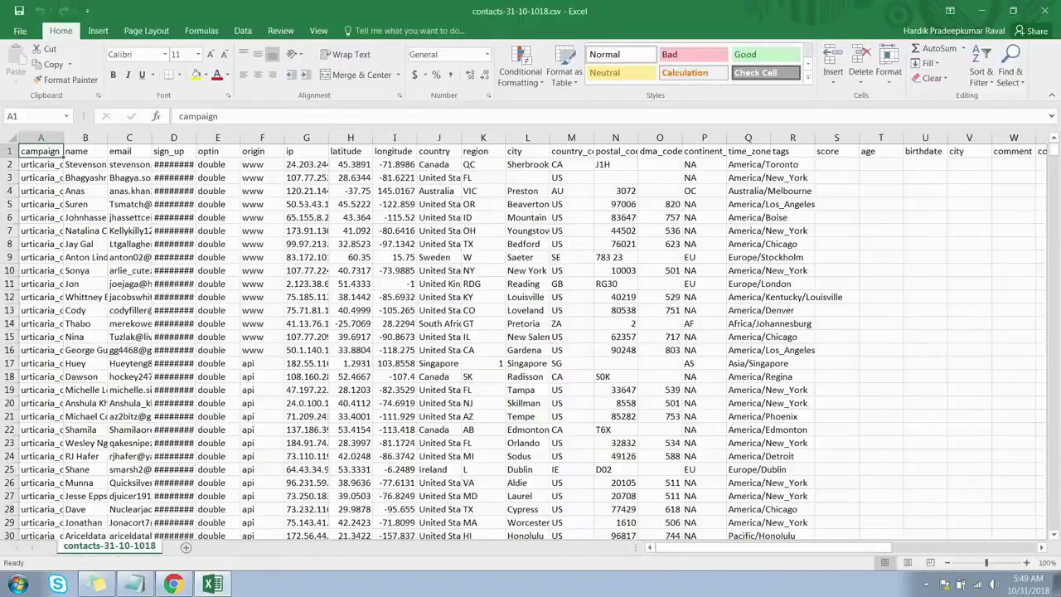
Step: Autofit column D in Excel so the sign_up dates are fully visible
{"action": "double_click", "coordinate": [196, 137]}
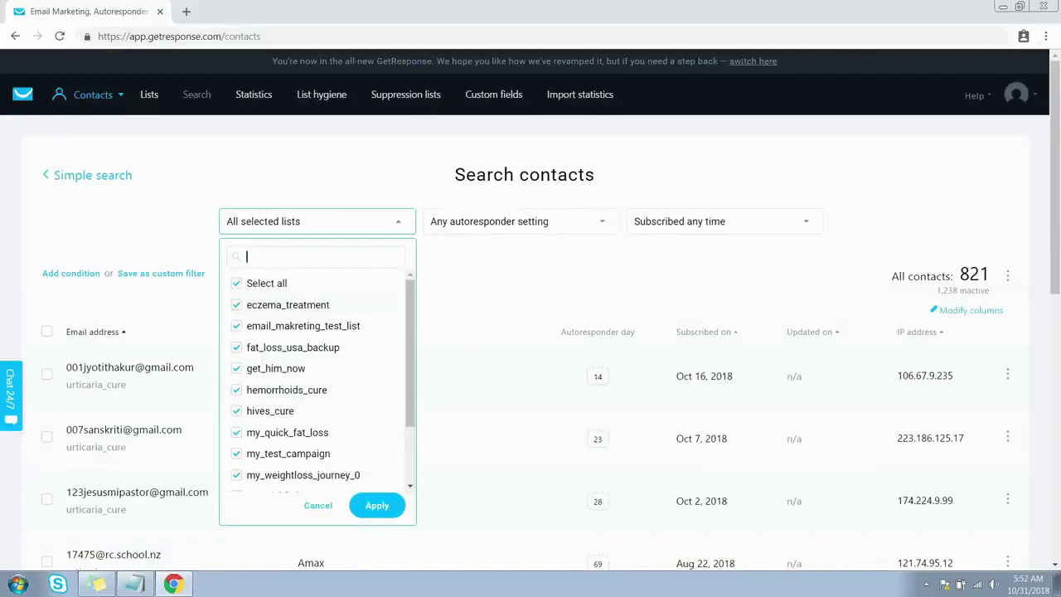
Step: Filter the contacts to only the urticaria_cure list
{"action": "key", "text": "Escape"}
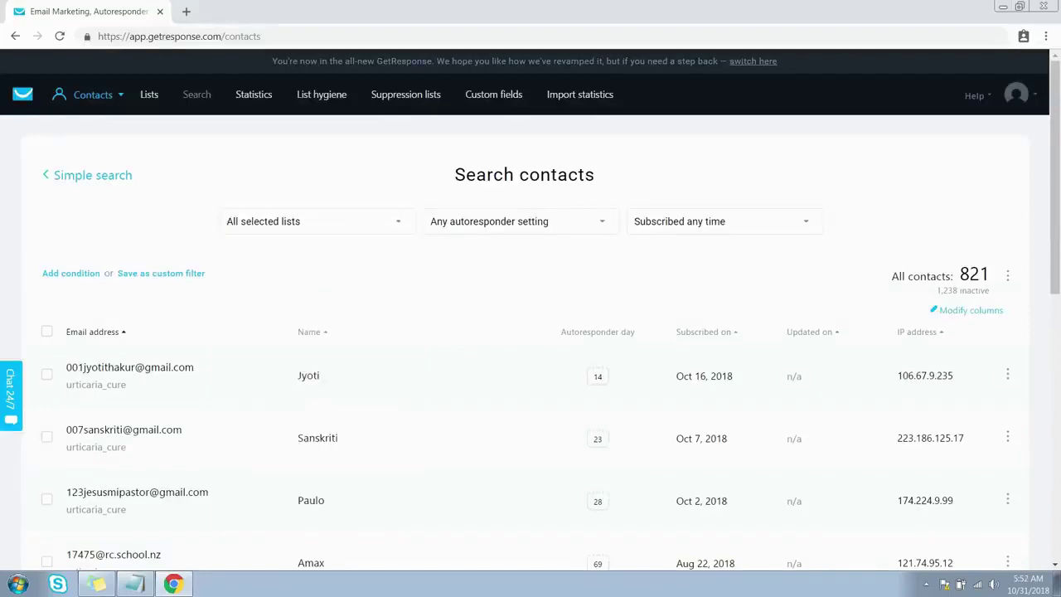
{"action": "key", "text": "Return"}
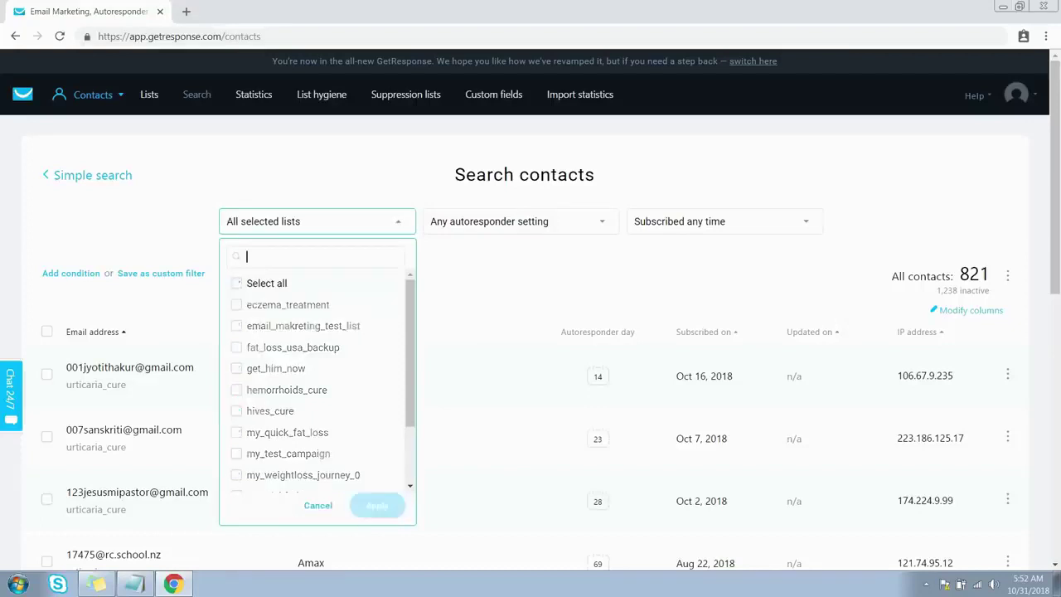
{"action": "scroll", "coordinate": [318, 373], "scroll_direction": "down", "scroll_amount": 2}
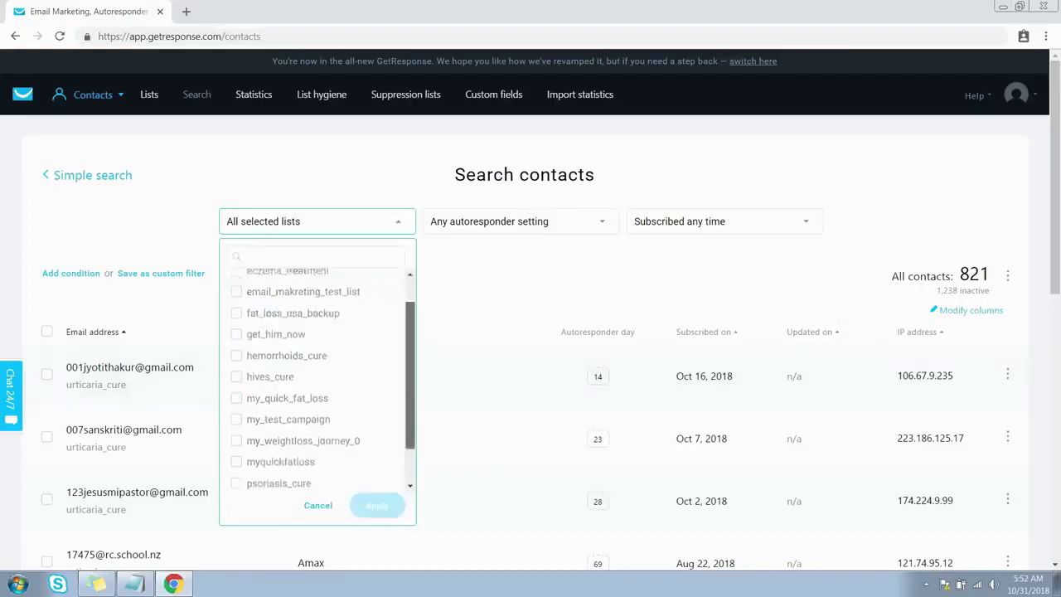
{"action": "left_click", "coordinate": [236, 478]}
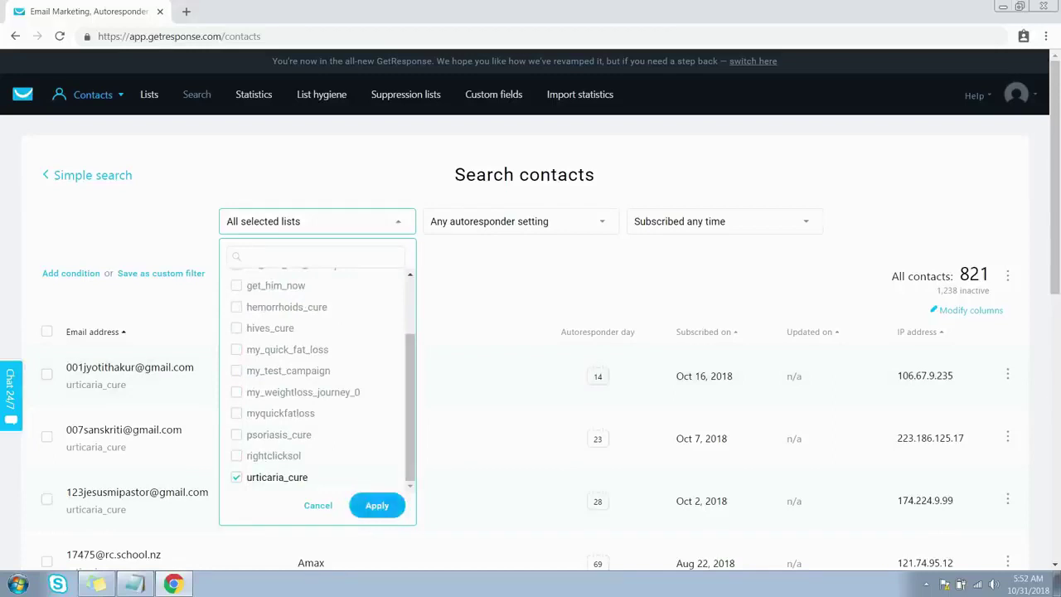
{"action": "left_click", "coordinate": [378, 505]}
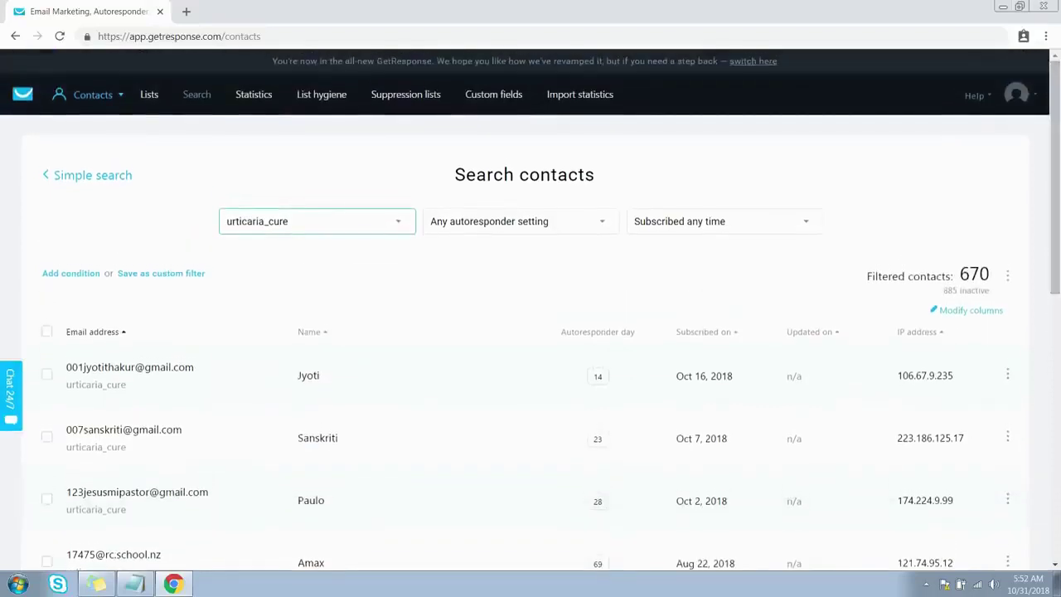
Step: Review the autoresponder and subscription date filters, leaving both unchanged
{"action": "left_click", "coordinate": [521, 221]}
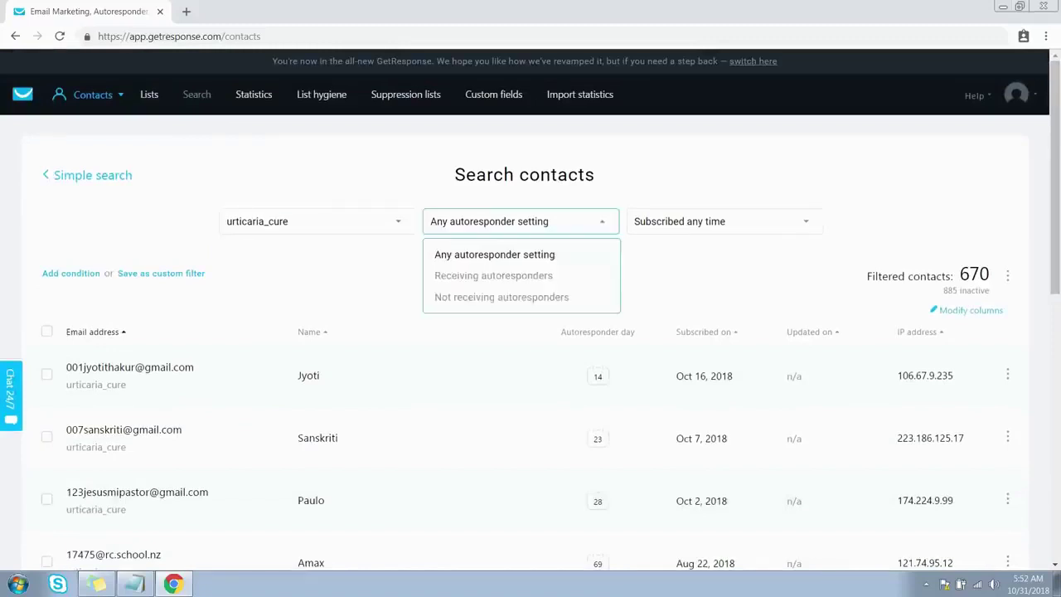
{"action": "key", "text": "Escape"}
{"action": "left_click", "coordinate": [724, 221]}
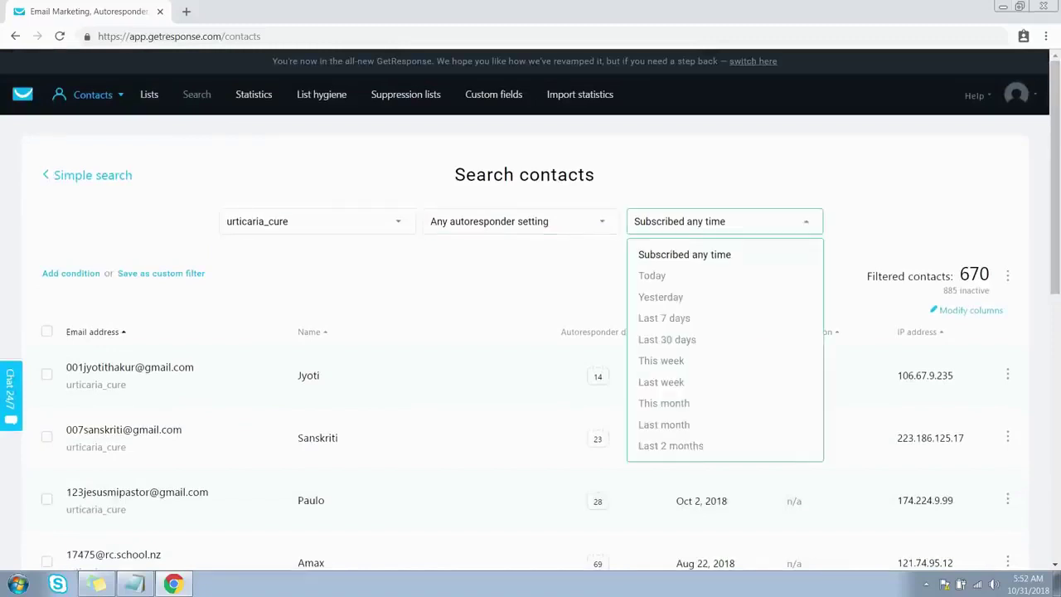
{"action": "key", "text": "Escape"}
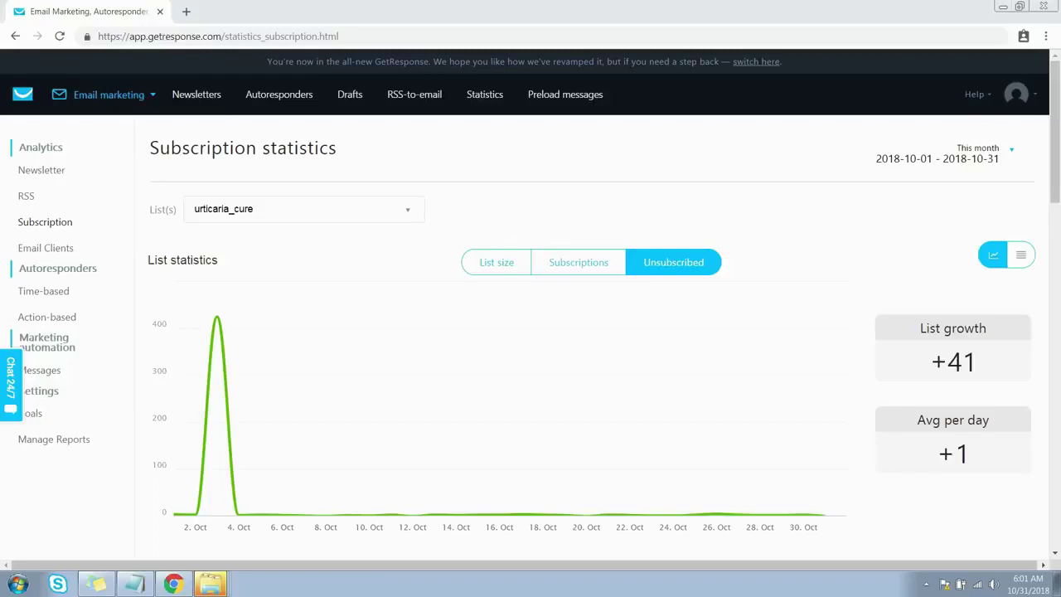
Step: Scroll the urticaria_cure subscription statistics and switch List statistics to the daily table view
{"action": "scroll", "coordinate": [531, 331], "scroll_direction": "down", "scroll_amount": 1}
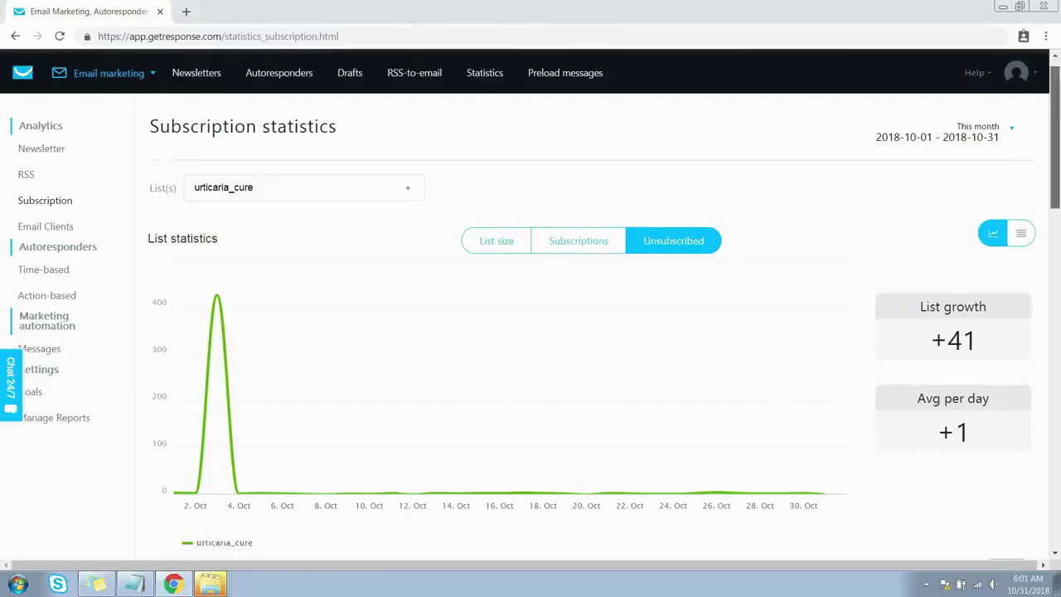
{"action": "scroll", "coordinate": [531, 304], "scroll_direction": "down", "scroll_amount": 2}
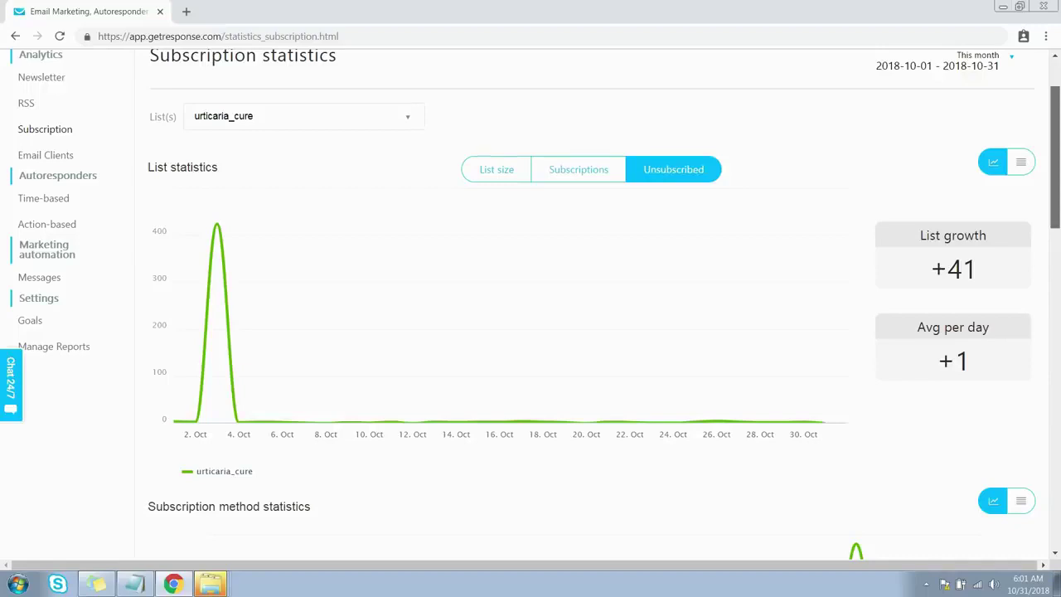
{"action": "scroll", "coordinate": [531, 303], "scroll_direction": "down", "scroll_amount": 1}
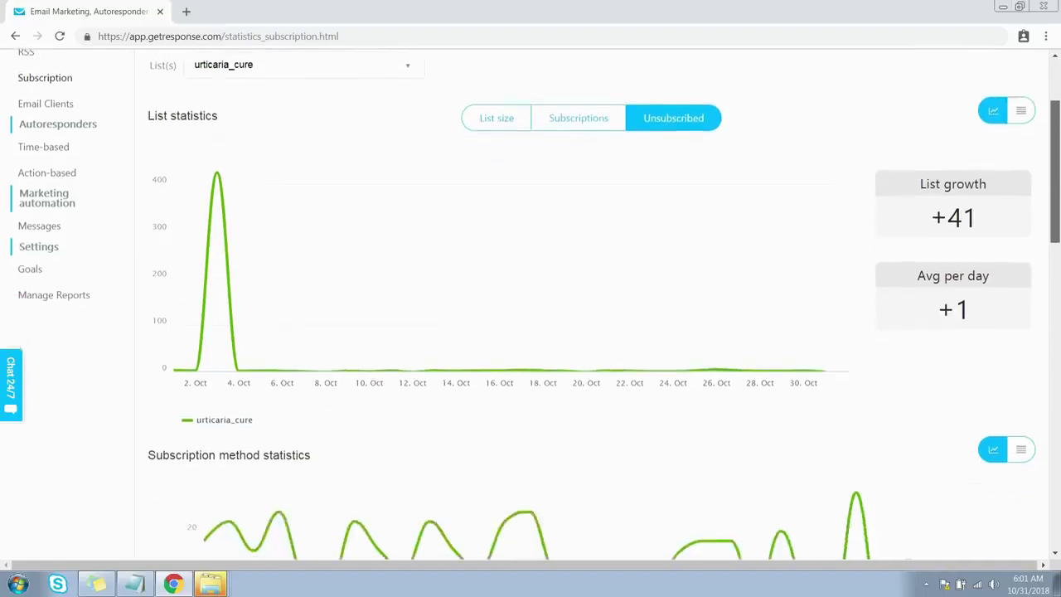
{"action": "scroll", "coordinate": [531, 304], "scroll_direction": "down", "scroll_amount": 2}
{"action": "scroll", "coordinate": [531, 303], "scroll_direction": "down", "scroll_amount": 1}
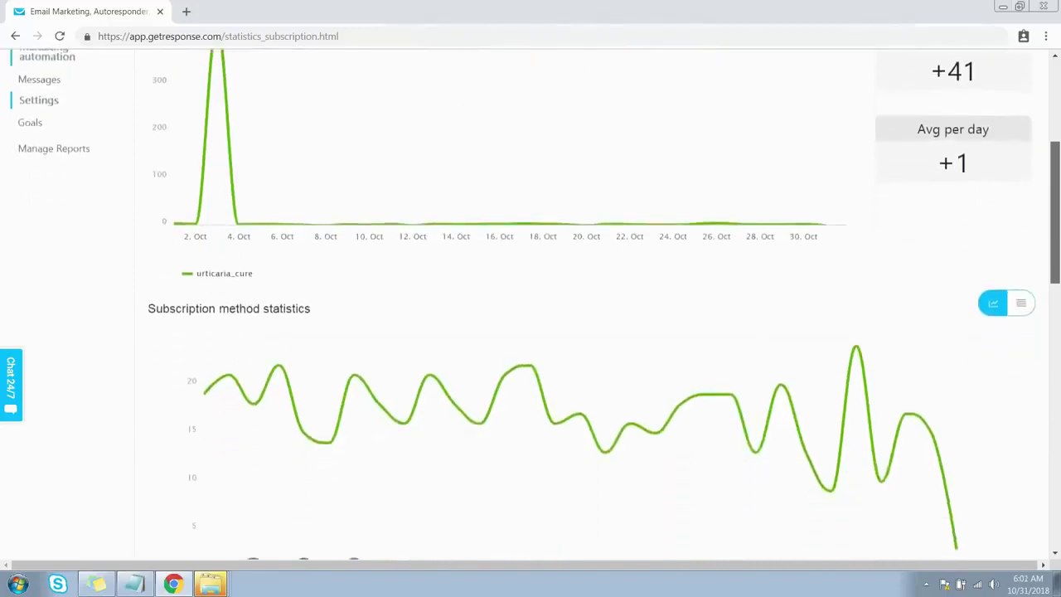
{"action": "scroll", "coordinate": [531, 303], "scroll_direction": "down", "scroll_amount": 2}
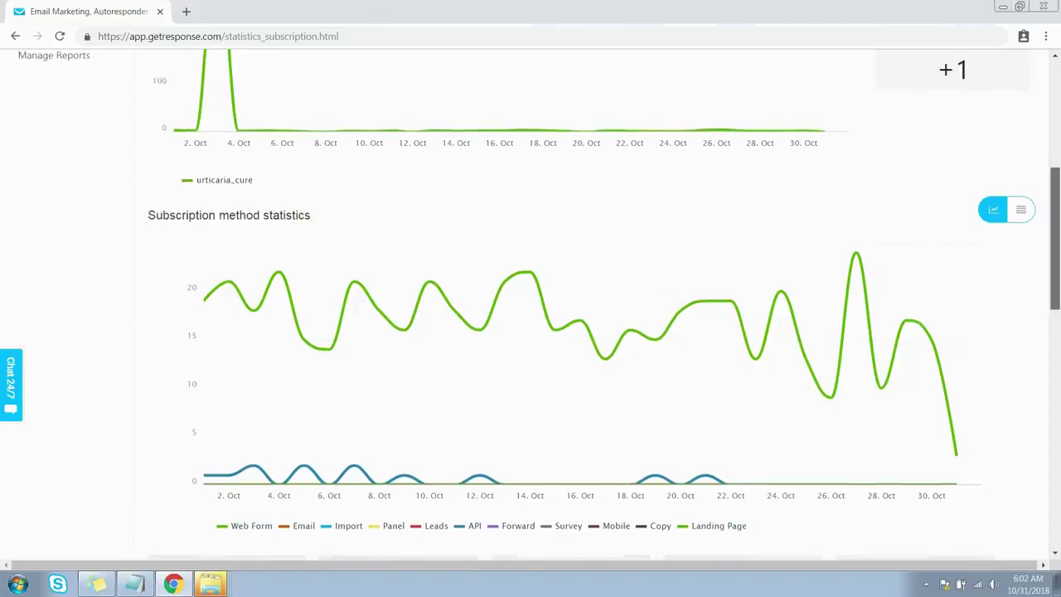
{"action": "scroll", "coordinate": [530, 303], "scroll_direction": "down", "scroll_amount": 1}
{"action": "scroll", "coordinate": [530, 303], "scroll_direction": "down", "scroll_amount": 1}
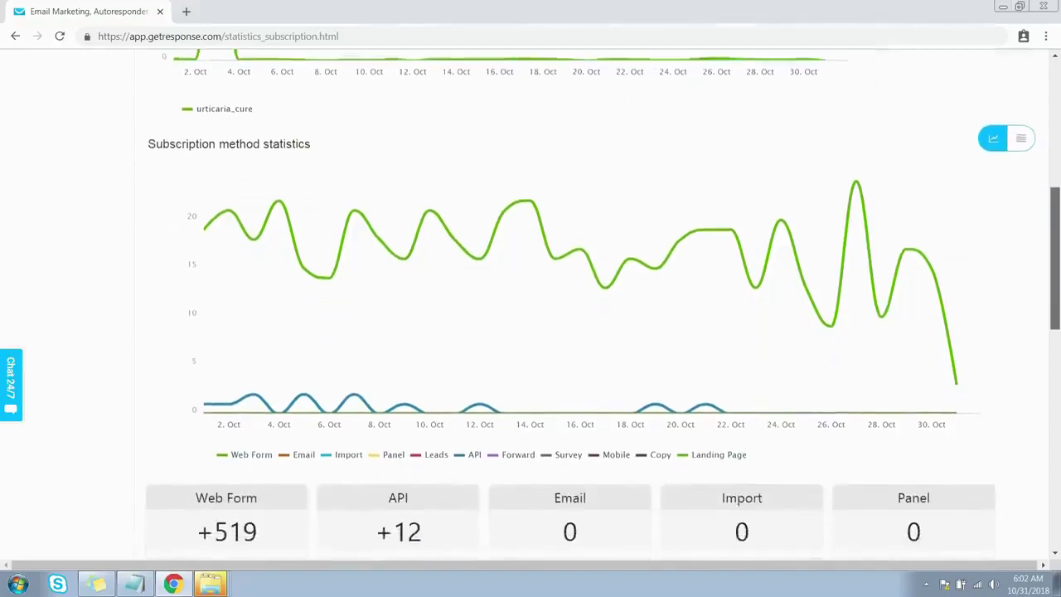
{"action": "scroll", "coordinate": [531, 303], "scroll_direction": "down", "scroll_amount": 1}
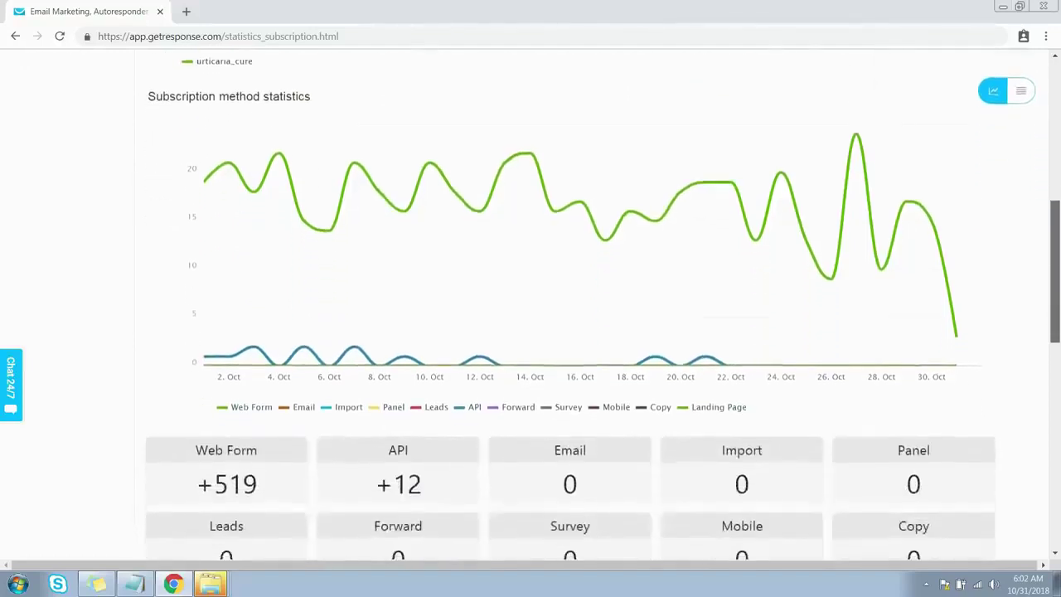
{"action": "scroll", "coordinate": [531, 304], "scroll_direction": "down", "scroll_amount": 2}
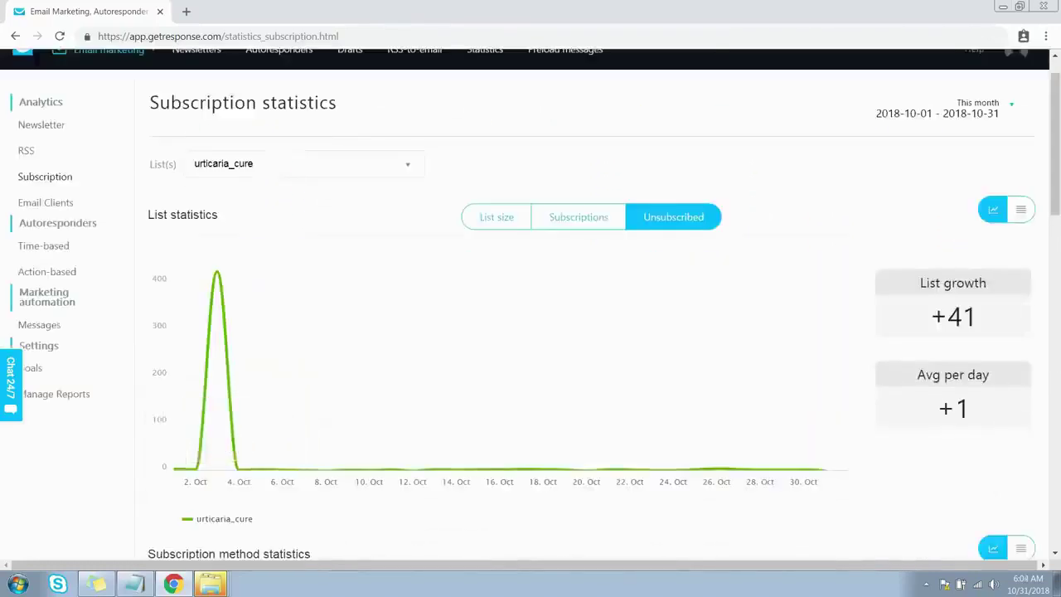
{"action": "mouse_move", "coordinate": [216, 274]}
{"action": "left_click", "coordinate": [1020, 209]}
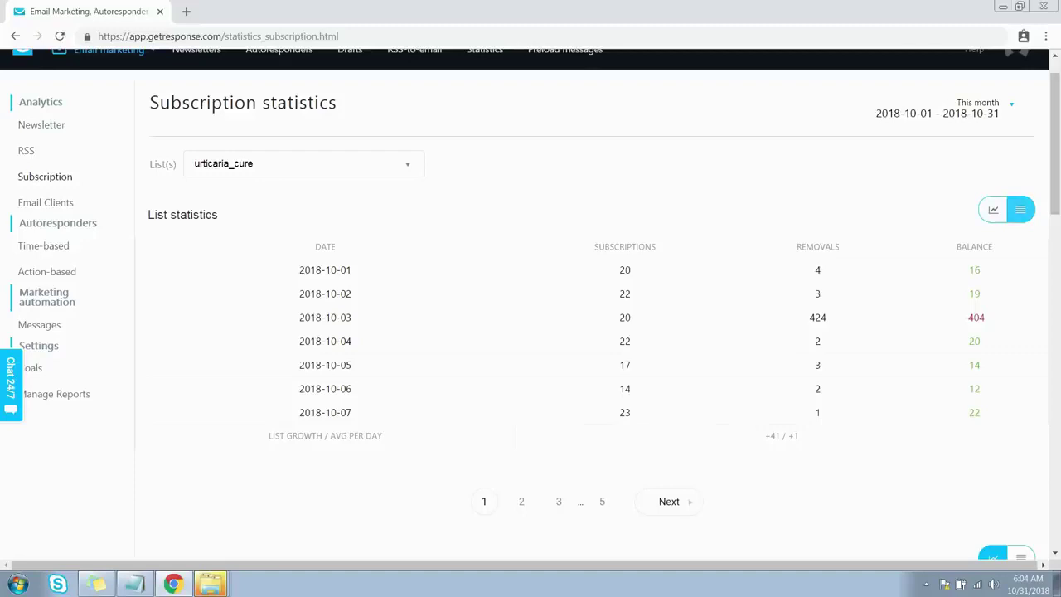
{"action": "scroll", "coordinate": [531, 316], "scroll_direction": "down", "scroll_amount": 2}
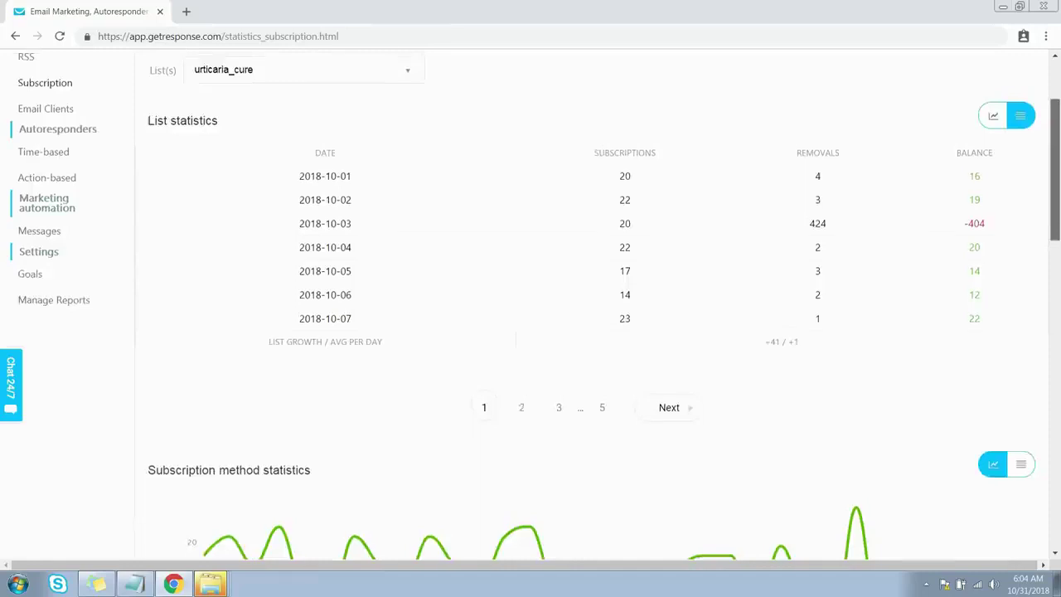
{"action": "scroll", "coordinate": [531, 315], "scroll_direction": "up", "scroll_amount": 2}
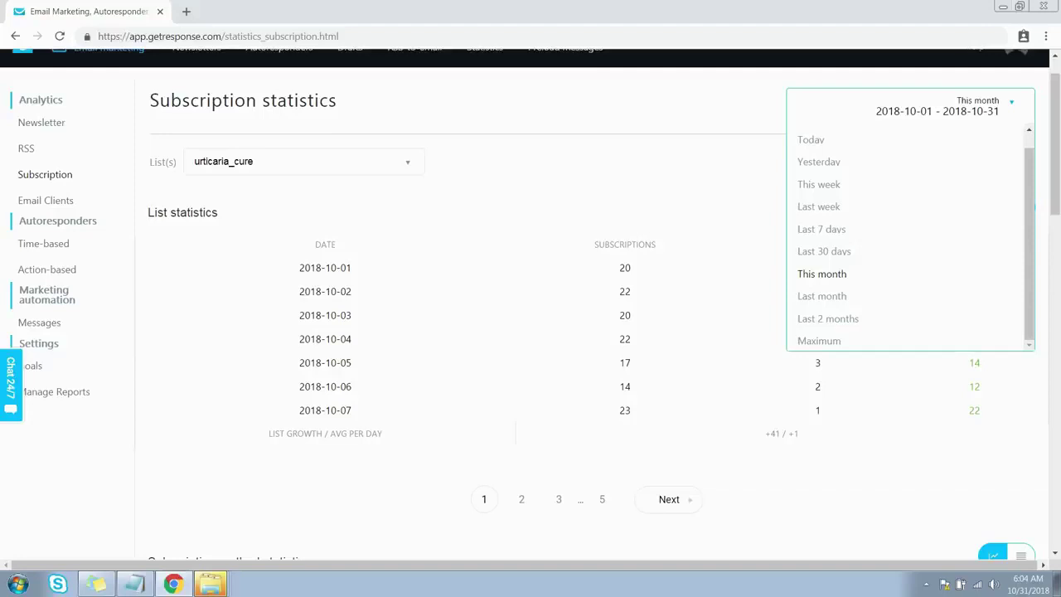
{"action": "left_click", "coordinate": [302, 161]}
{"action": "scroll", "coordinate": [302, 290], "scroll_direction": "up", "scroll_amount": 3}
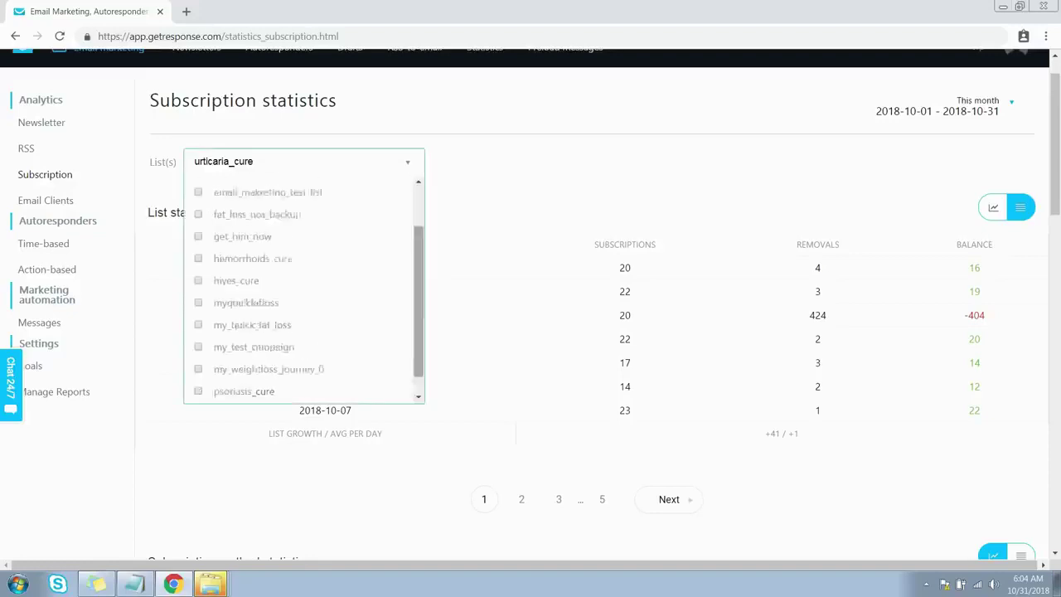
{"action": "scroll", "coordinate": [303, 290], "scroll_direction": "down", "scroll_amount": 1}
{"action": "scroll", "coordinate": [302, 291], "scroll_direction": "down", "scroll_amount": 2}
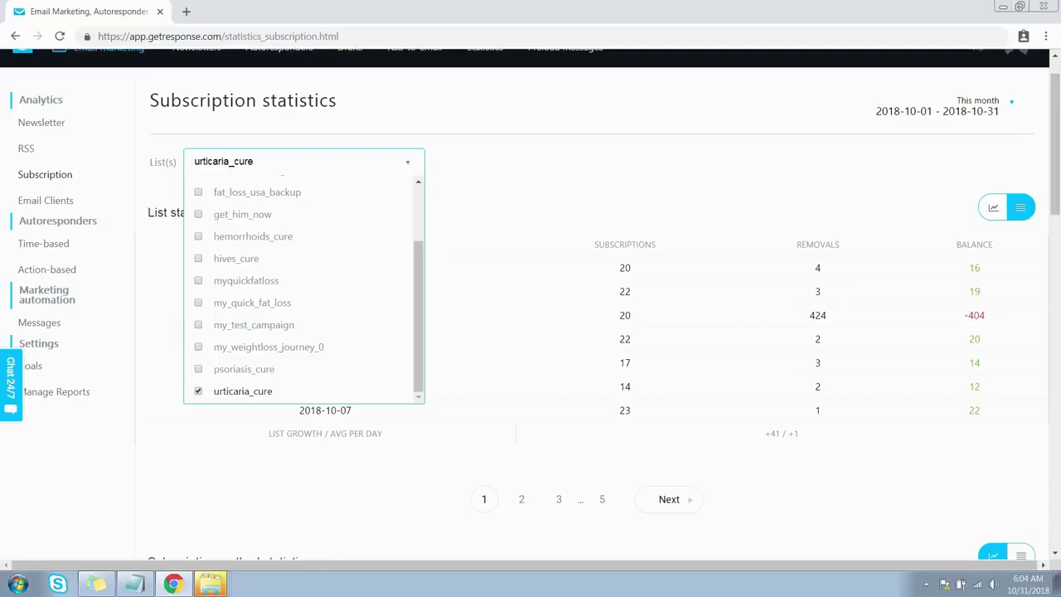
{"action": "scroll", "coordinate": [531, 331], "scroll_direction": "down", "scroll_amount": 15}
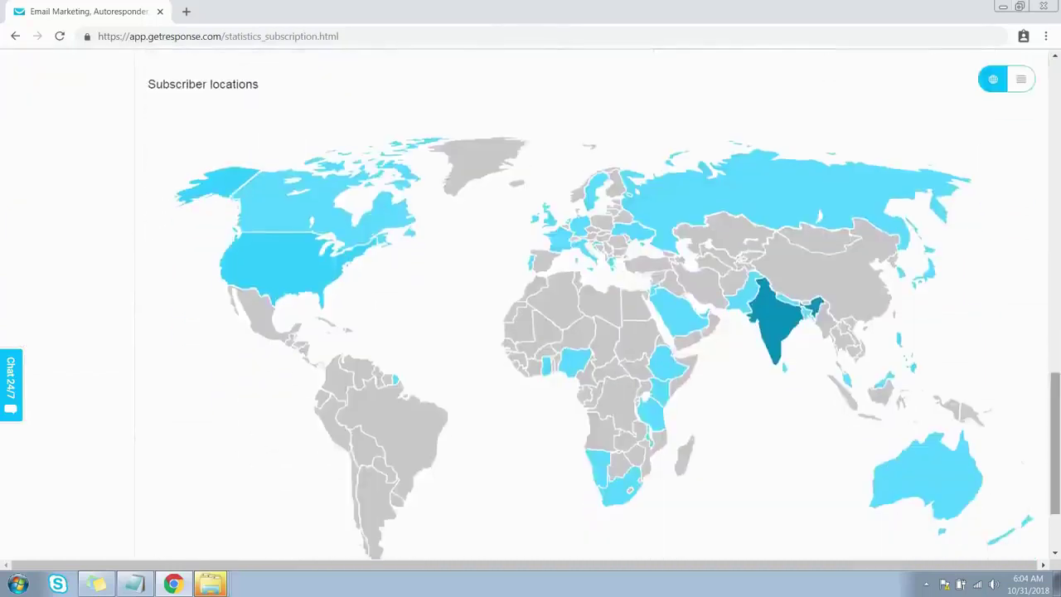
{"action": "mouse_move", "coordinate": [369, 220]}
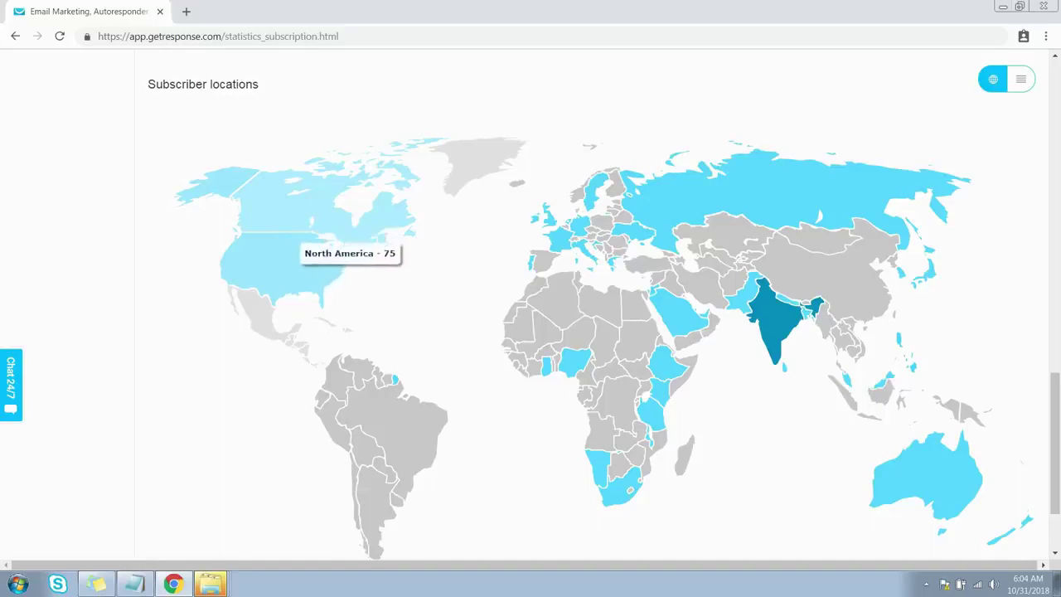
{"action": "scroll", "coordinate": [414, 220], "scroll_direction": "up", "scroll_amount": 15}
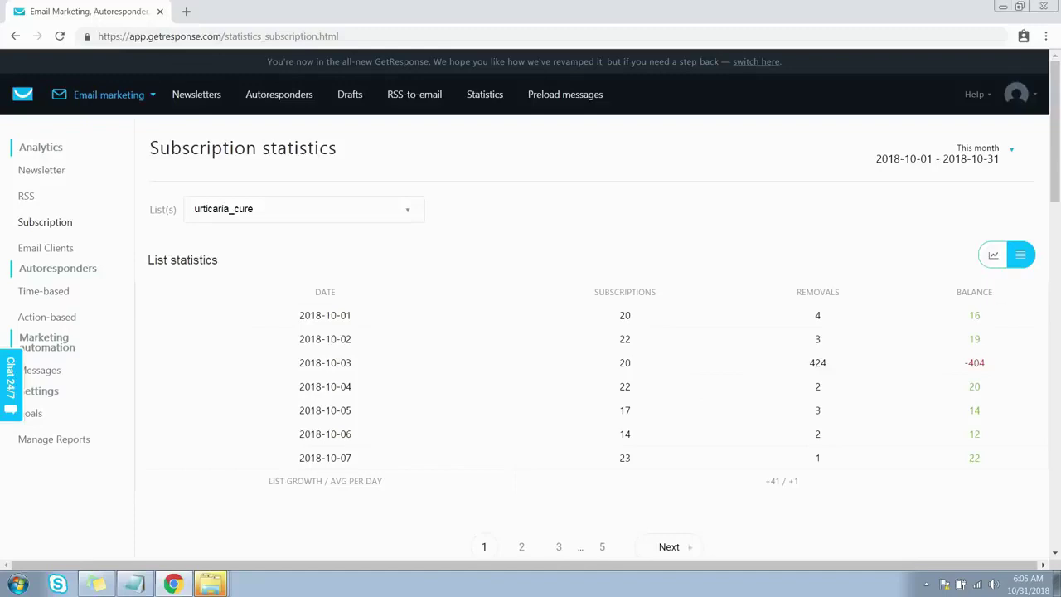
Step: Go to the List hygiene page from the Contacts menu
{"action": "left_click", "coordinate": [109, 94]}
{"action": "left_click", "coordinate": [95, 159]}
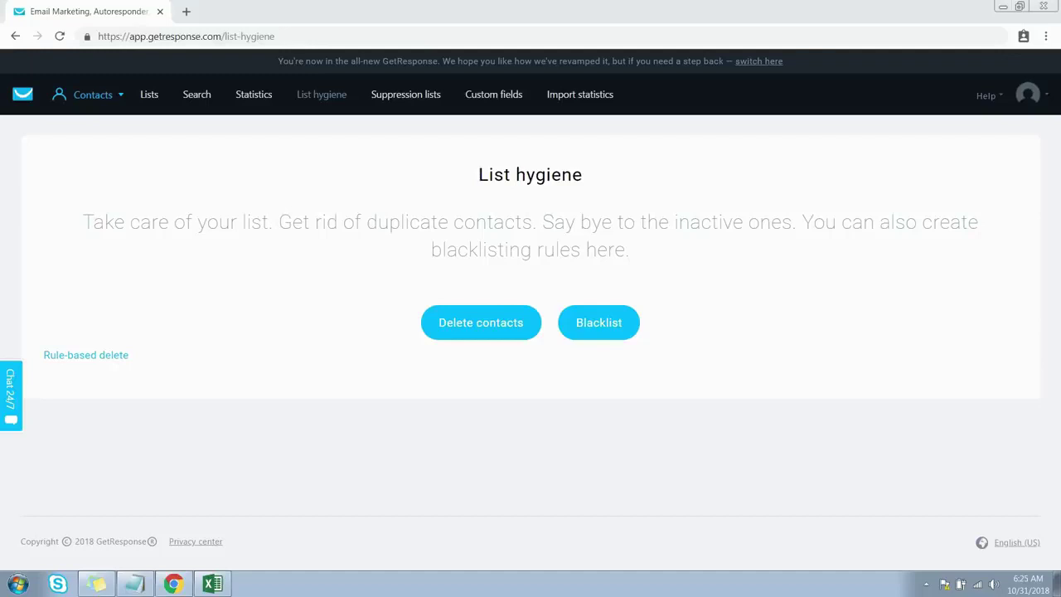
Step: Start Delete contacts and choose urticaria_cure as the list to delete from
{"action": "left_click", "coordinate": [481, 323]}
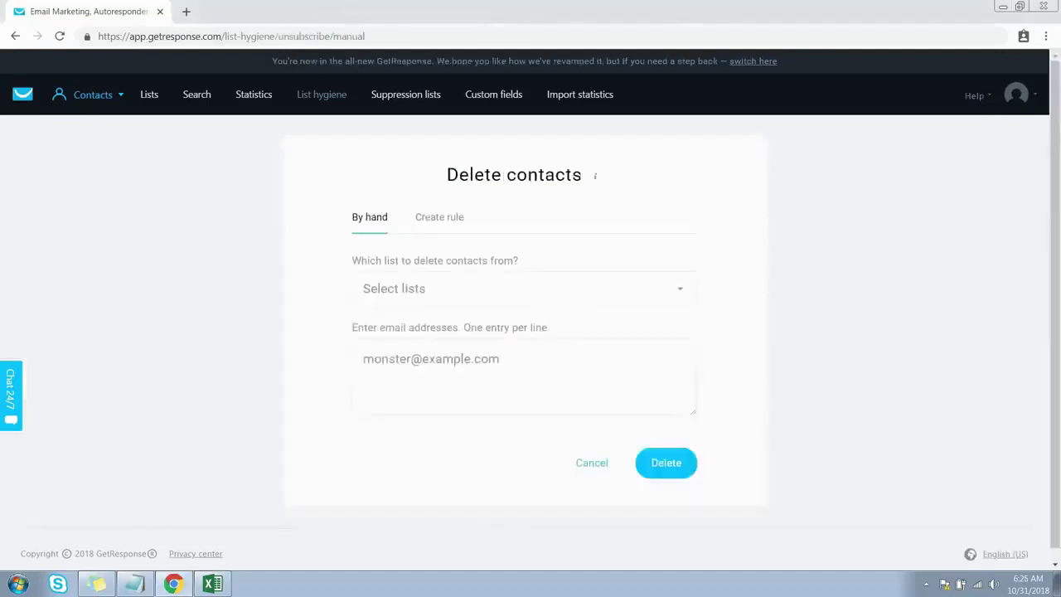
{"action": "left_click", "coordinate": [524, 287]}
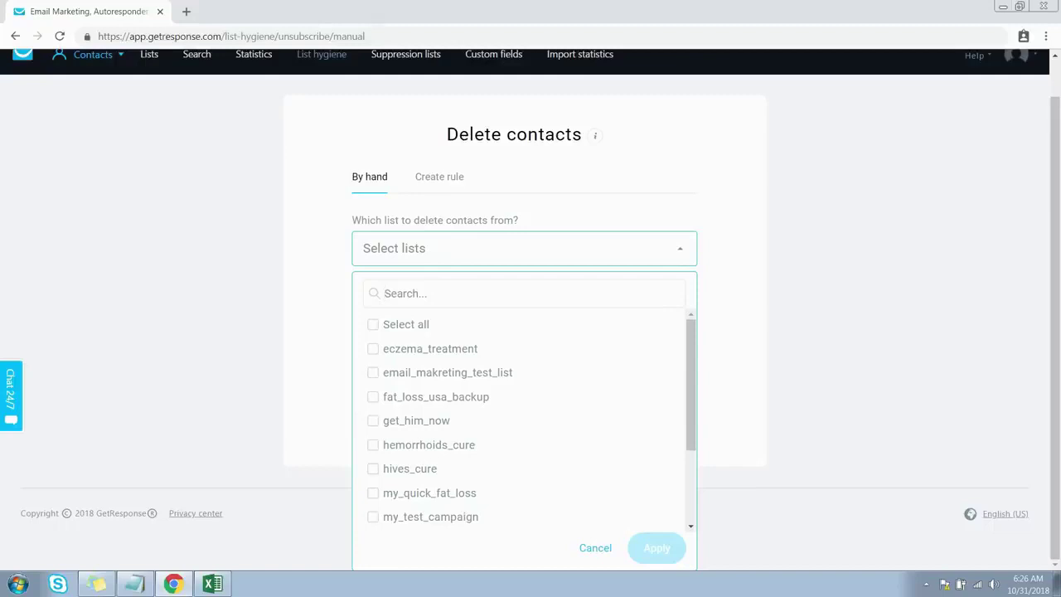
{"action": "scroll", "coordinate": [524, 415], "scroll_direction": "down", "scroll_amount": 3}
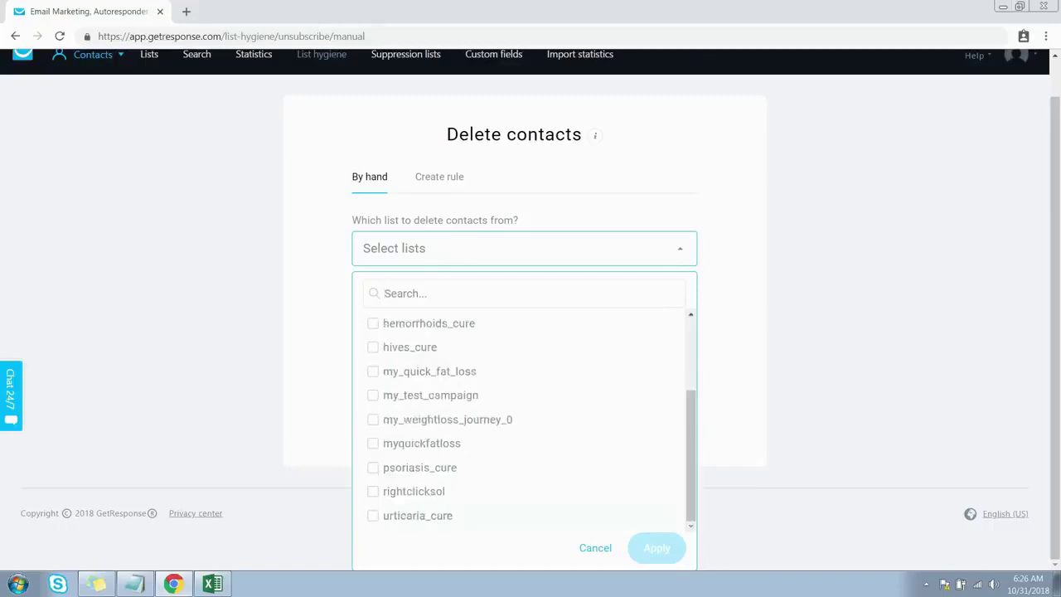
{"action": "left_click", "coordinate": [373, 515]}
{"action": "left_click", "coordinate": [657, 548]}
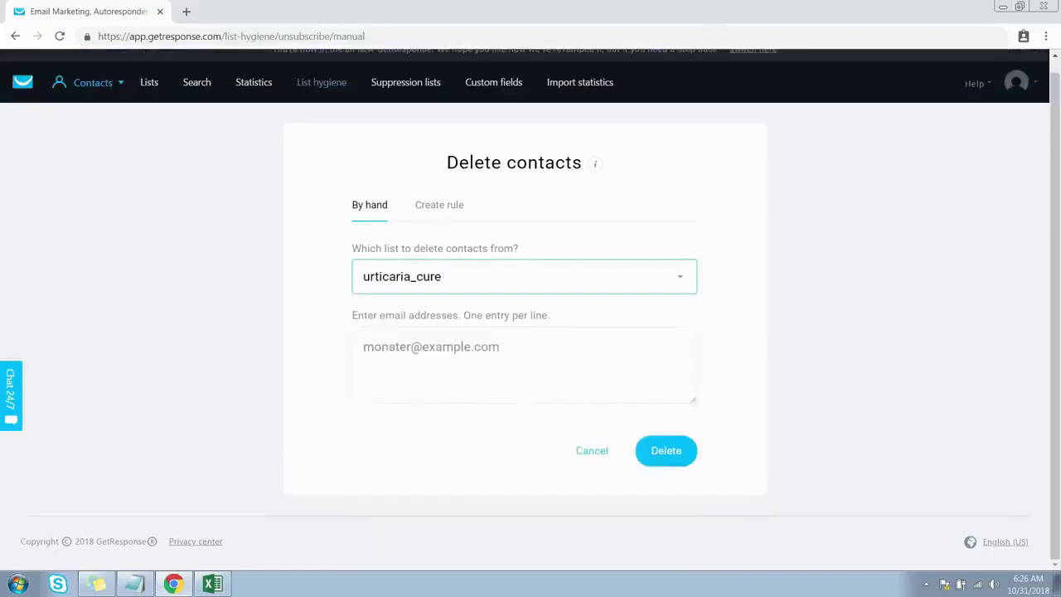
Step: Paste the five email addresses copied from Excel into the email address box
{"action": "left_click", "coordinate": [365, 346]}
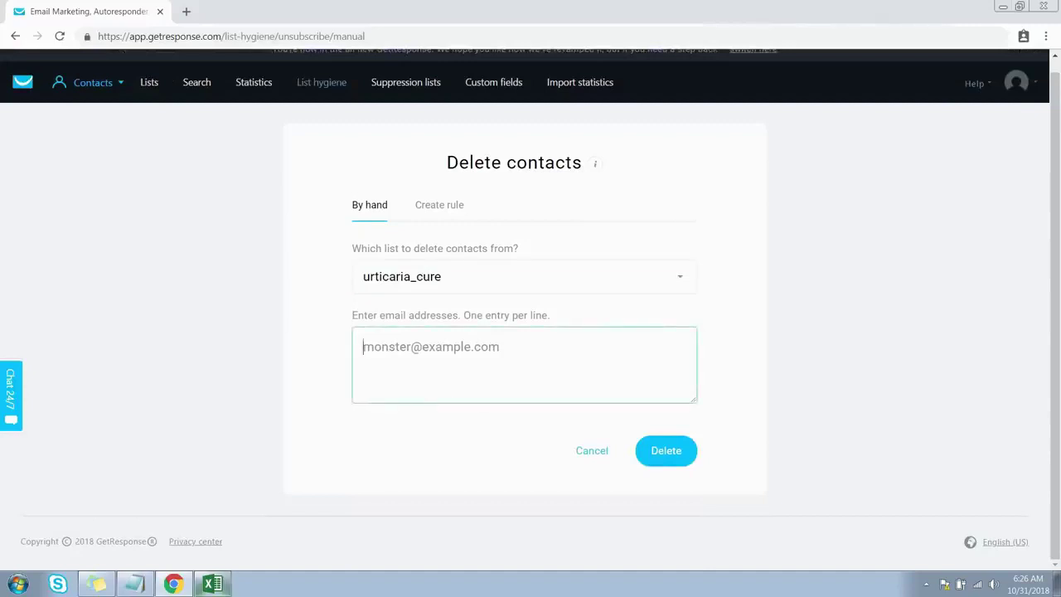
{"action": "left_click", "coordinate": [212, 584]}
{"action": "key", "text": "alt+Tab"}
{"action": "key", "text": "ctrl+v"}
{"action": "key", "text": "BackSpace"}
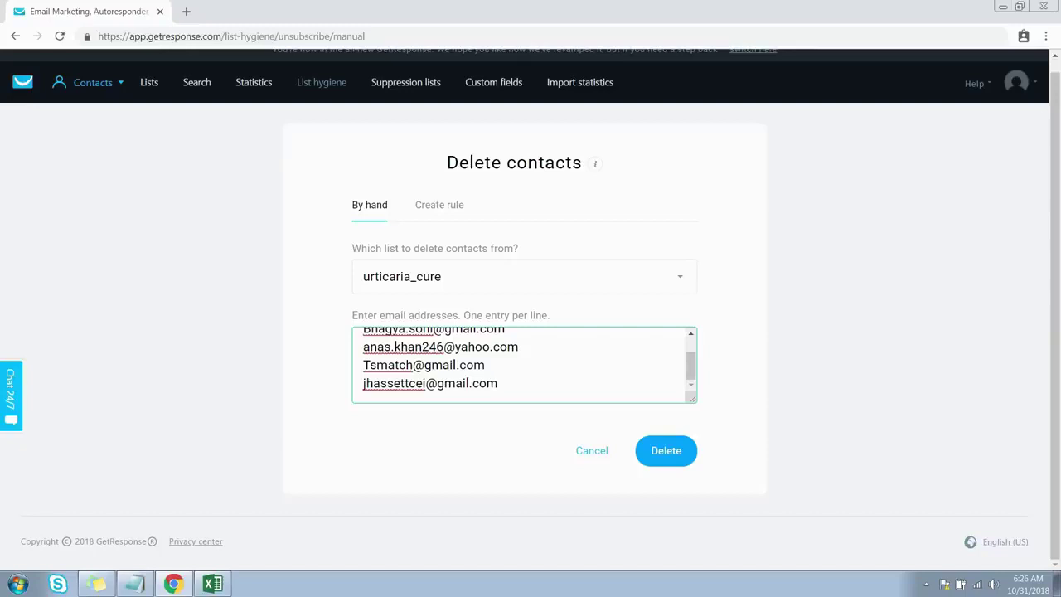
{"action": "key", "text": "ctrl+a"}
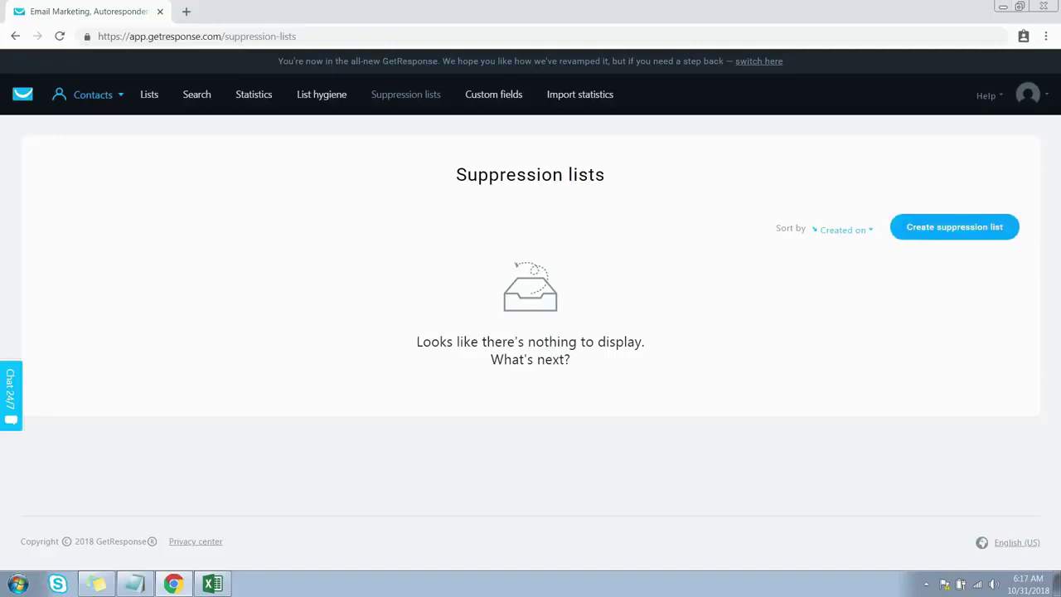
{"action": "left_click", "coordinate": [954, 227]}
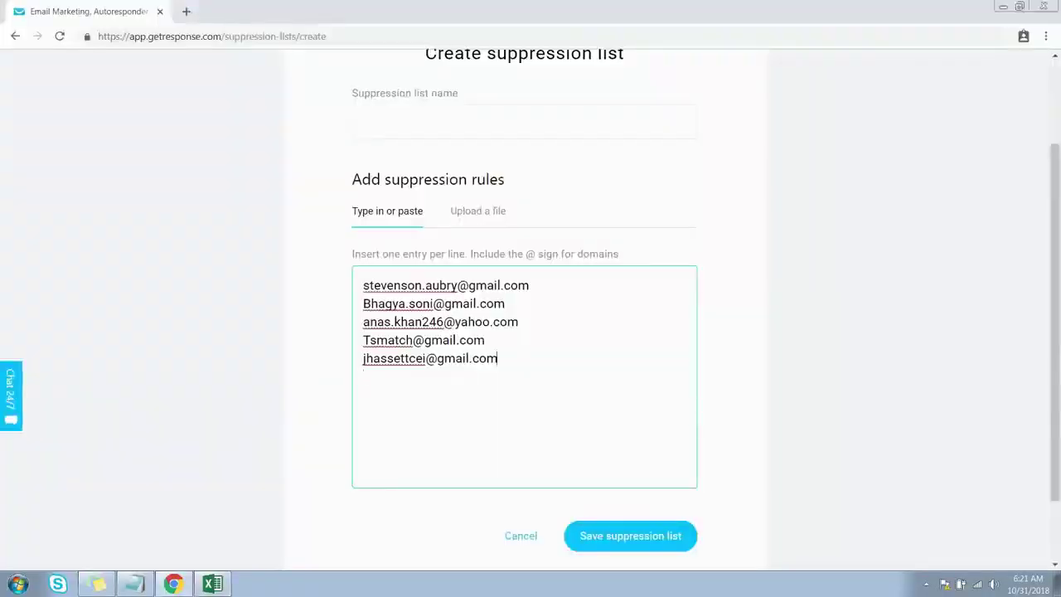
{"action": "key", "text": "BackSpace"}
{"action": "scroll", "coordinate": [524, 373], "scroll_direction": "up", "scroll_amount": 1}
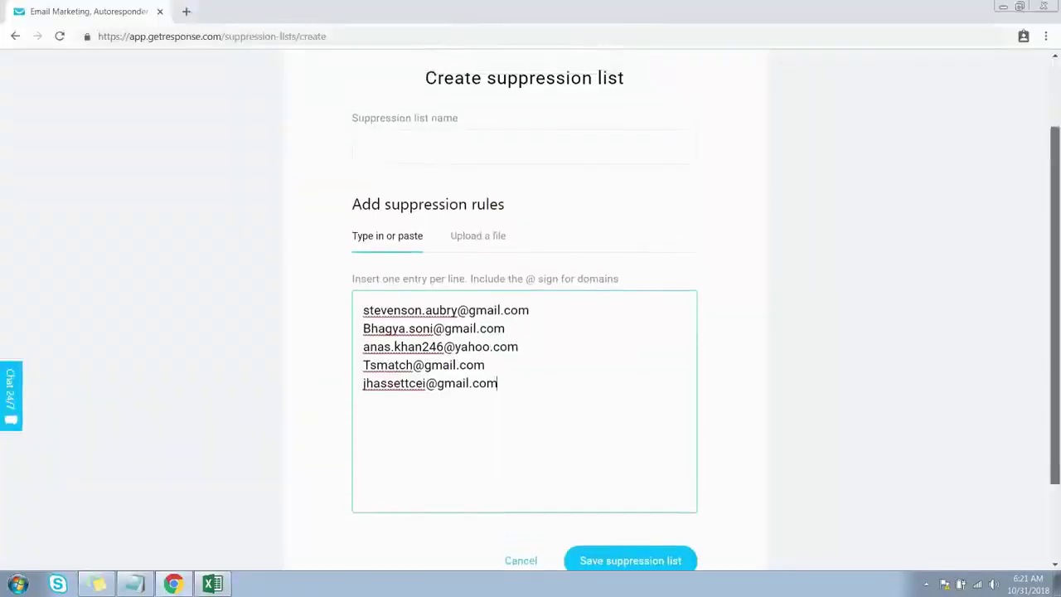
{"action": "scroll", "coordinate": [524, 373], "scroll_direction": "down", "scroll_amount": 1}
{"action": "key", "text": "Return"}
{"action": "type", "text": "@domain"}
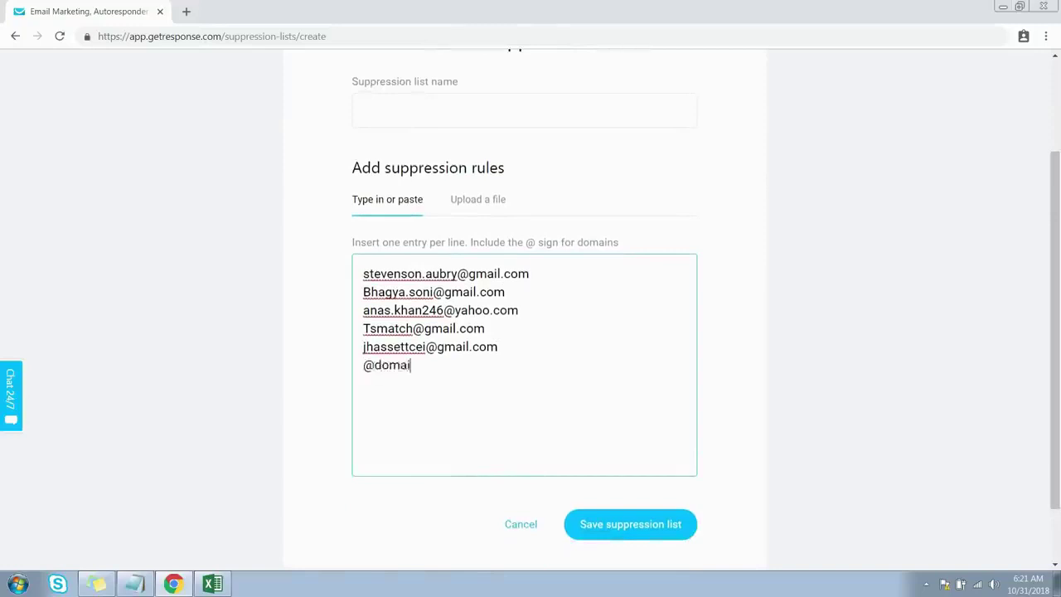
{"action": "type", "text": ".com"}
{"action": "scroll", "coordinate": [524, 365], "scroll_direction": "down", "scroll_amount": 1}
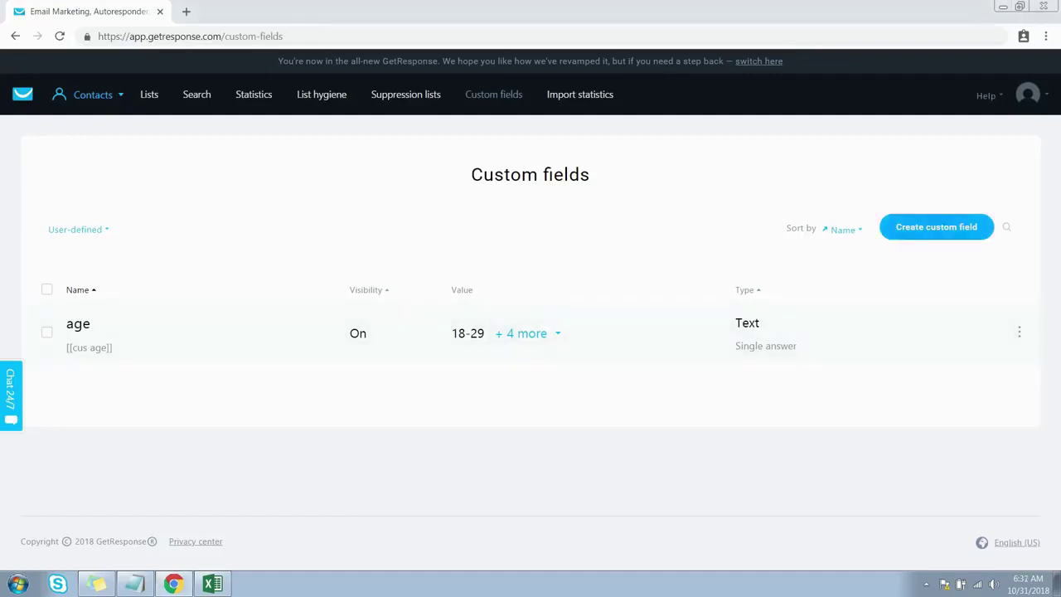
Step: Create a custom field fax_number of type Phone, shown as a line of text, with a default number
{"action": "left_click", "coordinate": [937, 226]}
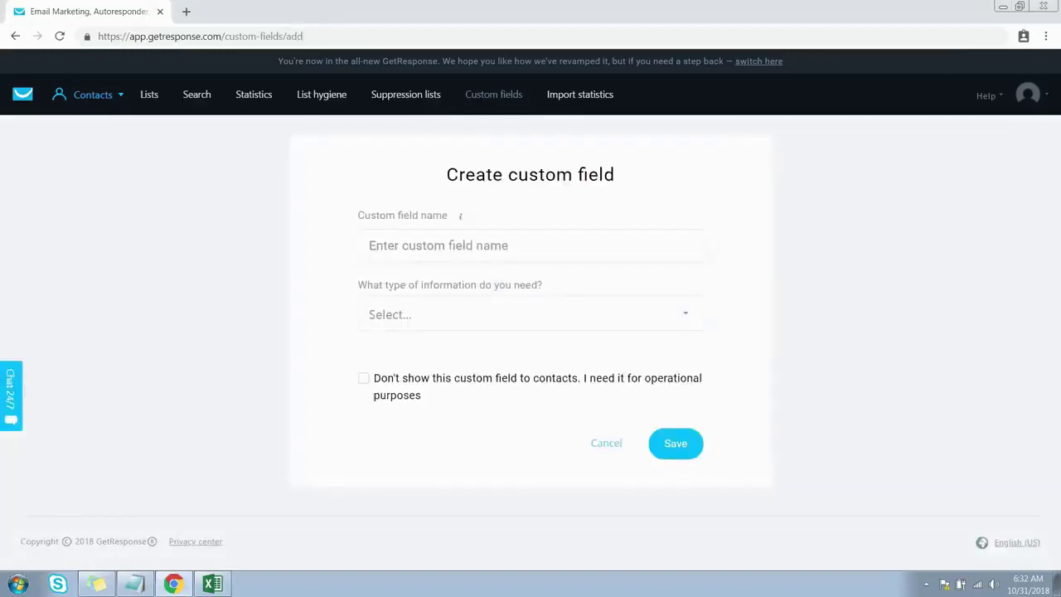
{"action": "type", "text": "fax_number"}
{"action": "left_click", "coordinate": [530, 315]}
{"action": "scroll", "coordinate": [531, 439], "scroll_direction": "down", "scroll_amount": 3}
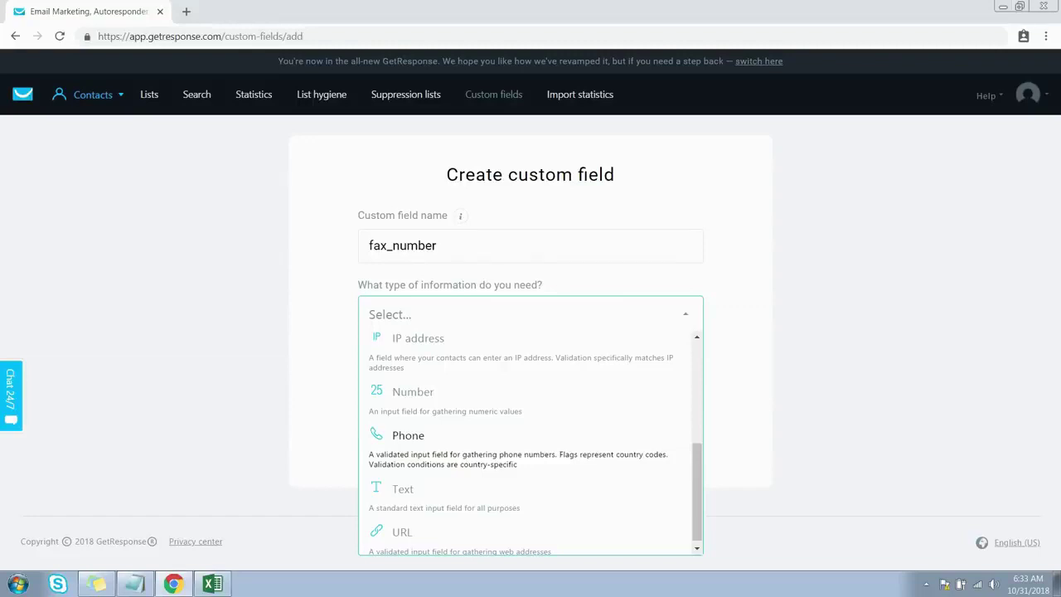
{"action": "scroll", "coordinate": [531, 439], "scroll_direction": "up", "scroll_amount": 5}
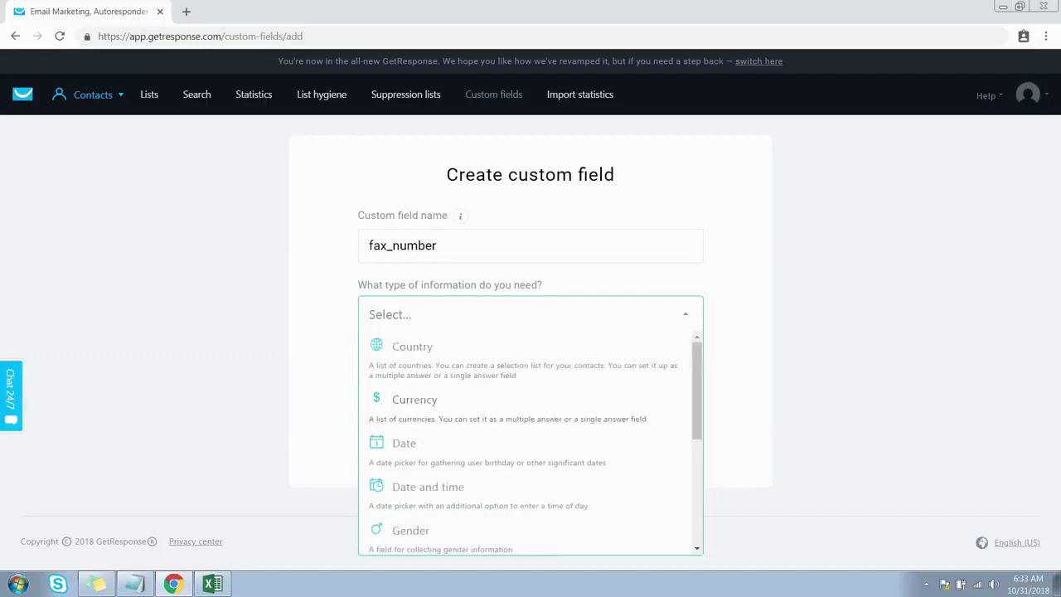
{"action": "scroll", "coordinate": [530, 443], "scroll_direction": "down", "scroll_amount": 5}
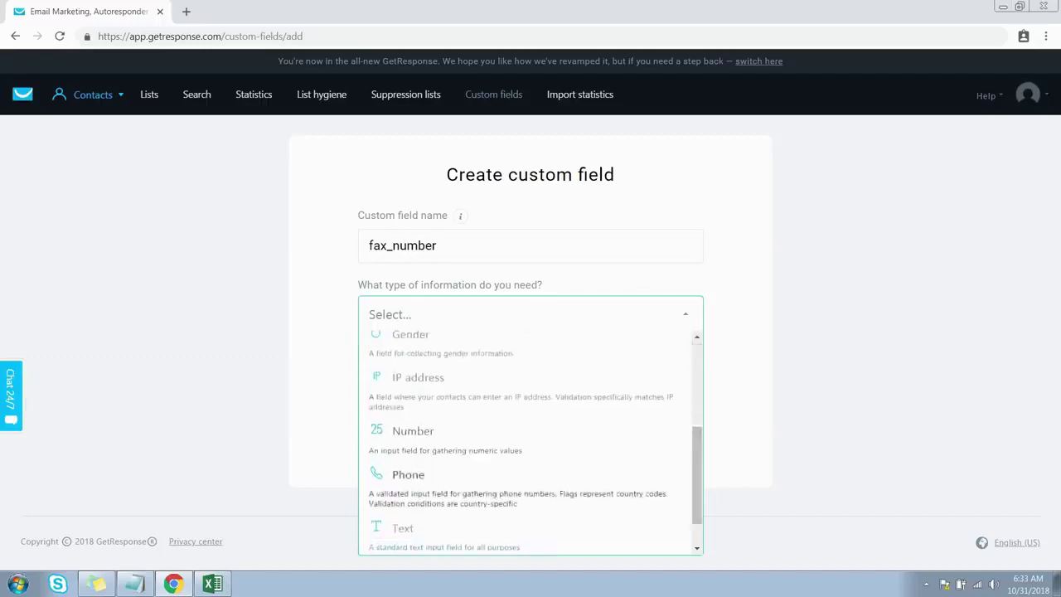
{"action": "left_click", "coordinate": [408, 474]}
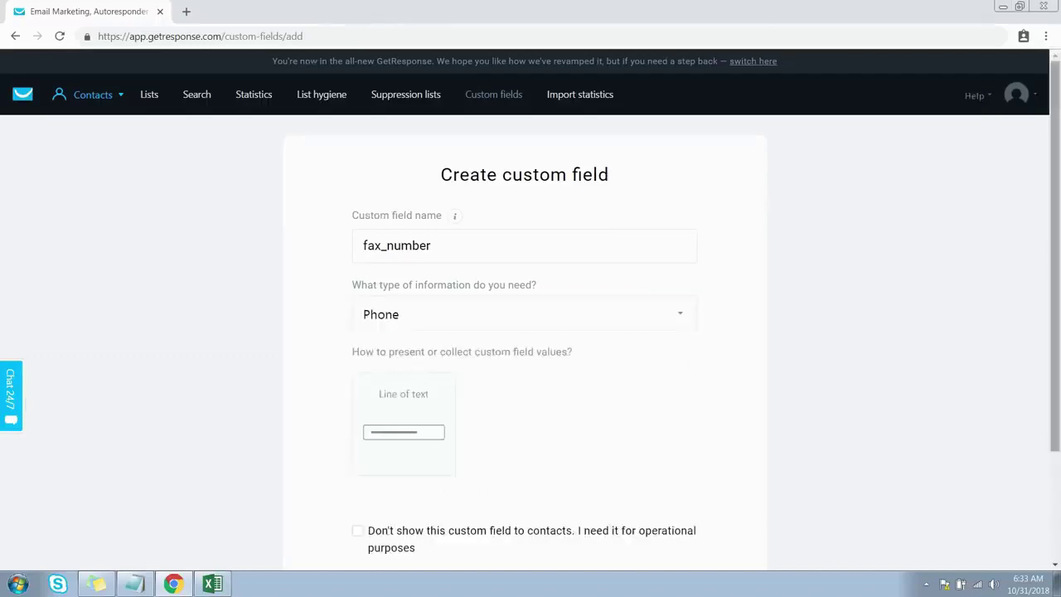
{"action": "left_click", "coordinate": [403, 423]}
{"action": "scroll", "coordinate": [404, 373], "scroll_direction": "down", "scroll_amount": 2}
{"action": "left_click", "coordinate": [403, 346]}
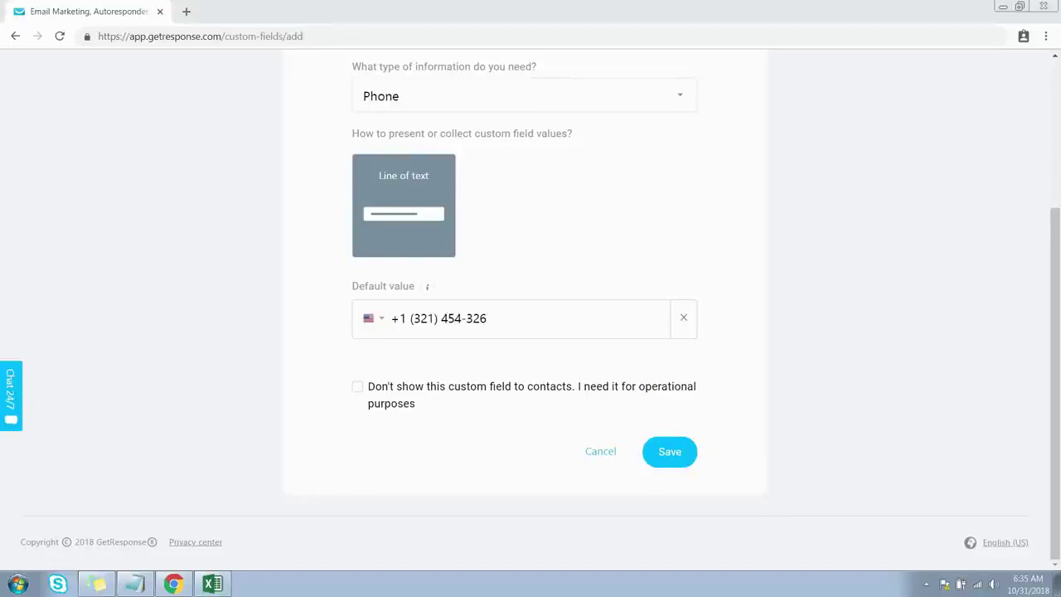
{"action": "key", "text": "Return"}
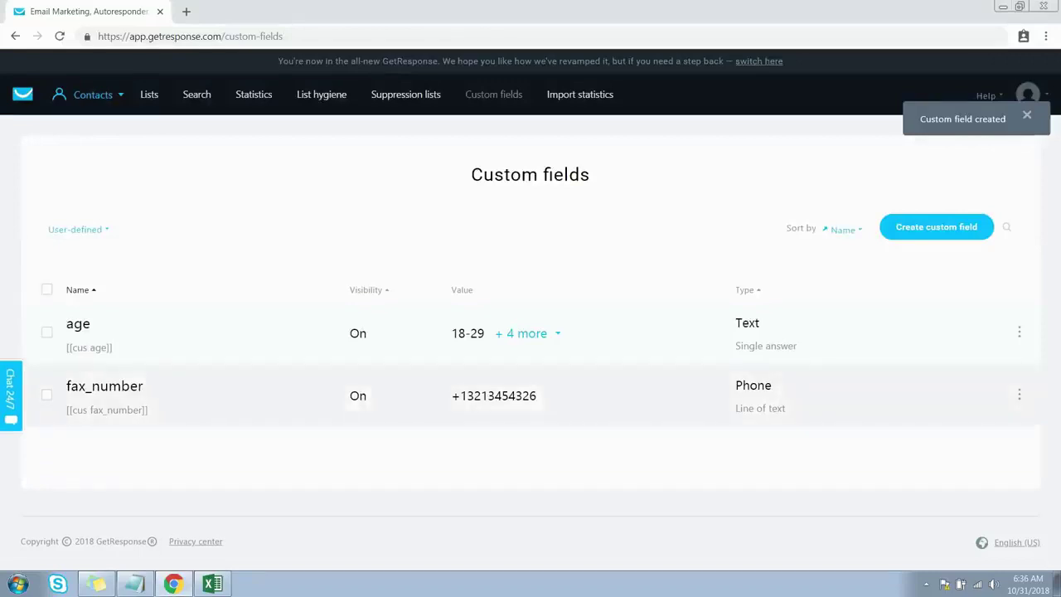
{"action": "left_click", "coordinate": [1019, 395]}
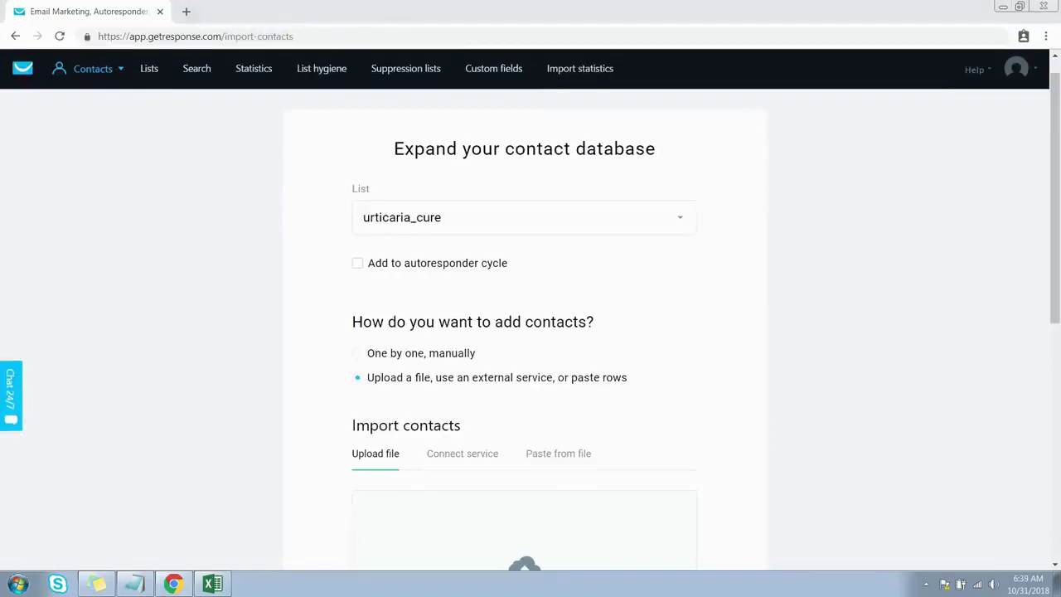
Step: Target the my_test_campaign list and keep Upload a file as the import method
{"action": "left_click", "coordinate": [524, 217]}
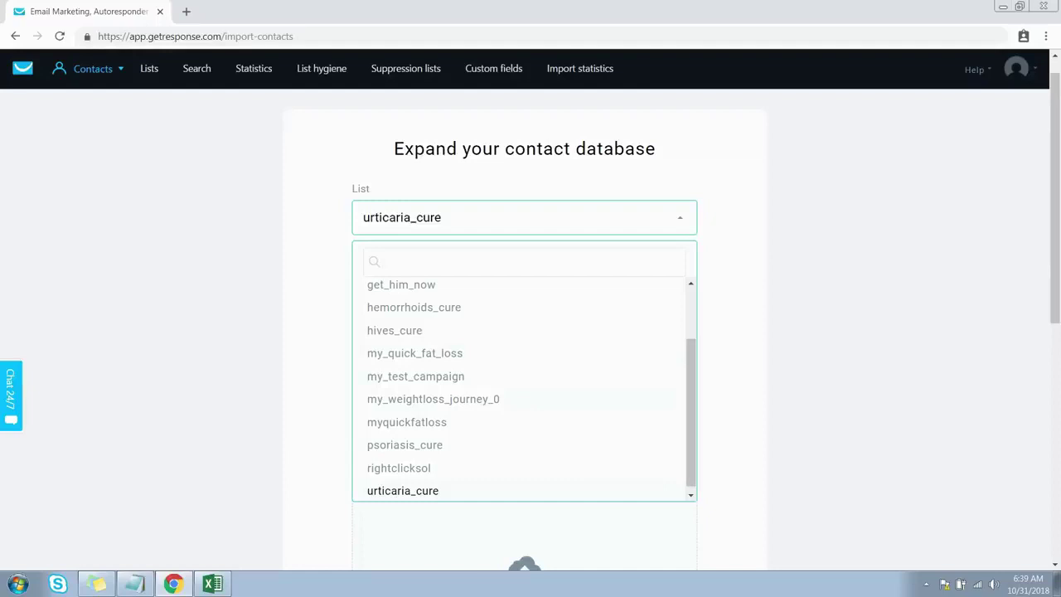
{"action": "left_click", "coordinate": [416, 375]}
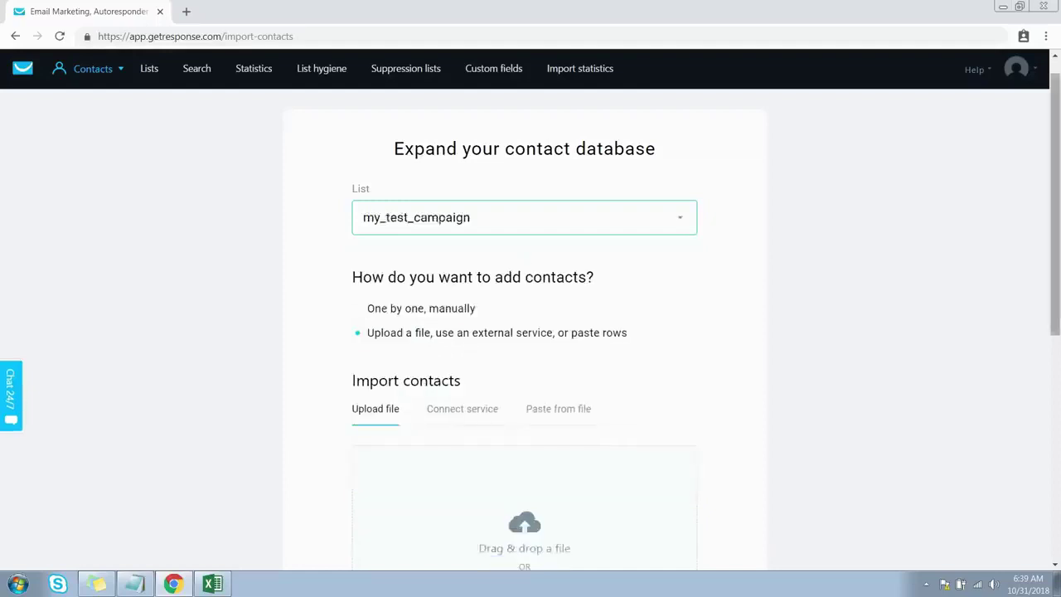
{"action": "scroll", "coordinate": [531, 332], "scroll_direction": "down", "scroll_amount": 1}
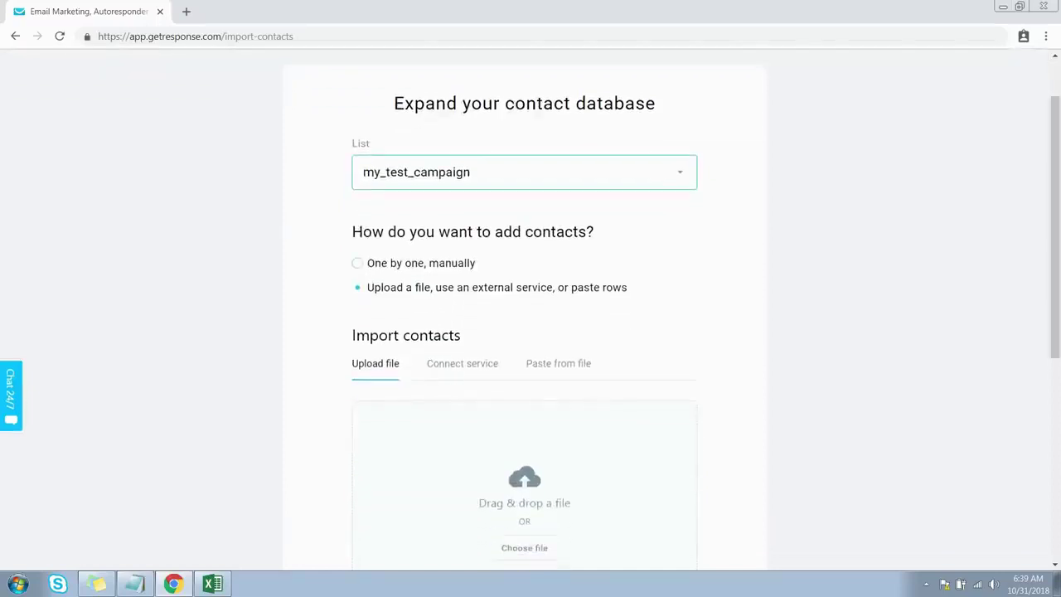
{"action": "left_click", "coordinate": [357, 263]}
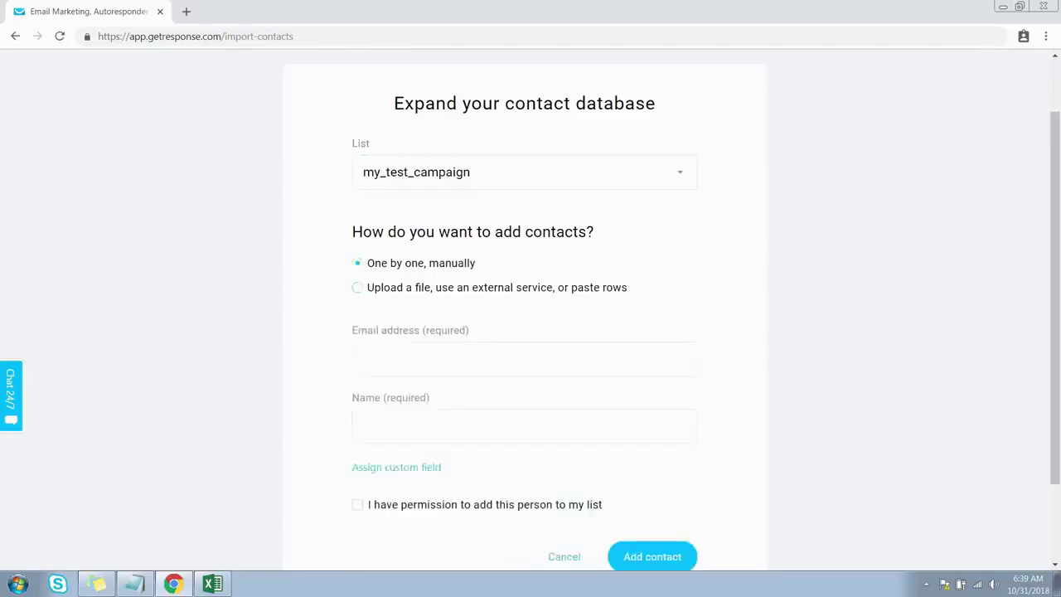
{"action": "left_click", "coordinate": [358, 287]}
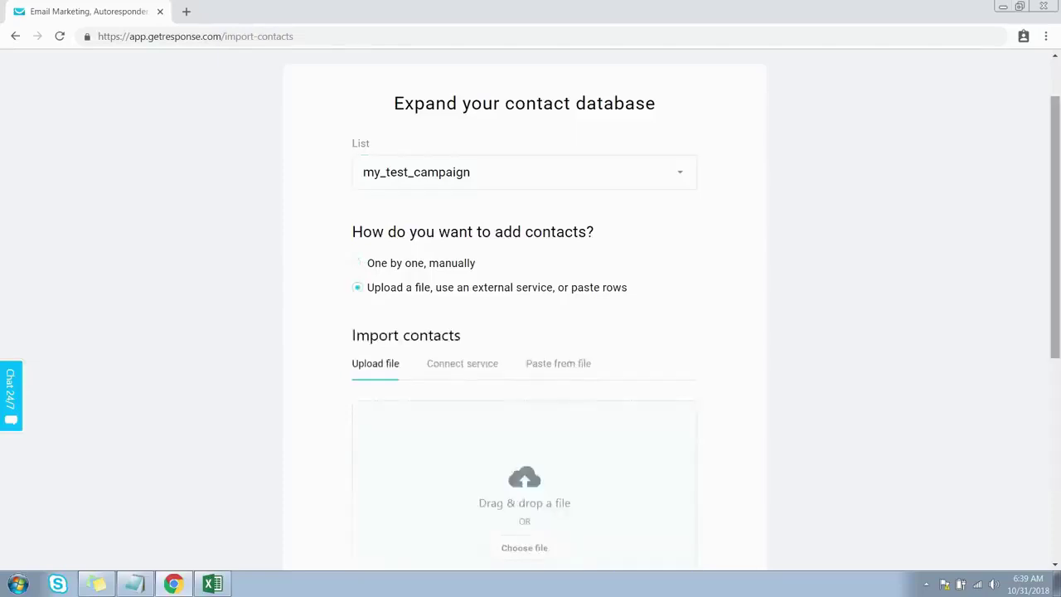
{"action": "scroll", "coordinate": [531, 332], "scroll_direction": "down", "scroll_amount": 3}
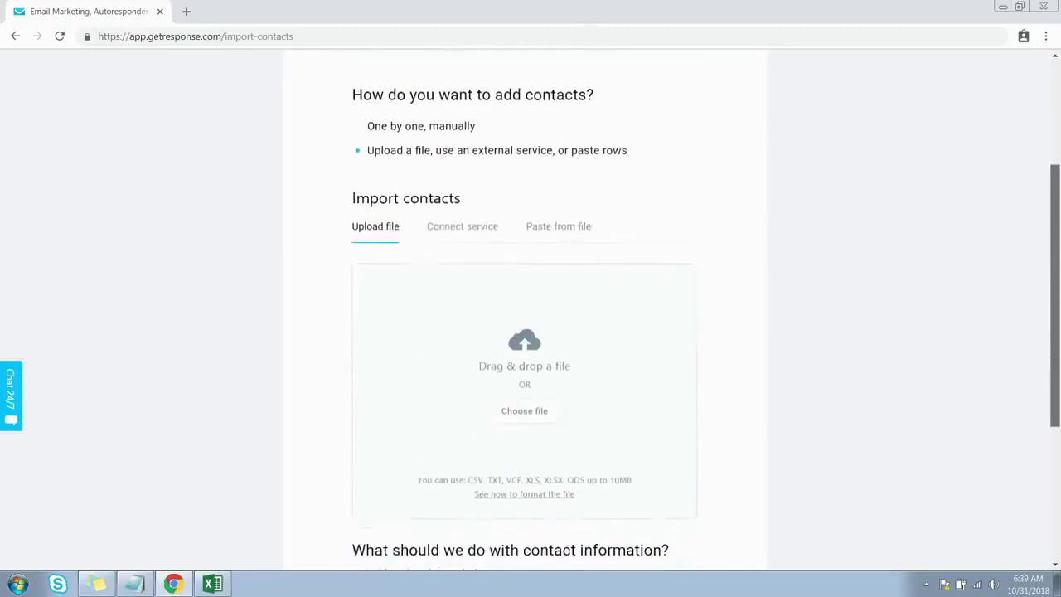
{"action": "scroll", "coordinate": [530, 332], "scroll_direction": "up", "scroll_amount": 1}
{"action": "scroll", "coordinate": [531, 332], "scroll_direction": "down", "scroll_amount": 1}
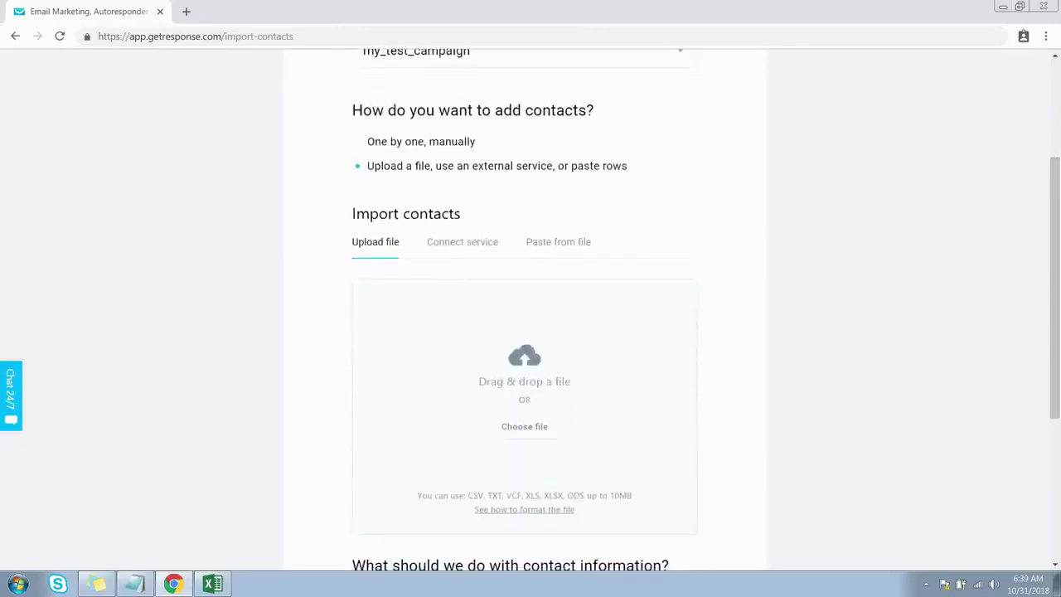
Step: Choose contacts-31-10-1018.csv from the Downloads folder as the upload file
{"action": "left_click", "coordinate": [524, 426]}
{"action": "left_click", "coordinate": [58, 106]}
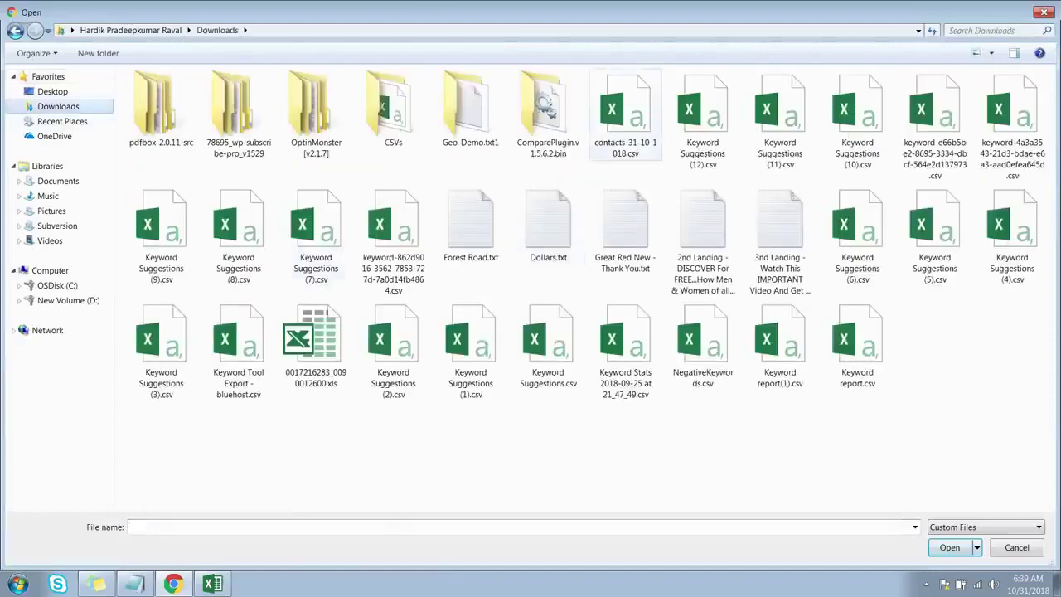
{"action": "double_click", "coordinate": [626, 116]}
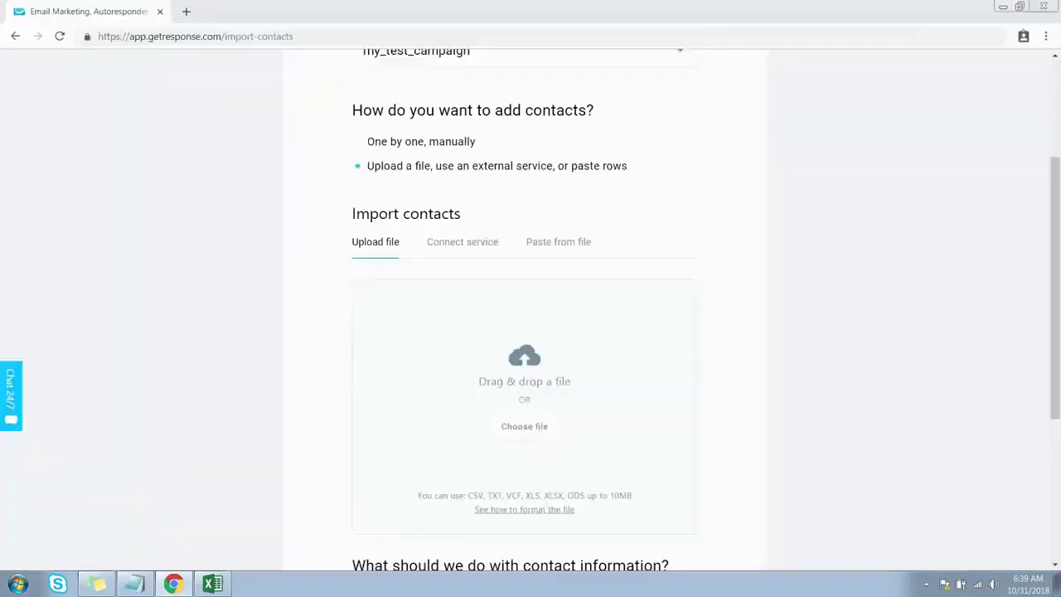
{"action": "left_click", "coordinate": [462, 242]}
{"action": "scroll", "coordinate": [461, 241], "scroll_direction": "down", "scroll_amount": 1}
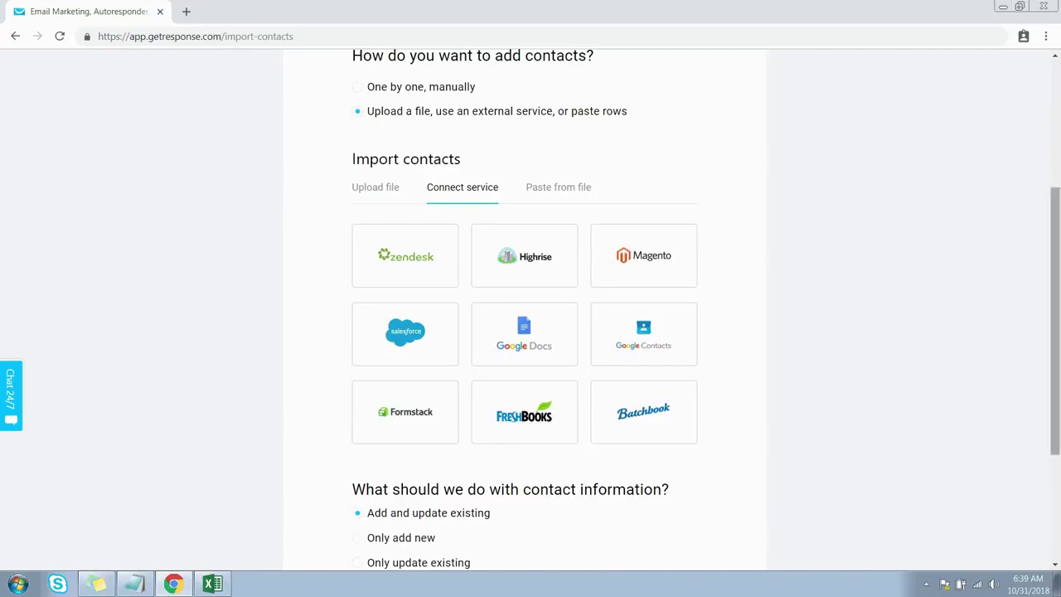
Step: Confirm permission to add the contacts and start importing the 820 ready contacts
{"action": "scroll", "coordinate": [531, 331], "scroll_direction": "down", "scroll_amount": 3}
{"action": "scroll", "coordinate": [531, 331], "scroll_direction": "up", "scroll_amount": 4}
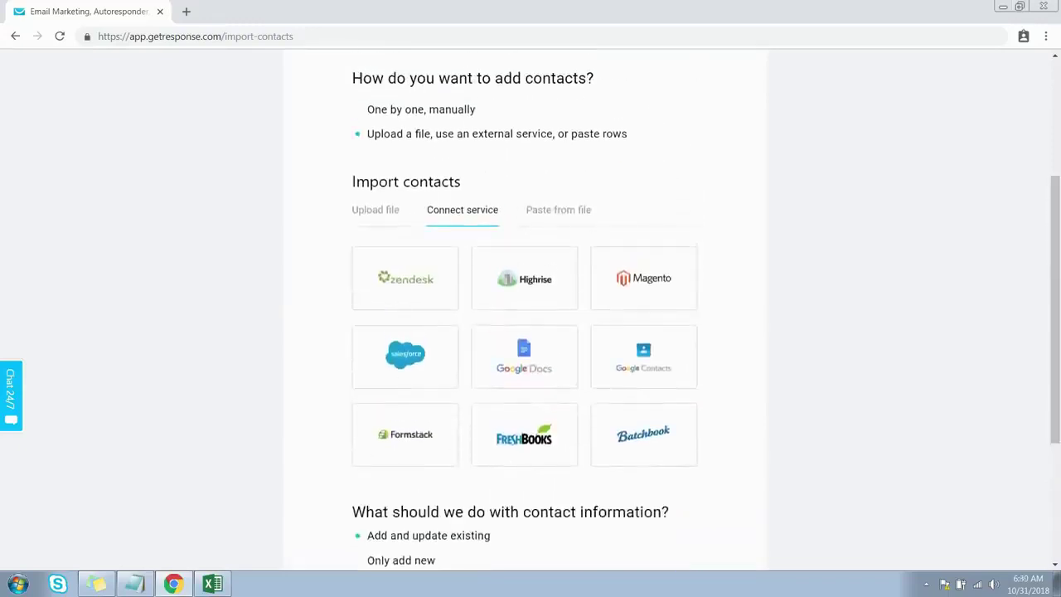
{"action": "left_click", "coordinate": [558, 210]}
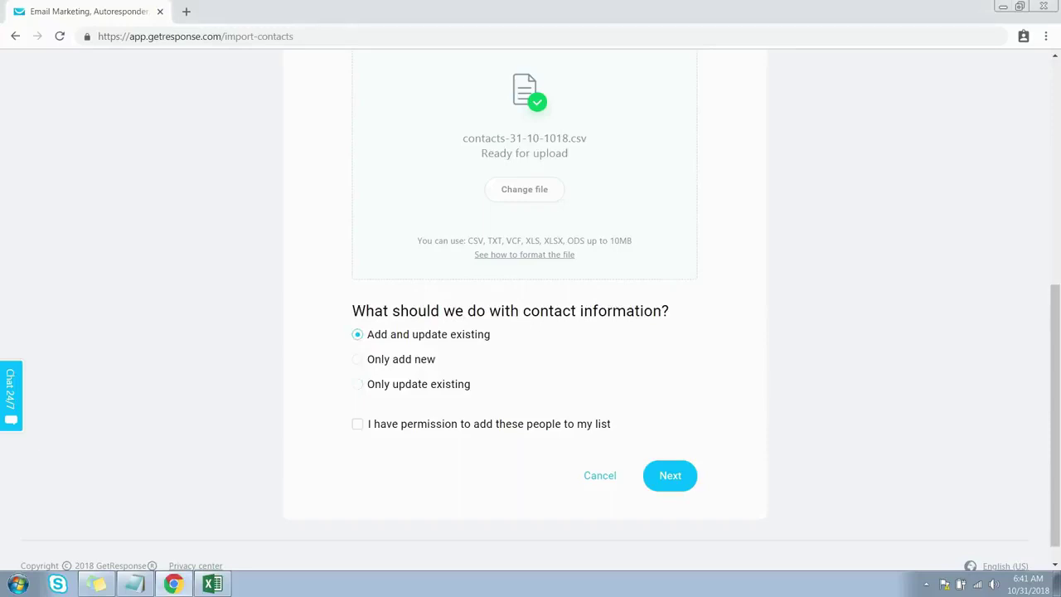
{"action": "left_click", "coordinate": [357, 424]}
{"action": "left_click", "coordinate": [670, 475]}
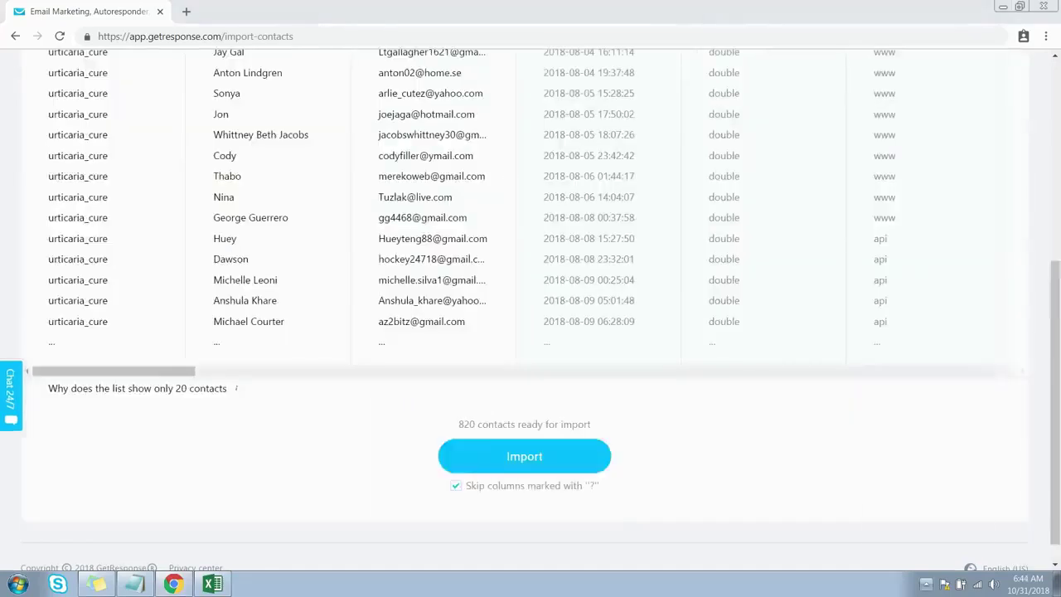
{"action": "left_click", "coordinate": [926, 584]}
{"action": "key", "text": "Escape"}
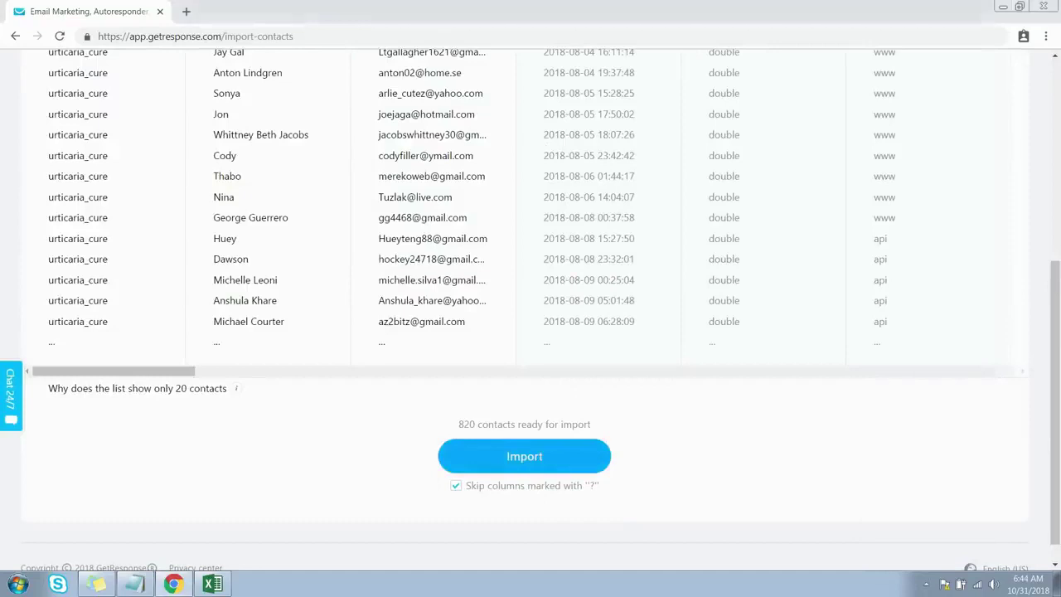
{"action": "left_click", "coordinate": [524, 456]}
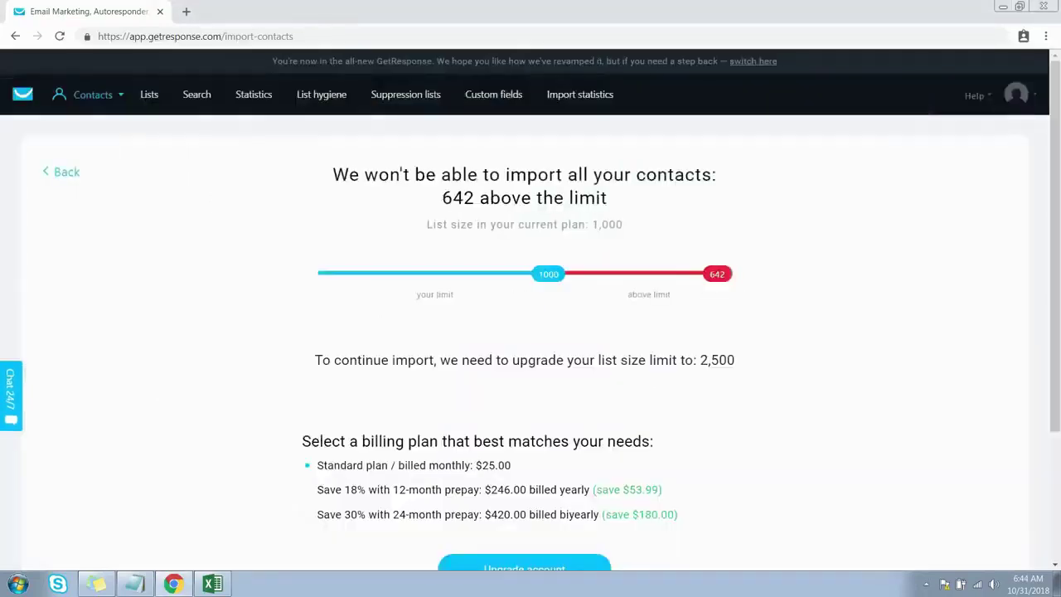
Step: On the upgrade page, choose to import as many contacts as the plan allows
{"action": "scroll", "coordinate": [531, 309], "scroll_direction": "down", "scroll_amount": 1}
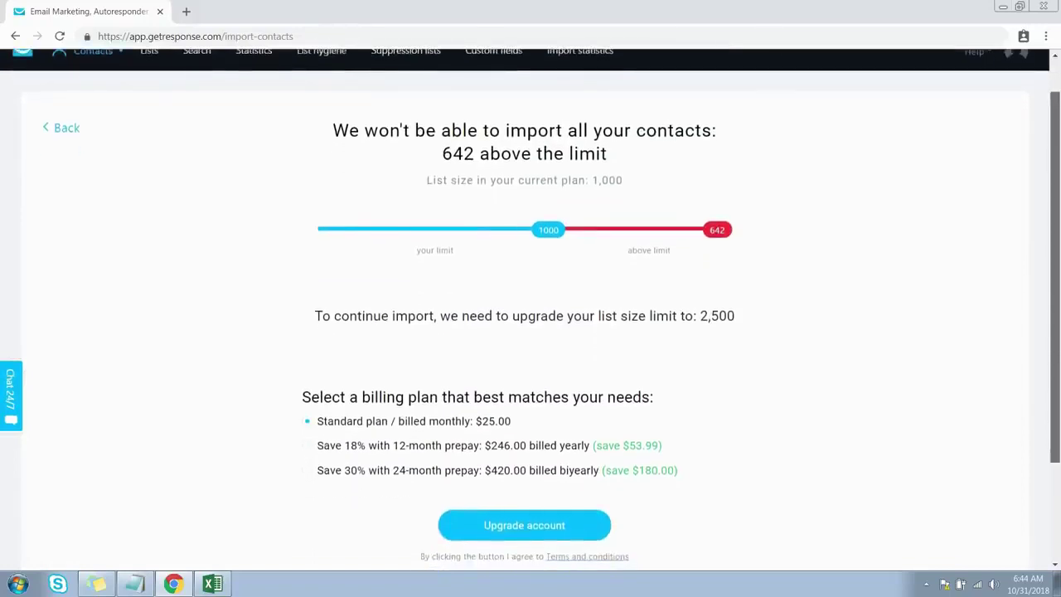
{"action": "scroll", "coordinate": [531, 310], "scroll_direction": "down", "scroll_amount": 1}
{"action": "scroll", "coordinate": [530, 309], "scroll_direction": "up", "scroll_amount": 1}
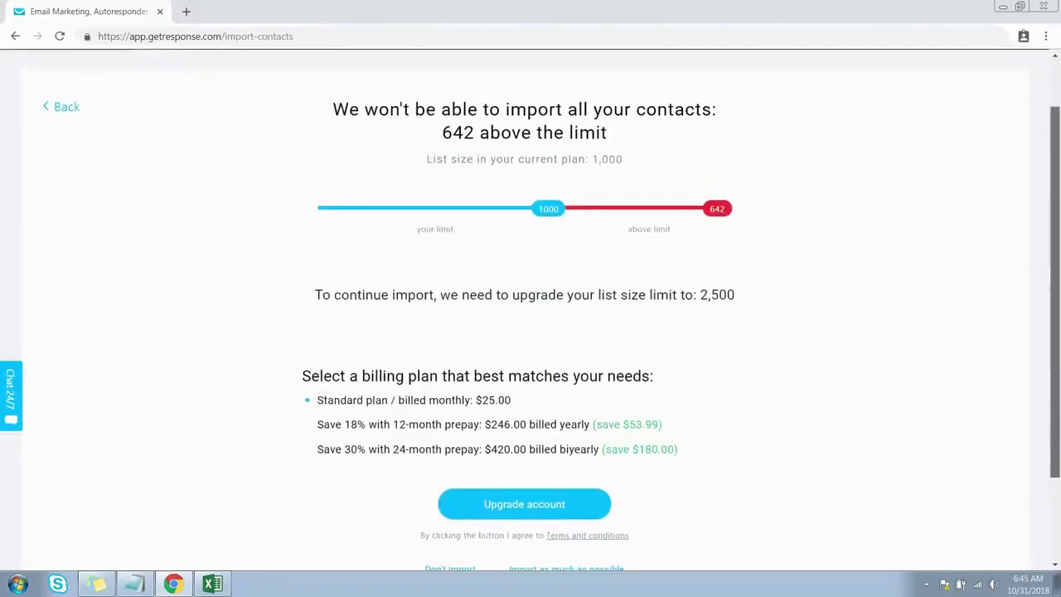
{"action": "scroll", "coordinate": [531, 309], "scroll_direction": "up", "scroll_amount": 1}
{"action": "scroll", "coordinate": [530, 309], "scroll_direction": "up", "scroll_amount": 1}
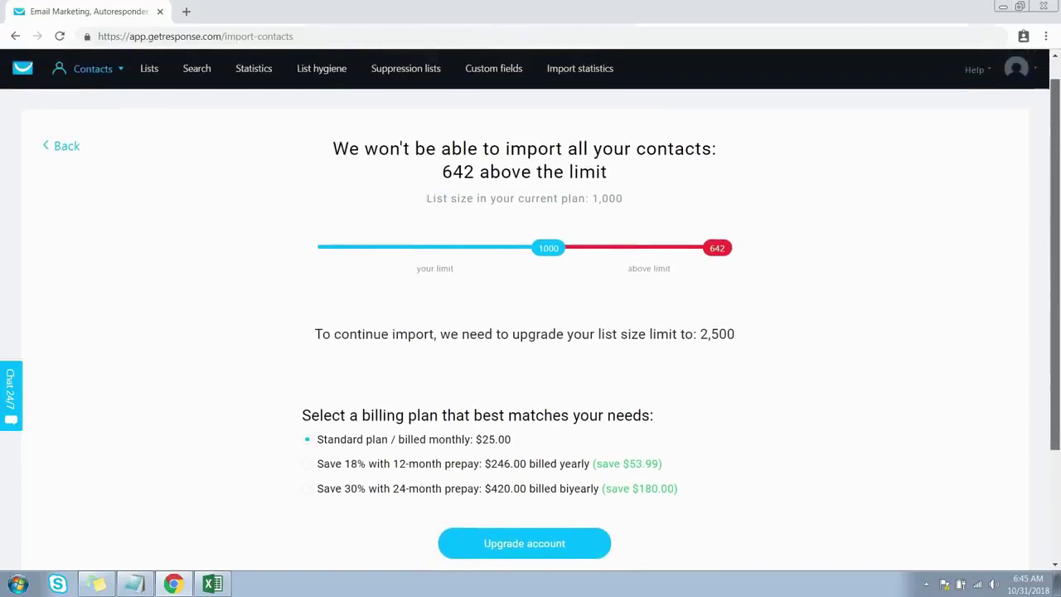
{"action": "scroll", "coordinate": [531, 309], "scroll_direction": "down", "scroll_amount": 2}
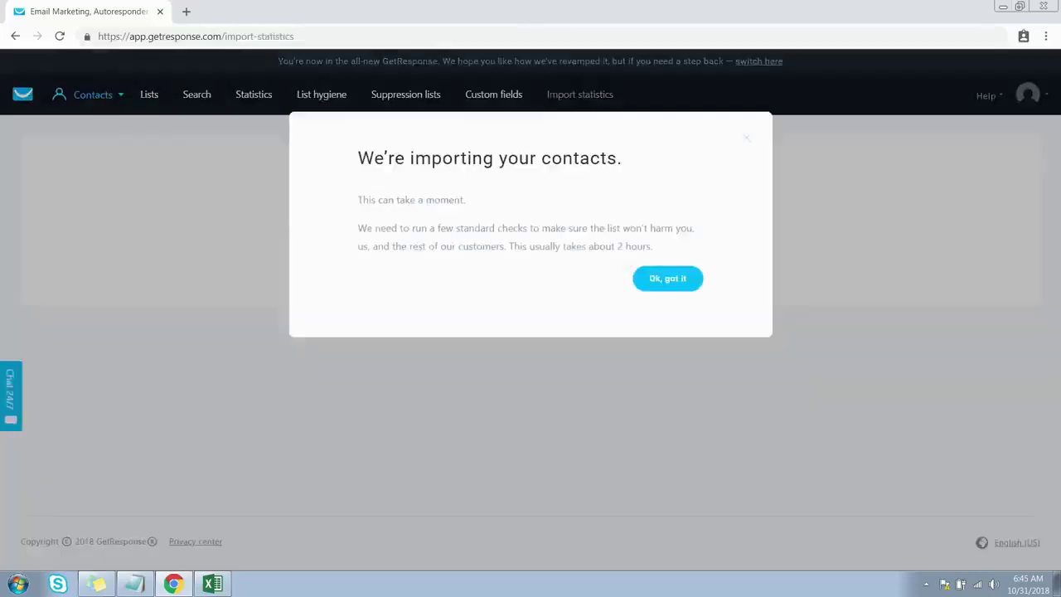
{"action": "left_click", "coordinate": [669, 277]}
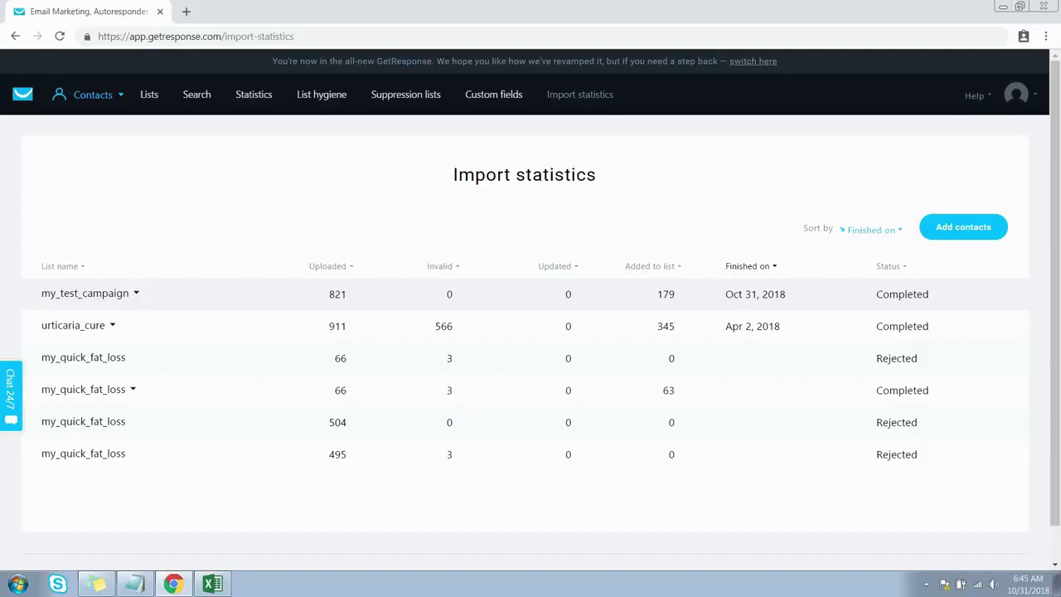
Step: Expand the my_test_campaign import details, then go back to the contact lists and dashboard
{"action": "left_click", "coordinate": [136, 293]}
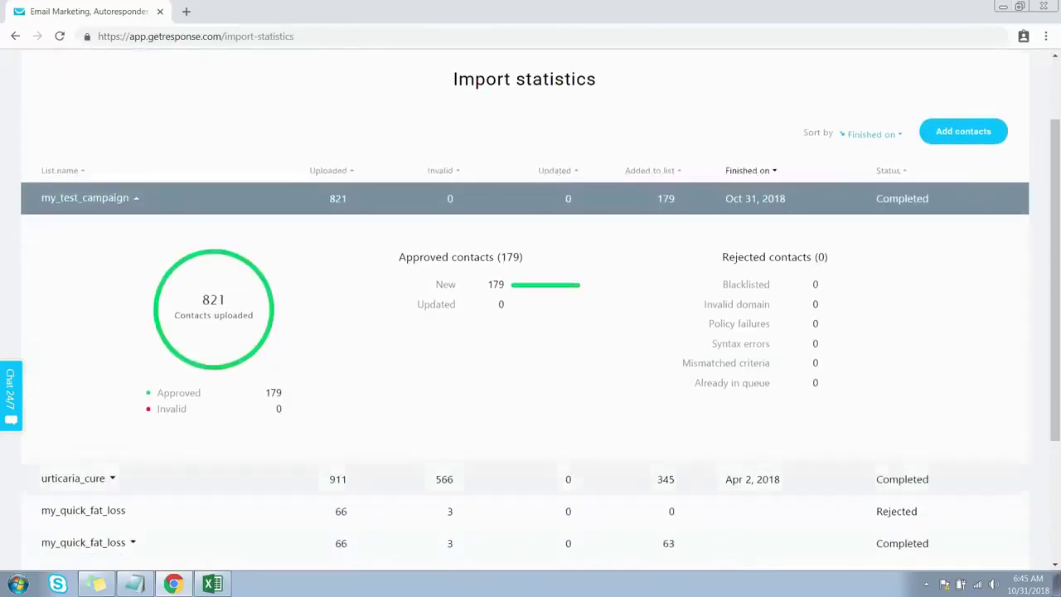
{"action": "key", "text": "alt+Left"}
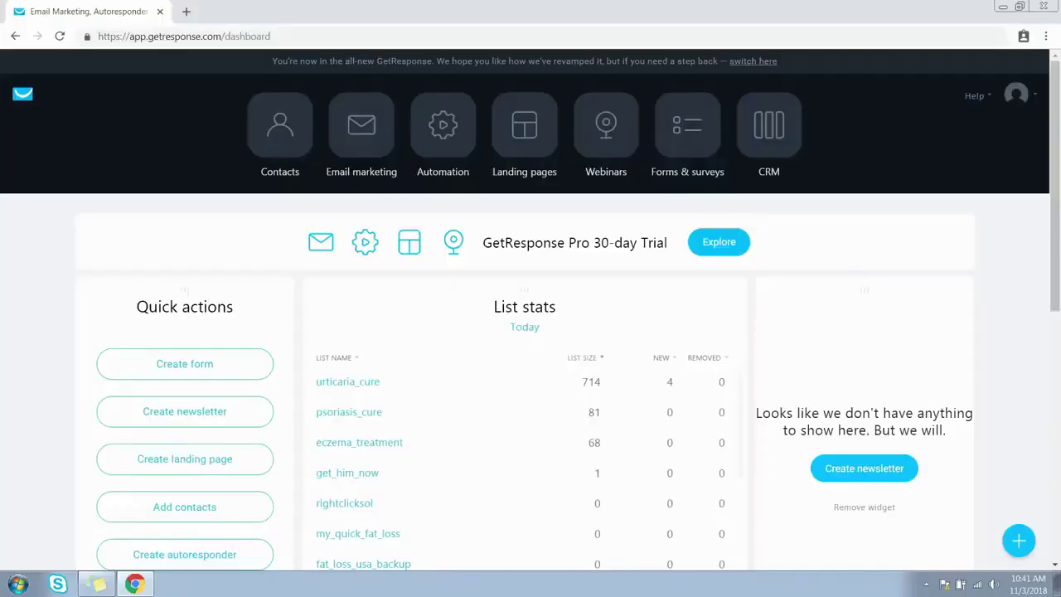
{"action": "scroll", "coordinate": [530, 332], "scroll_direction": "down", "scroll_amount": 2}
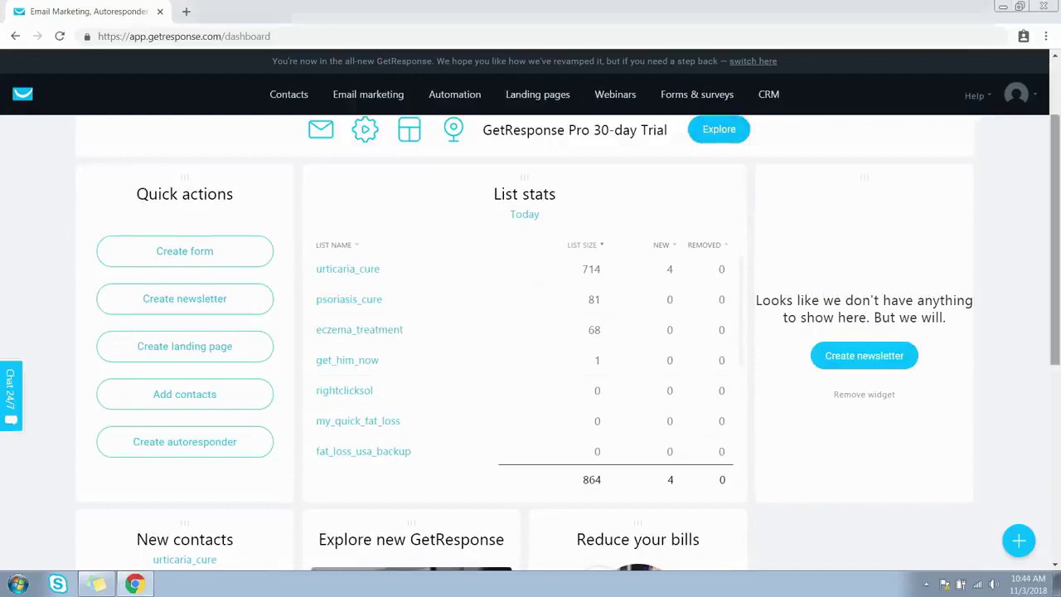
Step: Go to the Landing pages manager and start creating a new landing page
{"action": "scroll", "coordinate": [537, 93], "scroll_direction": "up", "scroll_amount": 2}
{"action": "left_click", "coordinate": [531, 116]}
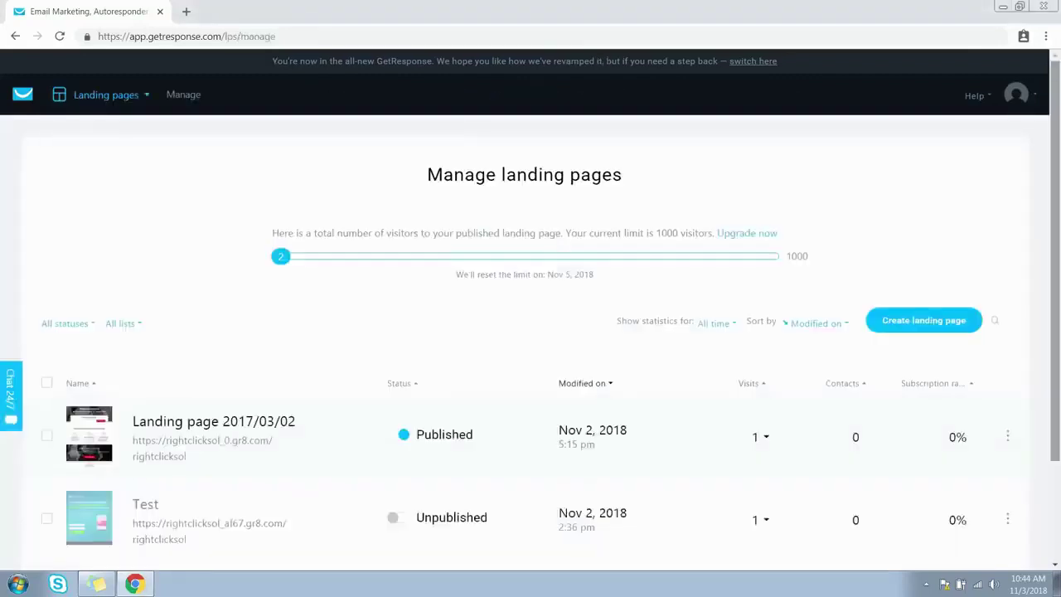
{"action": "scroll", "coordinate": [531, 297], "scroll_direction": "down", "scroll_amount": 2}
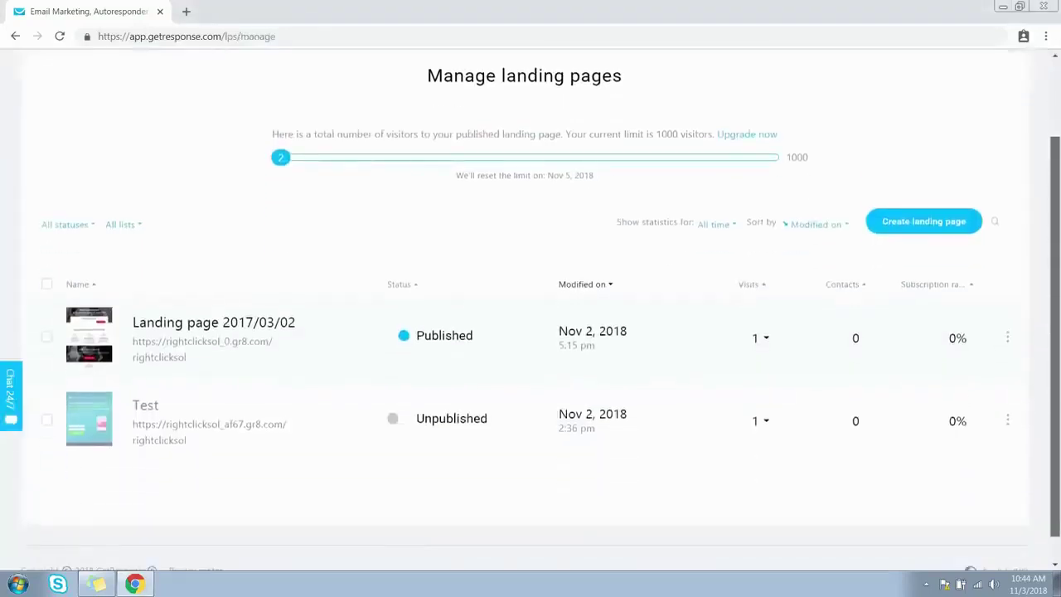
{"action": "scroll", "coordinate": [531, 298], "scroll_direction": "up", "scroll_amount": 1}
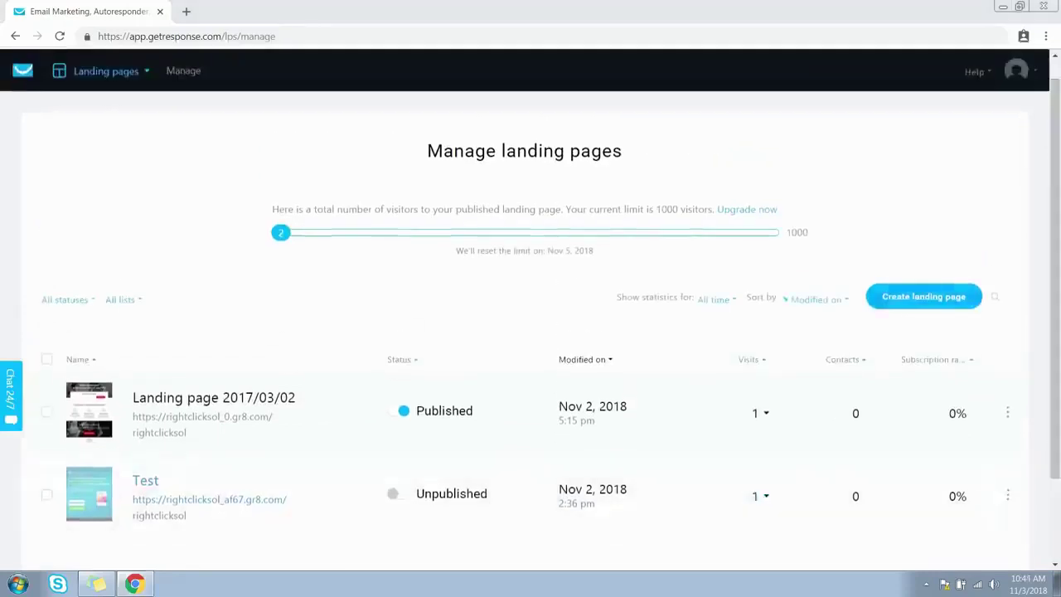
{"action": "left_click", "coordinate": [924, 296]}
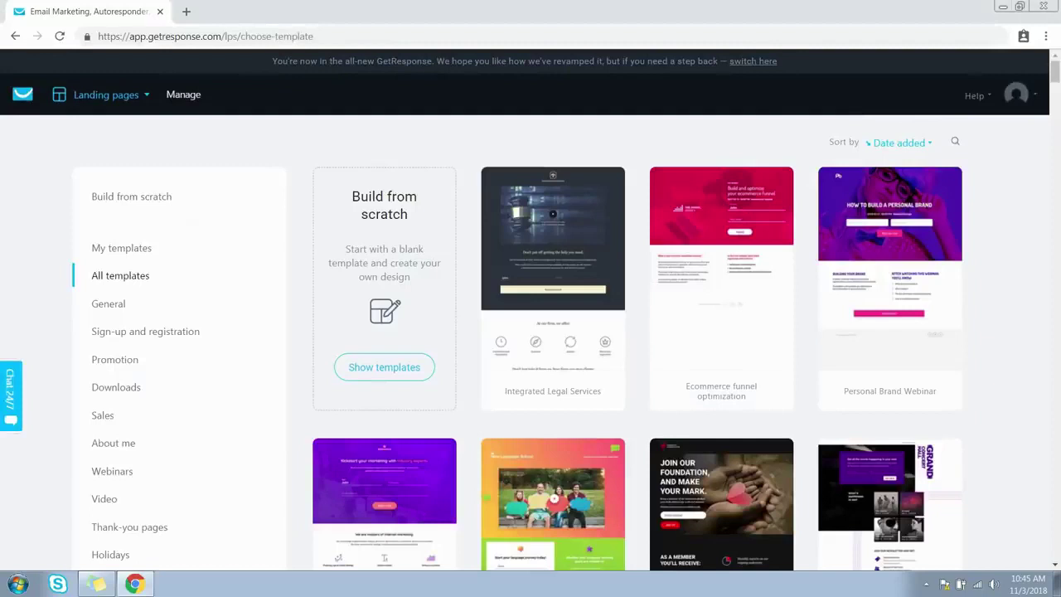
Step: Pick the Stay Fit Gym template, name the page Stay Fit, preview its thank-you page, and use it
{"action": "scroll", "coordinate": [530, 307], "scroll_direction": "down", "scroll_amount": 2}
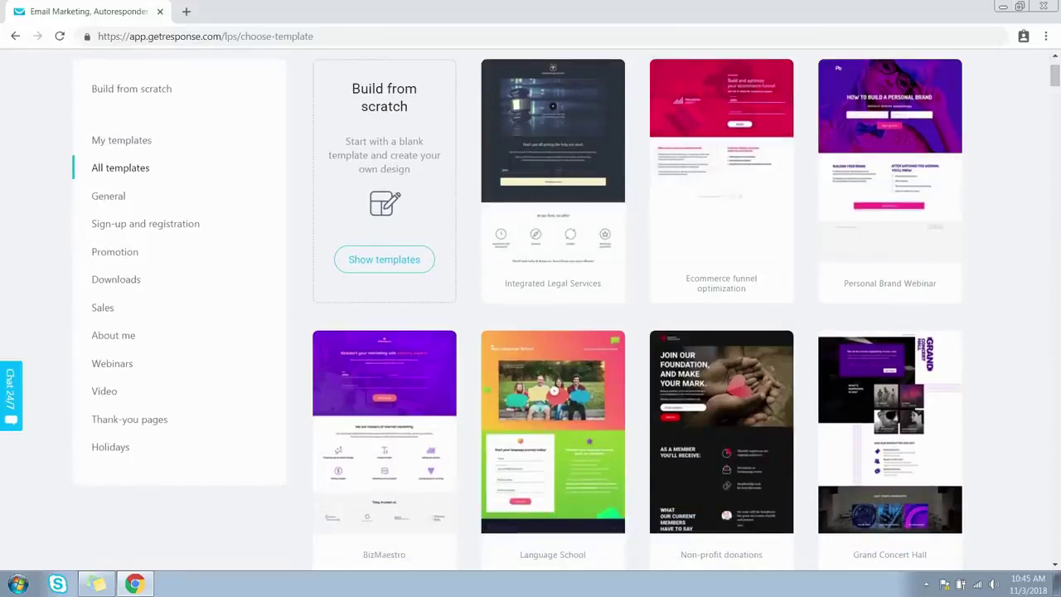
{"action": "scroll", "coordinate": [566, 309], "scroll_direction": "up", "scroll_amount": 2}
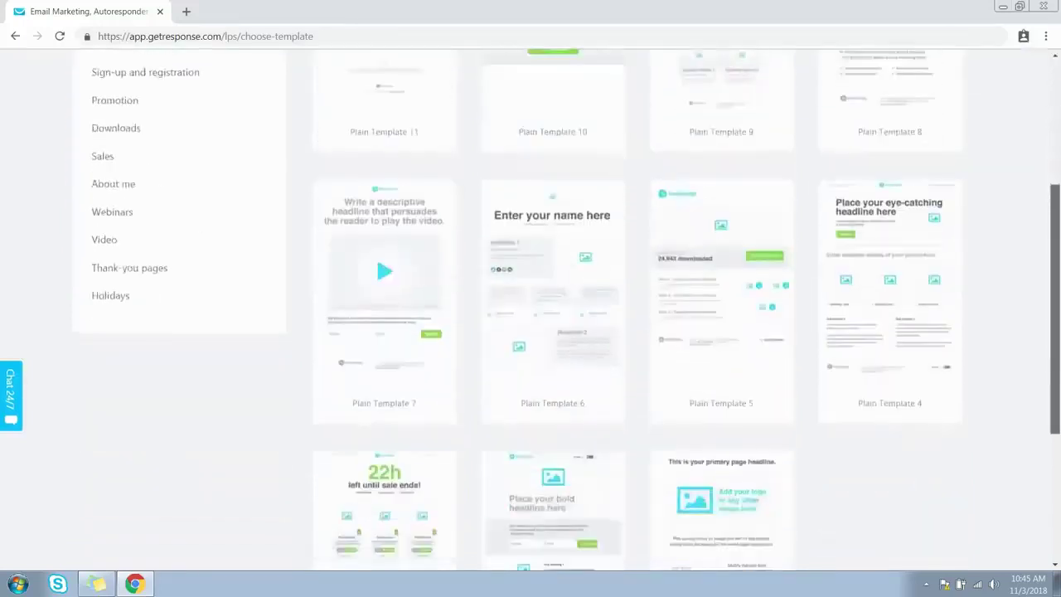
{"action": "scroll", "coordinate": [530, 311], "scroll_direction": "down", "scroll_amount": 3}
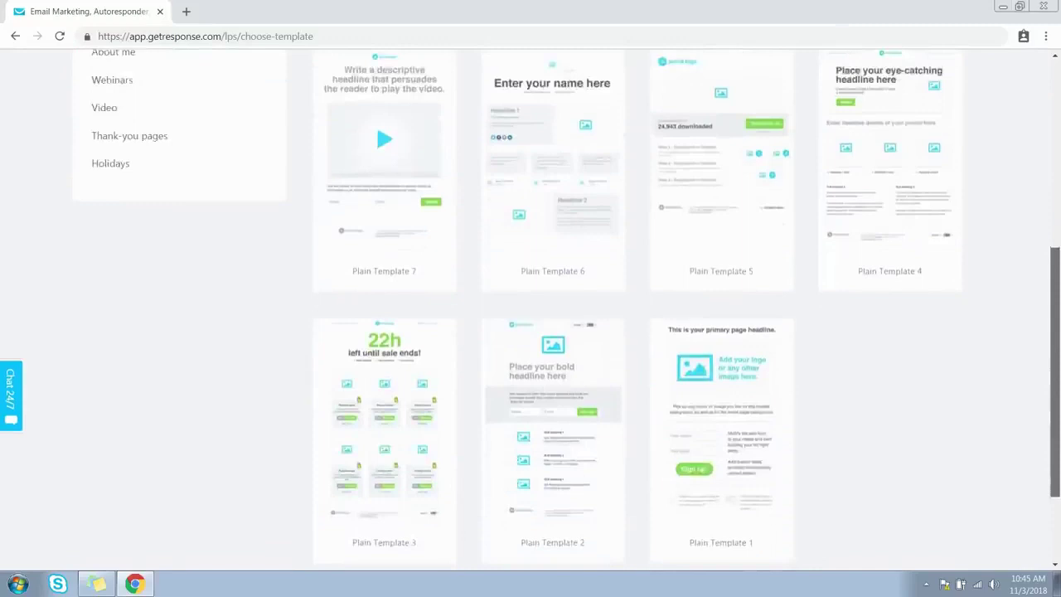
{"action": "scroll", "coordinate": [531, 311], "scroll_direction": "up", "scroll_amount": 3}
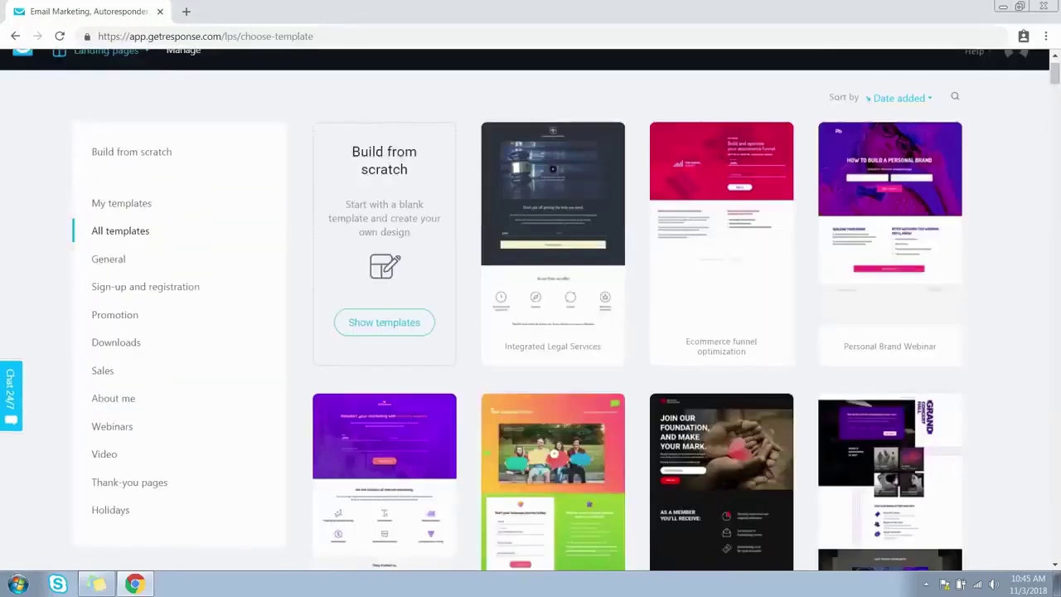
{"action": "scroll", "coordinate": [890, 288], "scroll_direction": "down", "scroll_amount": 9}
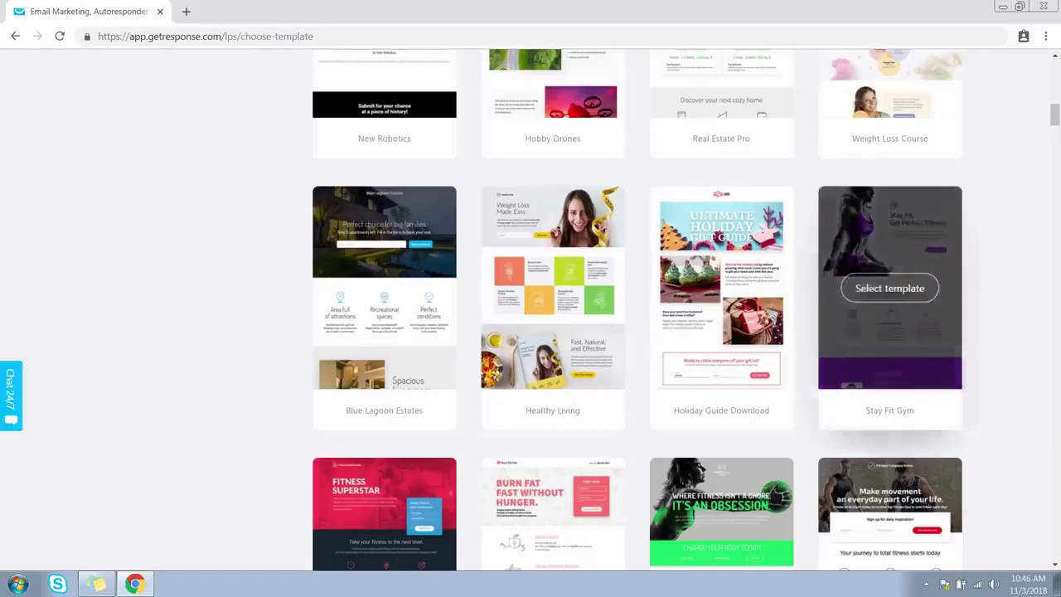
{"action": "left_click", "coordinate": [890, 287]}
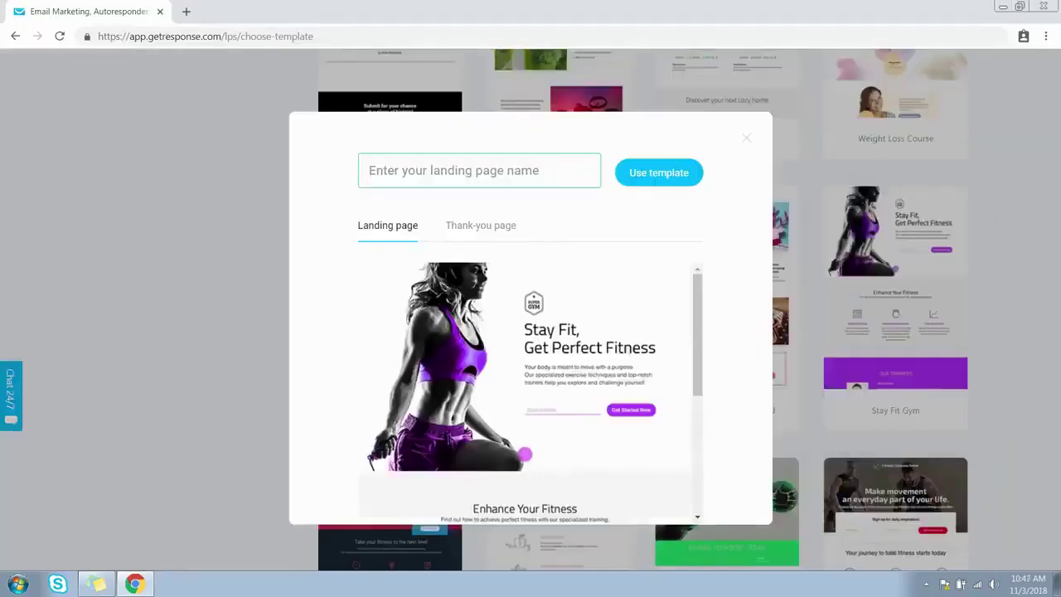
{"action": "type", "text": "Stay Fit"}
{"action": "scroll", "coordinate": [527, 389], "scroll_direction": "down", "scroll_amount": 1}
{"action": "scroll", "coordinate": [527, 390], "scroll_direction": "up", "scroll_amount": 2}
{"action": "left_click", "coordinate": [481, 226]}
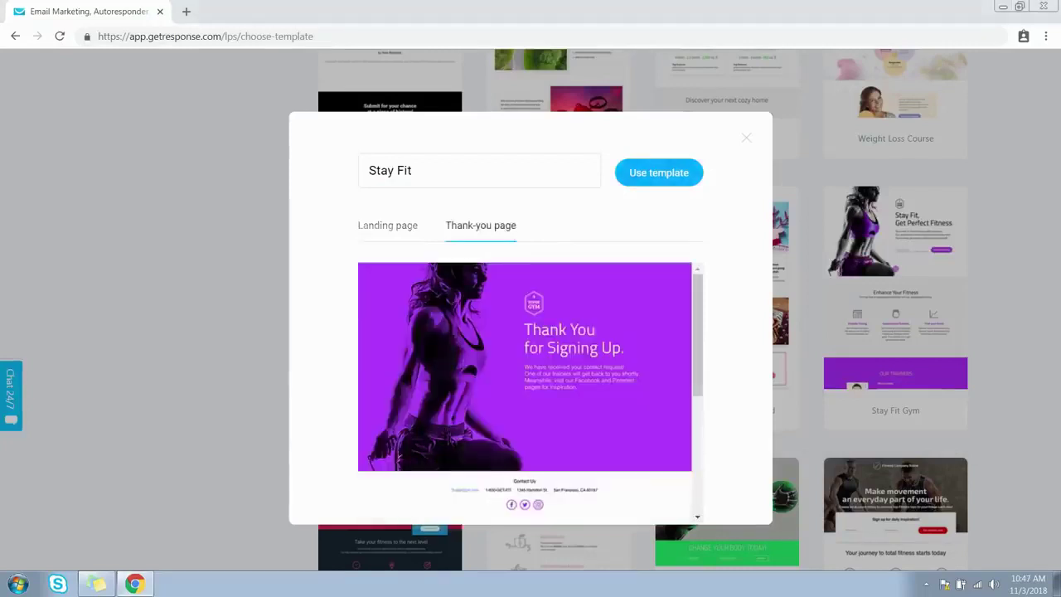
{"action": "left_click", "coordinate": [659, 173]}
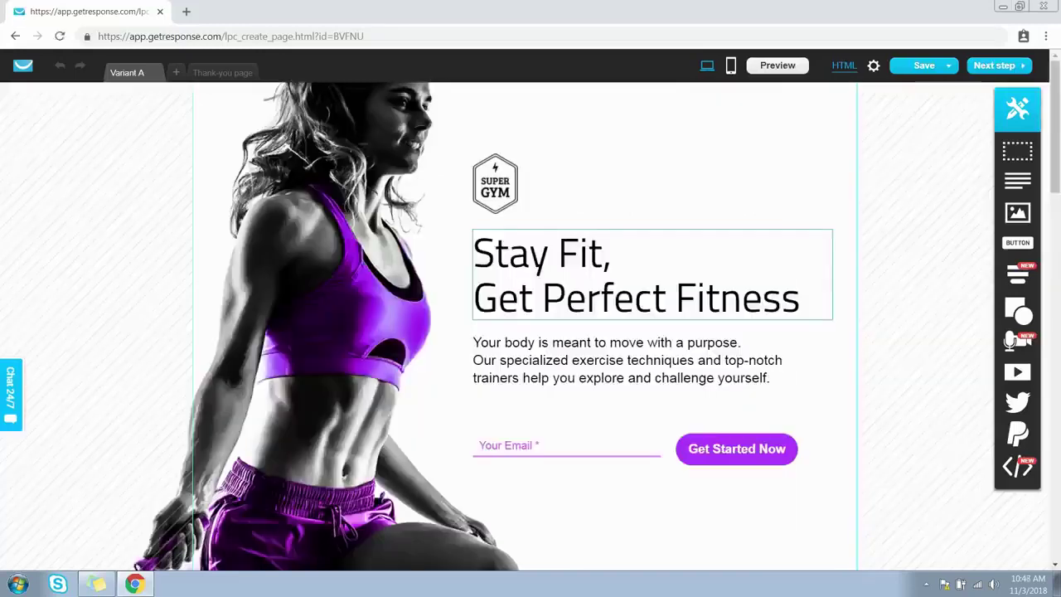
{"action": "left_click", "coordinate": [602, 342]}
{"action": "double_click", "coordinate": [601, 342]}
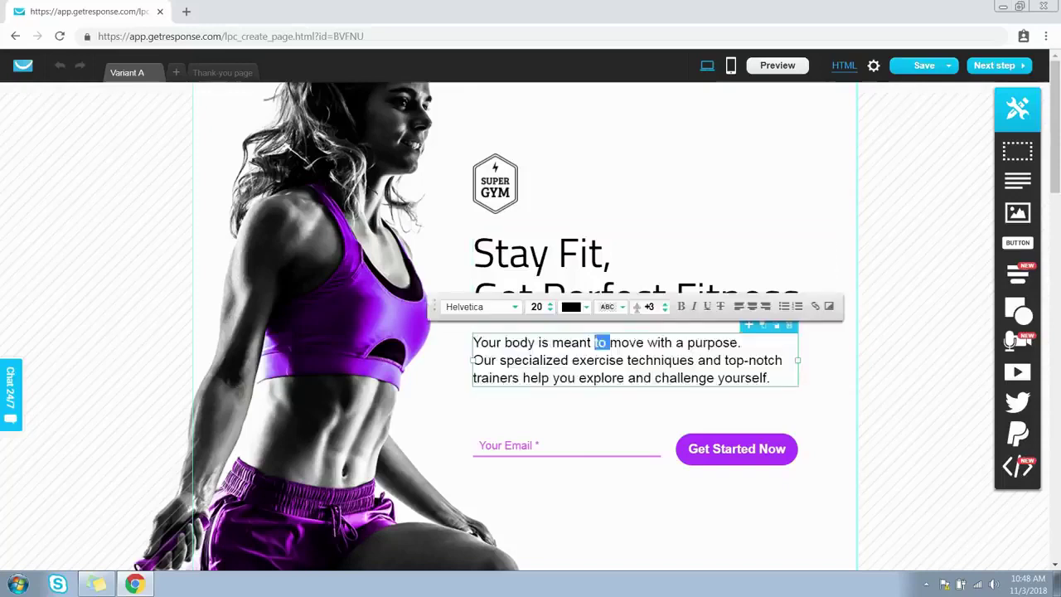
{"action": "left_click", "coordinate": [599, 360]}
{"action": "left_click_drag", "start_coordinate": [580, 360], "coordinate": [586, 360]}
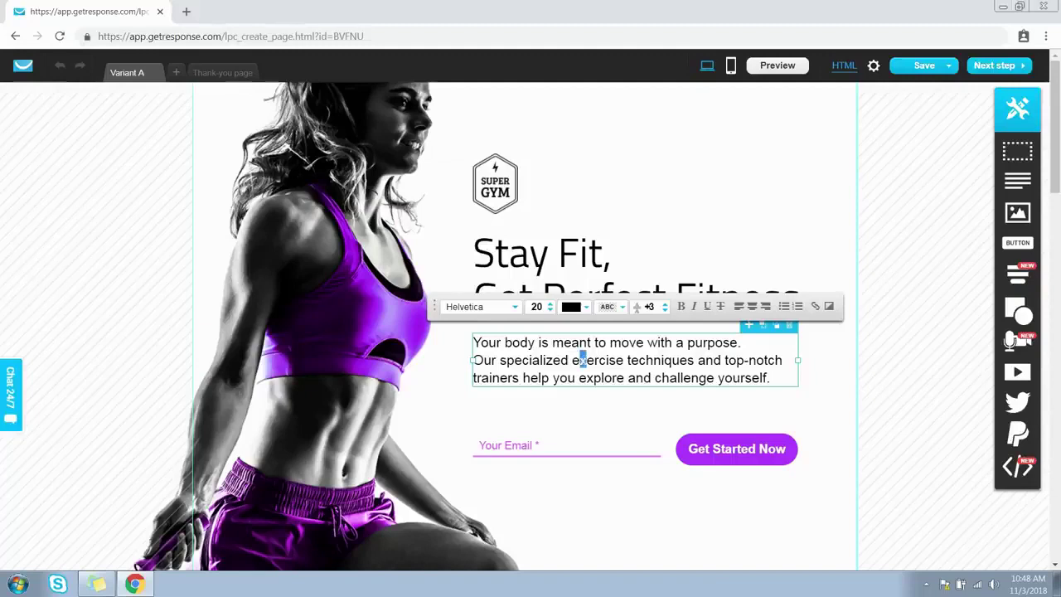
{"action": "left_click_drag", "start_coordinate": [473, 343], "coordinate": [771, 378]}
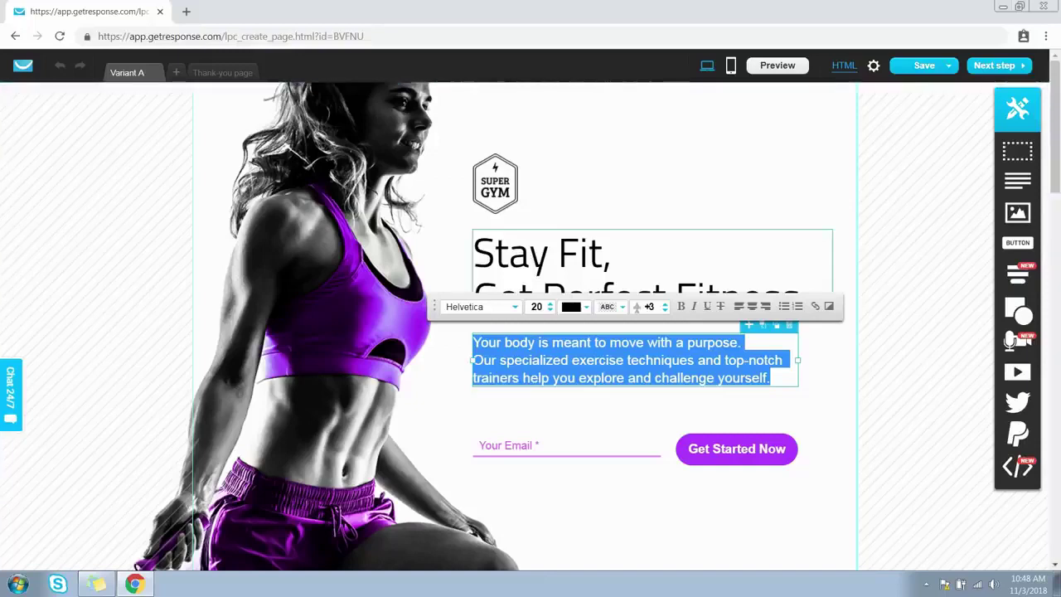
{"action": "key", "text": "Escape"}
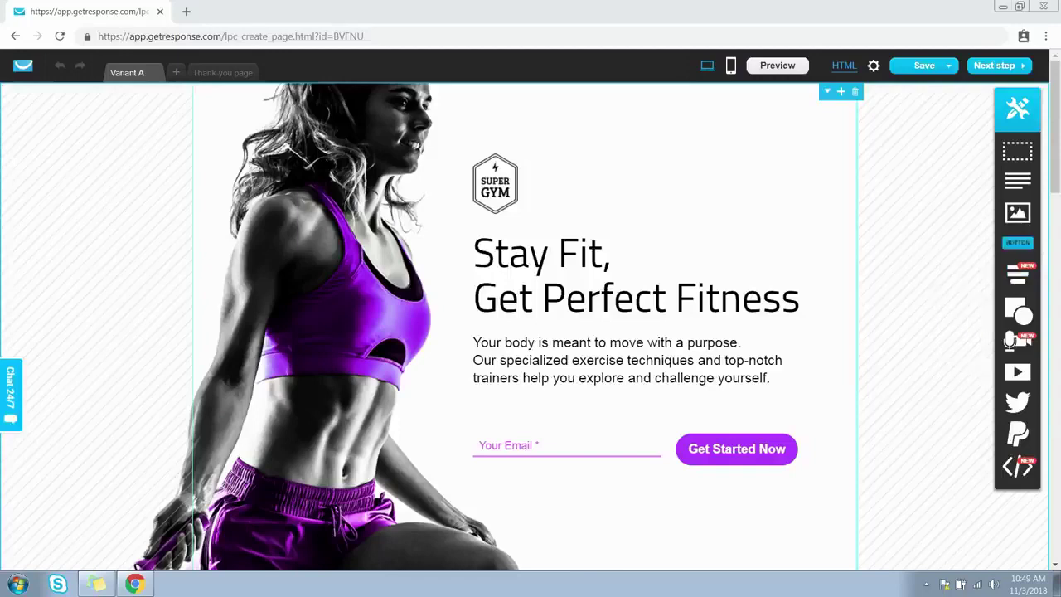
{"action": "scroll", "coordinate": [531, 323], "scroll_direction": "down", "scroll_amount": 1}
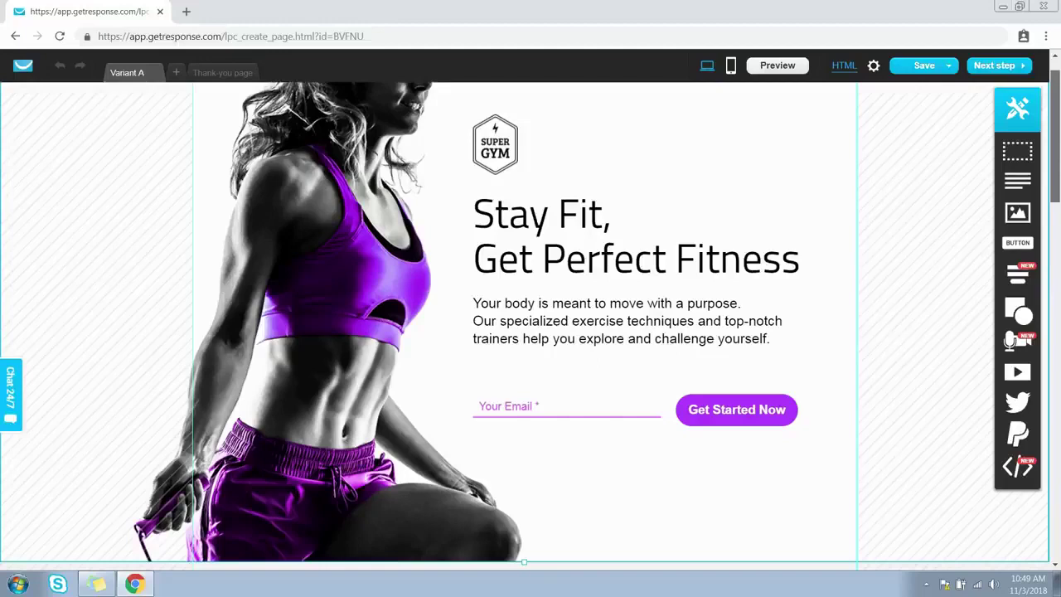
{"action": "scroll", "coordinate": [530, 323], "scroll_direction": "down", "scroll_amount": 1}
{"action": "scroll", "coordinate": [530, 323], "scroll_direction": "down", "scroll_amount": 2}
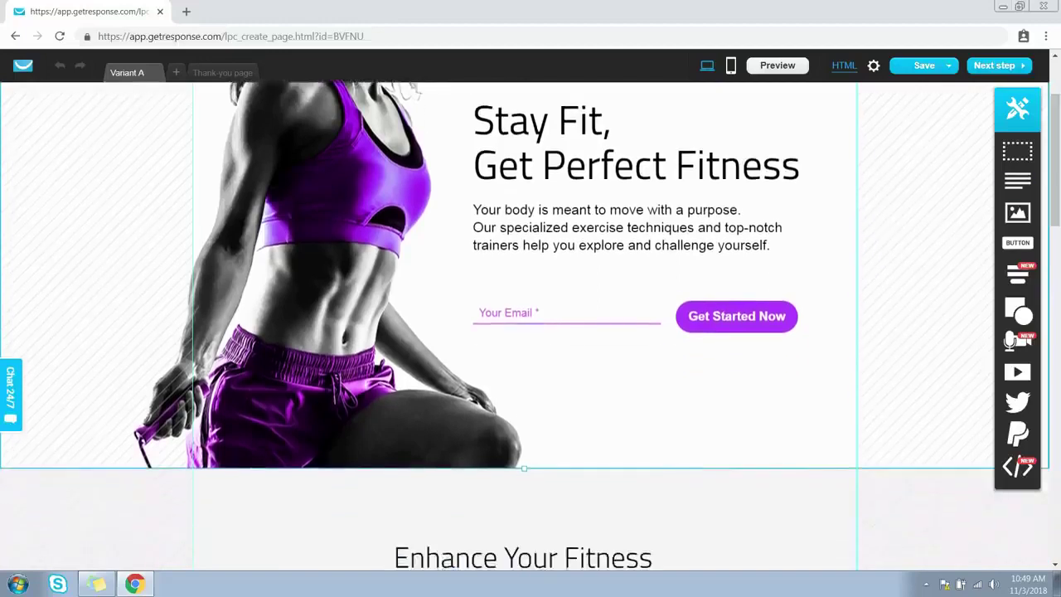
{"action": "mouse_move", "coordinate": [1018, 402]}
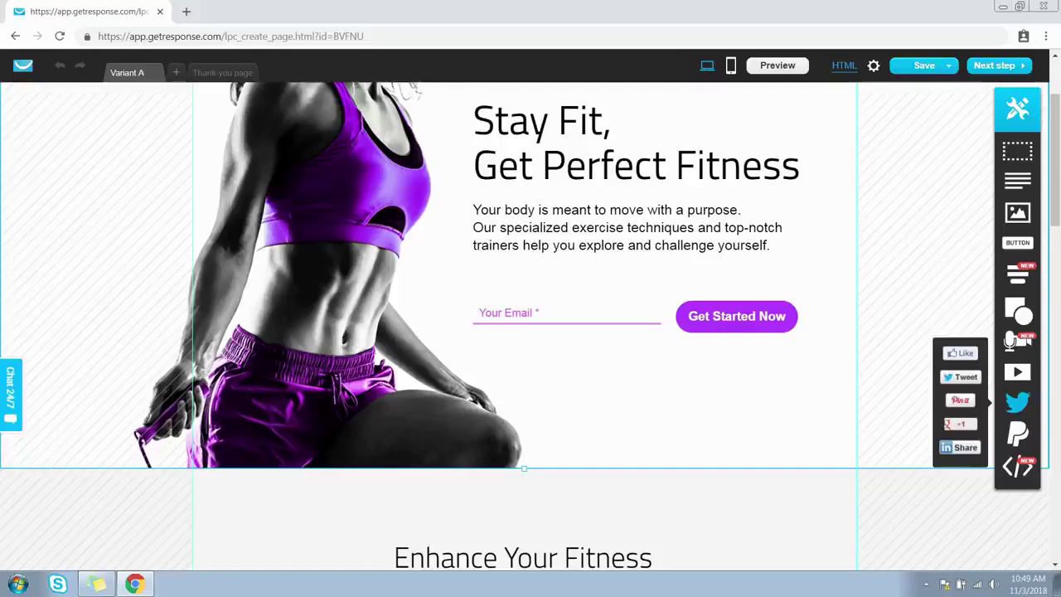
{"action": "mouse_move", "coordinate": [1019, 433]}
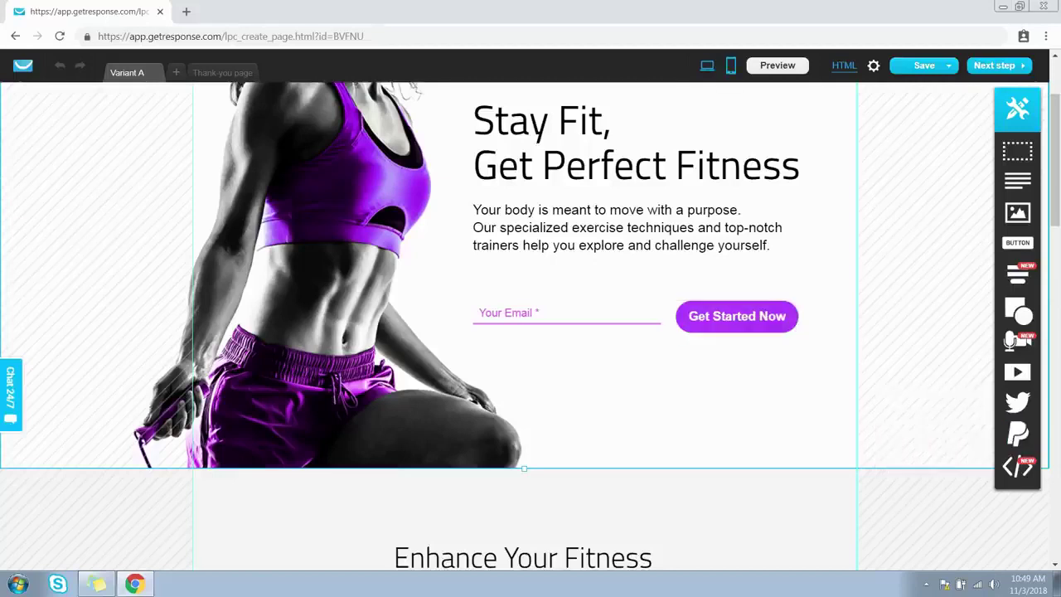
Step: Try the mobile version and cancel it, then check the page's SEO settings and HTML code
{"action": "left_click", "coordinate": [730, 65]}
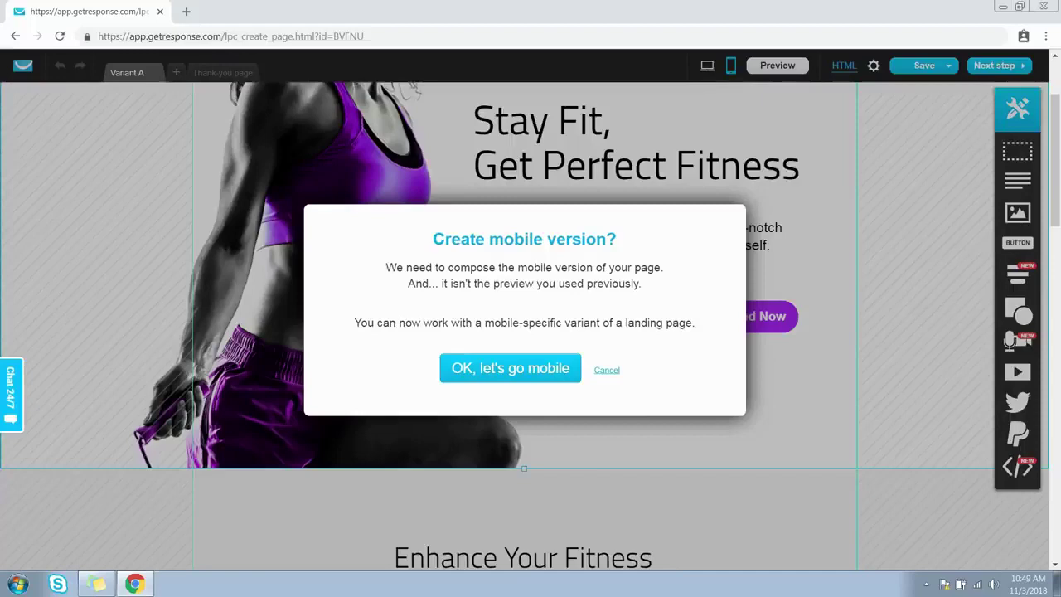
{"action": "key", "text": "Escape"}
{"action": "left_click", "coordinate": [874, 65]}
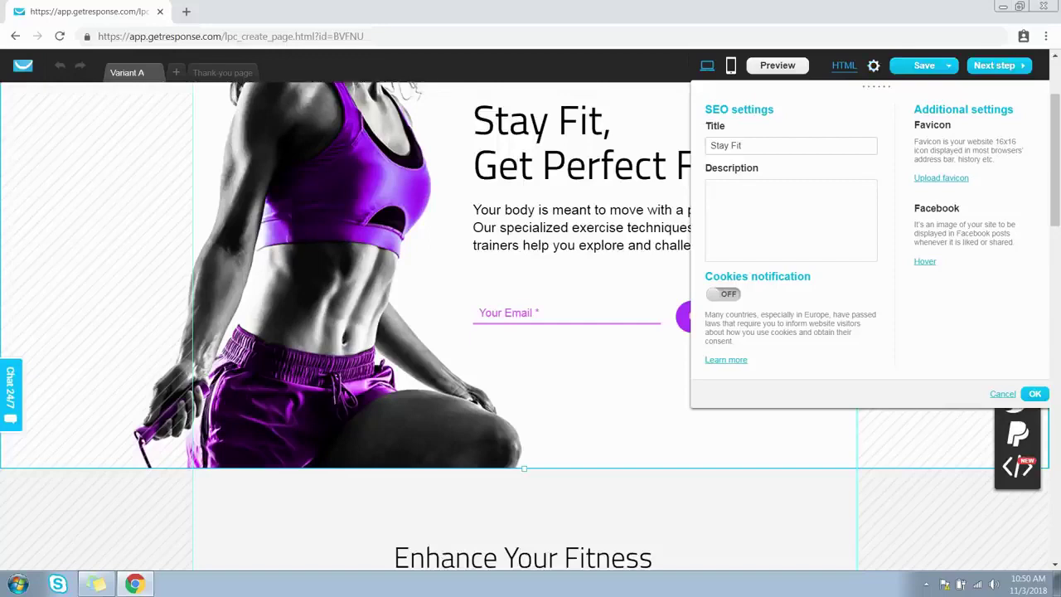
{"action": "left_click", "coordinate": [844, 65]}
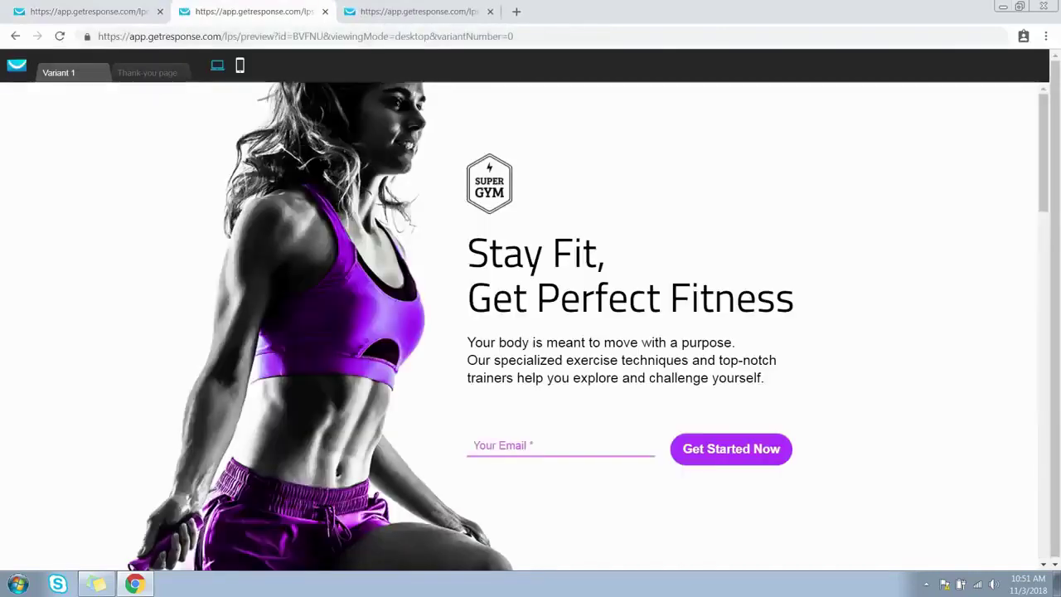
Step: Back in the editor tab, view the Thank-you page, then return to Variant A
{"action": "scroll", "coordinate": [530, 323], "scroll_direction": "down", "scroll_amount": 2}
{"action": "scroll", "coordinate": [531, 323], "scroll_direction": "down", "scroll_amount": 2}
{"action": "scroll", "coordinate": [531, 324], "scroll_direction": "up", "scroll_amount": 3}
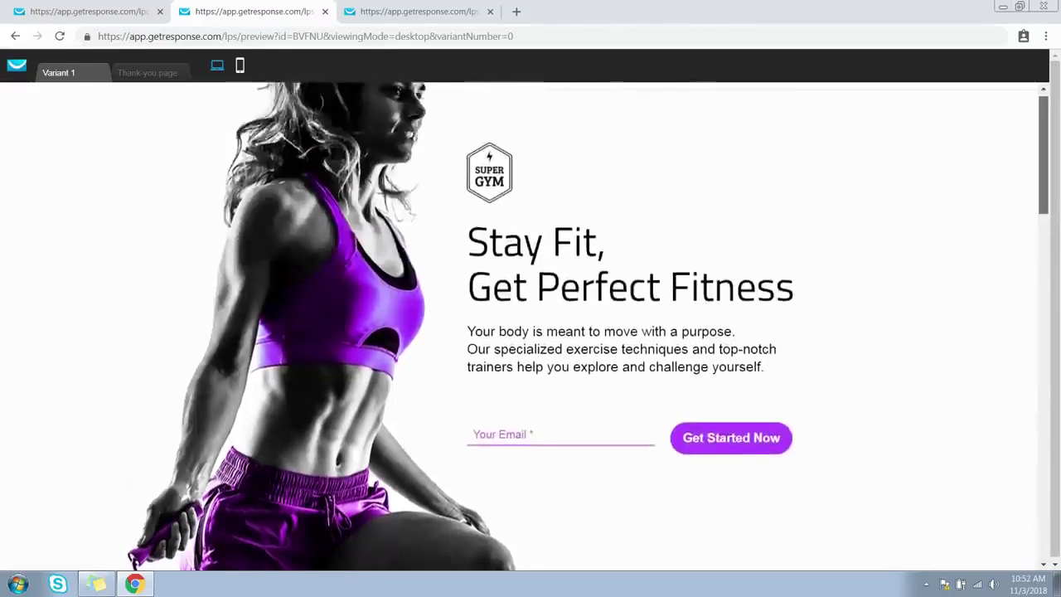
{"action": "scroll", "coordinate": [530, 323], "scroll_direction": "down", "scroll_amount": 1}
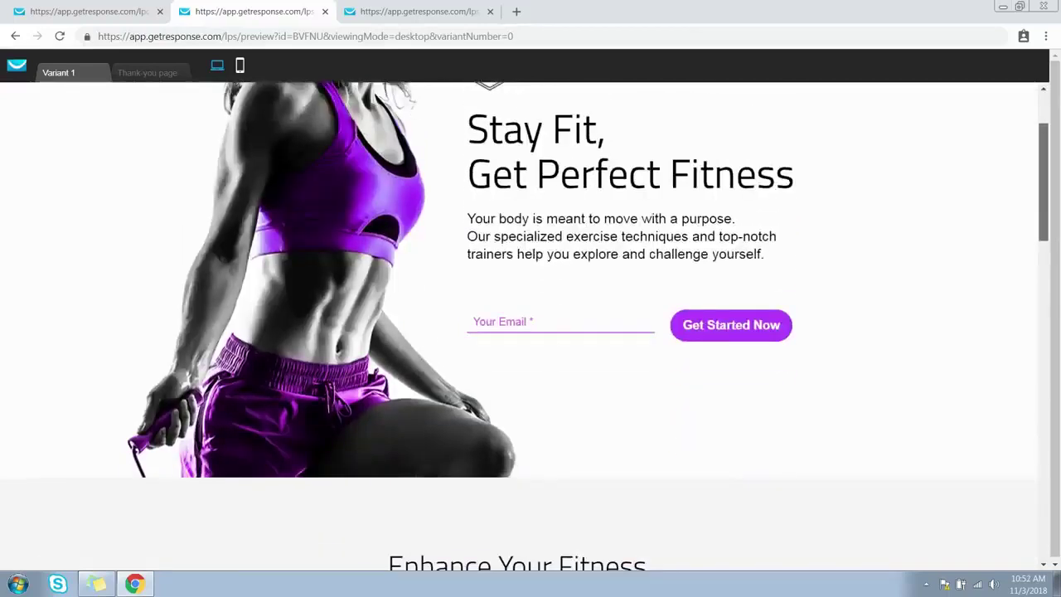
{"action": "scroll", "coordinate": [531, 323], "scroll_direction": "down", "scroll_amount": 5}
{"action": "key", "text": "ctrl+Page_Up"}
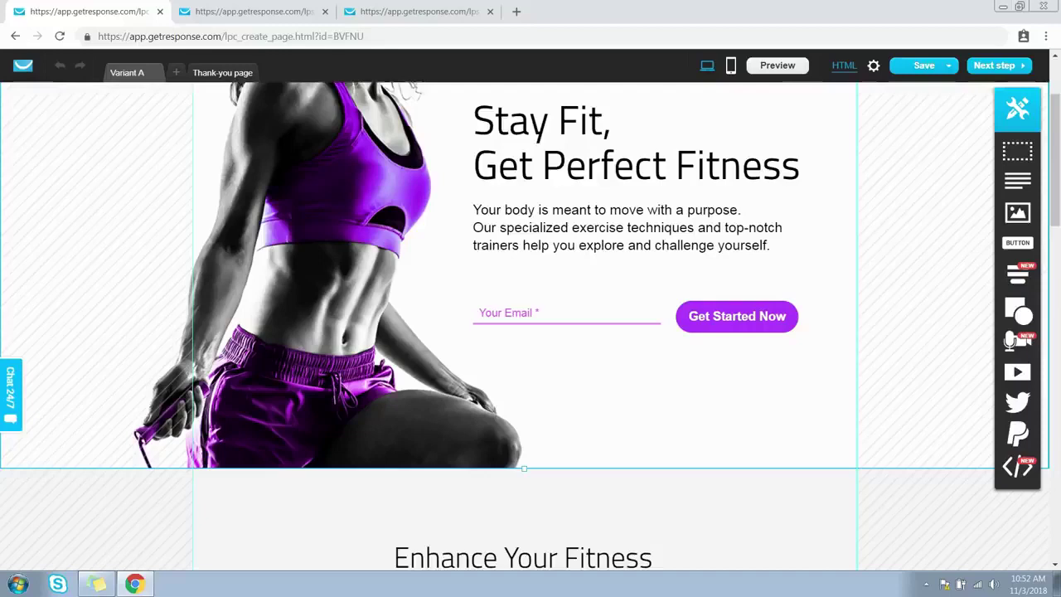
{"action": "left_click", "coordinate": [222, 72]}
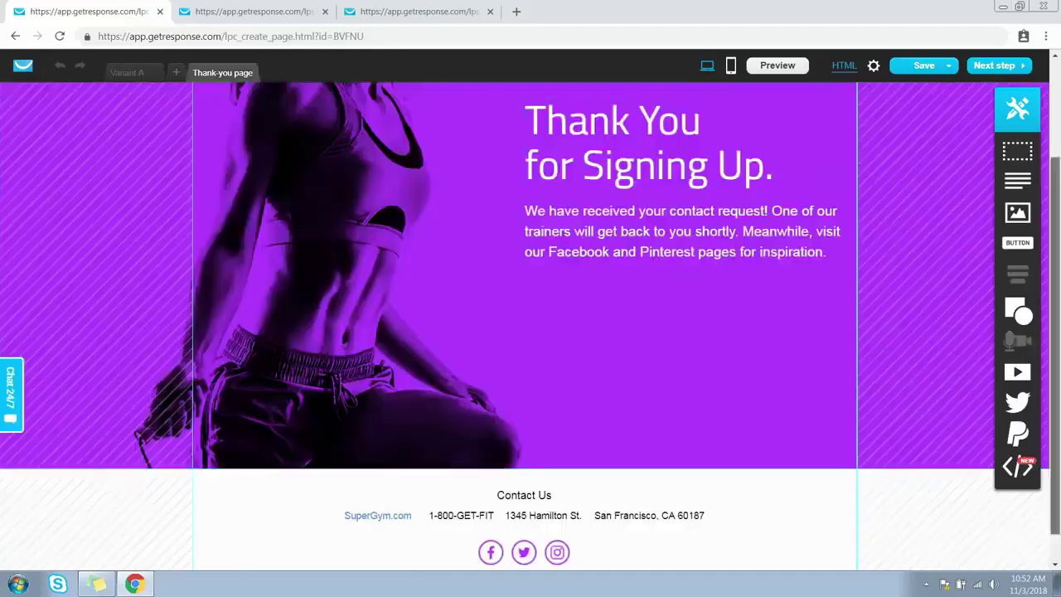
{"action": "scroll", "coordinate": [530, 324], "scroll_direction": "up", "scroll_amount": 3}
{"action": "scroll", "coordinate": [531, 324], "scroll_direction": "down", "scroll_amount": 3}
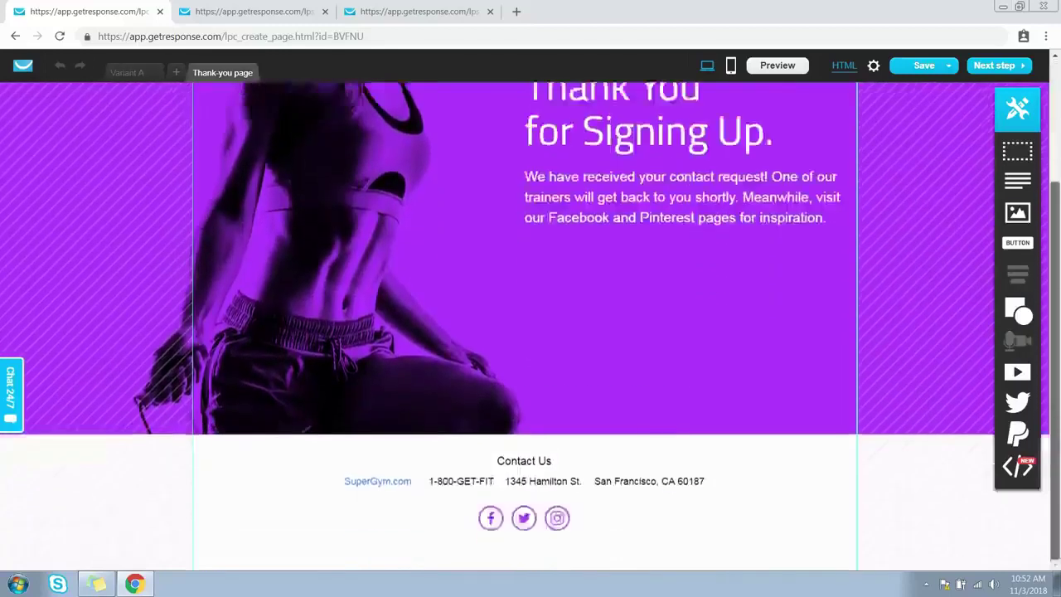
{"action": "left_click", "coordinate": [126, 72]}
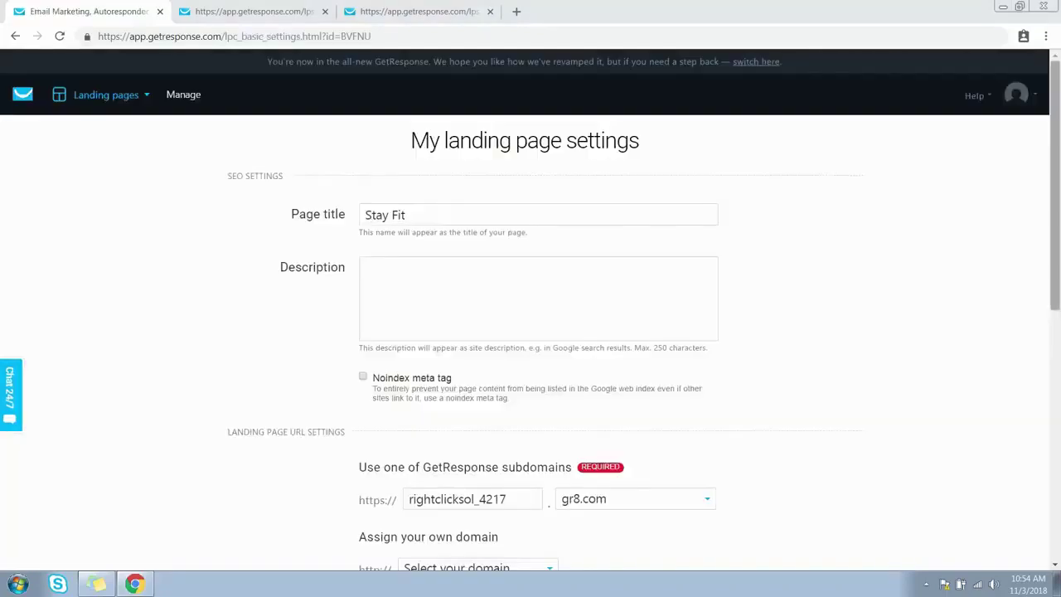
Step: Review the Stay Fit page title and description, toggling the Noindex meta tag on and back off
{"action": "scroll", "coordinate": [531, 331], "scroll_direction": "down", "scroll_amount": 1}
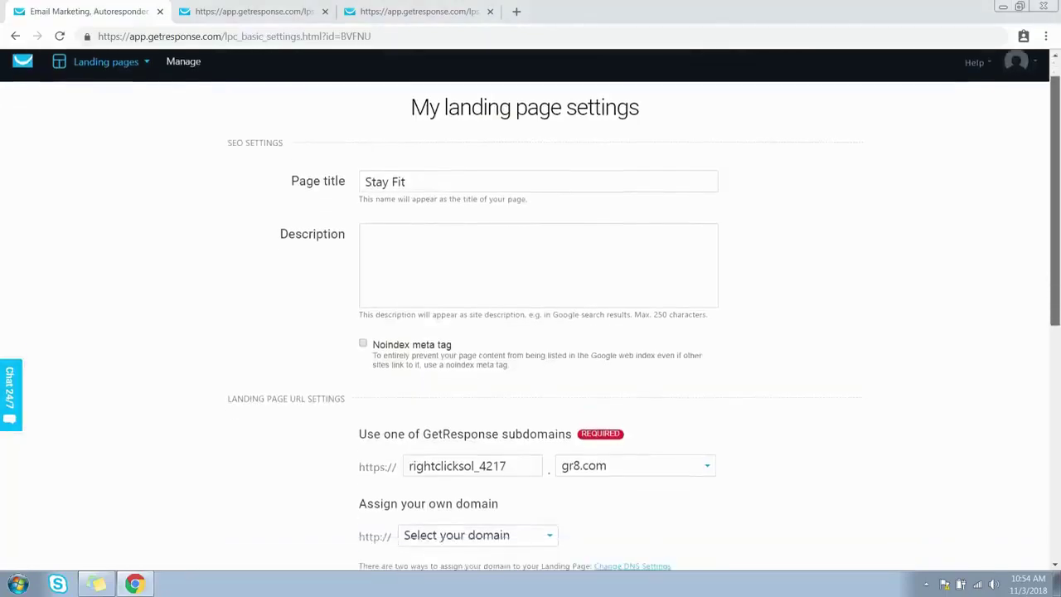
{"action": "scroll", "coordinate": [530, 331], "scroll_direction": "down", "scroll_amount": 3}
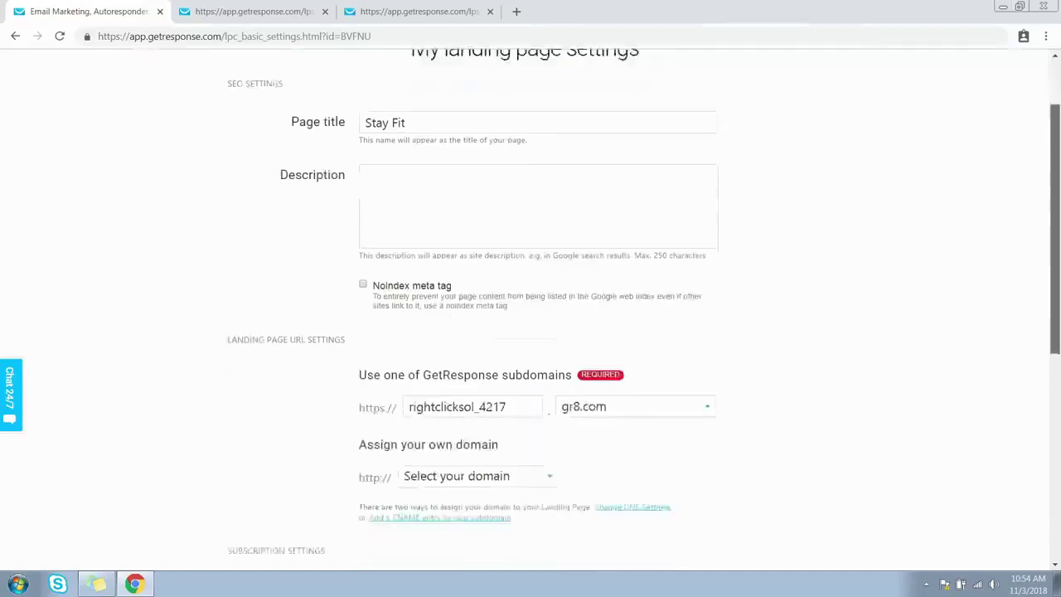
{"action": "scroll", "coordinate": [531, 331], "scroll_direction": "down", "scroll_amount": 1}
{"action": "scroll", "coordinate": [531, 331], "scroll_direction": "up", "scroll_amount": 5}
{"action": "left_click_drag", "start_coordinate": [406, 199], "coordinate": [371, 199]}
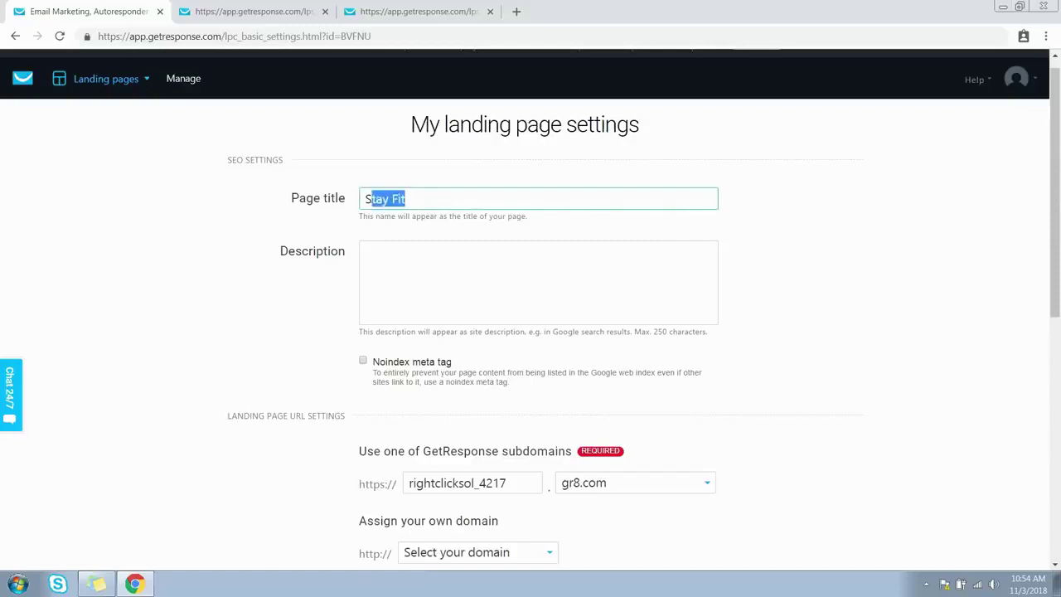
{"action": "left_click", "coordinate": [365, 253]}
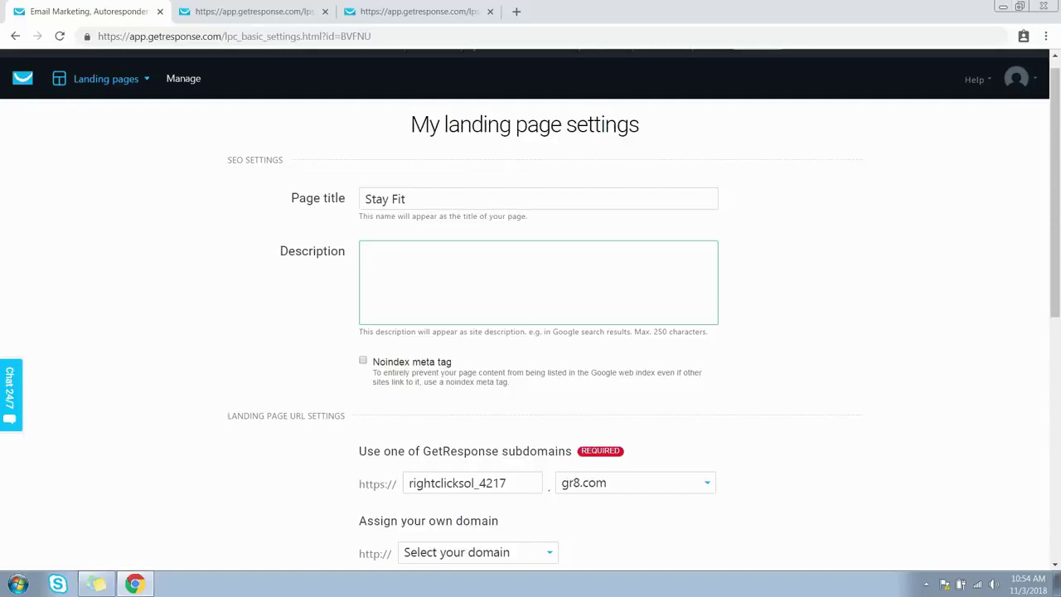
{"action": "left_click", "coordinate": [362, 360]}
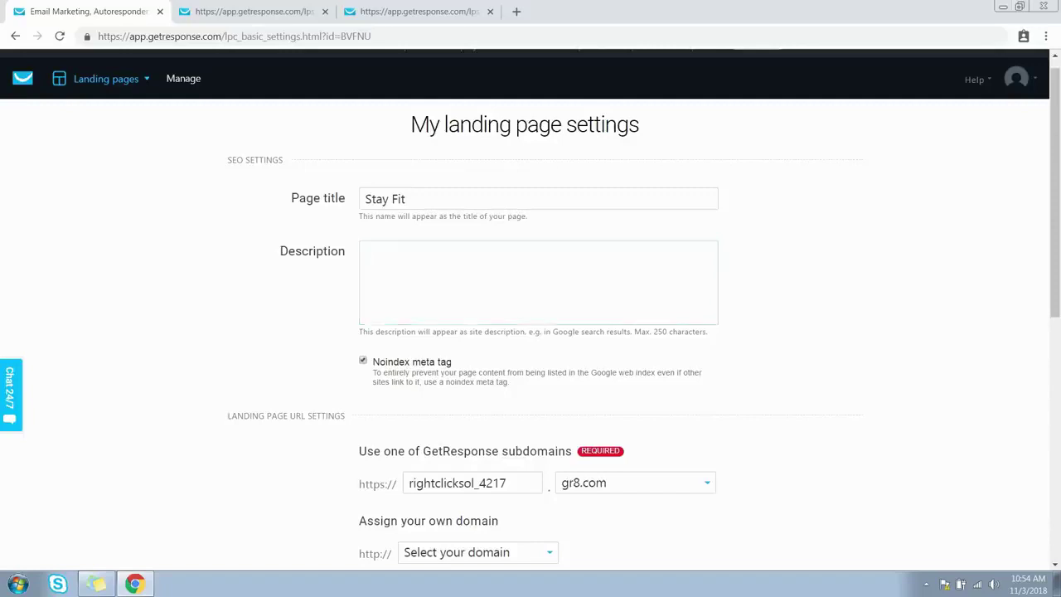
{"action": "left_click", "coordinate": [362, 360]}
{"action": "left_click", "coordinate": [363, 360]}
Step: Keep the rightclicksol_4217 subdomain on gr8.com and choose Add a new domain
{"action": "scroll", "coordinate": [363, 360], "scroll_direction": "down", "scroll_amount": 2}
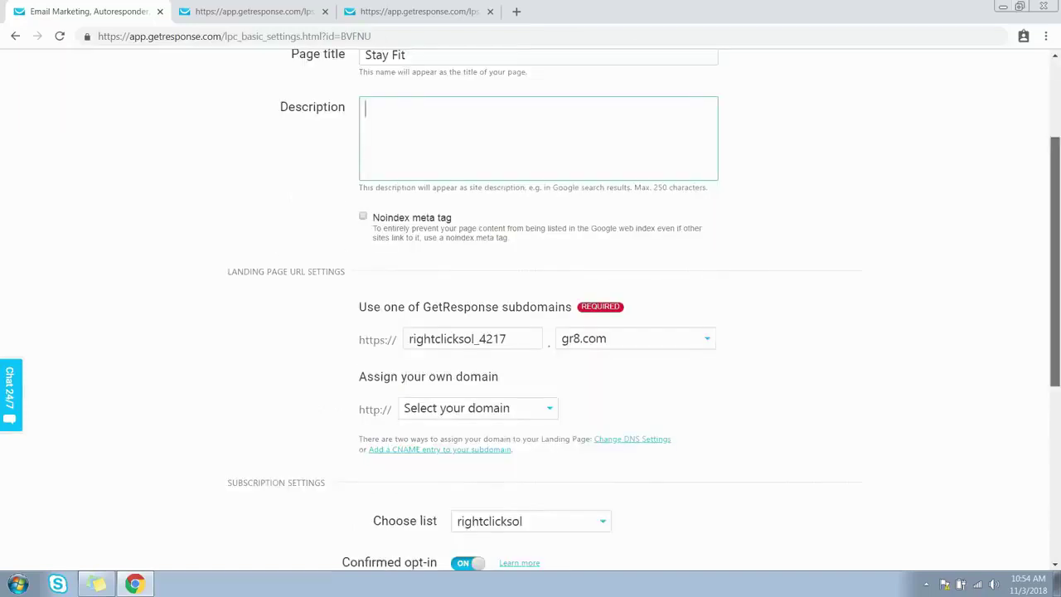
{"action": "left_click", "coordinate": [506, 339]}
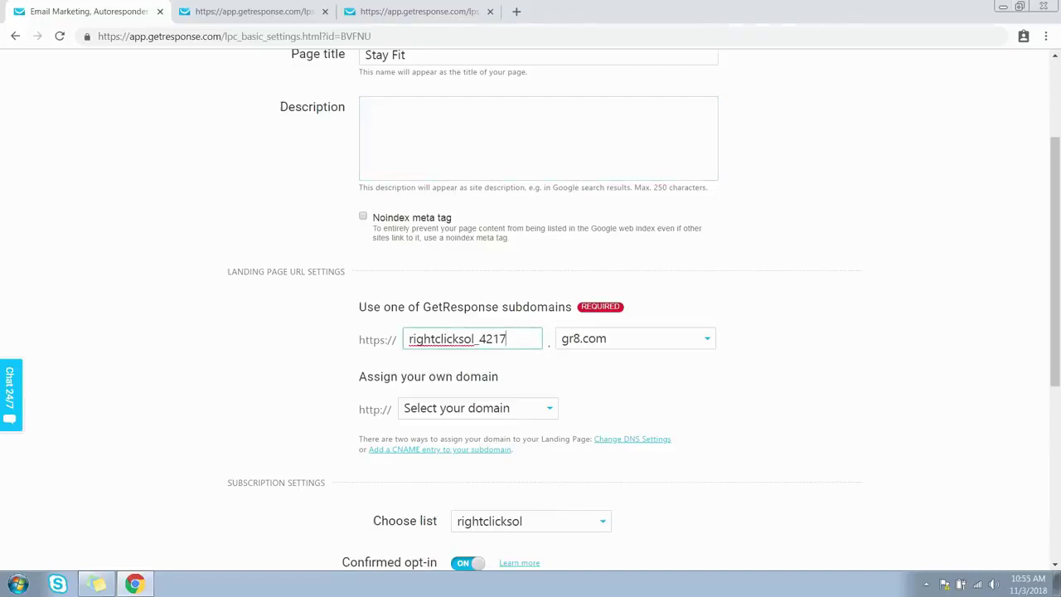
{"action": "left_click_drag", "start_coordinate": [506, 338], "coordinate": [440, 338]}
{"action": "scroll", "coordinate": [440, 338], "scroll_direction": "down", "scroll_amount": 1}
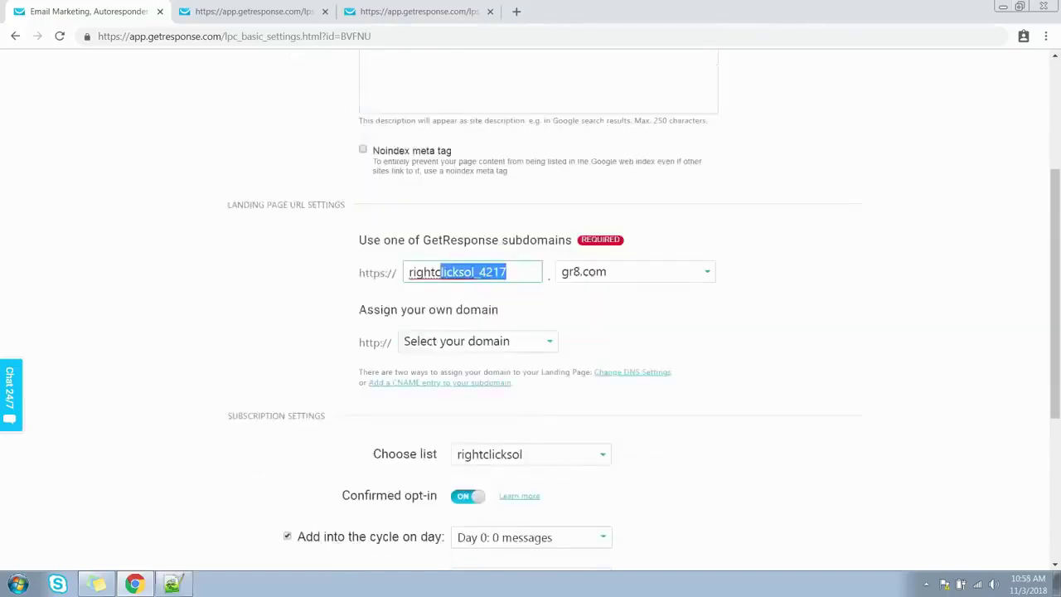
{"action": "left_click", "coordinate": [635, 271]}
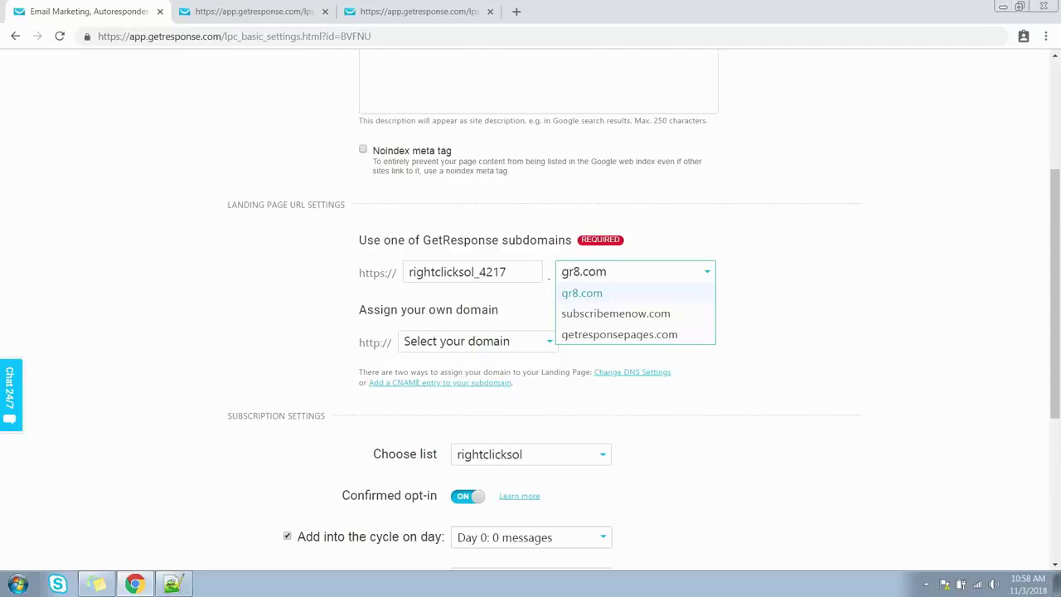
{"action": "key", "text": "Return"}
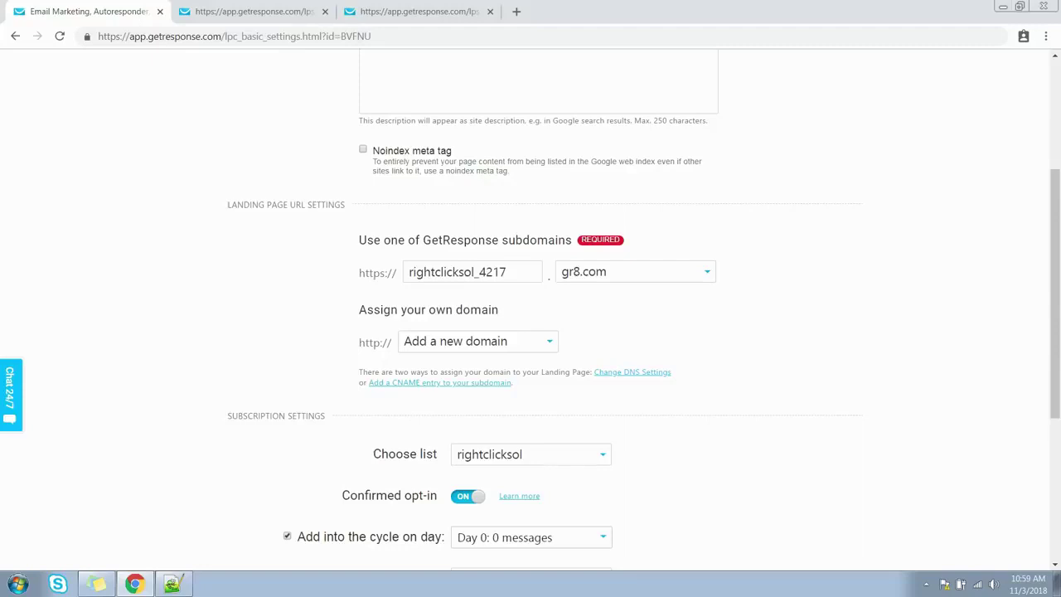
{"action": "key", "text": "alt+Down"}
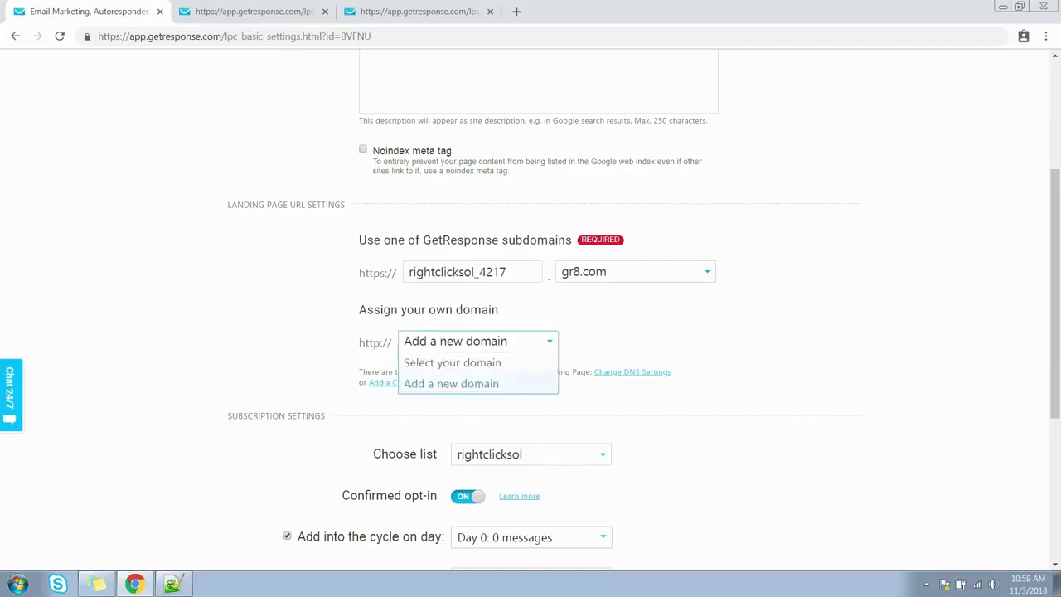
{"action": "key", "text": "Return"}
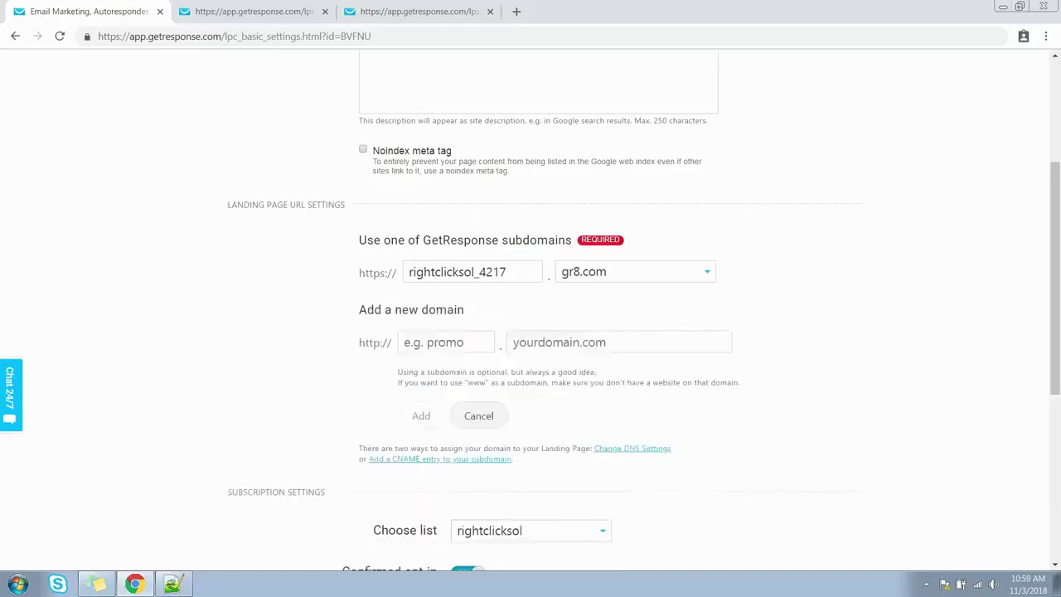
Step: Enter 'stayfit' as the new domain's subdomain and move to the domain name field
{"action": "left_click", "coordinate": [446, 343]}
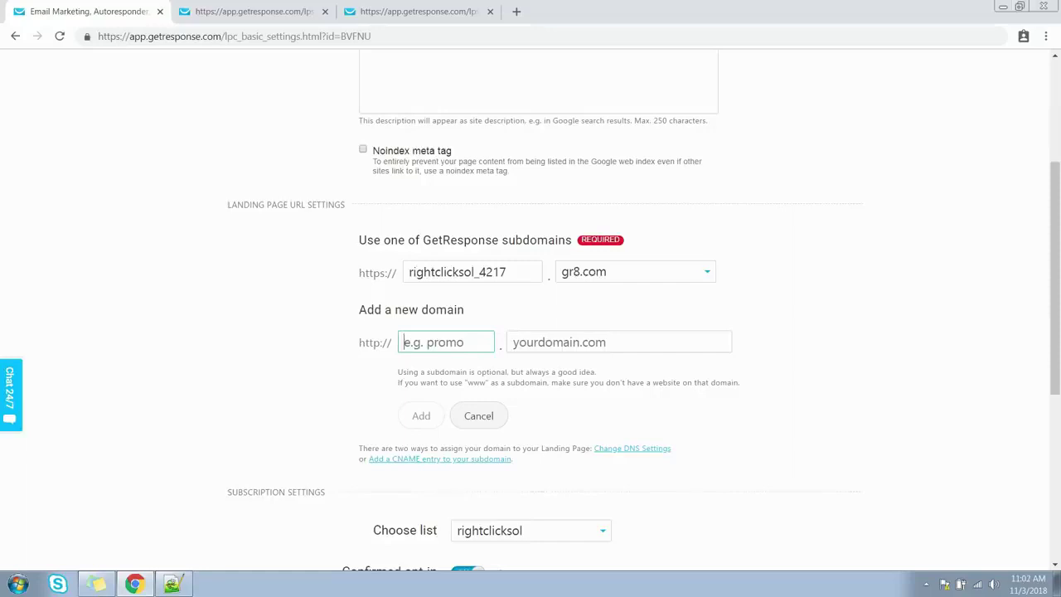
{"action": "type", "text": "stayfit"}
{"action": "left_click", "coordinate": [513, 342]}
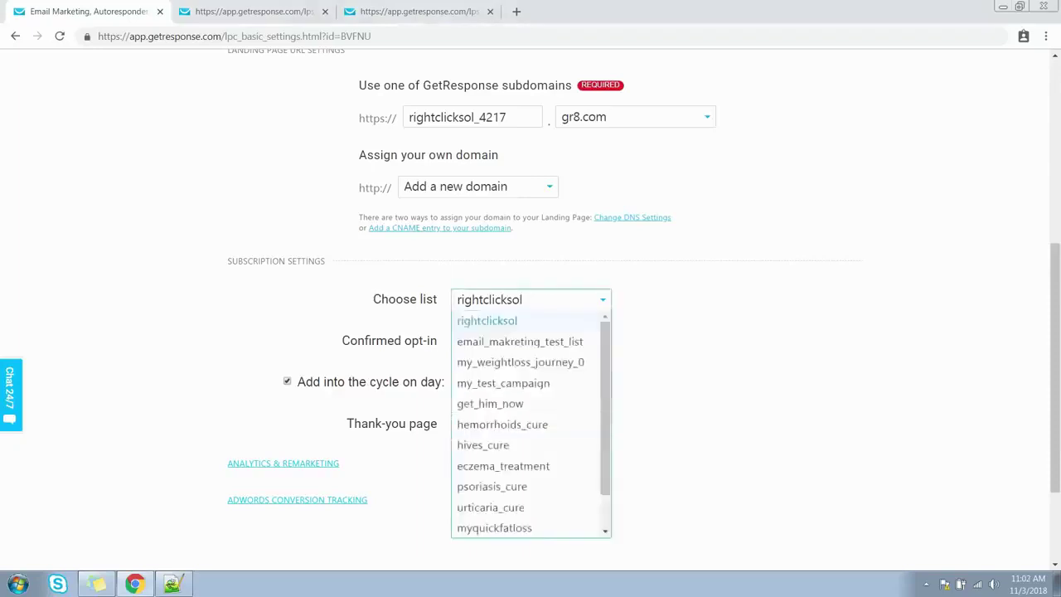
Step: Keep list rightclicksol and the default thank-you page, and expand Analytics & Remarketing
{"action": "key", "text": "Escape"}
{"action": "key", "text": "space"}
{"action": "key", "text": "space"}
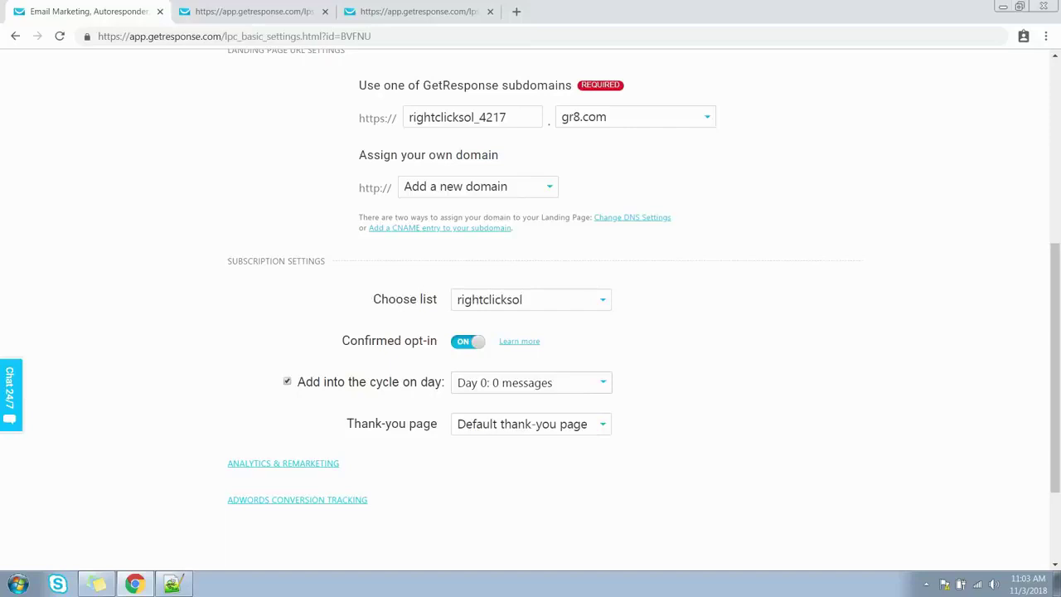
{"action": "key", "text": "space"}
{"action": "key", "text": "Tab"}
{"action": "key", "text": "Return"}
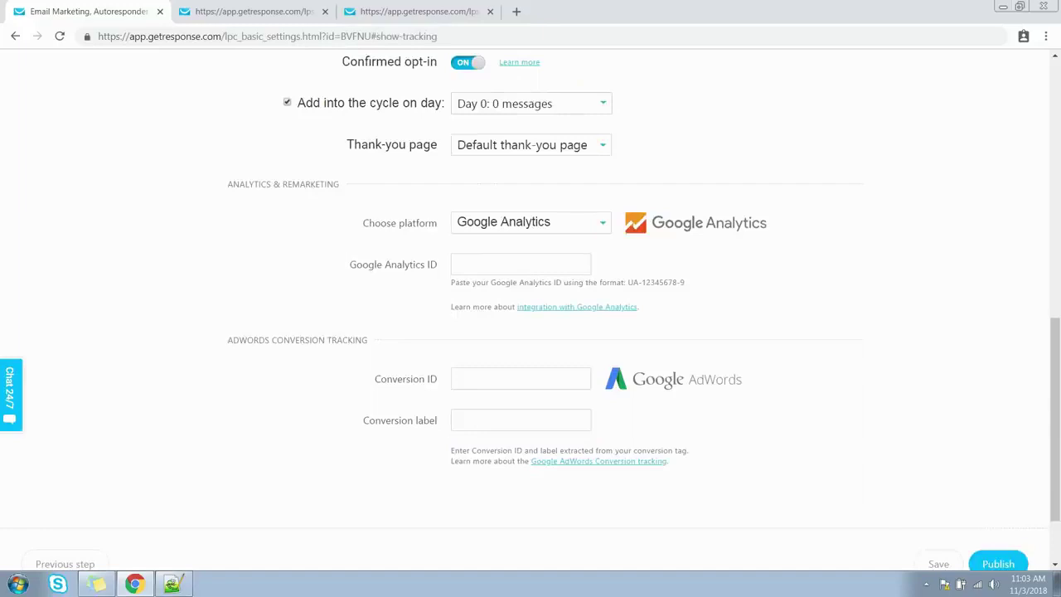
Step: Leave the Google Analytics ID and AdWords Conversion label empty and scroll to the bottom
{"action": "left_click", "coordinate": [520, 263]}
{"action": "key", "text": "Tab"}
{"action": "key", "text": "Tab"}
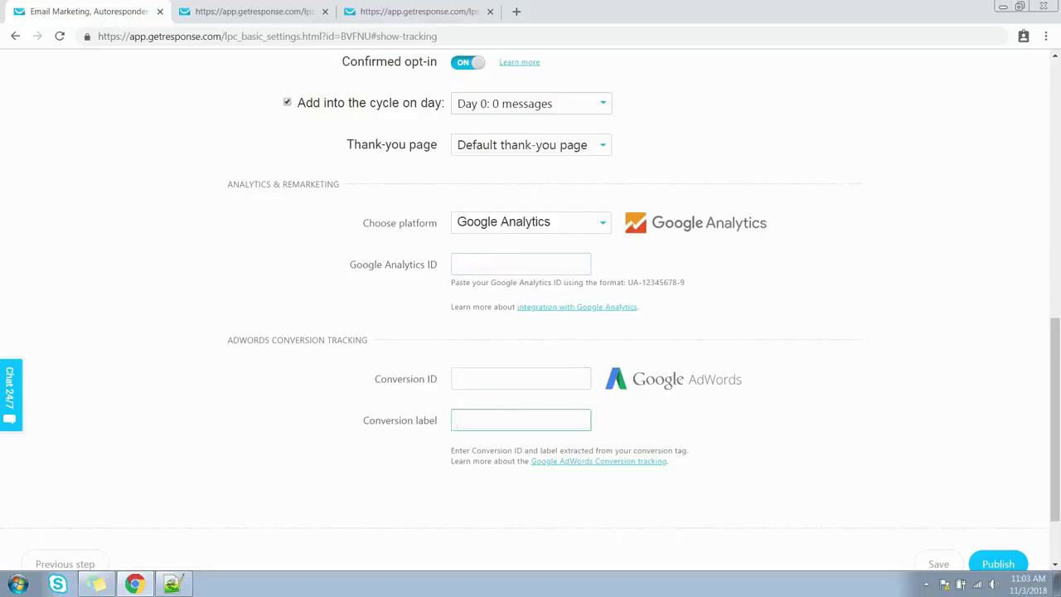
{"action": "scroll", "coordinate": [531, 298], "scroll_direction": "down", "scroll_amount": 1}
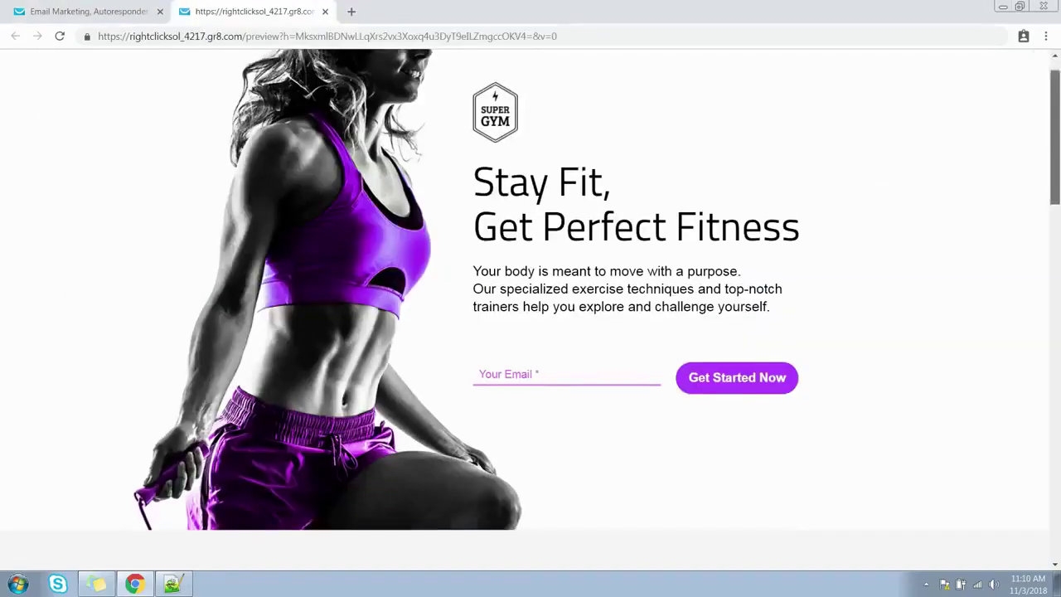
Step: Scroll through the live Stay Fit page, then return to the Landing pages list
{"action": "scroll", "coordinate": [531, 308], "scroll_direction": "down", "scroll_amount": 3}
{"action": "scroll", "coordinate": [531, 308], "scroll_direction": "down", "scroll_amount": 8}
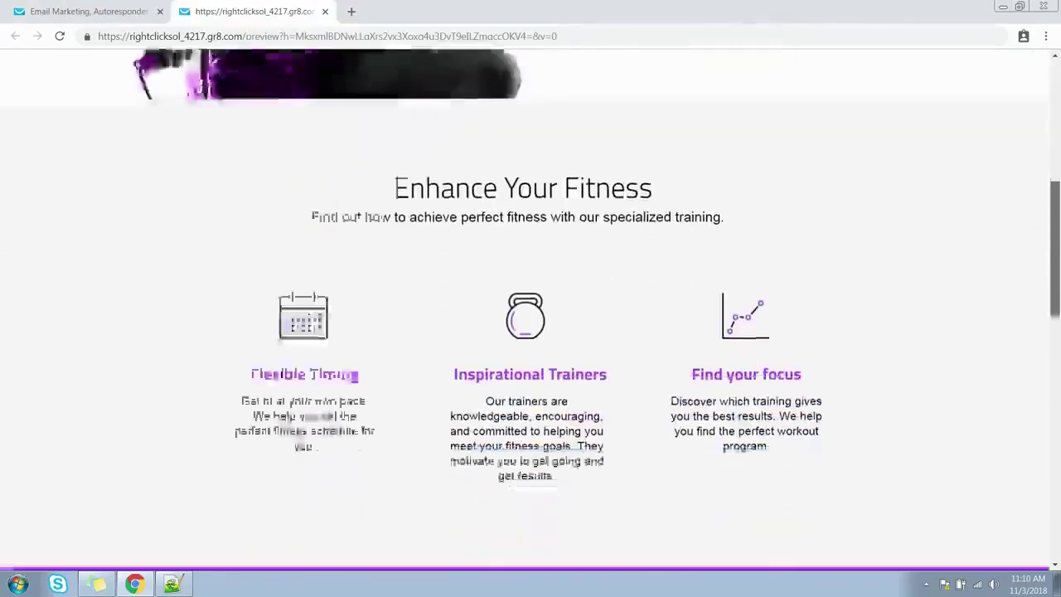
{"action": "scroll", "coordinate": [531, 308], "scroll_direction": "down", "scroll_amount": 5}
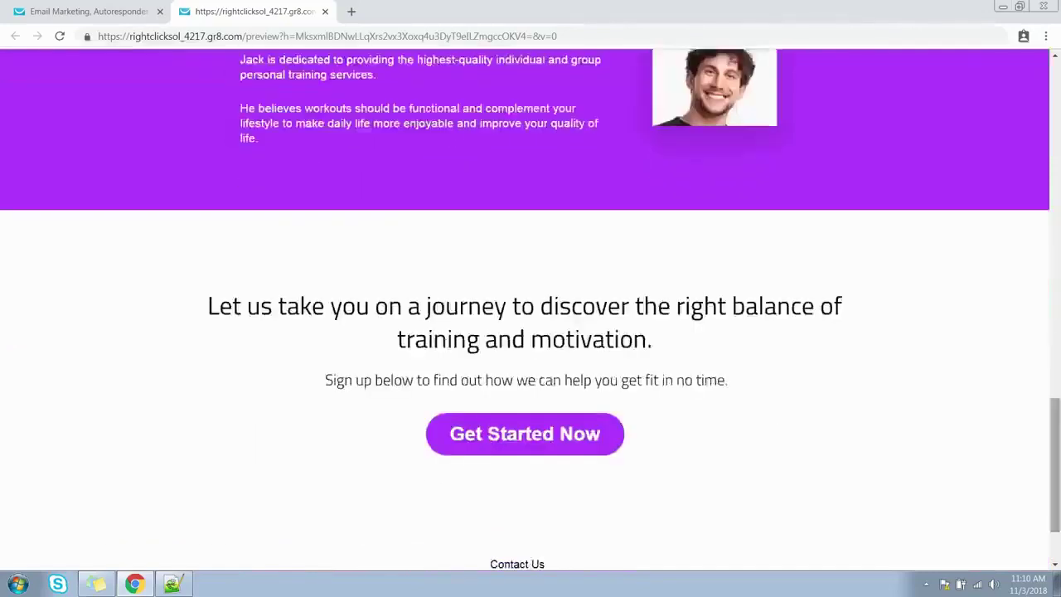
{"action": "key", "text": "ctrl+shift+Tab"}
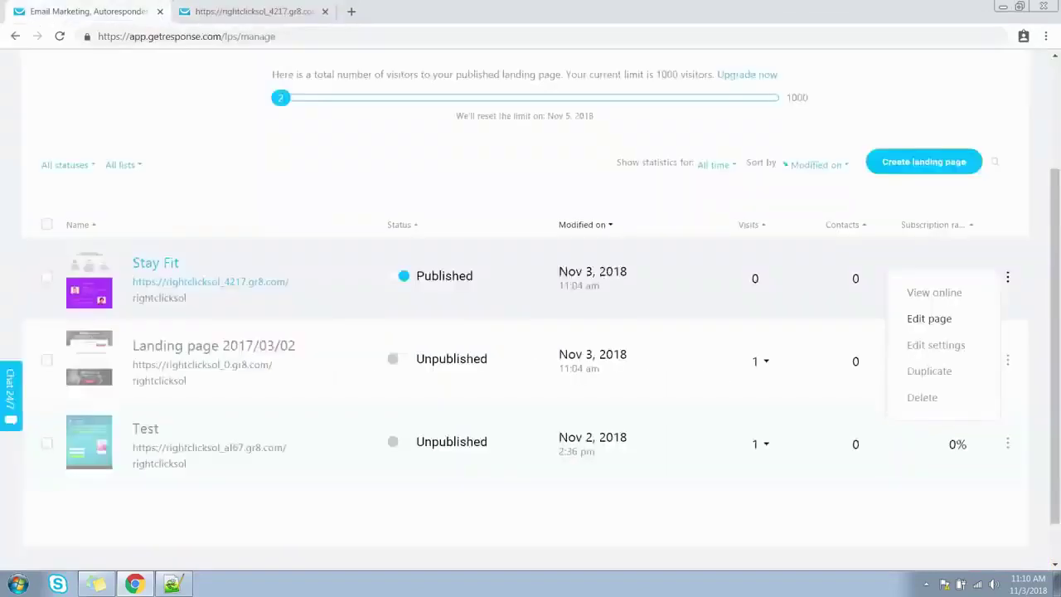
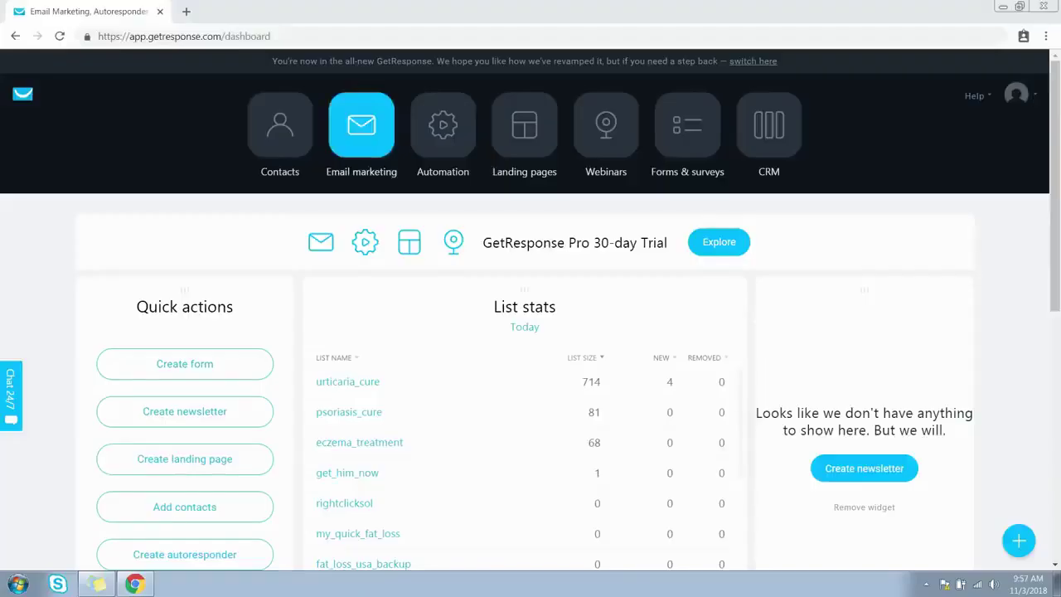
Step: From Email marketing, start a new newsletter using the drag-and-drop email editor
{"action": "left_click", "coordinate": [362, 124]}
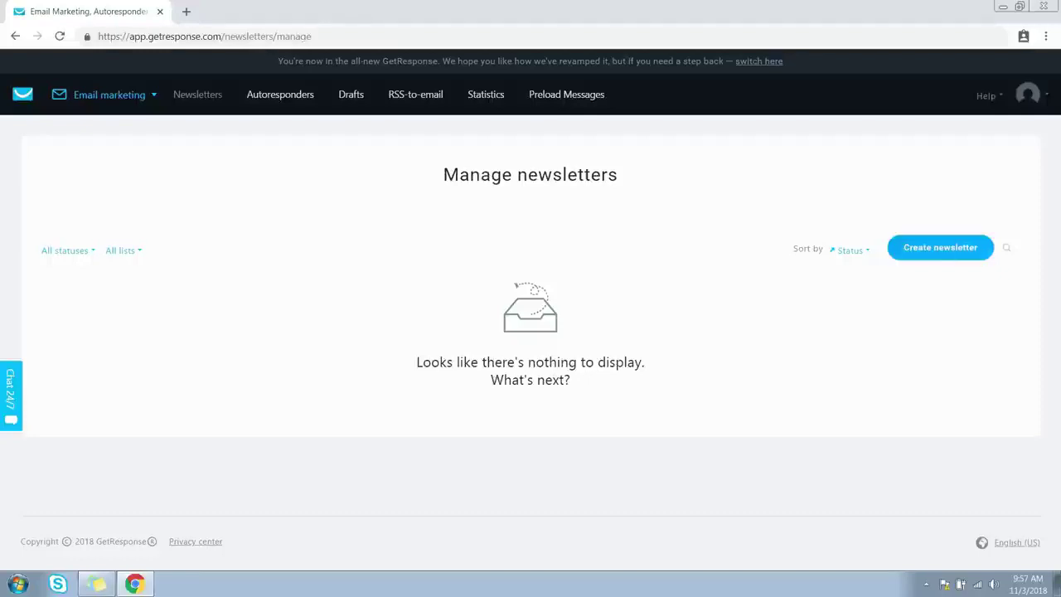
{"action": "left_click", "coordinate": [940, 247]}
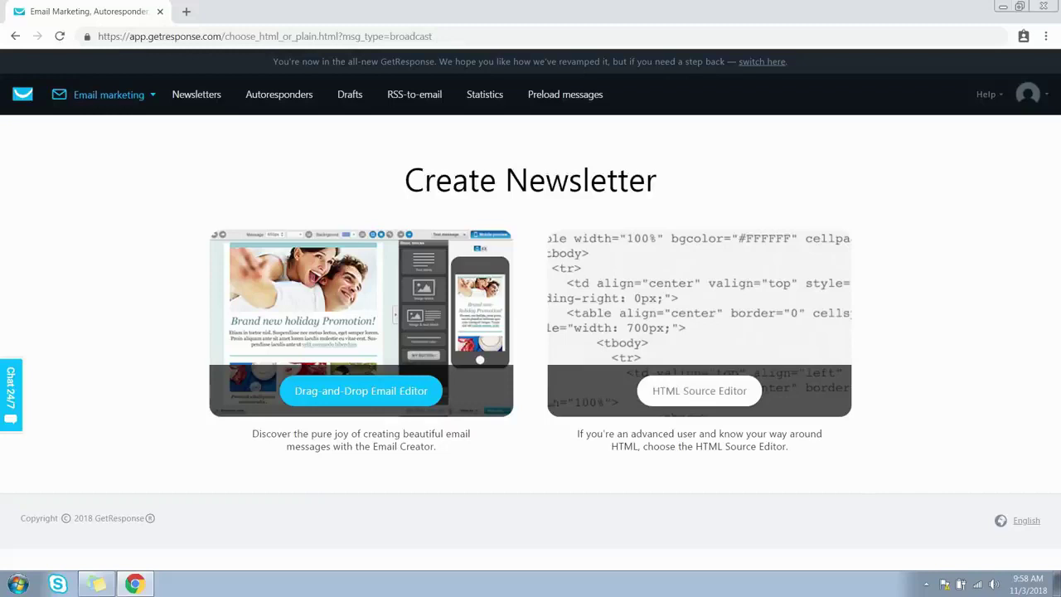
{"action": "left_click", "coordinate": [361, 390]}
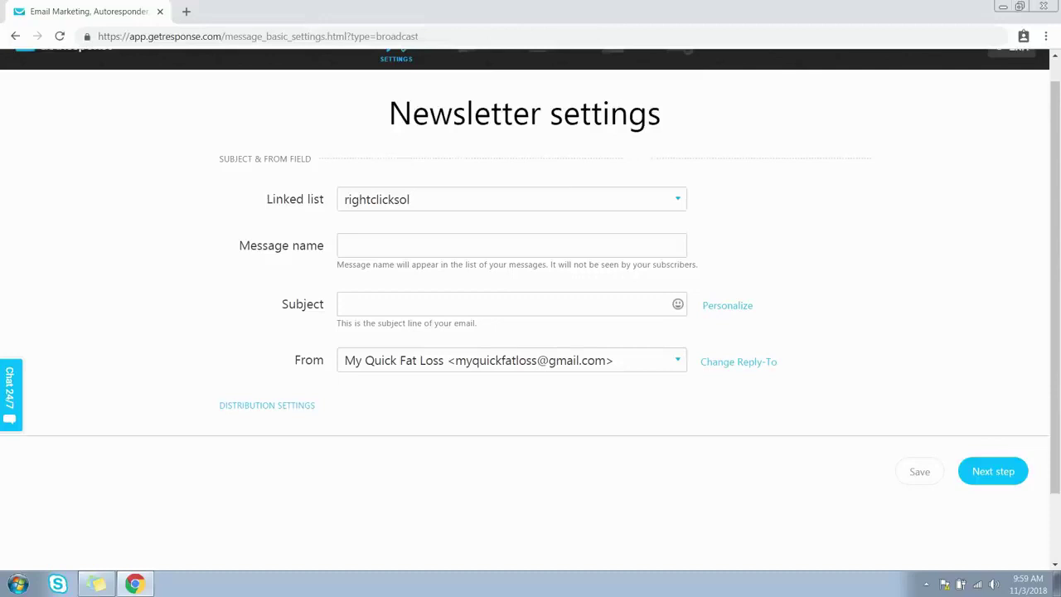
Step: Link the newsletter to the get_him_now contact list
{"action": "left_click", "coordinate": [511, 199]}
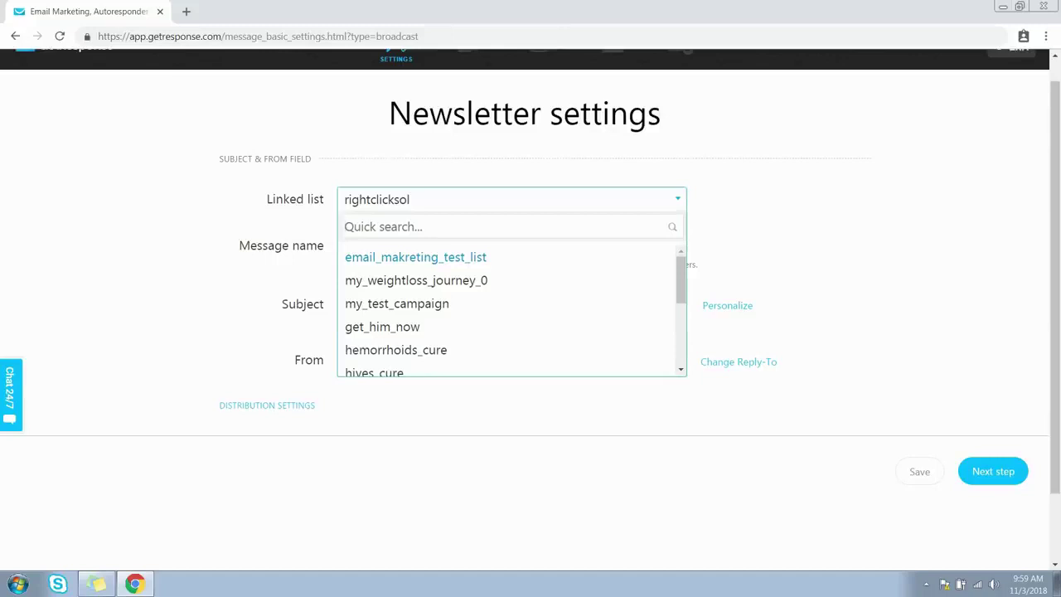
{"action": "key", "text": "Down"}
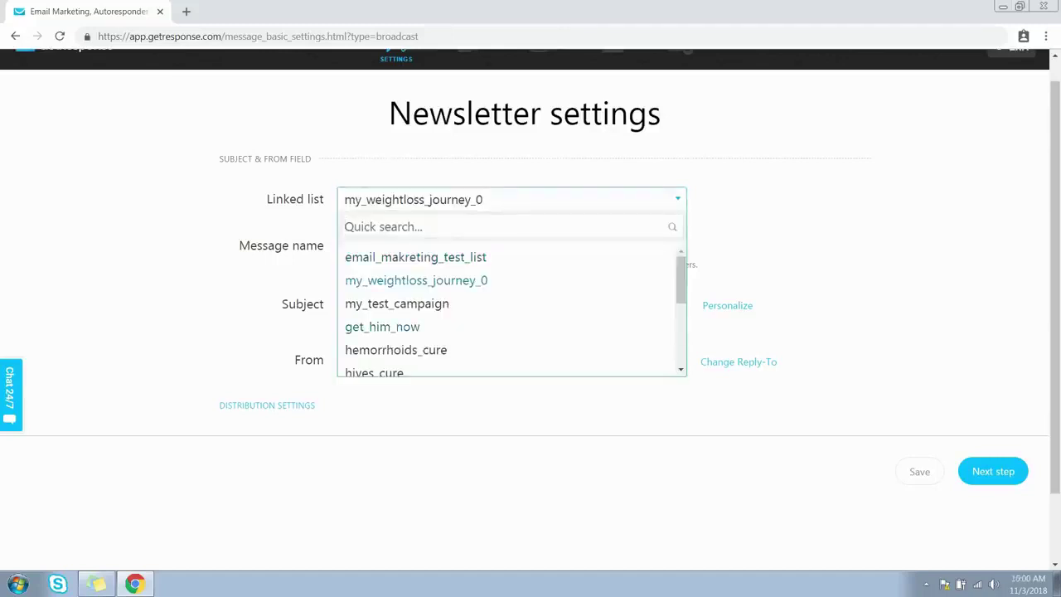
{"action": "key", "text": "Down"}
{"action": "key", "text": "Down"}
{"action": "key", "text": "Return"}
Step: Enter 'Weekly Updates' as both the message name and the subject, adding no emoji
{"action": "left_click", "coordinate": [511, 245]}
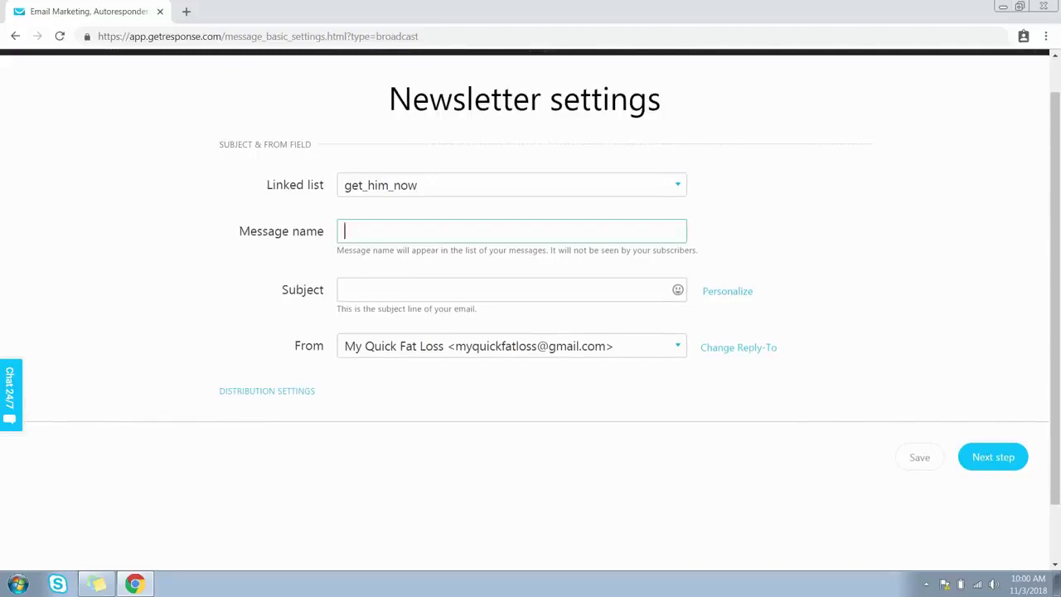
{"action": "type", "text": "Weekly Updates"}
{"action": "key", "text": "Tab"}
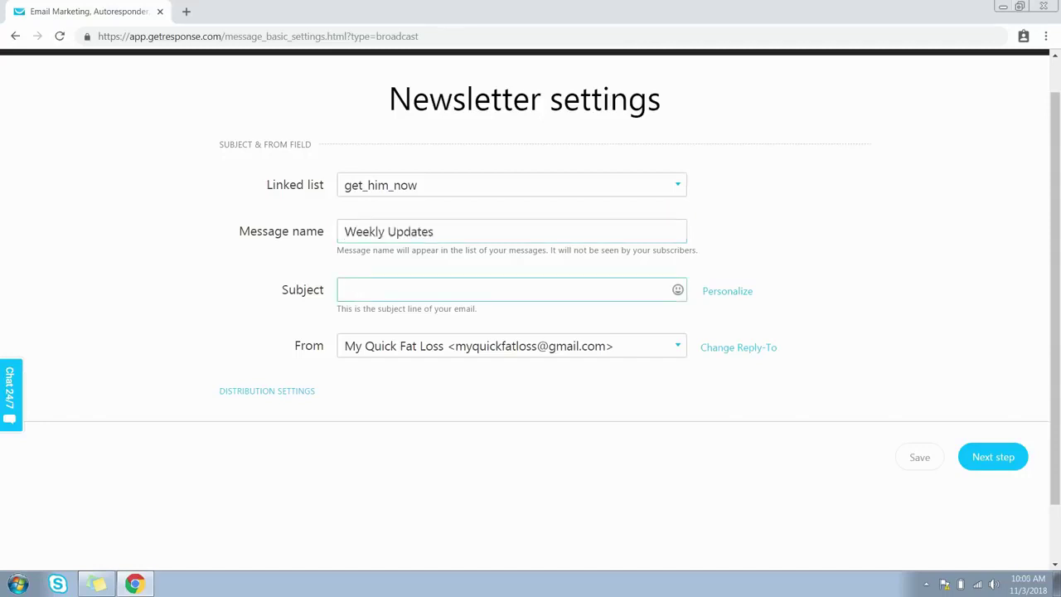
{"action": "type", "text": "Weekly Updates"}
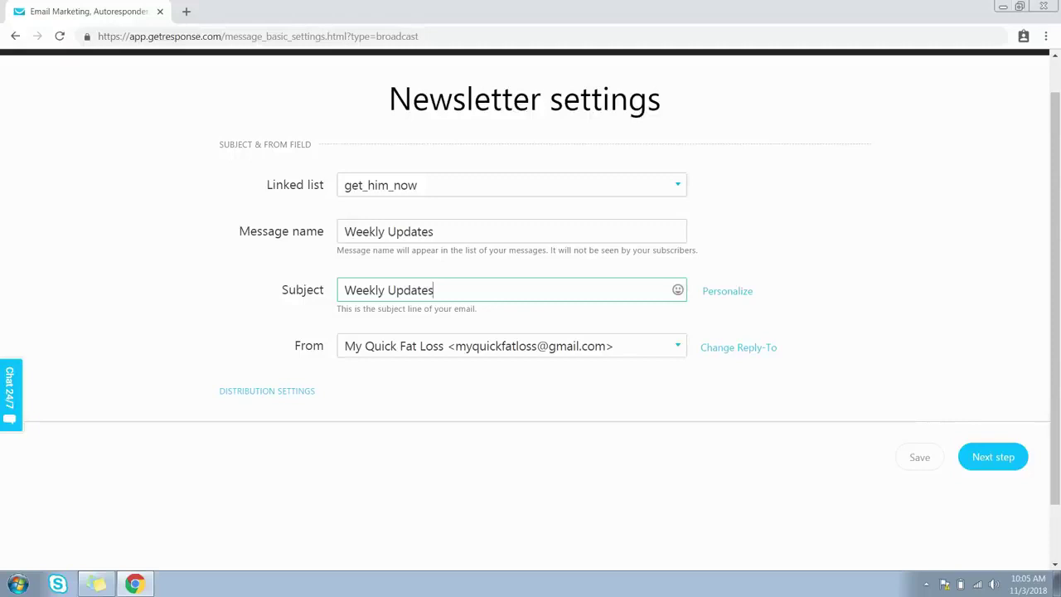
{"action": "left_click", "coordinate": [344, 290]}
{"action": "left_click", "coordinate": [727, 291]}
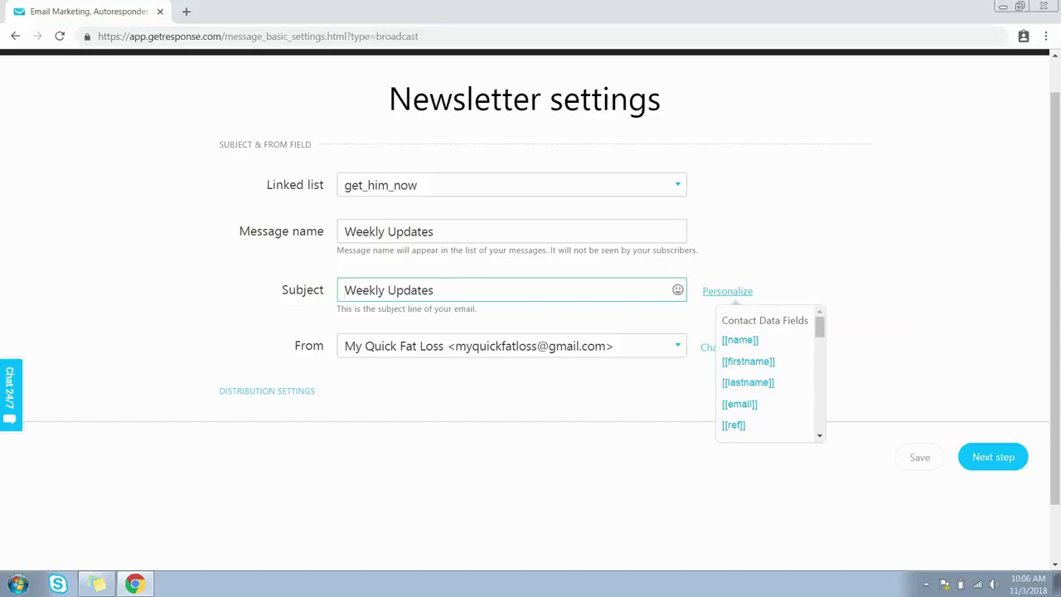
{"action": "left_click", "coordinate": [678, 289]}
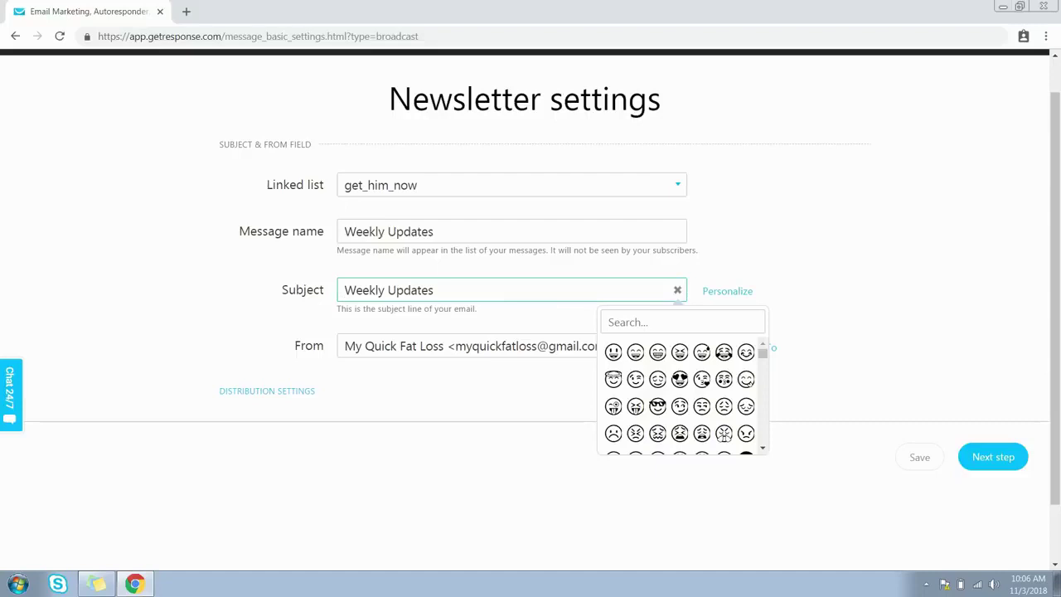
{"action": "key", "text": "Escape"}
Step: Set the Get Him Now address as both the From and Reply-to address
{"action": "left_click", "coordinate": [512, 346]}
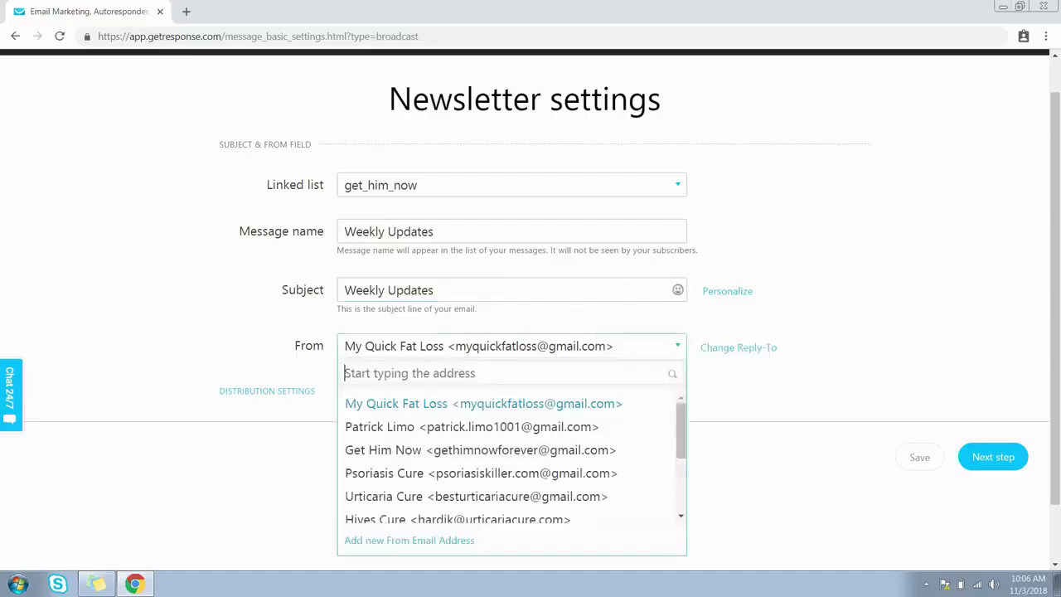
{"action": "left_click", "coordinate": [480, 449]}
{"action": "scroll", "coordinate": [530, 331], "scroll_direction": "down", "scroll_amount": 1}
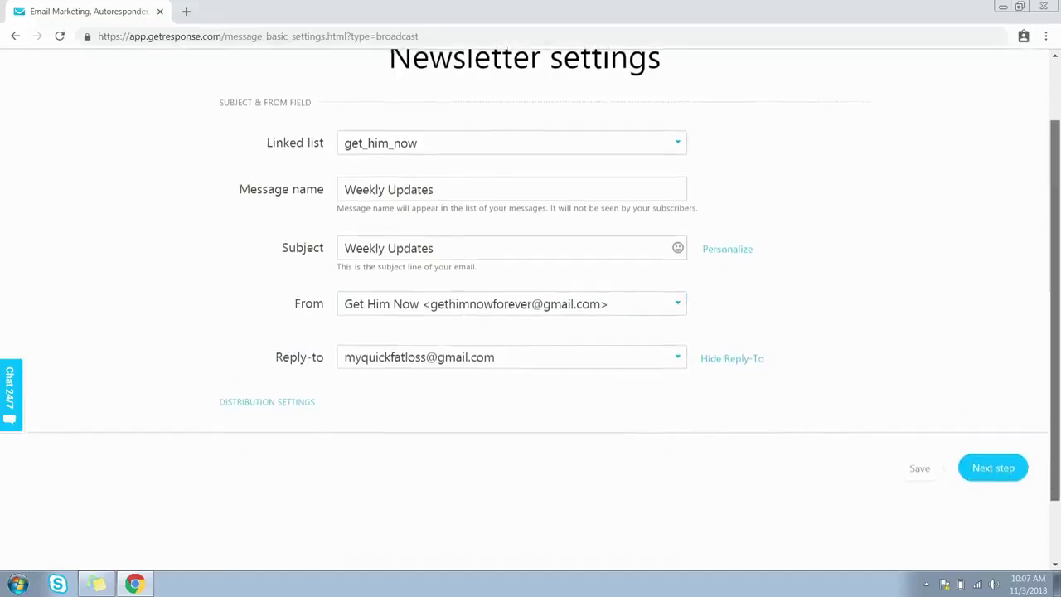
{"action": "left_click", "coordinate": [511, 357]}
{"action": "left_click", "coordinate": [432, 461]}
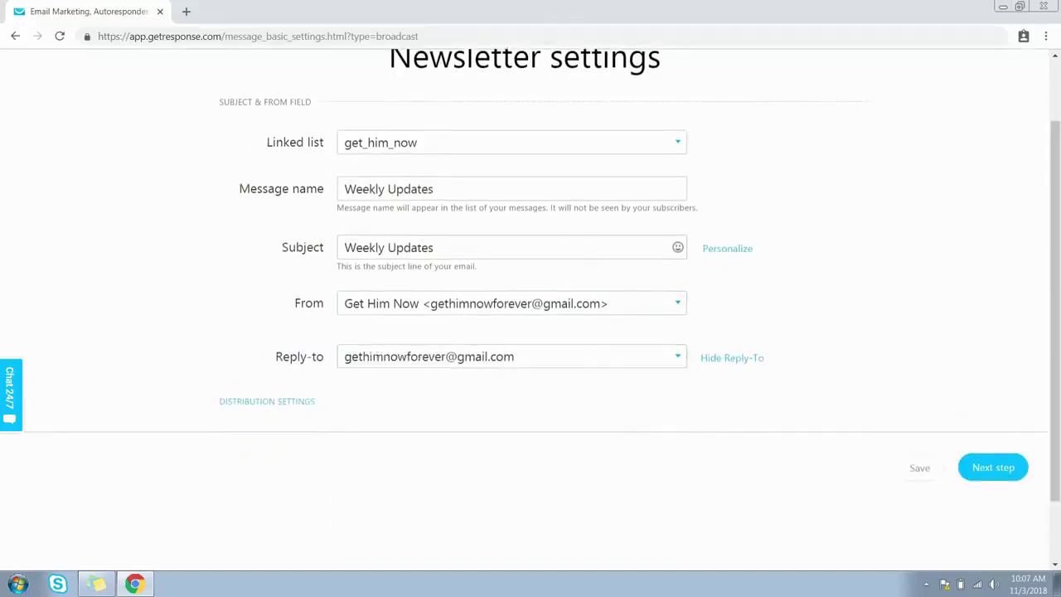
{"action": "scroll", "coordinate": [530, 332], "scroll_direction": "down", "scroll_amount": 2}
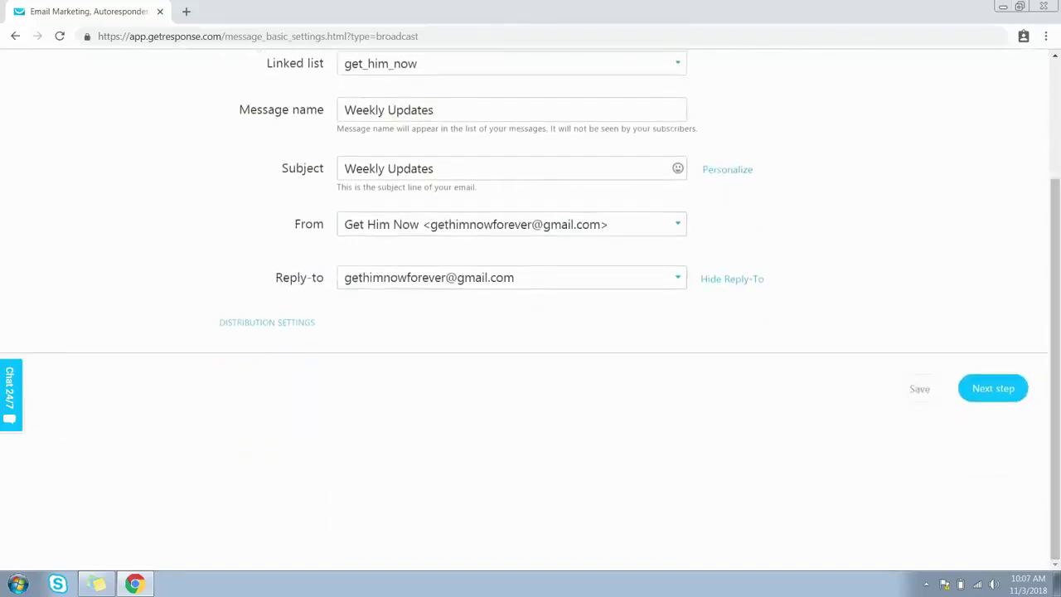
{"action": "left_click", "coordinate": [267, 322]}
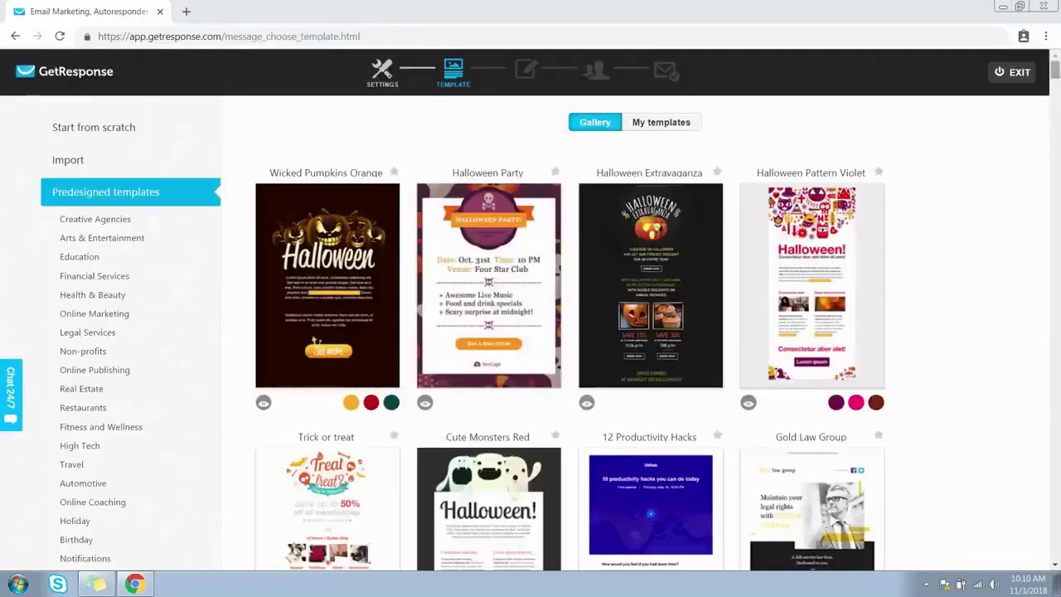
Step: Choose the Cute Monsters Red Halloween template from the predesigned gallery
{"action": "scroll", "coordinate": [530, 332], "scroll_direction": "down", "scroll_amount": 2}
{"action": "scroll", "coordinate": [531, 332], "scroll_direction": "up", "scroll_amount": 1}
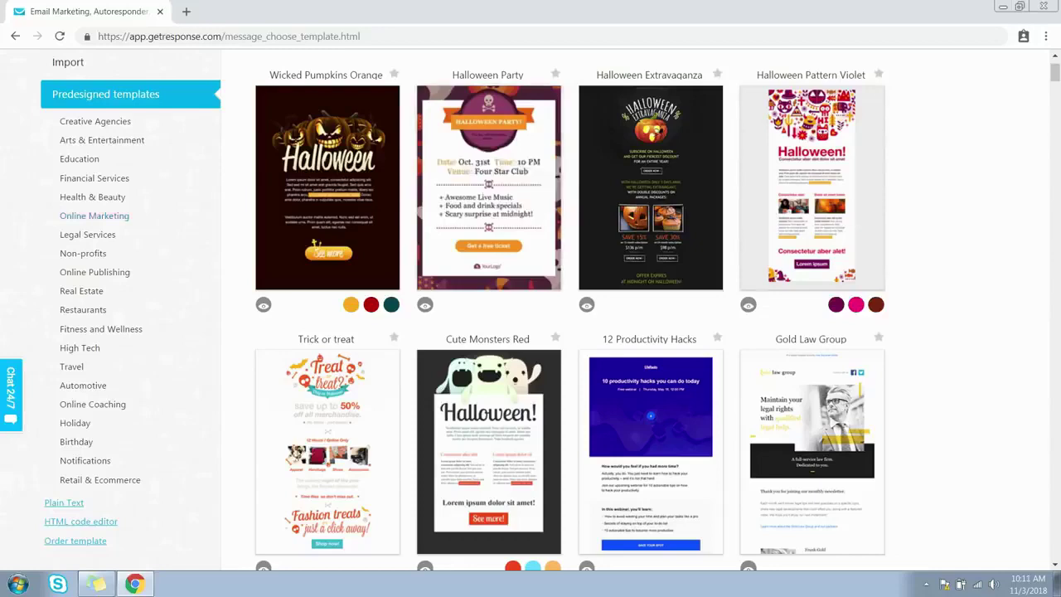
{"action": "scroll", "coordinate": [530, 315], "scroll_direction": "up", "scroll_amount": 1}
{"action": "scroll", "coordinate": [531, 315], "scroll_direction": "down", "scroll_amount": 1}
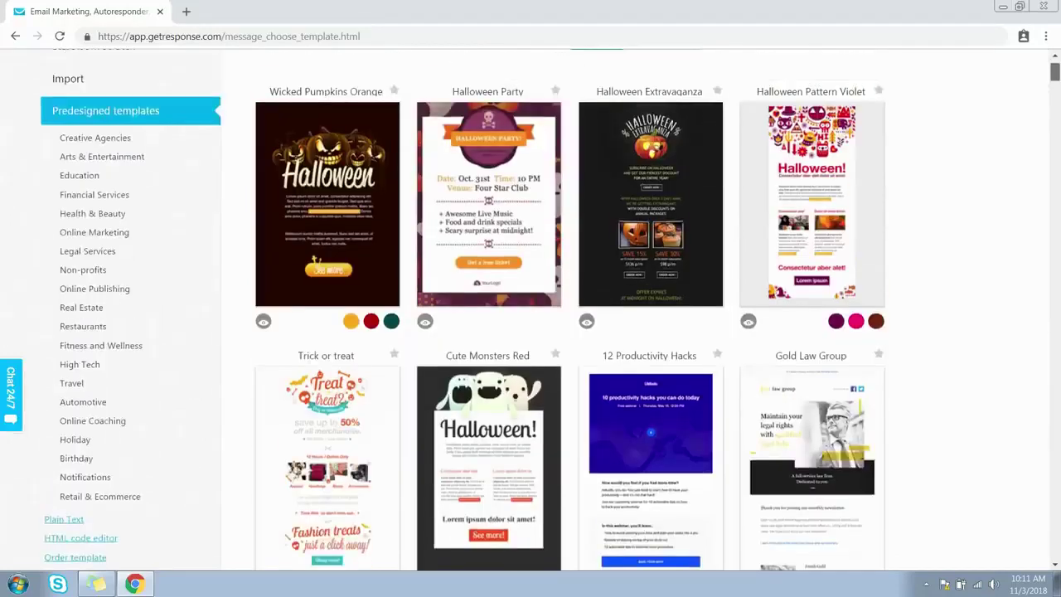
{"action": "left_click", "coordinate": [489, 469]}
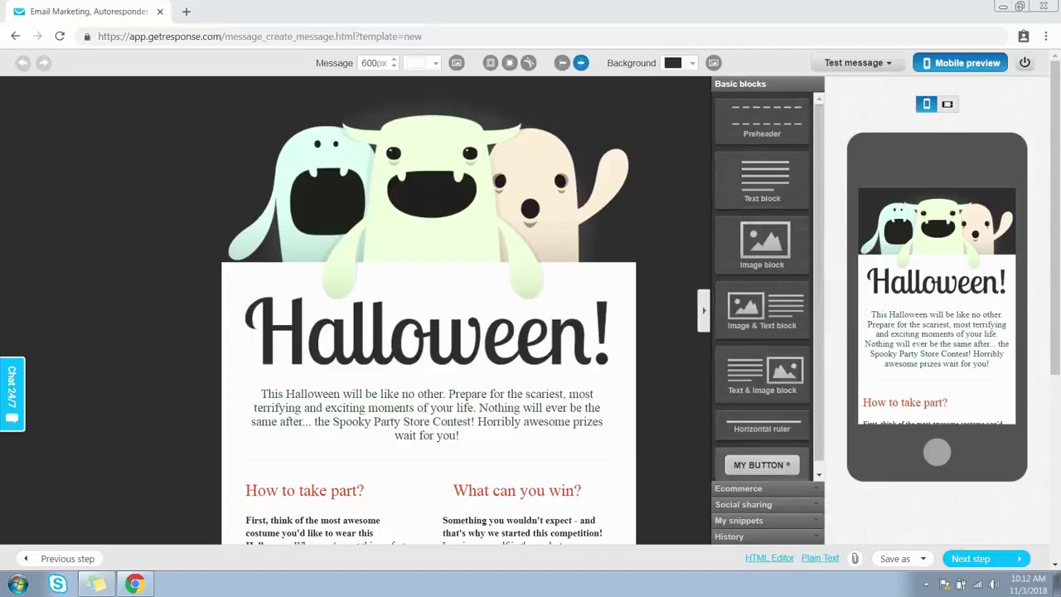
Step: Edit the intro paragraph, add a text block below it, then open the test-message options
{"action": "scroll", "coordinate": [477, 348], "scroll_direction": "down", "scroll_amount": 2}
{"action": "left_click", "coordinate": [477, 273]}
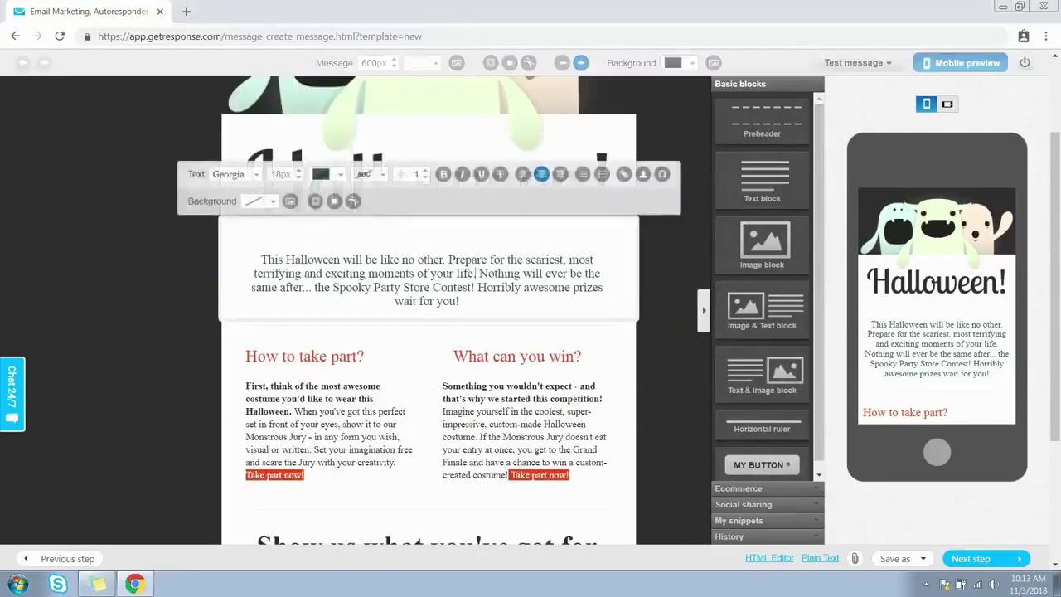
{"action": "key", "text": "Escape"}
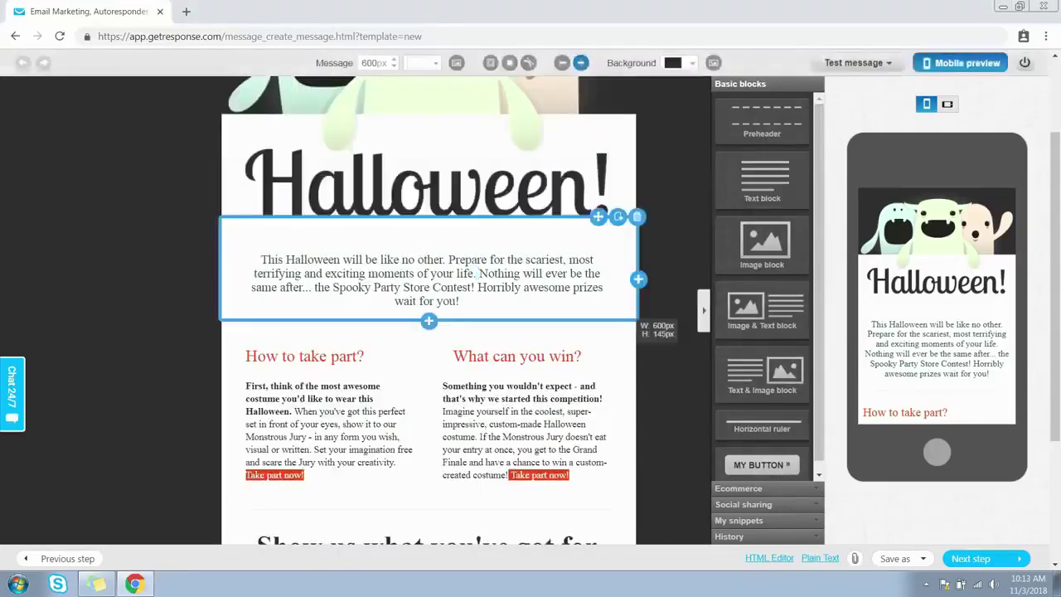
{"action": "left_click", "coordinate": [476, 273]}
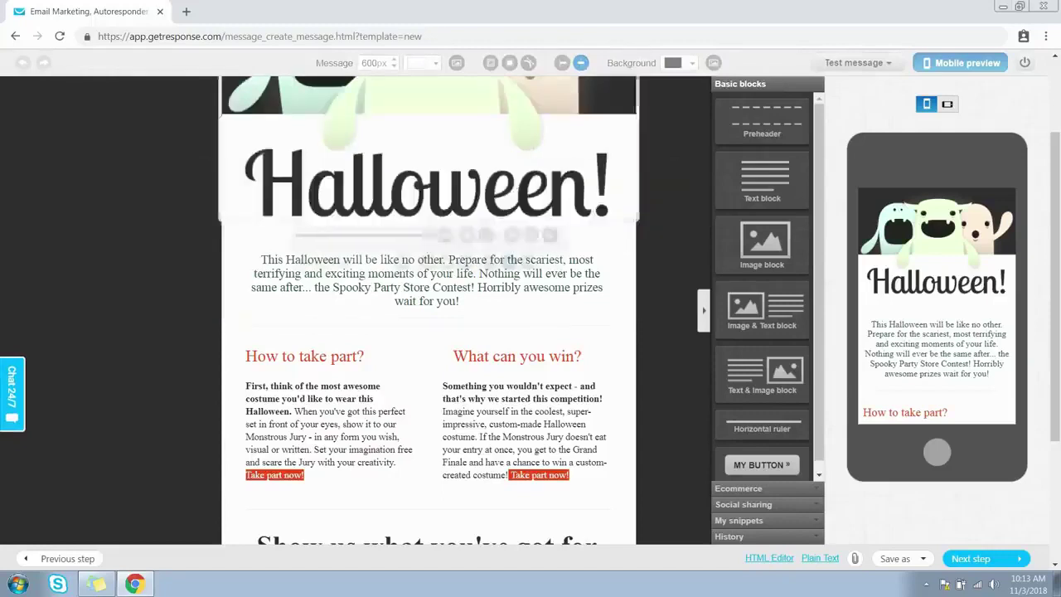
{"action": "scroll", "coordinate": [762, 286], "scroll_direction": "down", "scroll_amount": 1}
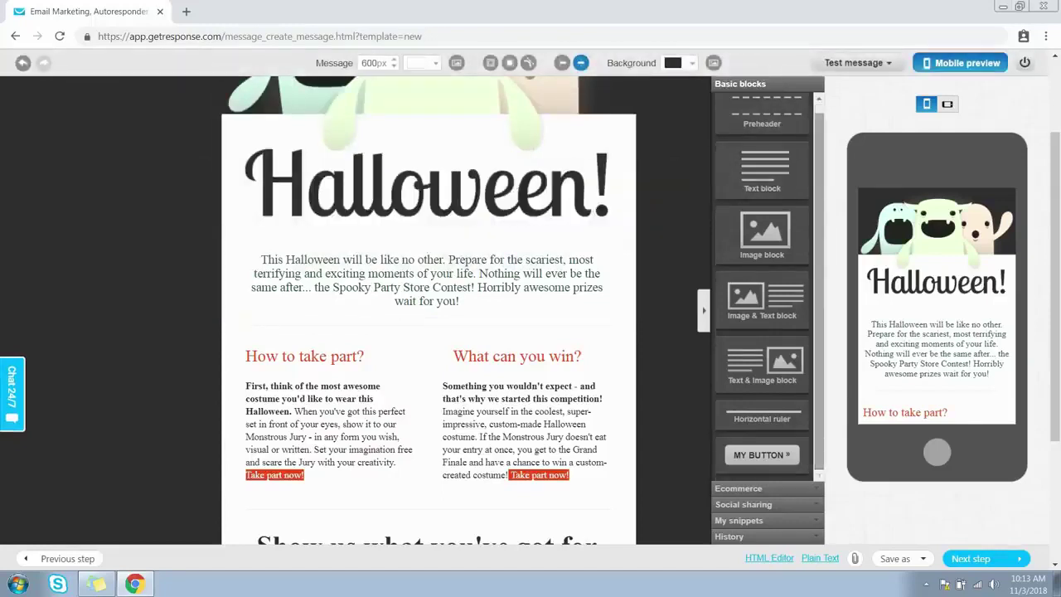
{"action": "scroll", "coordinate": [762, 287], "scroll_direction": "up", "scroll_amount": 1}
{"action": "scroll", "coordinate": [762, 287], "scroll_direction": "down", "scroll_amount": 1}
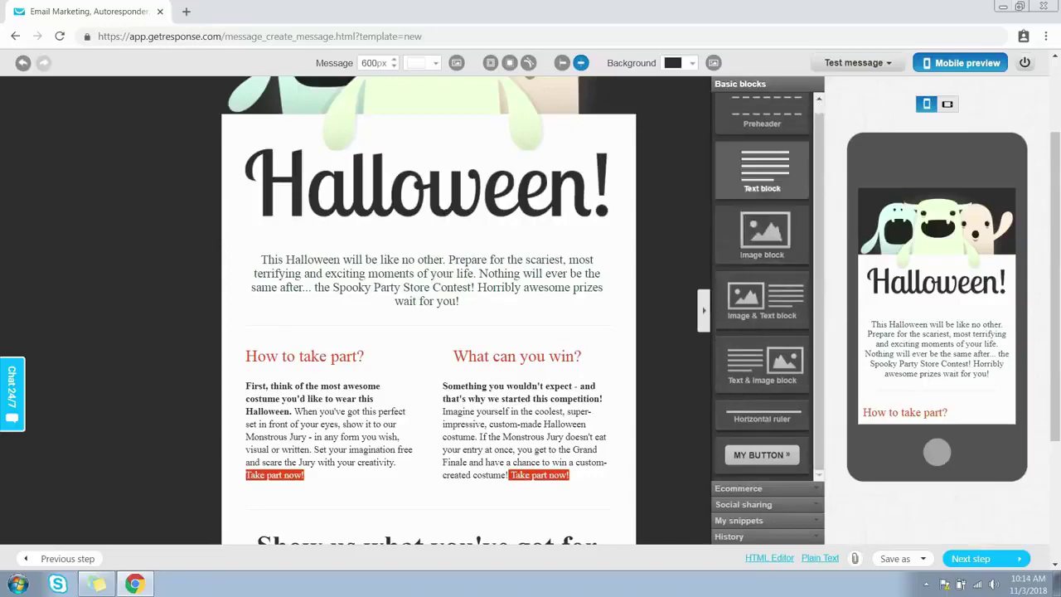
{"action": "left_click", "coordinate": [762, 170]}
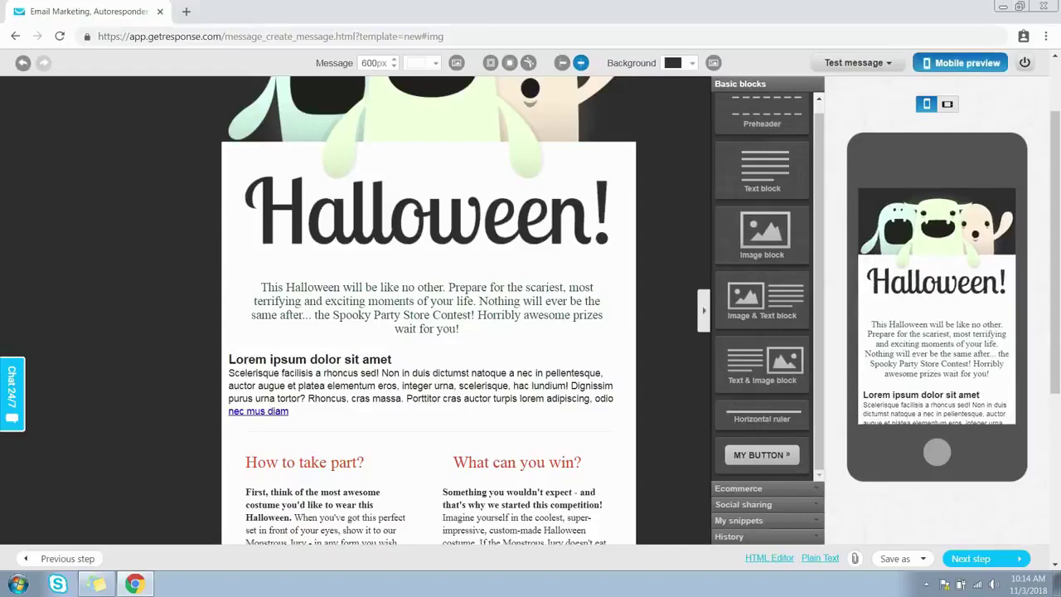
{"action": "scroll", "coordinate": [427, 311], "scroll_direction": "down", "scroll_amount": 1}
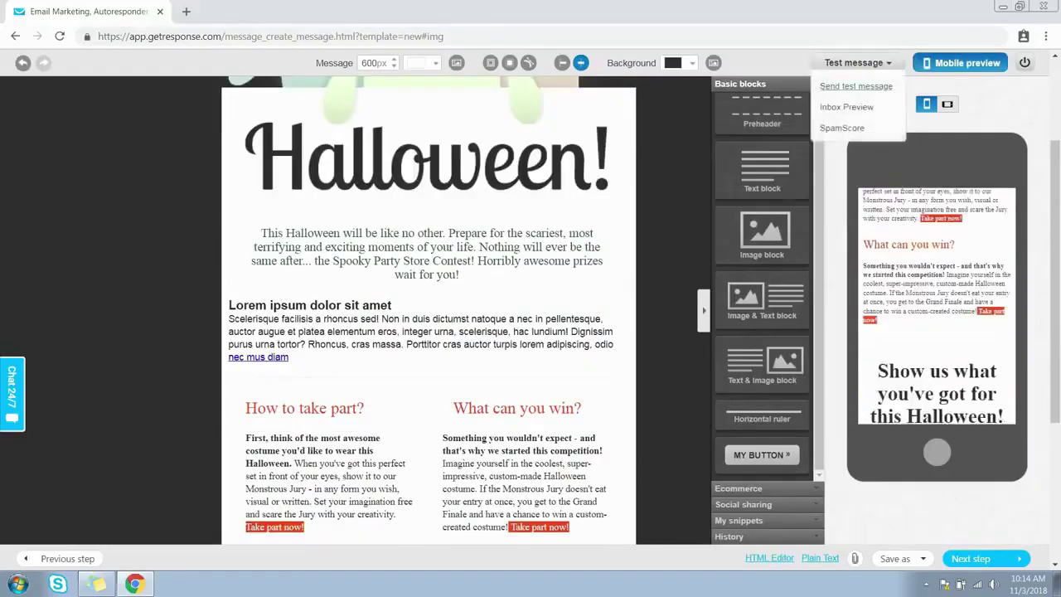
{"action": "left_click", "coordinate": [855, 86]}
Step: Send a test copy to the account's own address, then continue to Recipients
{"action": "left_click", "coordinate": [485, 312]}
{"action": "left_click", "coordinate": [474, 362]}
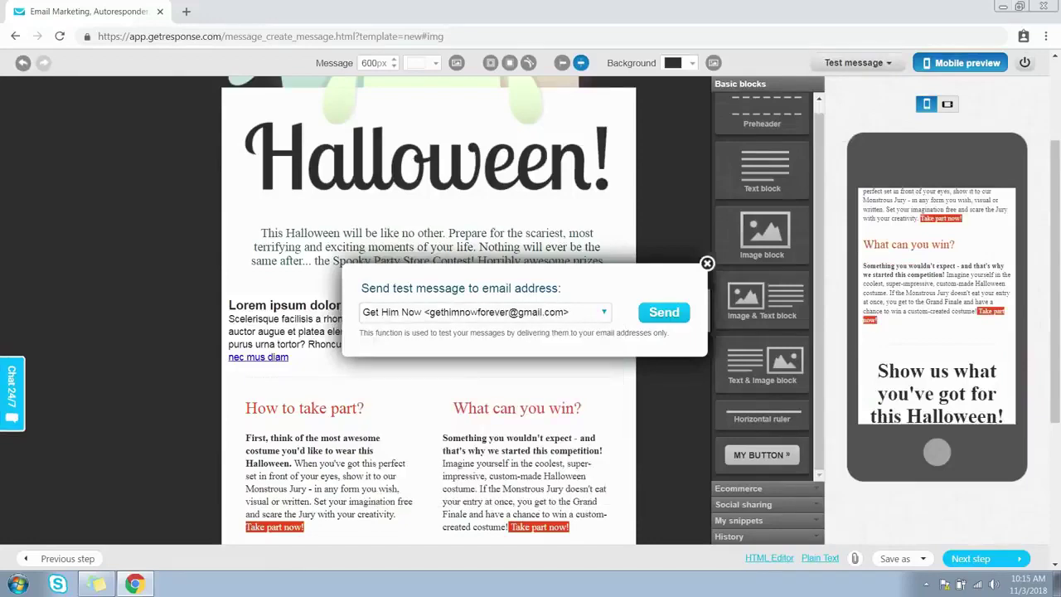
{"action": "left_click", "coordinate": [664, 312]}
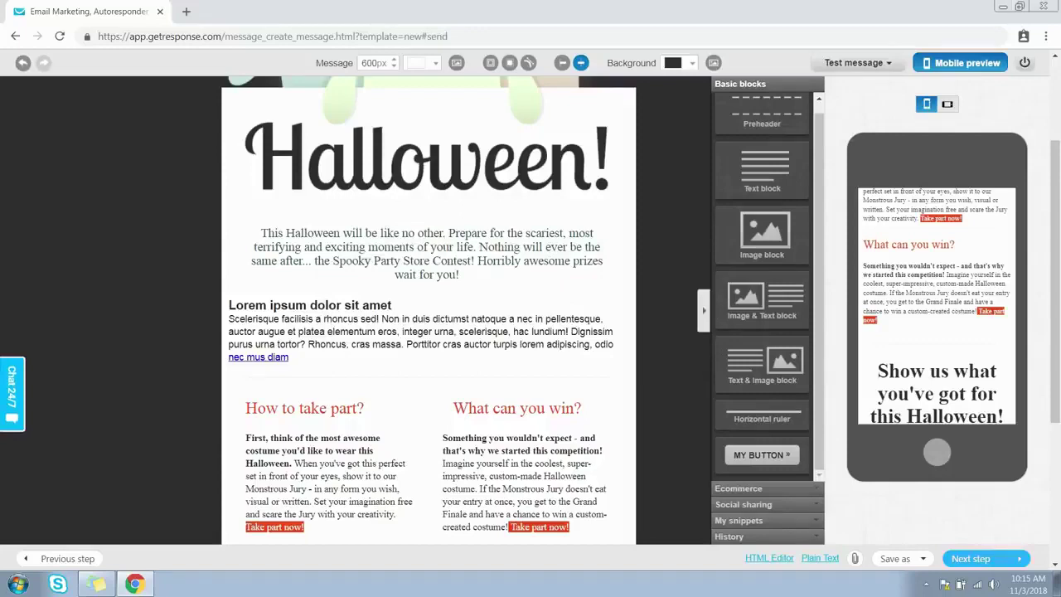
{"action": "left_click", "coordinate": [971, 558]}
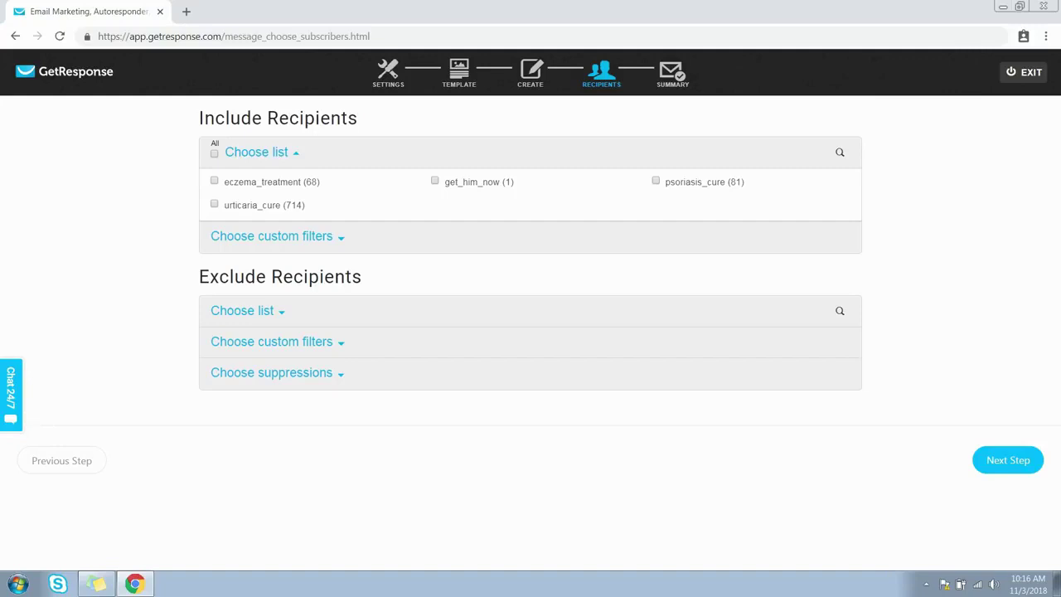
Step: Include the get_him_now list (1 subscriber) as the newsletter's recipients
{"action": "left_click", "coordinate": [434, 181]}
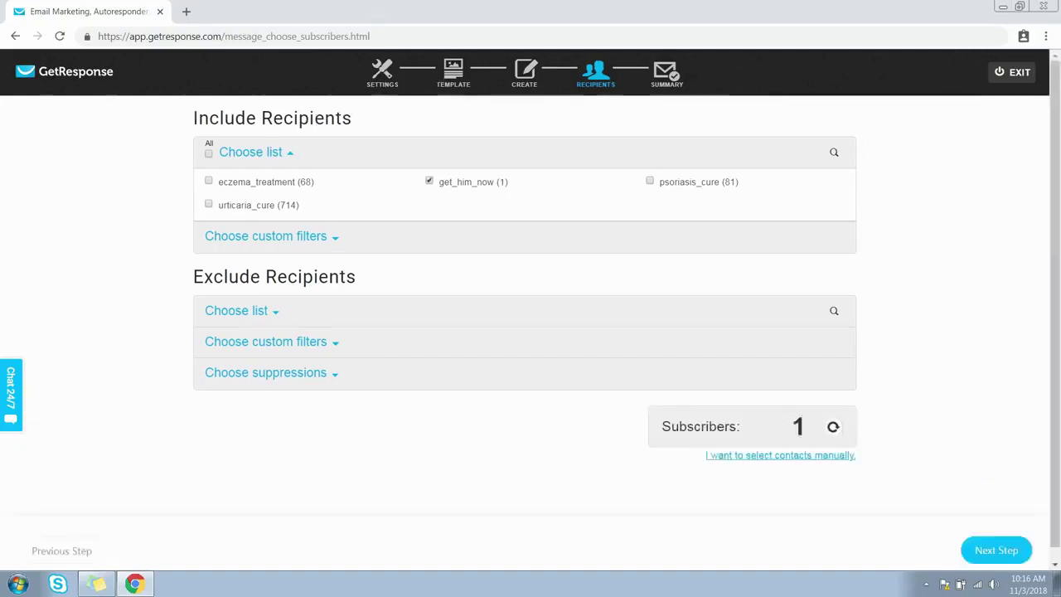
{"action": "scroll", "coordinate": [530, 305], "scroll_direction": "down", "scroll_amount": 1}
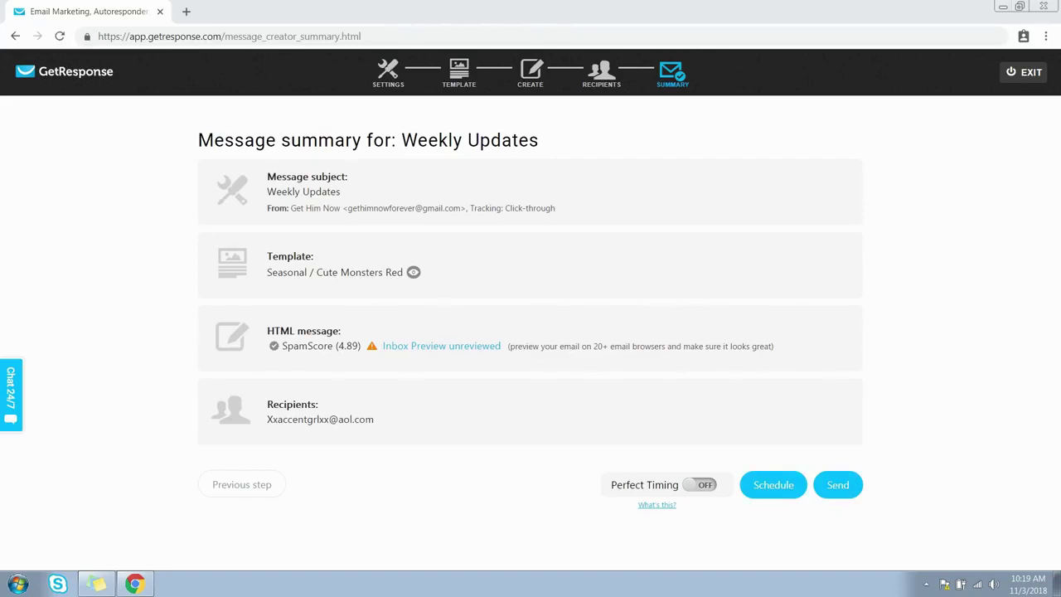
Step: Enable Perfect Timing and schedule delivery for Nov 3, 2018 at 10:21 am, time zone unchanged
{"action": "left_click", "coordinate": [700, 484]}
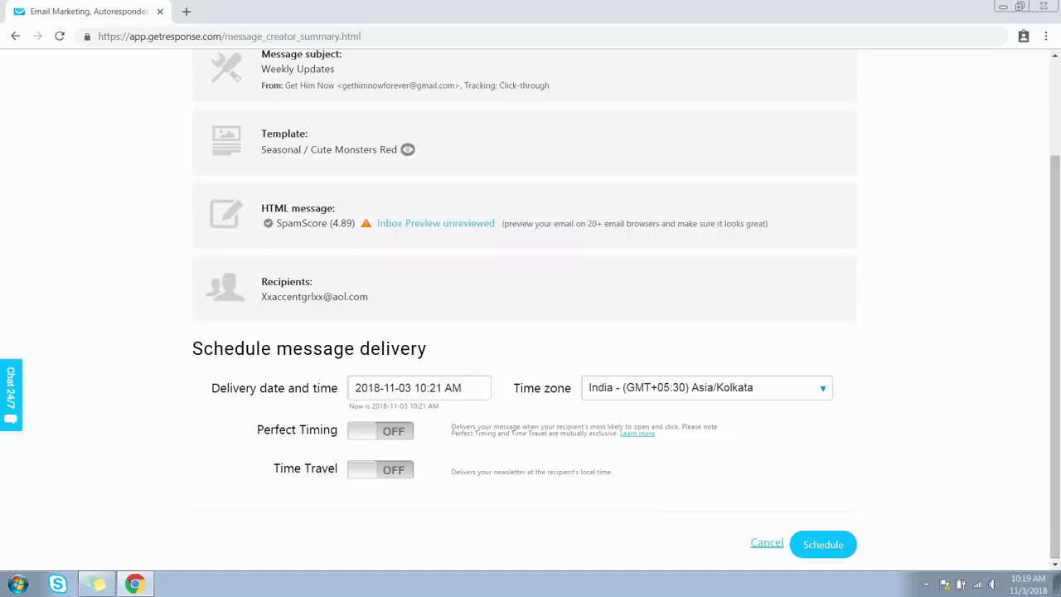
{"action": "left_click", "coordinate": [415, 388]}
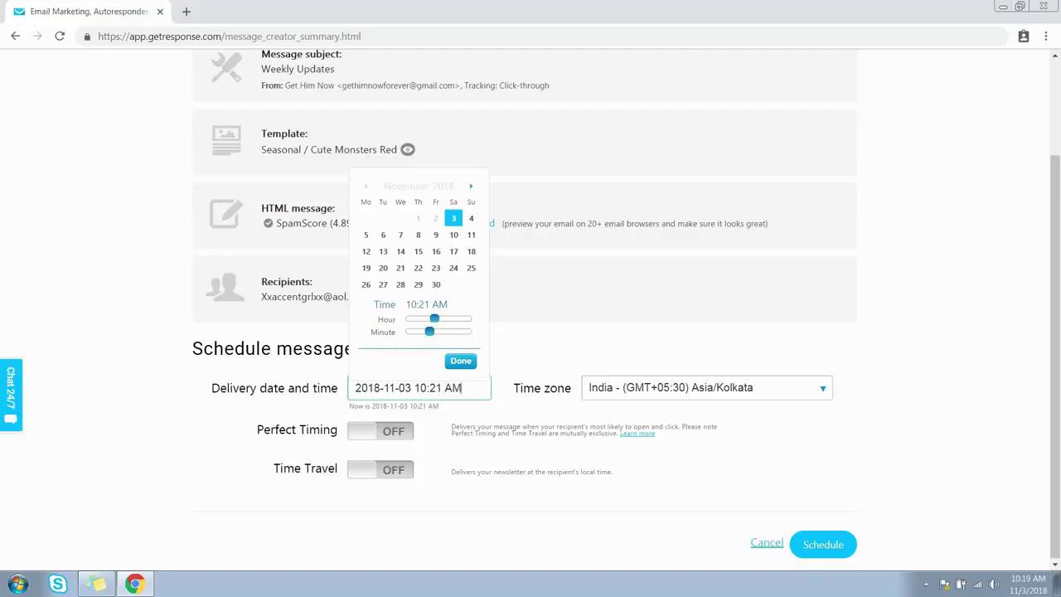
{"action": "left_click", "coordinate": [704, 387]}
{"action": "left_click", "coordinate": [705, 387]}
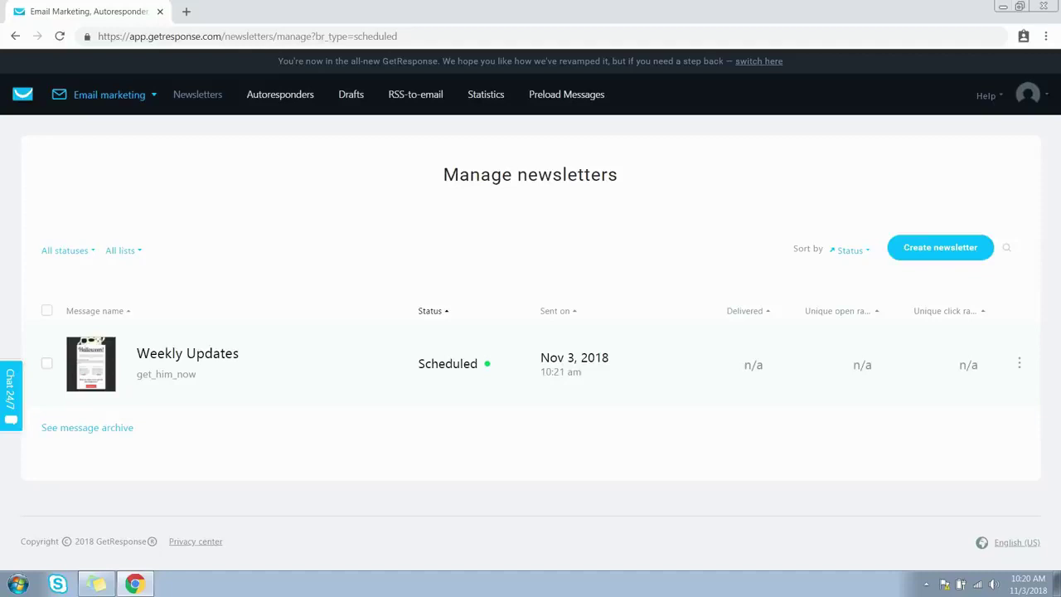
Step: Filter the newsletters by All lists and open the Weekly Updates row's actions menu
{"action": "left_click", "coordinate": [123, 250]}
{"action": "scroll", "coordinate": [211, 398], "scroll_direction": "down", "scroll_amount": 3}
{"action": "scroll", "coordinate": [211, 398], "scroll_direction": "up", "scroll_amount": 2}
{"action": "scroll", "coordinate": [212, 406], "scroll_direction": "up", "scroll_amount": 2}
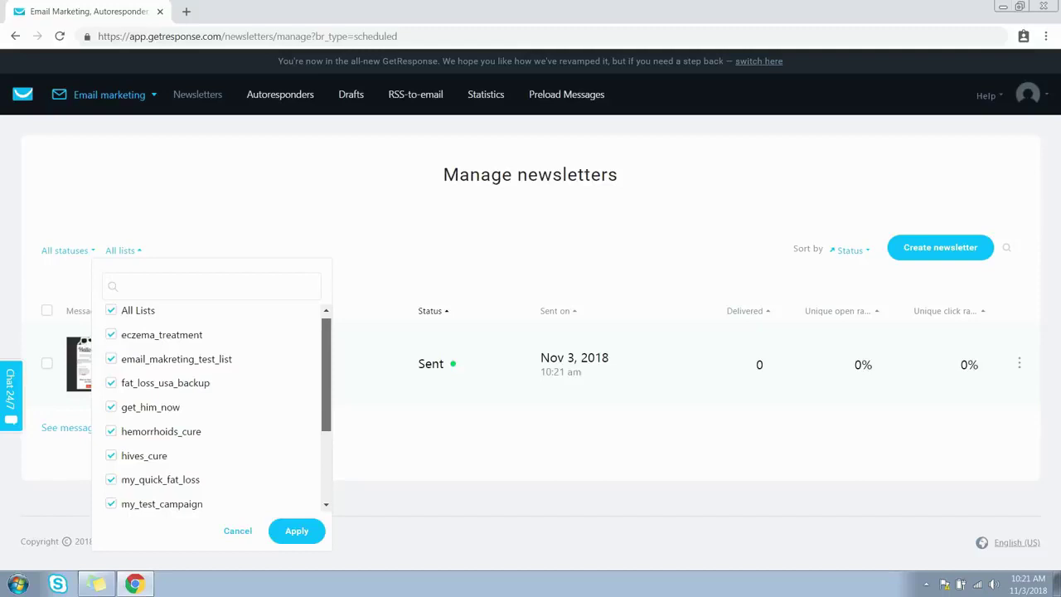
{"action": "scroll", "coordinate": [211, 406], "scroll_direction": "down", "scroll_amount": 4}
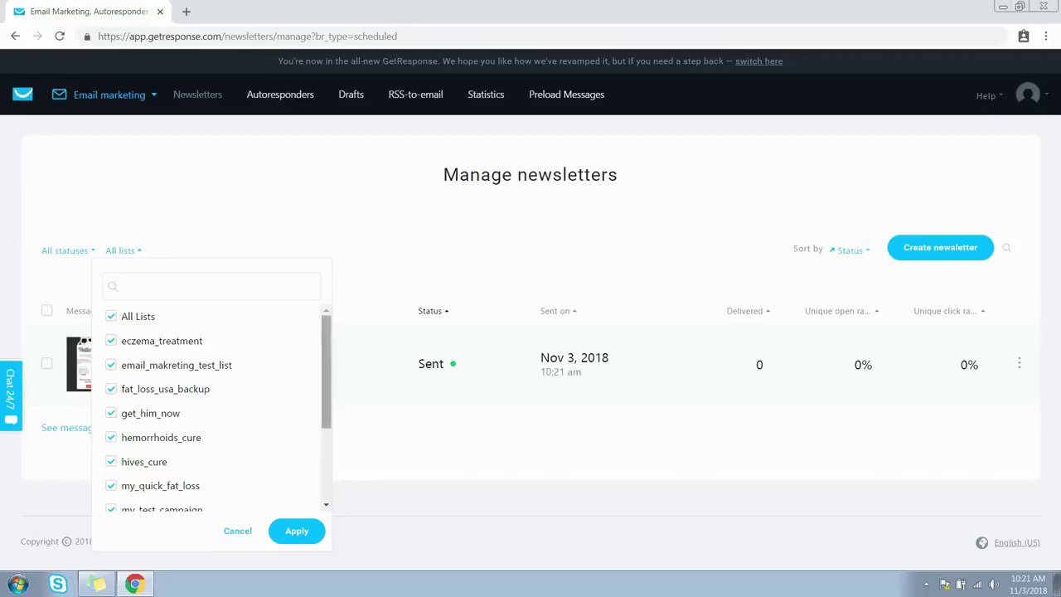
{"action": "scroll", "coordinate": [212, 406], "scroll_direction": "down", "scroll_amount": 3}
{"action": "scroll", "coordinate": [211, 406], "scroll_direction": "up", "scroll_amount": 1}
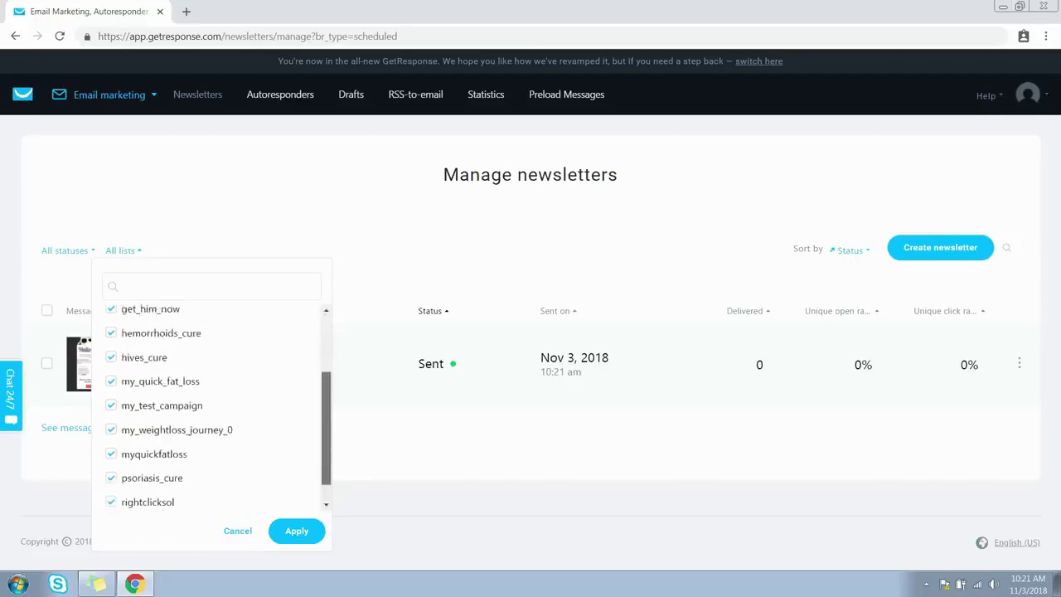
{"action": "scroll", "coordinate": [212, 406], "scroll_direction": "up", "scroll_amount": 2}
{"action": "scroll", "coordinate": [211, 407], "scroll_direction": "down", "scroll_amount": 3}
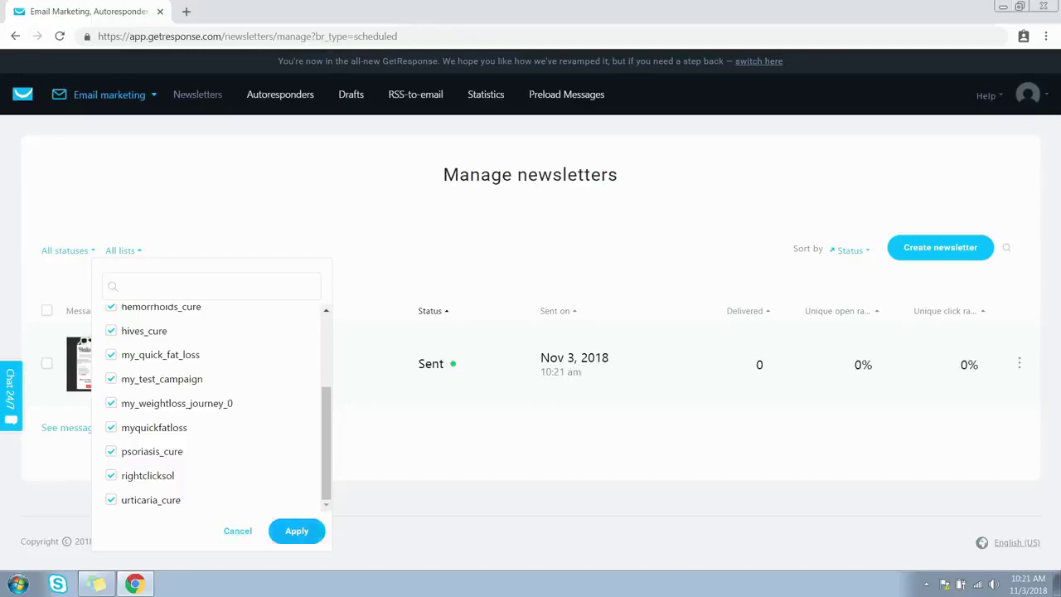
{"action": "left_click", "coordinate": [311, 532]}
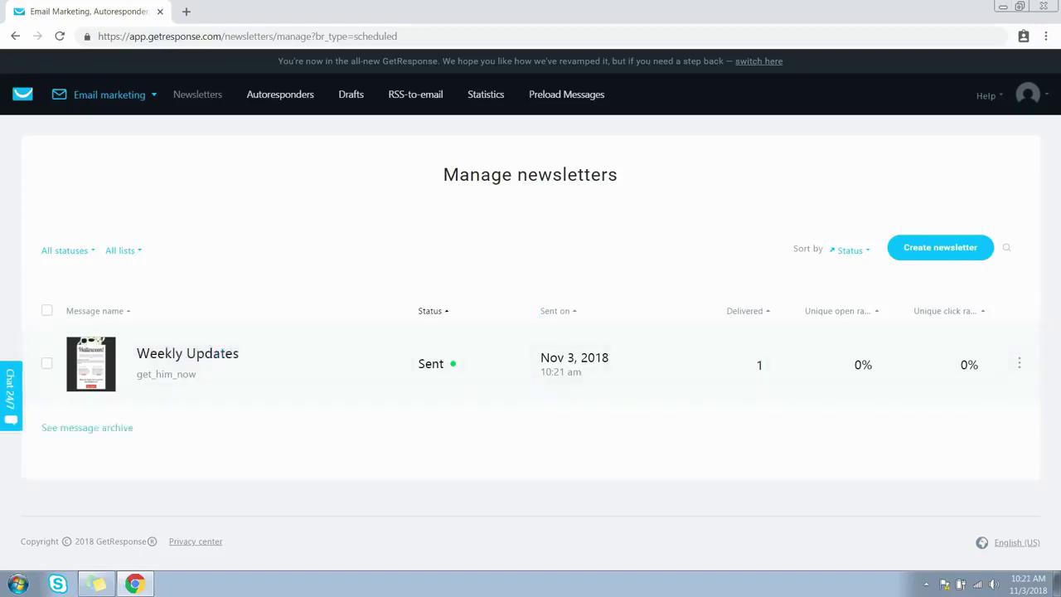
{"action": "left_click", "coordinate": [1019, 362]}
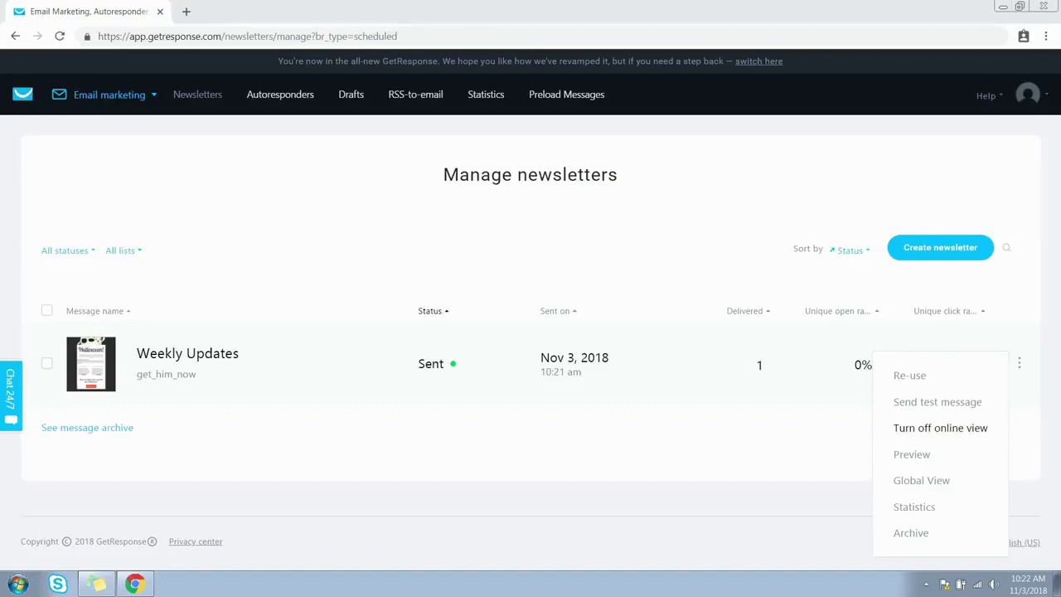
Step: Preview Weekly Updates and open its Email Analytics report (1 sent, 0.00% opens) in a new tab
{"action": "left_click", "coordinate": [913, 454]}
{"action": "key", "text": "ctrl+shift+Tab"}
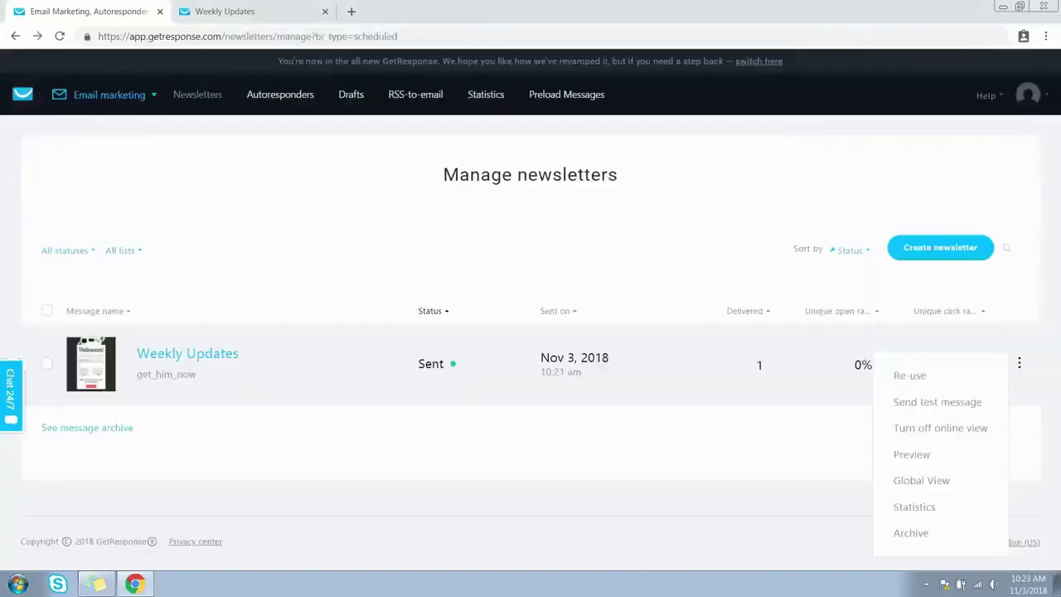
{"action": "right_click", "coordinate": [912, 389]}
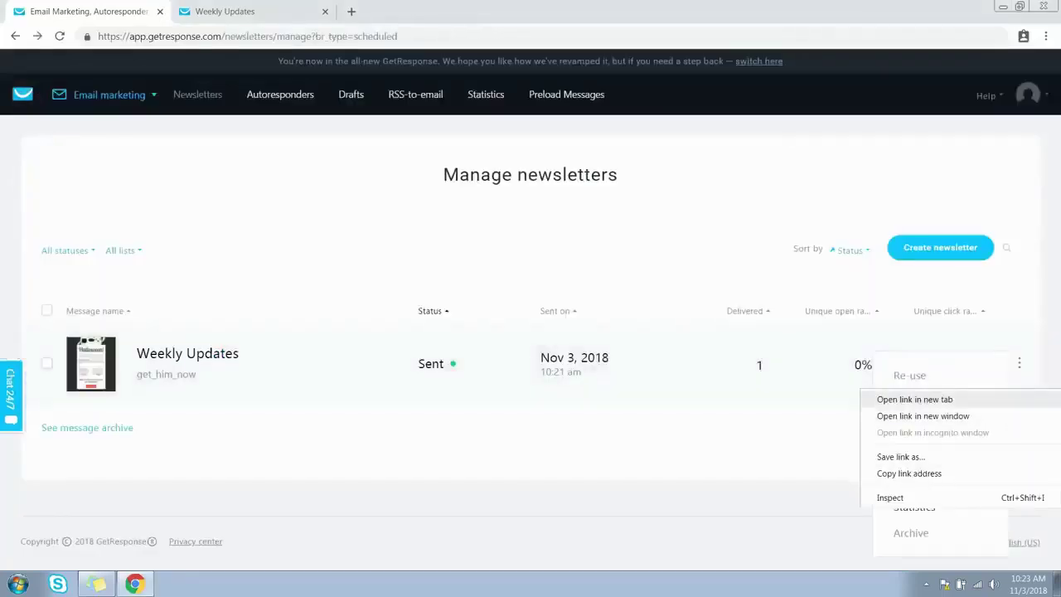
{"action": "left_click", "coordinate": [915, 399]}
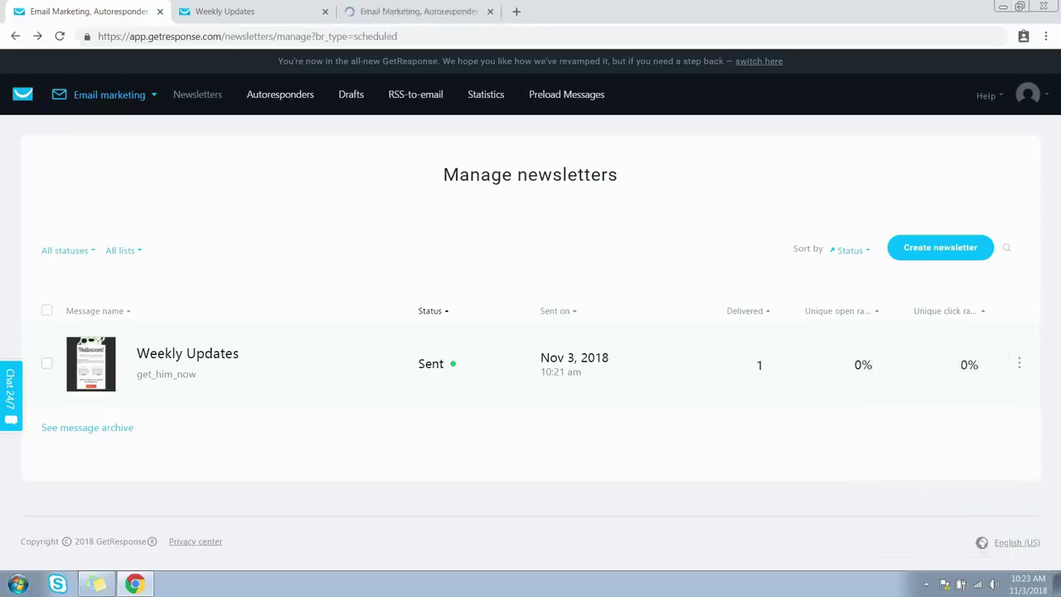
{"action": "key", "text": "ctrl+3"}
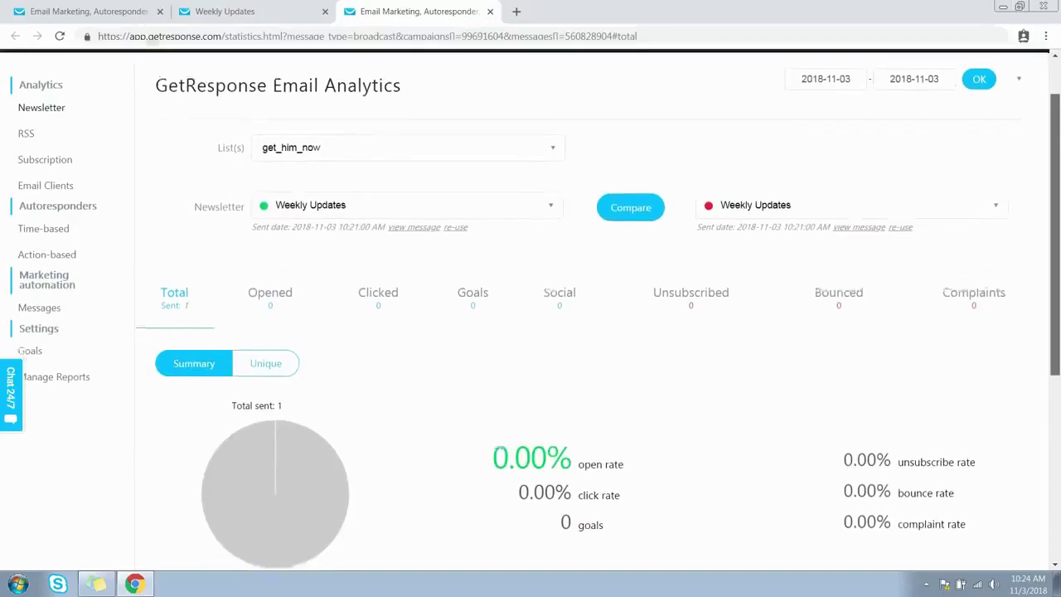
{"action": "scroll", "coordinate": [531, 309], "scroll_direction": "up", "scroll_amount": 3}
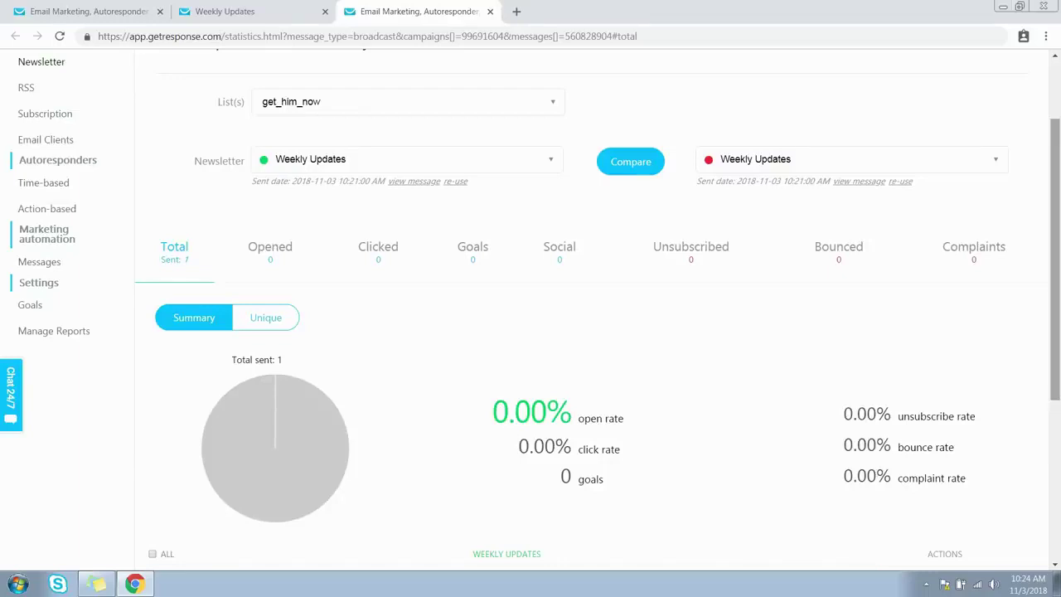
{"action": "scroll", "coordinate": [531, 309], "scroll_direction": "up", "scroll_amount": 1}
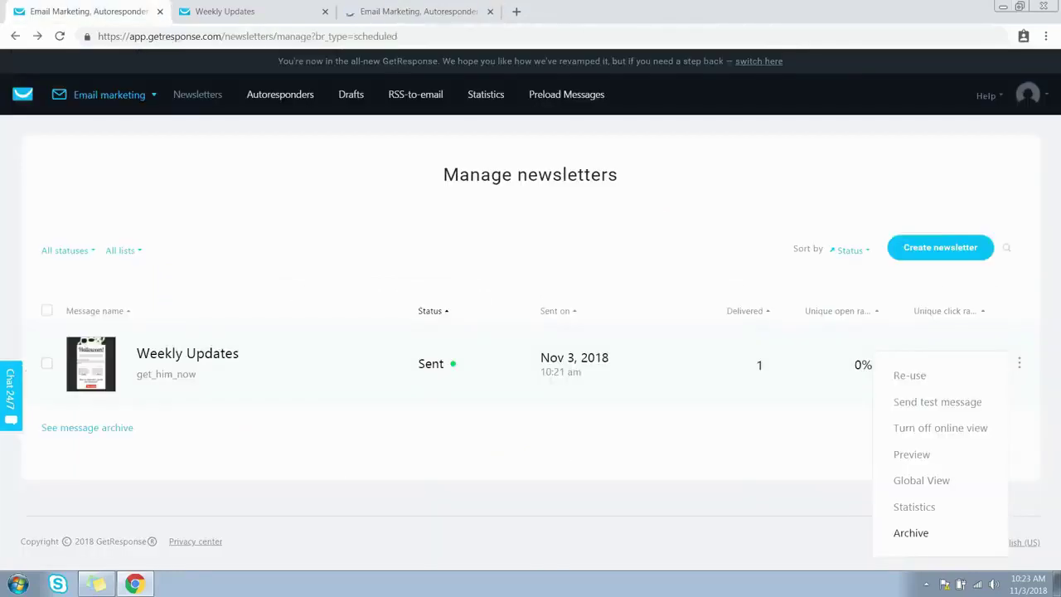
Step: Choose Archive for the Weekly Updates newsletter from its row menu
{"action": "left_click", "coordinate": [910, 532]}
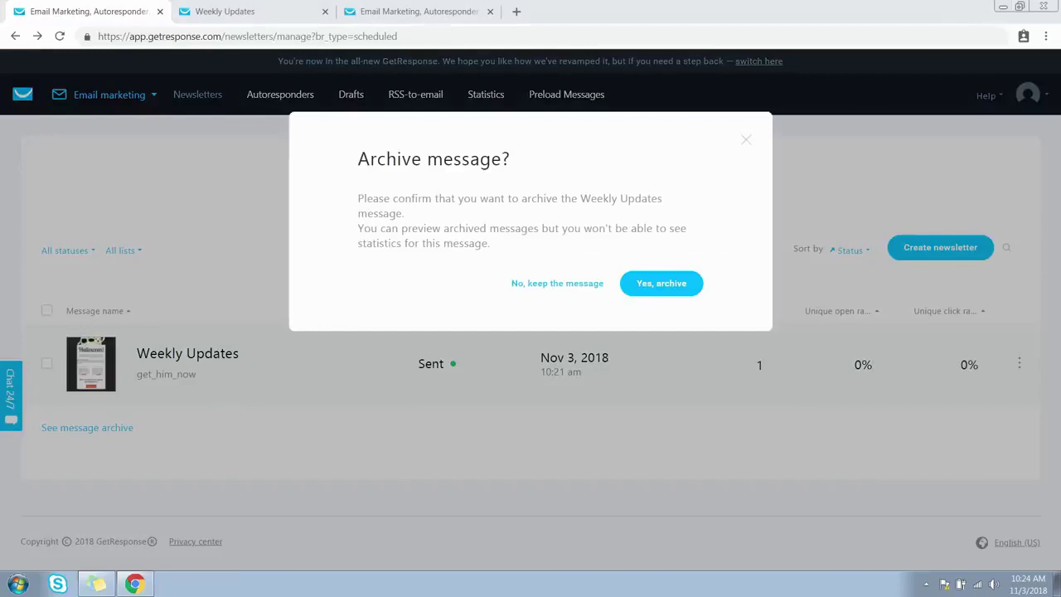
{"action": "key", "text": "Escape"}
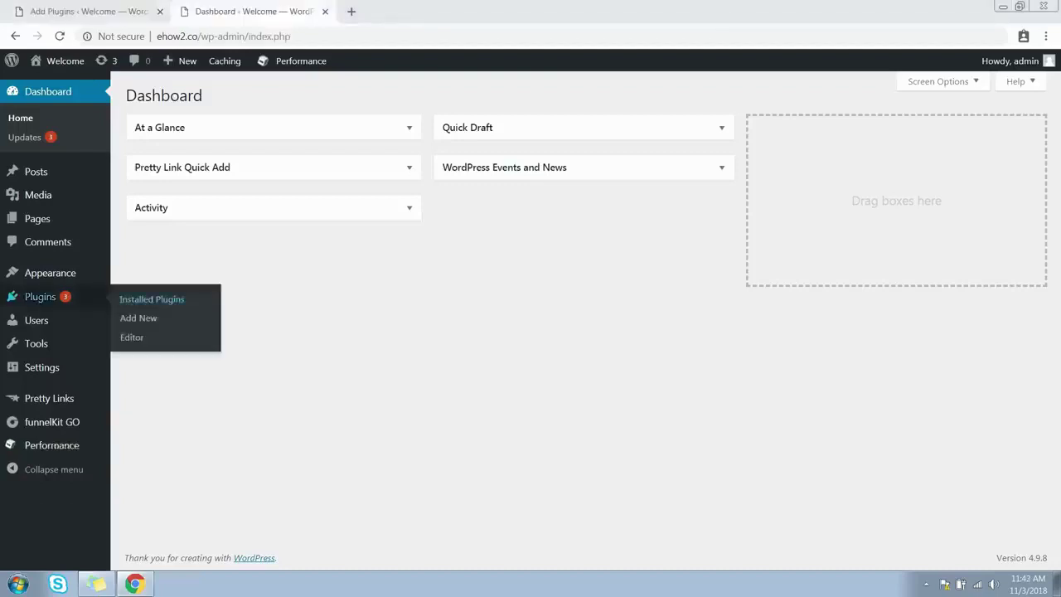
Step: Find the 'getresponse for wordpress' plugin, then install and activate GetResponse for WordPress
{"action": "left_click", "coordinate": [138, 318]}
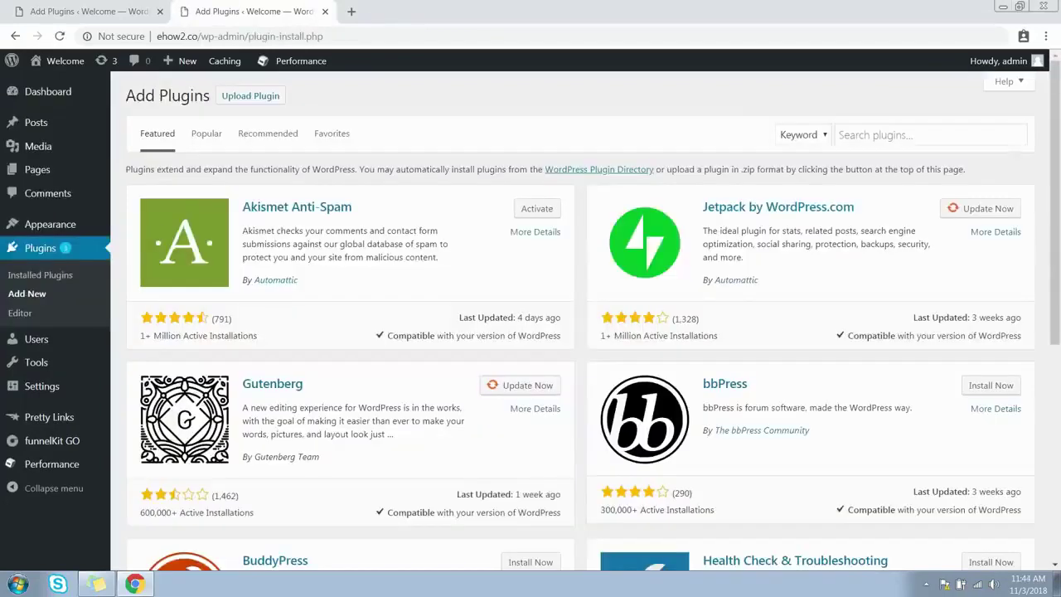
{"action": "left_click", "coordinate": [929, 134]}
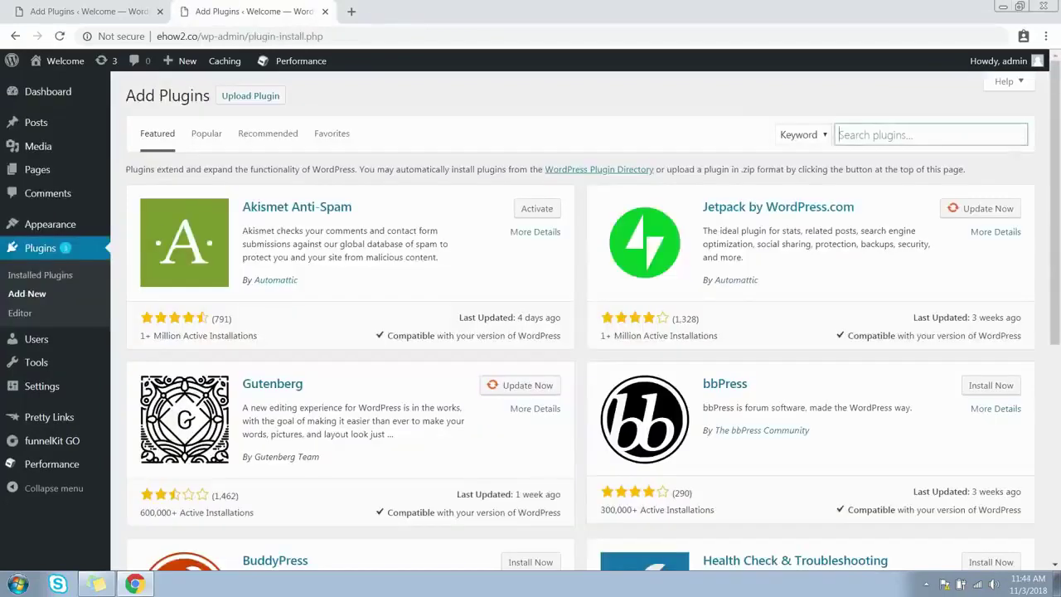
{"action": "type", "text": "getresponse "}
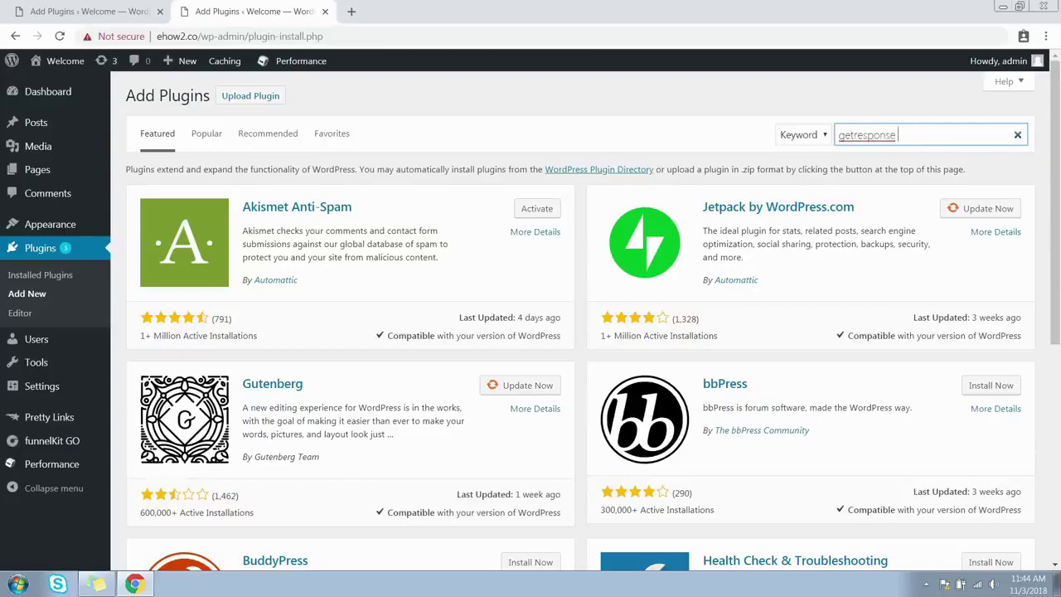
{"action": "type", "text": "for wordpre"}
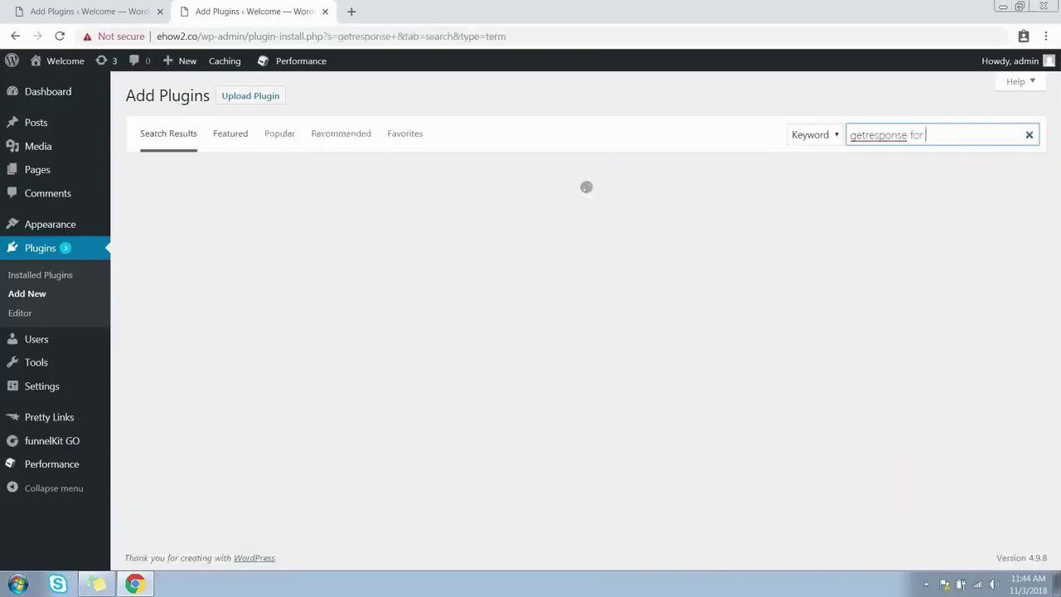
{"action": "type", "text": "ss"}
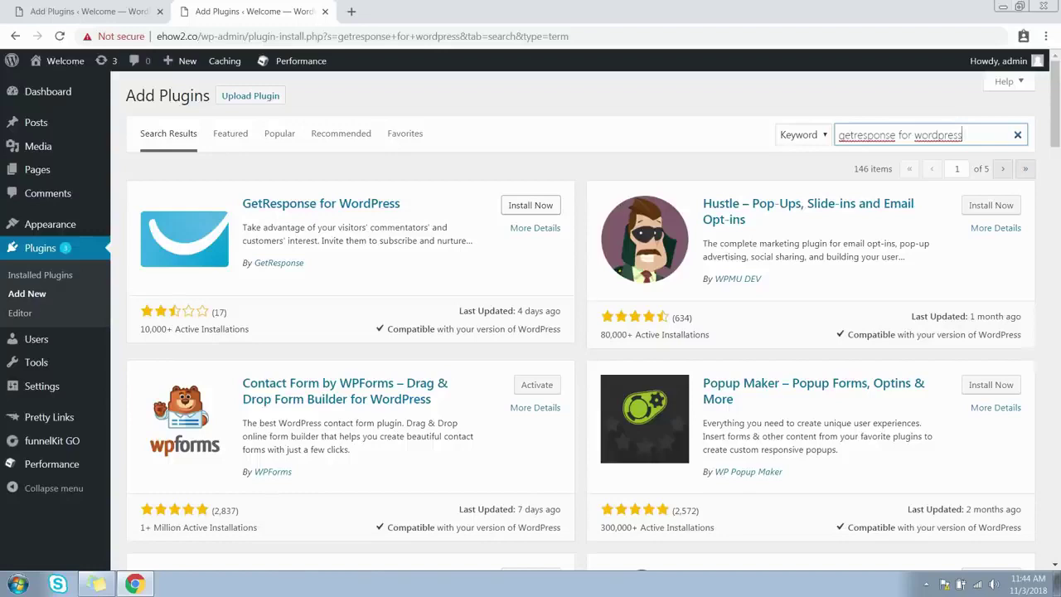
{"action": "left_click", "coordinate": [530, 204]}
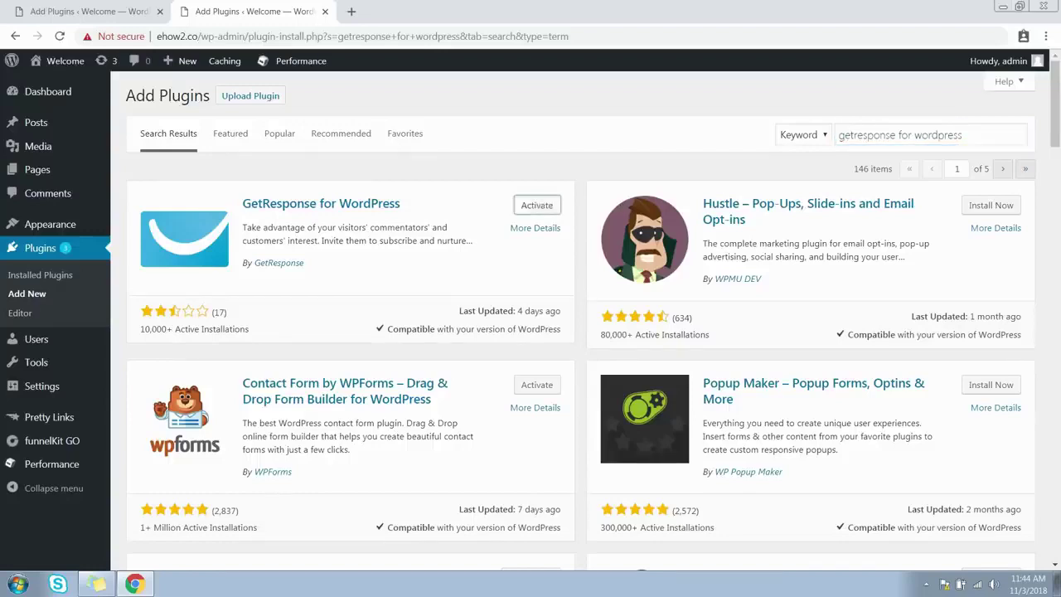
{"action": "left_click", "coordinate": [535, 205]}
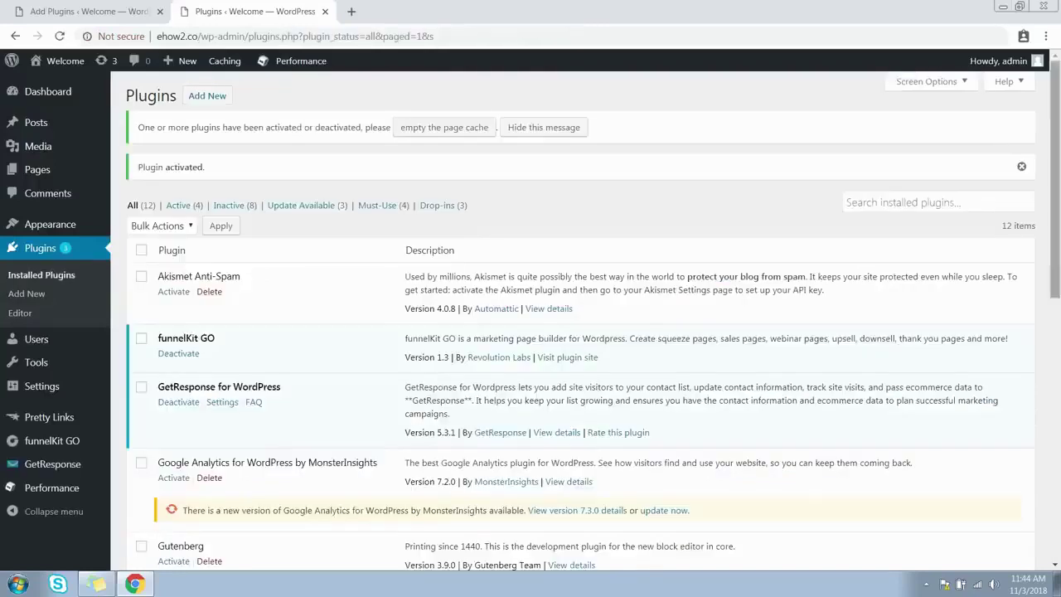
{"action": "scroll", "coordinate": [580, 315], "scroll_direction": "down", "scroll_amount": 5}
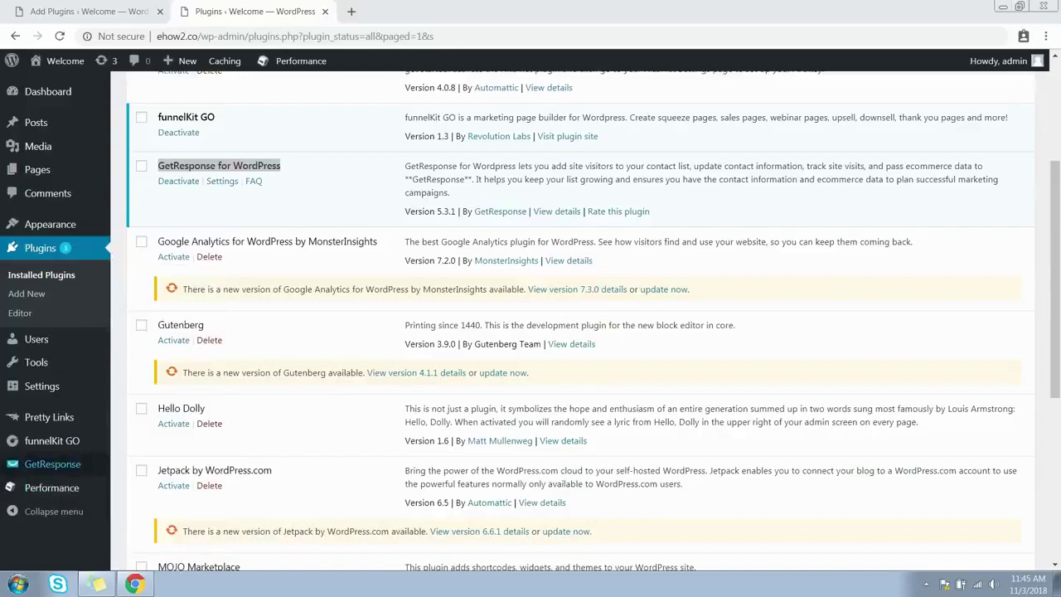
Step: Show the GetResponse plugin's Account page in WordPress and load the GetResponse dashboard in a new tab
{"action": "left_click", "coordinate": [52, 465]}
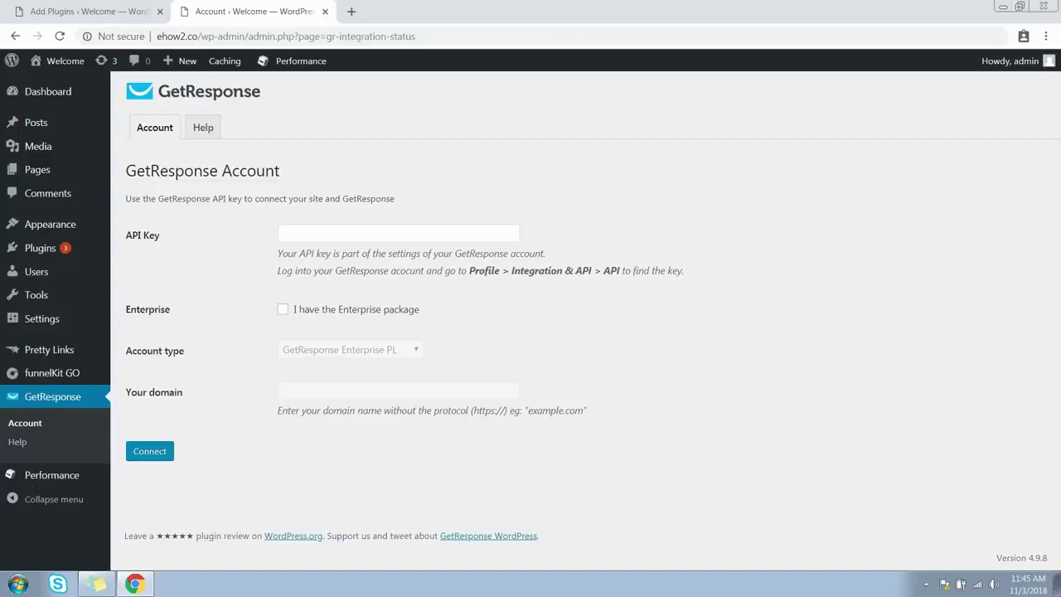
{"action": "key", "text": "ctrl+shift+Tab"}
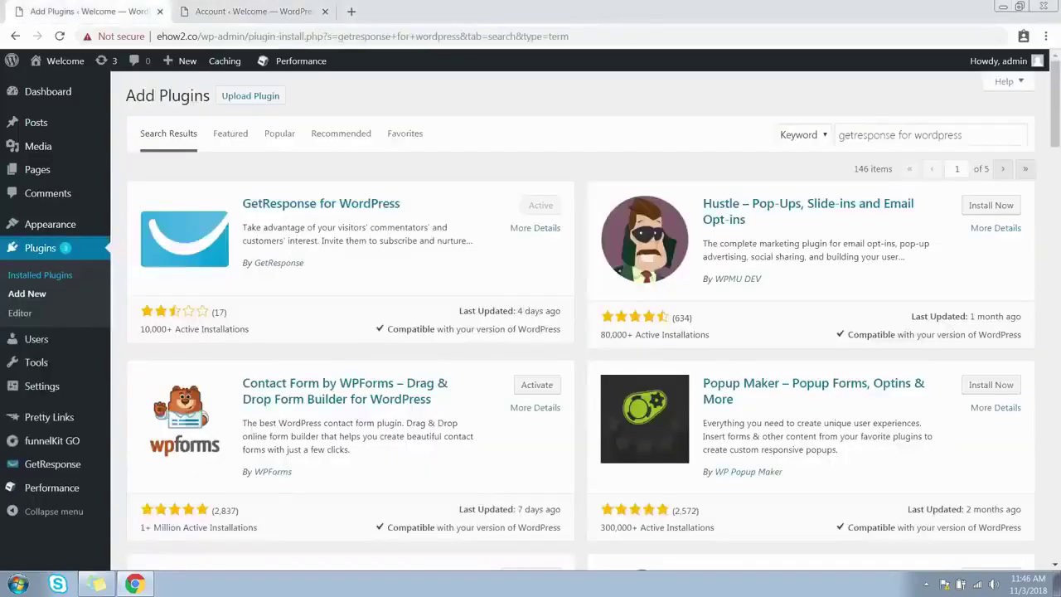
{"action": "key", "text": "ctrl+Tab"}
{"action": "key", "text": "ctrl+t"}
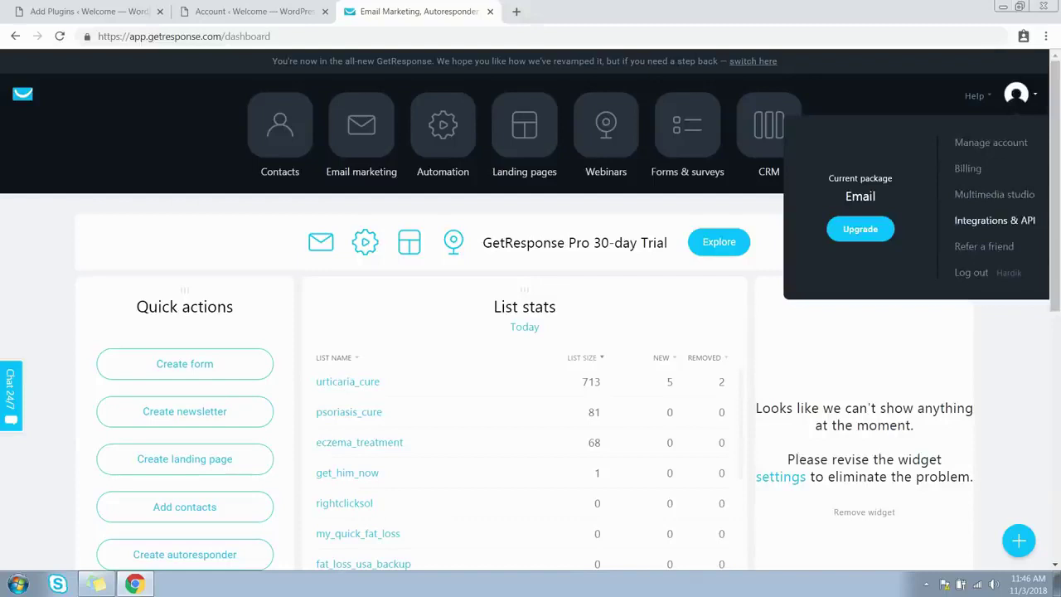
Step: Copy the default API key from GetResponse's Integrations & API page into the plugin's API Key field
{"action": "left_click", "coordinate": [995, 220]}
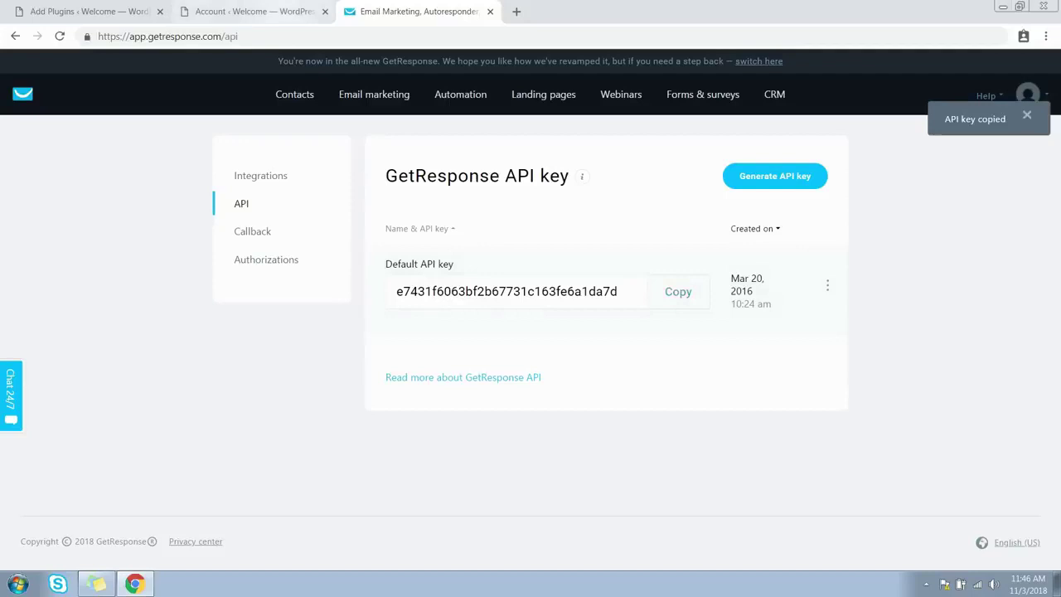
{"action": "left_click", "coordinate": [255, 11]}
{"action": "left_click", "coordinate": [398, 233]}
{"action": "key", "text": "ctrl+v"}
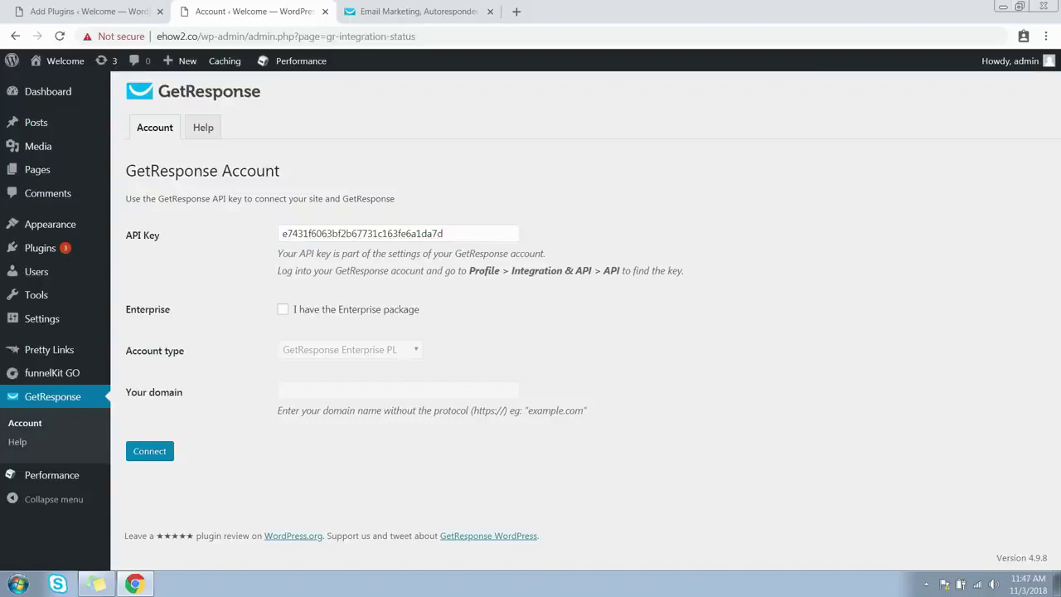
Step: Connect the GetResponse account with Enterprise left unchecked, then view the Adding Contacts instructions
{"action": "left_click", "coordinate": [283, 310]}
{"action": "key", "text": "space"}
{"action": "key", "text": "Tab"}
{"action": "key", "text": "Return"}
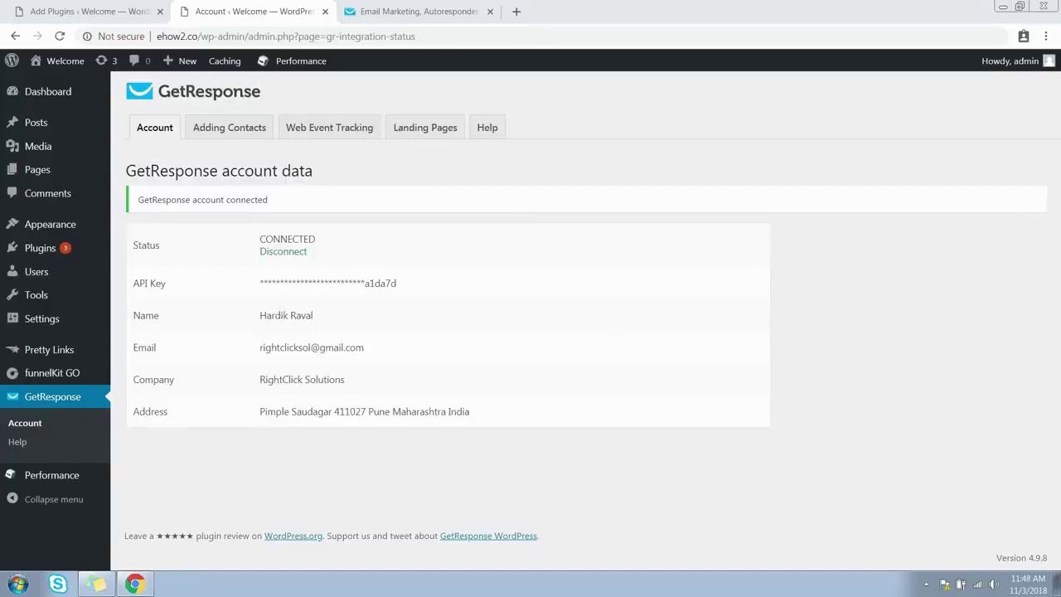
{"action": "left_click", "coordinate": [229, 127]}
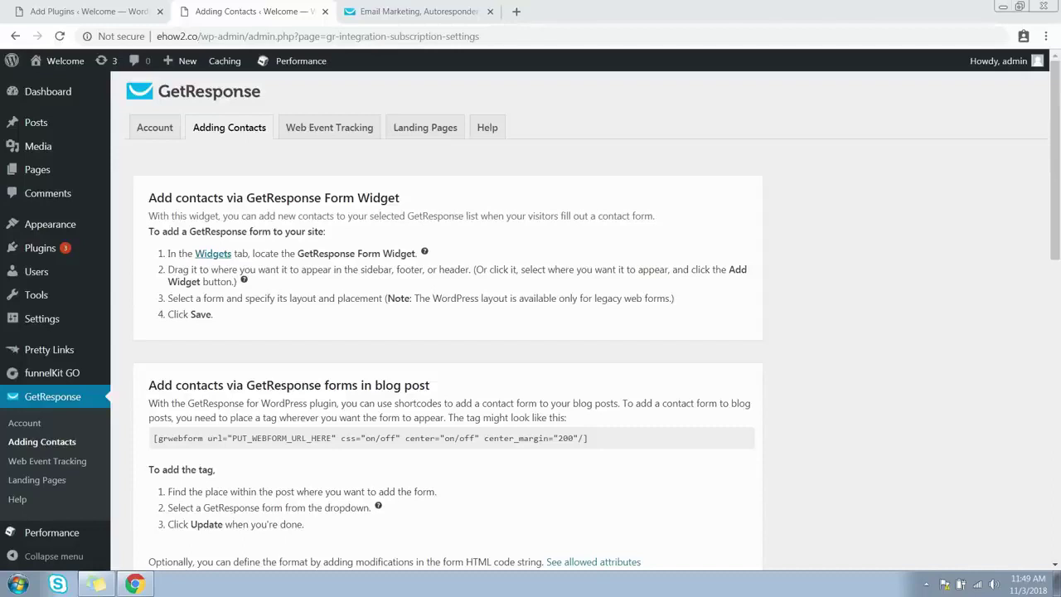
{"action": "scroll", "coordinate": [530, 315], "scroll_direction": "down", "scroll_amount": 2}
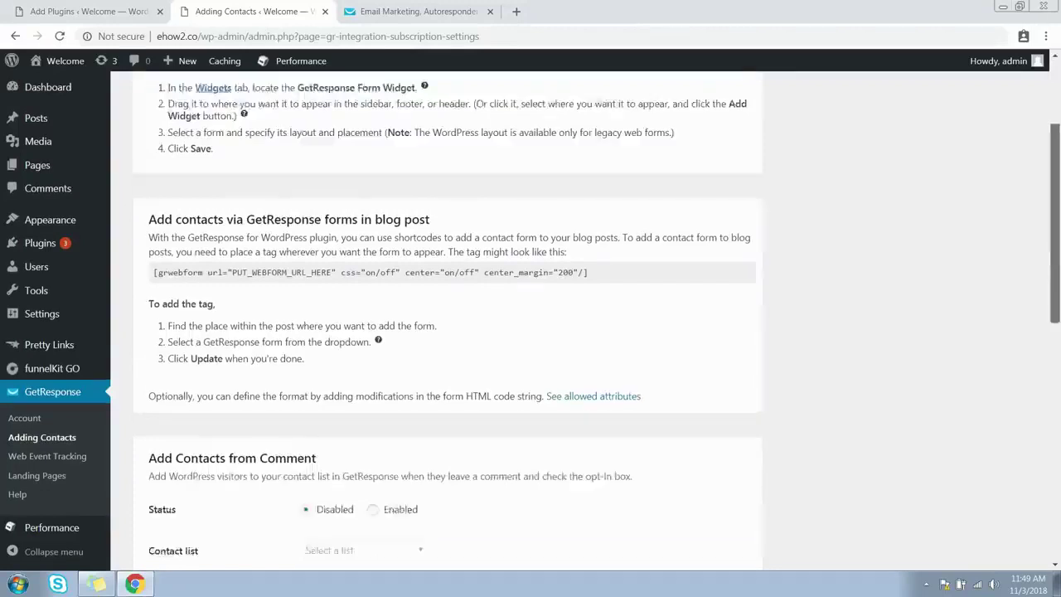
{"action": "scroll", "coordinate": [447, 332], "scroll_direction": "down", "scroll_amount": 1}
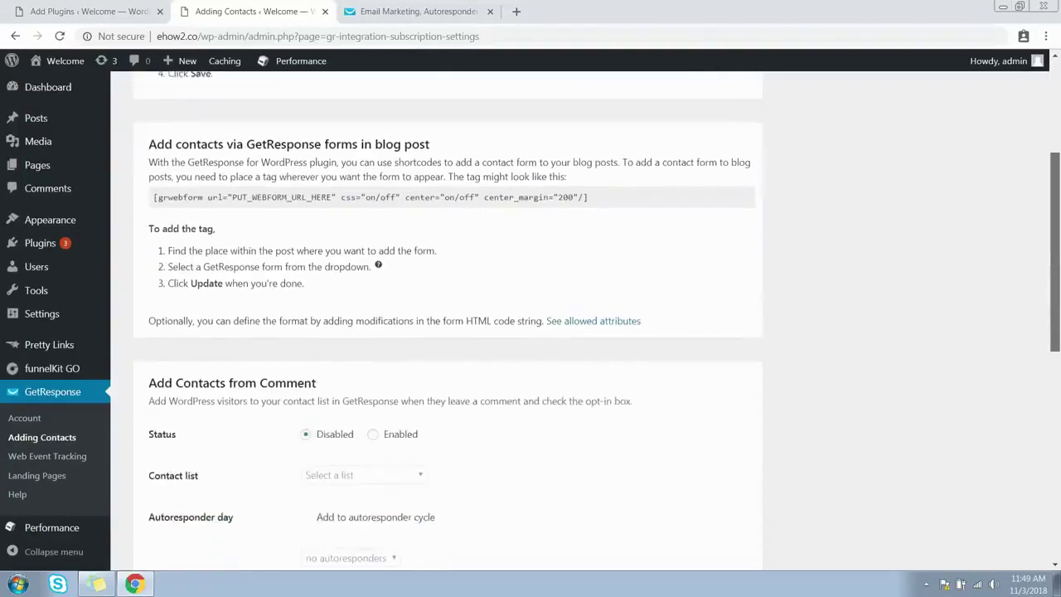
{"action": "scroll", "coordinate": [447, 332], "scroll_direction": "down", "scroll_amount": 5}
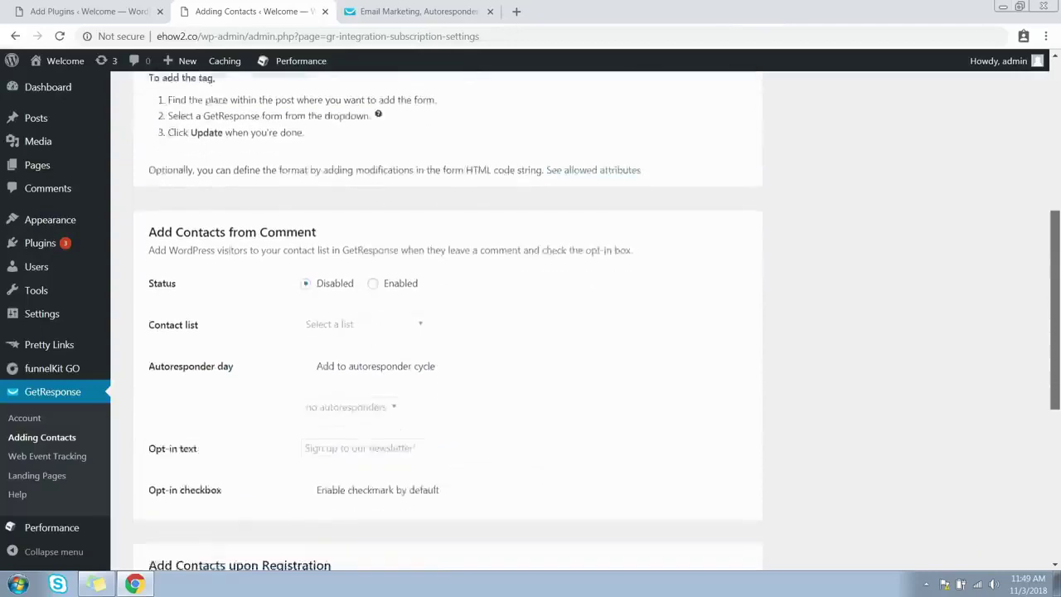
{"action": "scroll", "coordinate": [447, 332], "scroll_direction": "down", "scroll_amount": 1}
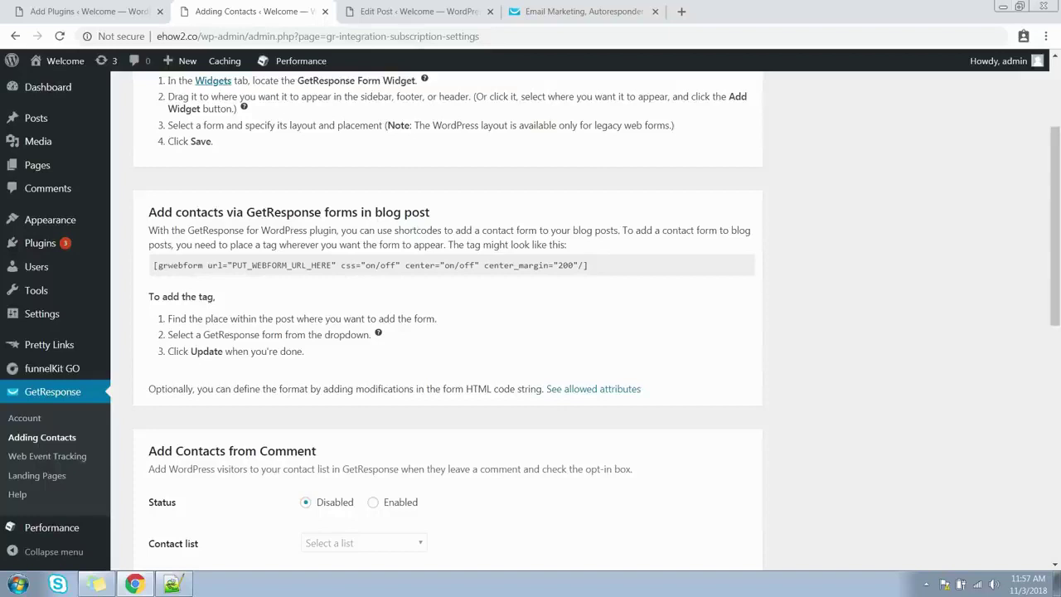
{"action": "left_click_drag", "start_coordinate": [194, 334], "coordinate": [373, 335]}
{"action": "left_click", "coordinate": [373, 335]}
Step: Insert the 08.08.2018 GetResponse webform shortcode on a new line in the Hello world! post
{"action": "left_click", "coordinate": [36, 117]}
{"action": "left_click", "coordinate": [164, 208]}
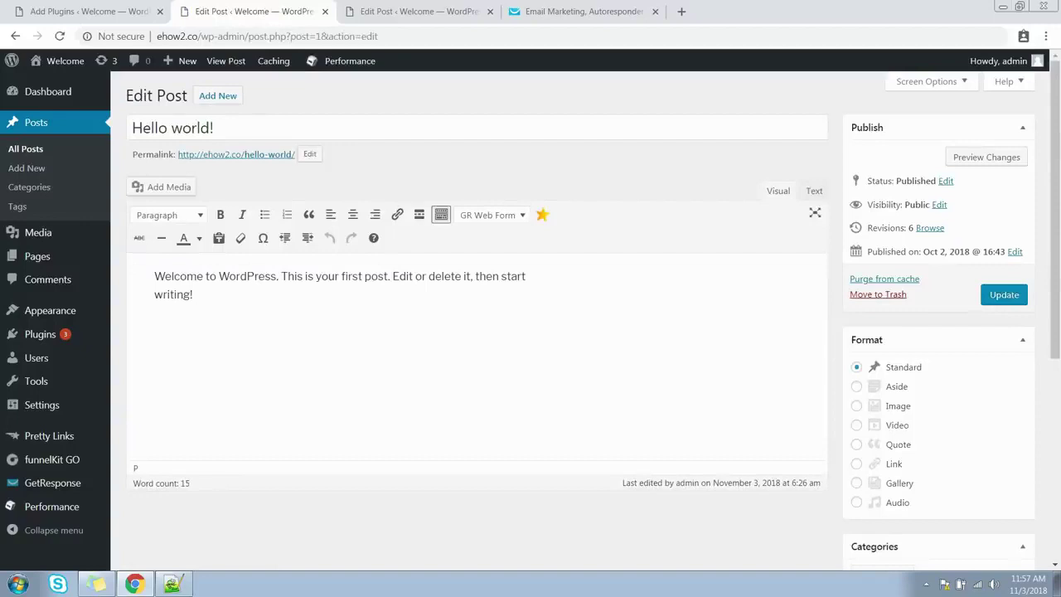
{"action": "key", "text": "Return"}
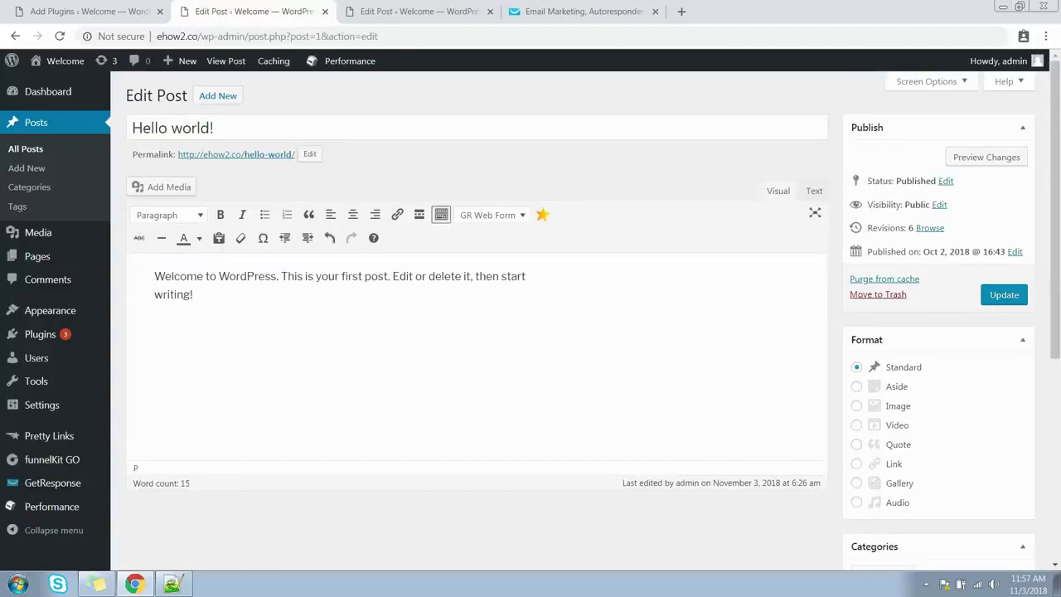
{"action": "left_click", "coordinate": [491, 215]}
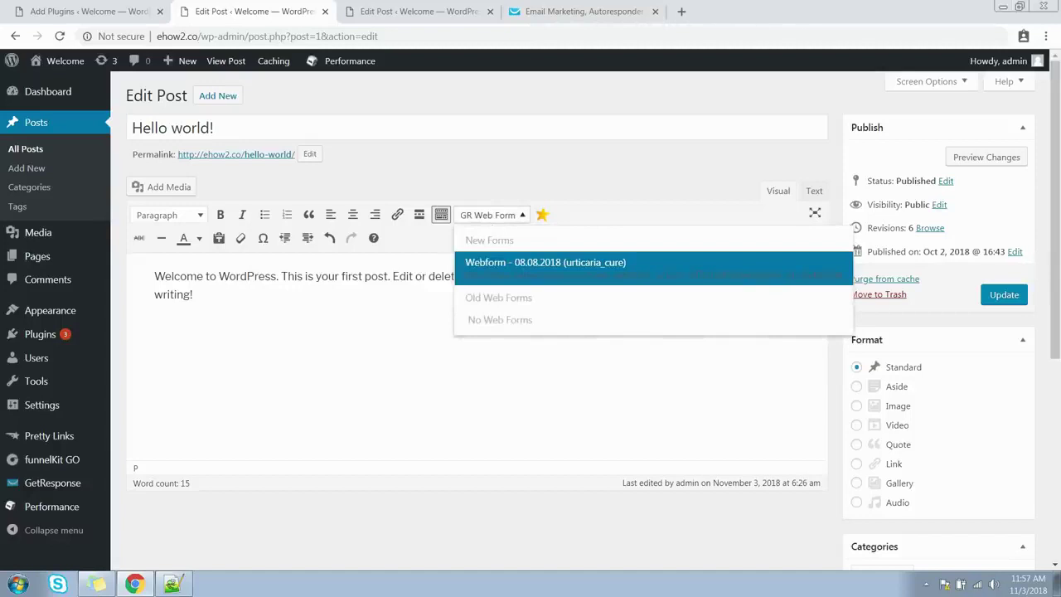
{"action": "left_click", "coordinate": [546, 262]}
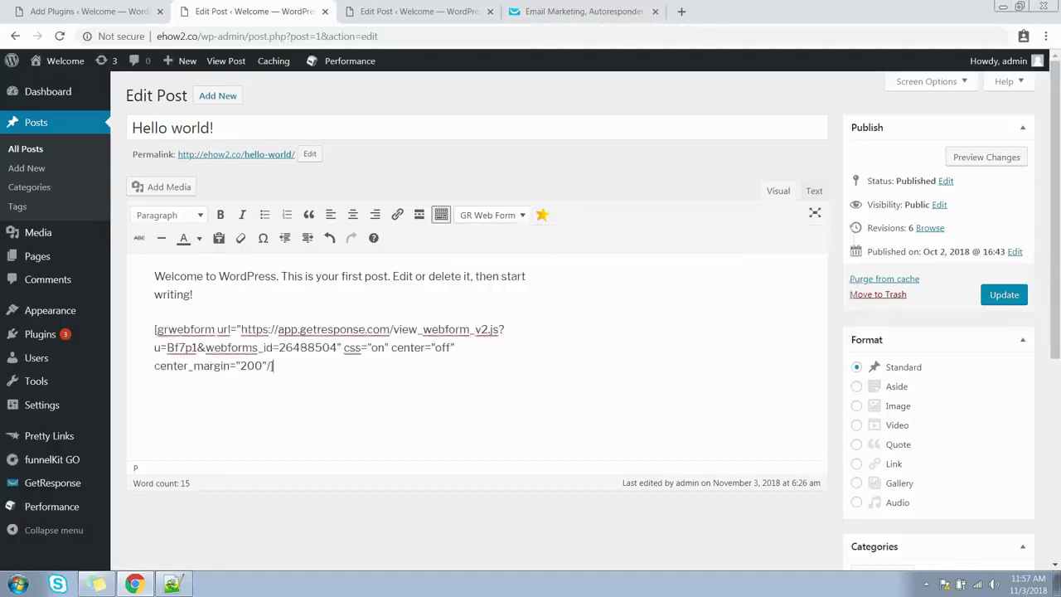
{"action": "left_click_drag", "start_coordinate": [273, 365], "coordinate": [155, 329]}
{"action": "left_click", "coordinate": [154, 329]}
Step: Update the Hello world! post and view the live post with its signup form
{"action": "left_click", "coordinate": [1004, 295]}
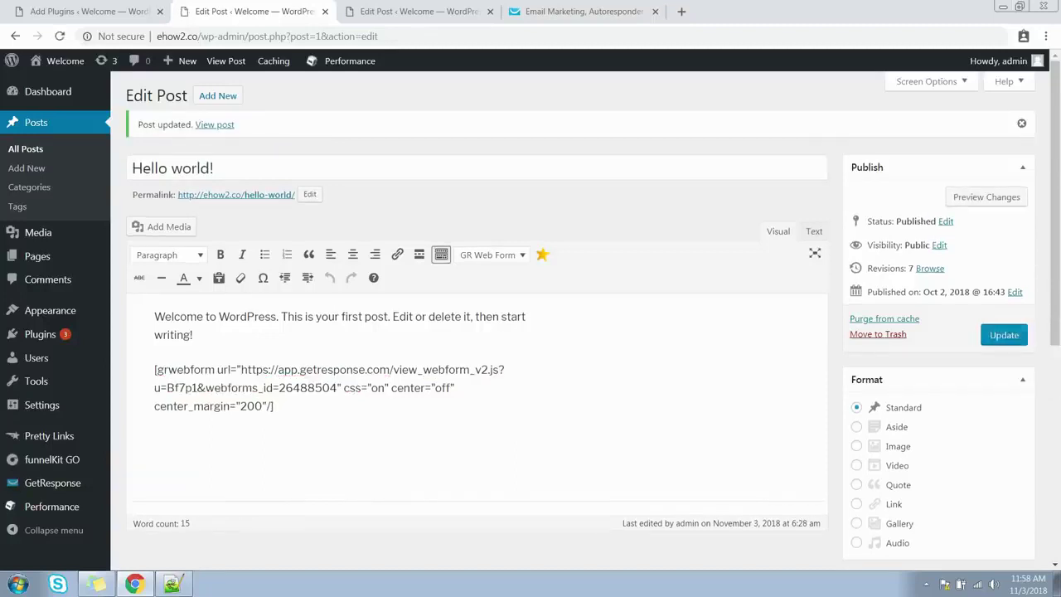
{"action": "left_click", "coordinate": [236, 194], "text": "ctrl"}
{"action": "key", "text": "ctrl+Tab"}
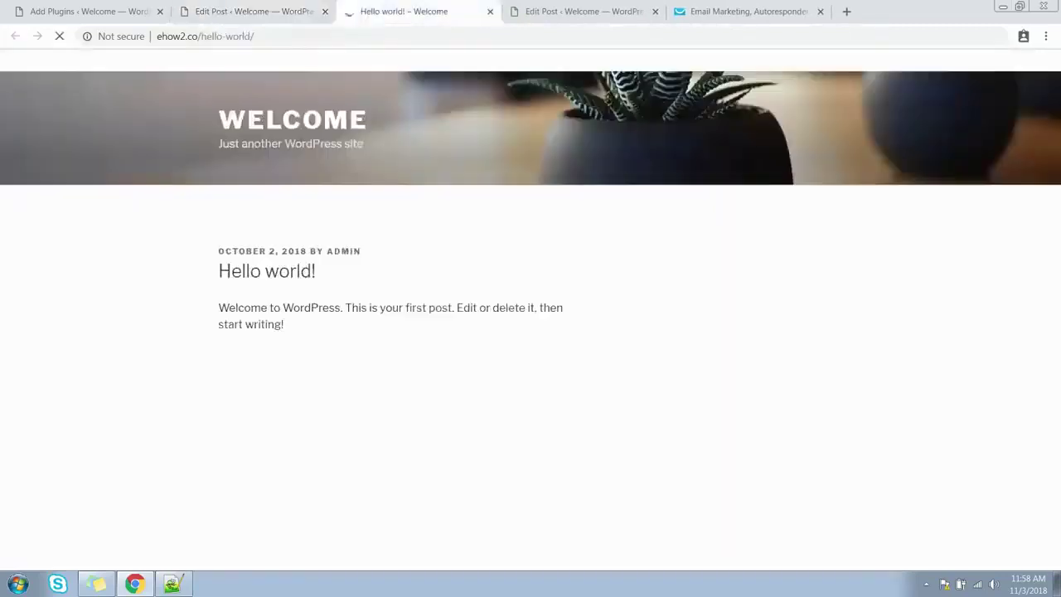
{"action": "scroll", "coordinate": [531, 316], "scroll_direction": "down", "scroll_amount": 2}
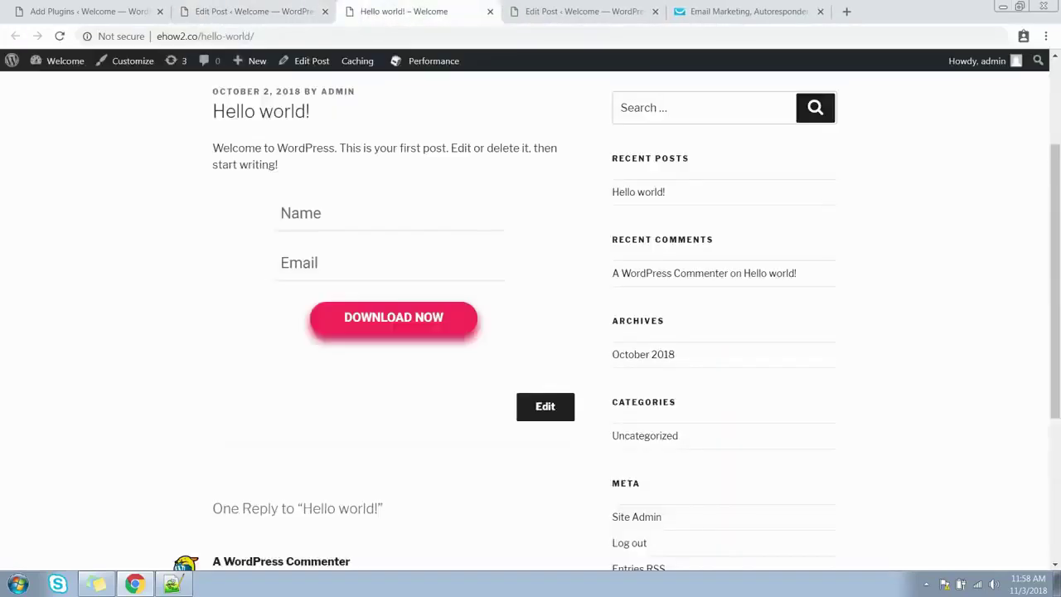